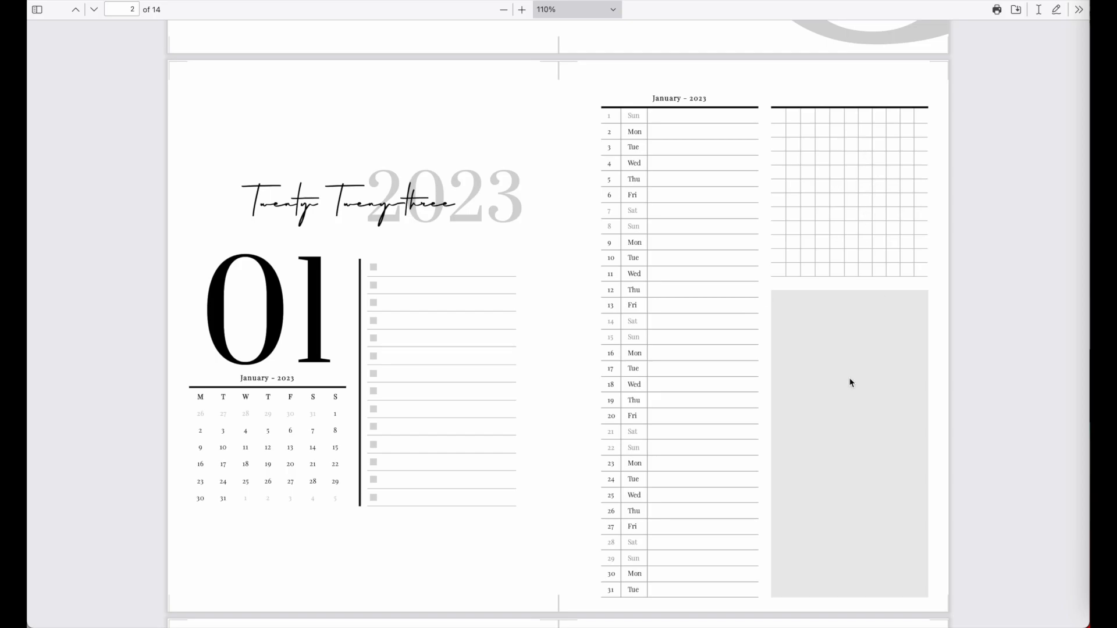
- Look through the finished 2023 planner PDF, examining the monthly spreads from January to May
scroll(332, 518, "down", 2)
scroll(389, 424, "up", 2)
scroll(354, 449, "down", 5)
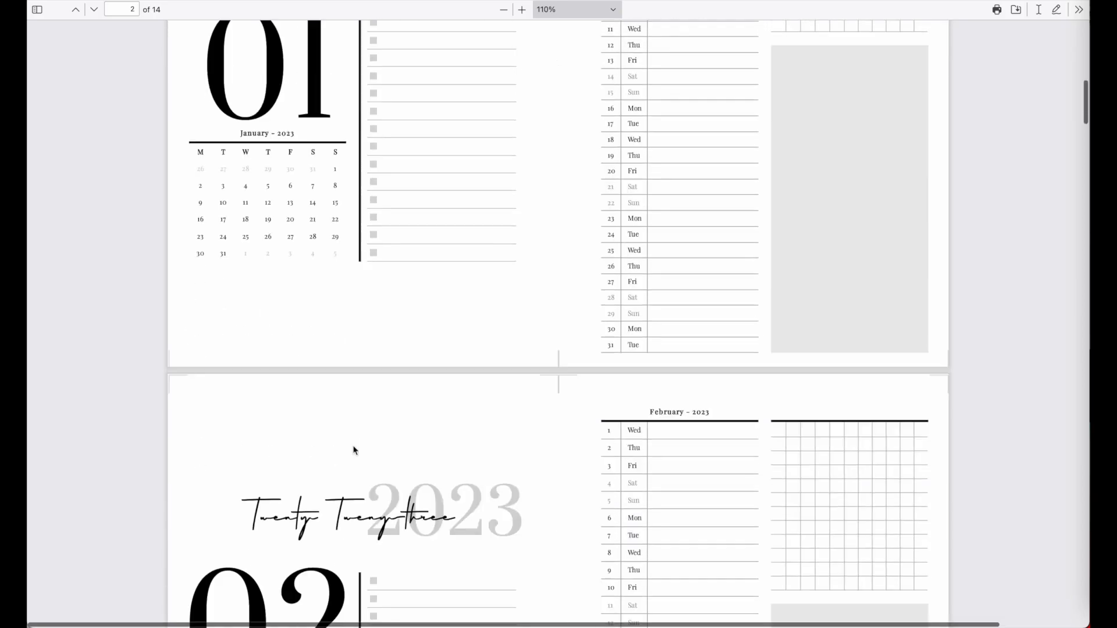
scroll(353, 450, "down", 10)
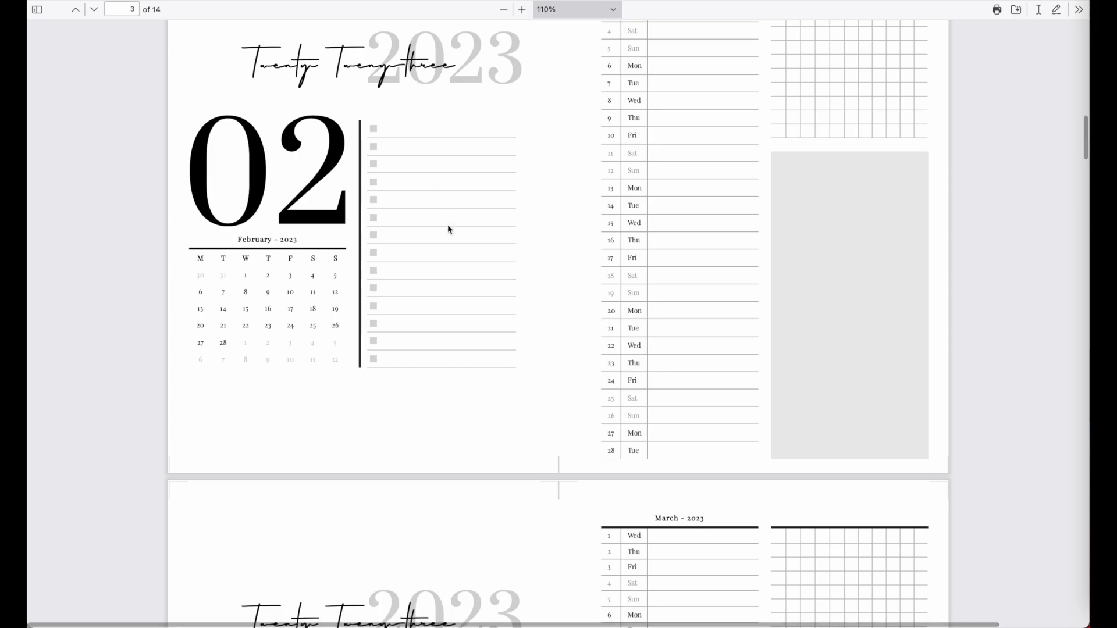
scroll(448, 227, "down", 20)
scroll(448, 226, "down", 14)
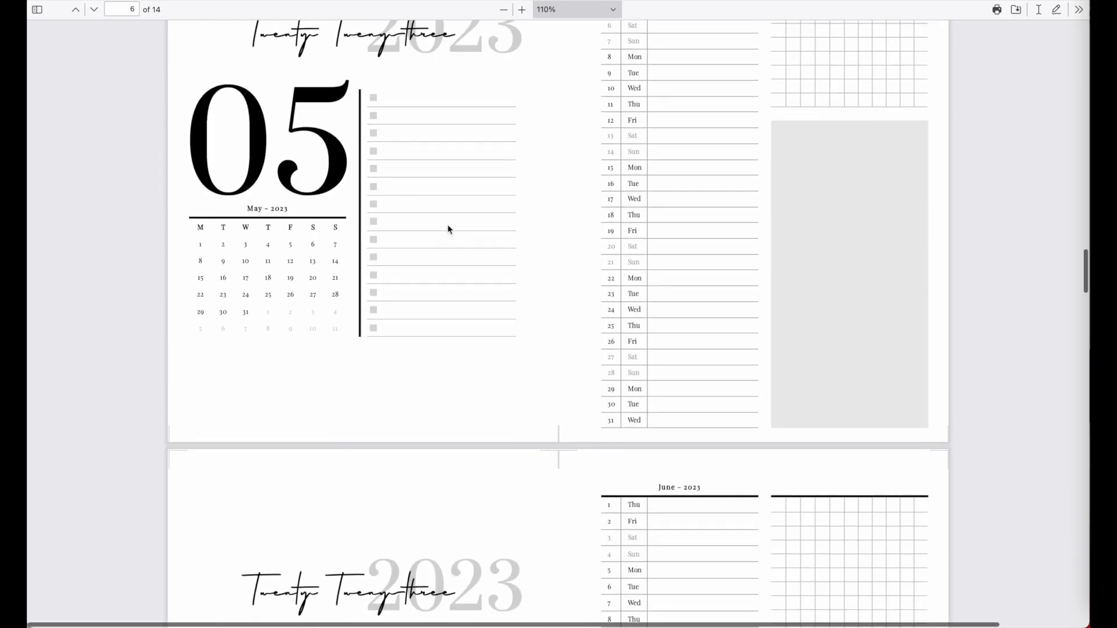
scroll(448, 228, "up", 20)
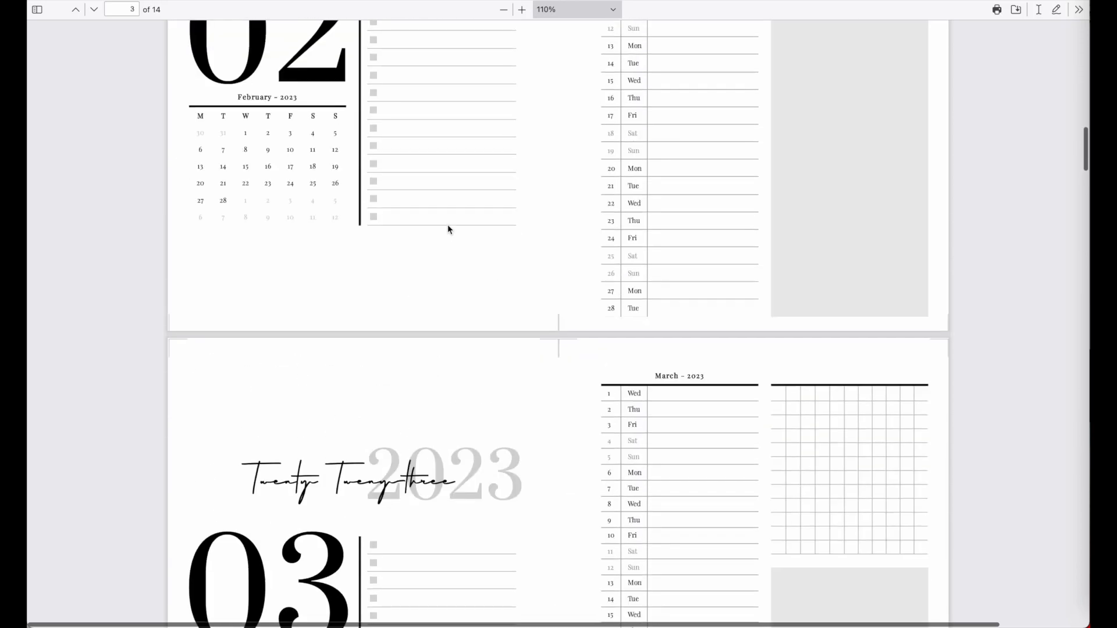
scroll(448, 229, "down", 5)
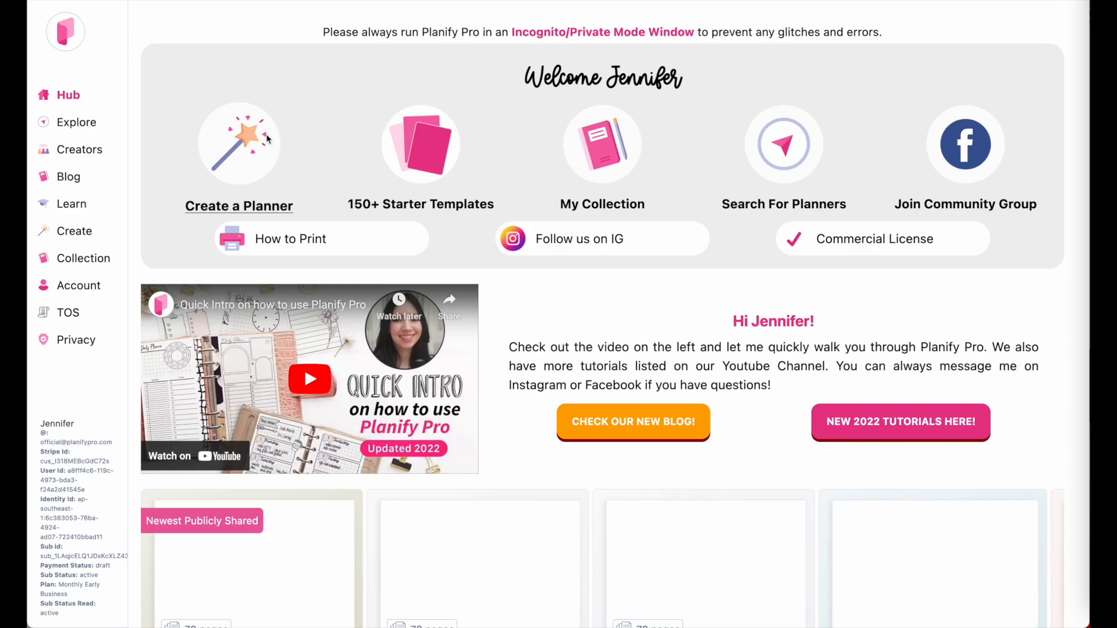
- Start a new planner in Planify Pro and open its page size options
left_click(233, 134)
left_click(472, 384)
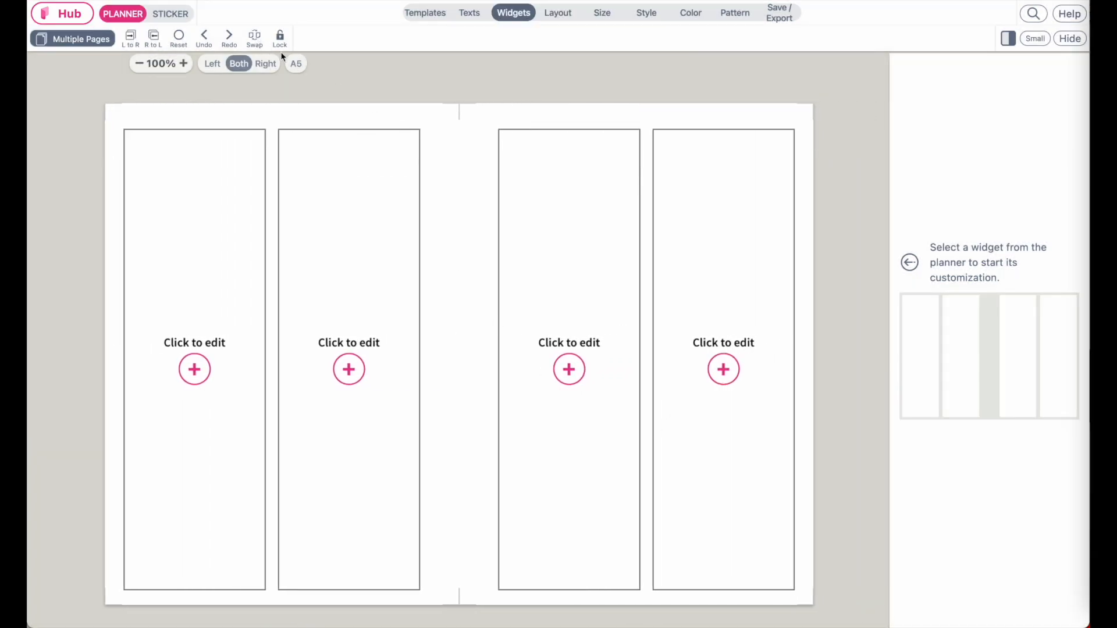
left_click(296, 65)
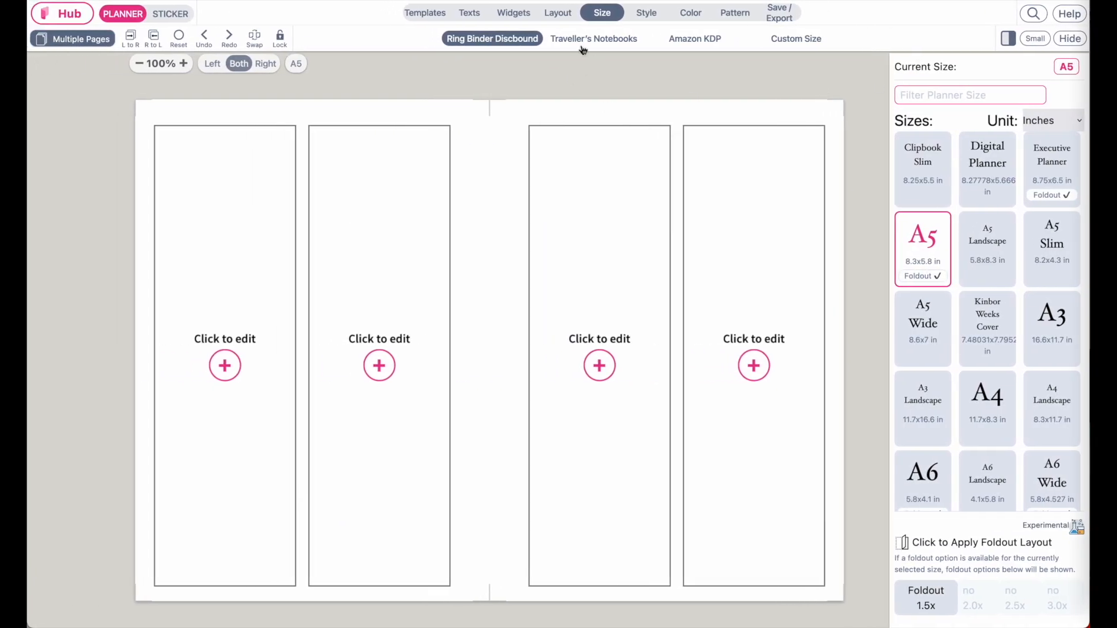
- Try out several preset four-section planner layouts on the left page
left_click(556, 15)
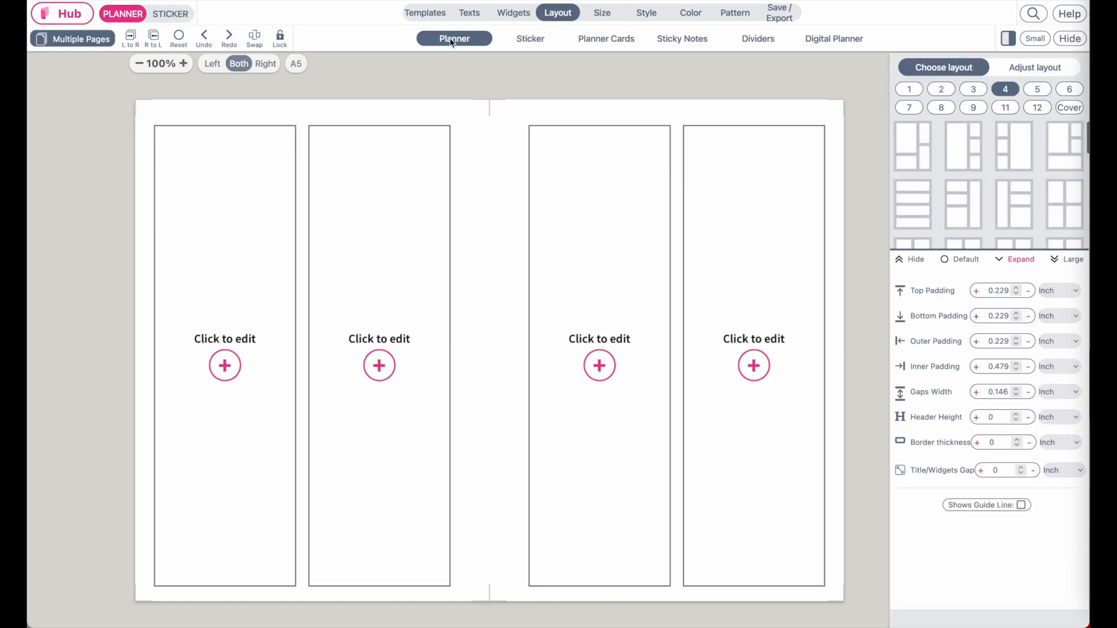
left_click(924, 169)
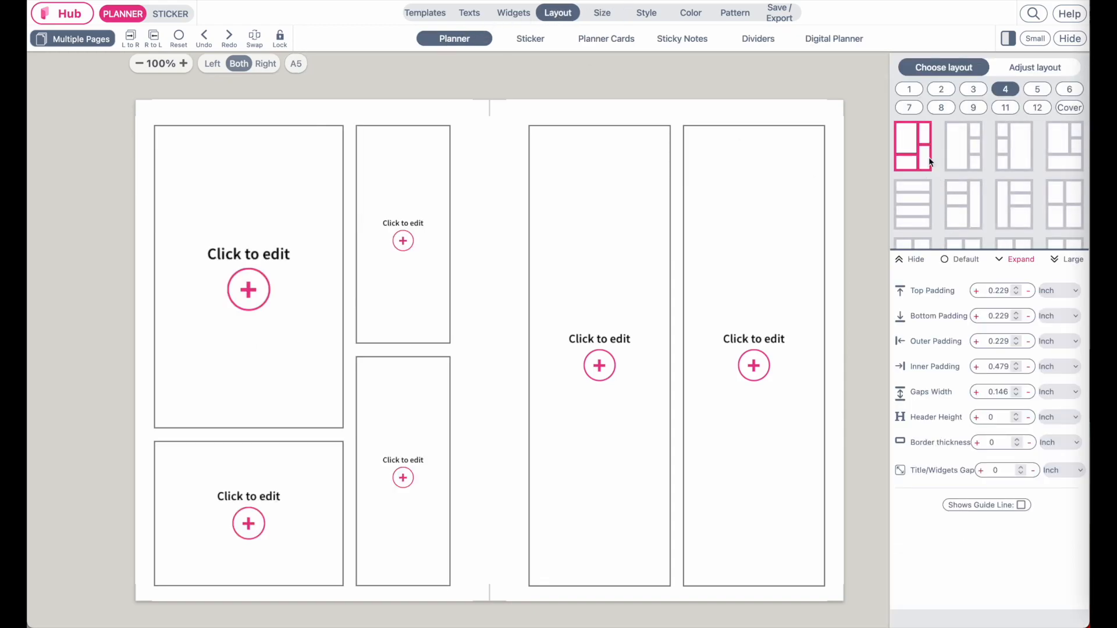
left_click(963, 157)
left_click(1012, 161)
left_click(1057, 166)
left_click(1007, 207)
left_click(964, 209)
left_click(910, 212)
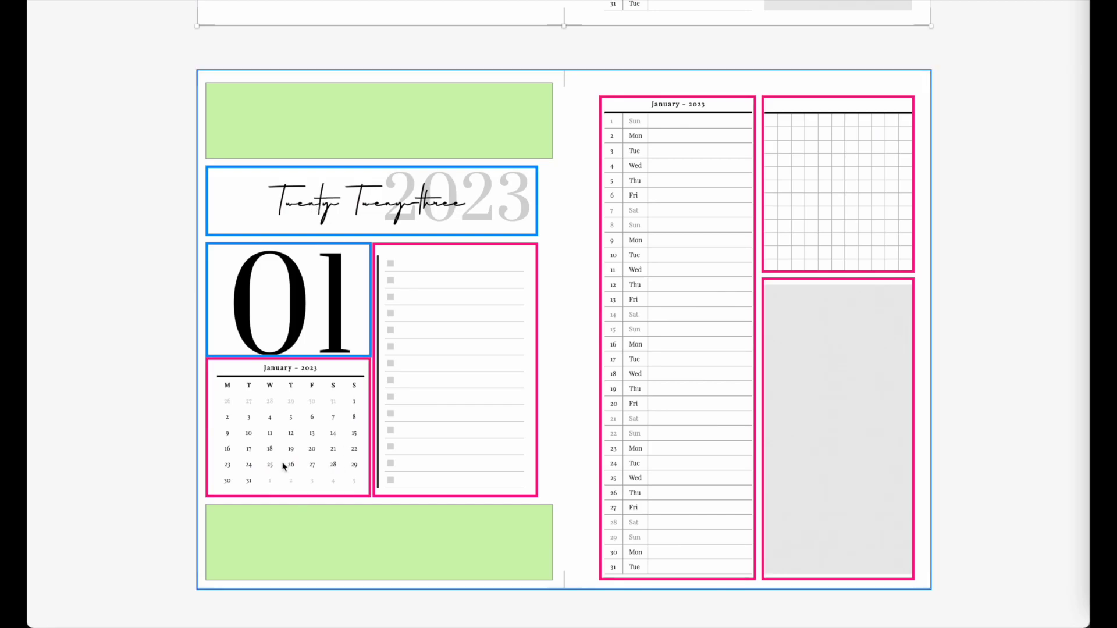
- Compare the plain January 2023 reference spread with its marked-up version that outlines the empty, text and widget areas
scroll(284, 466, "up", 10)
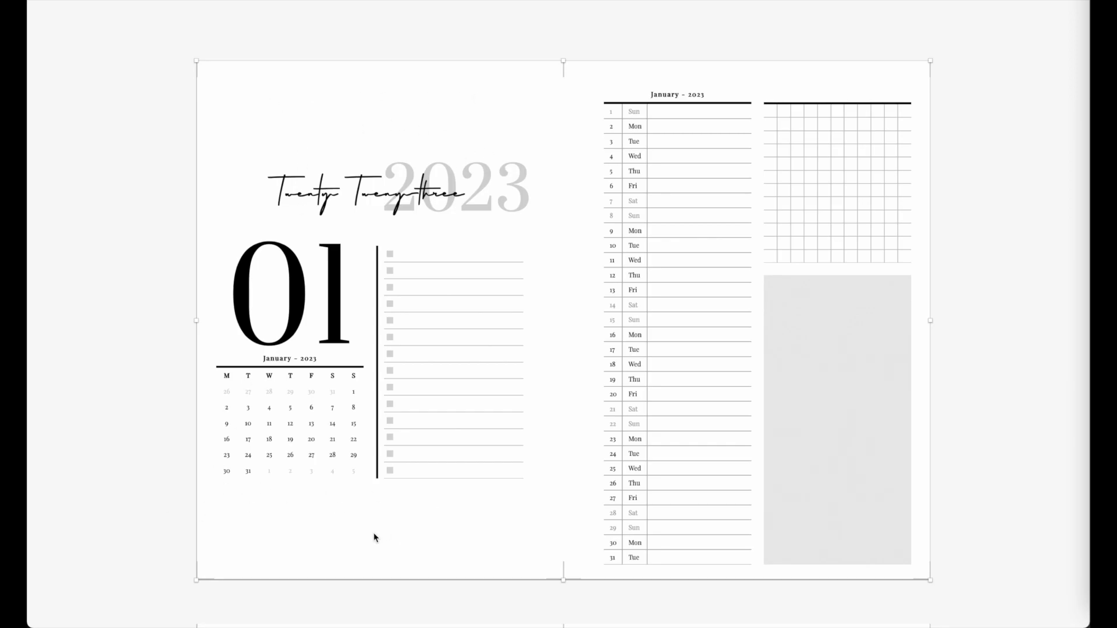
scroll(374, 537, "down", 10)
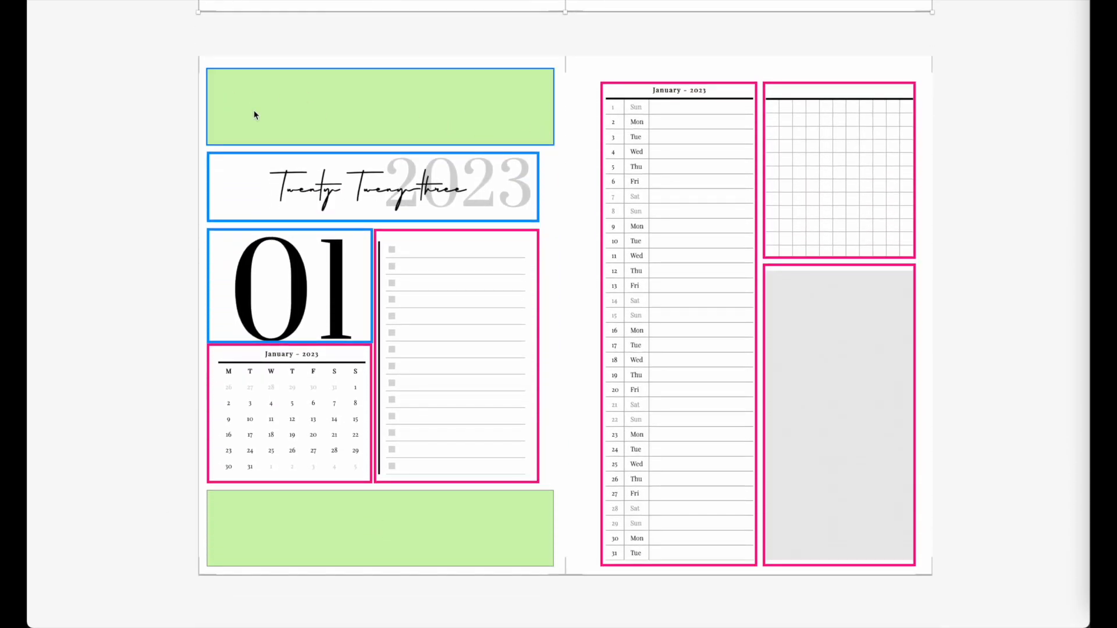
left_click(227, 529)
left_click_drag(229, 529, 364, 533)
left_click(366, 155)
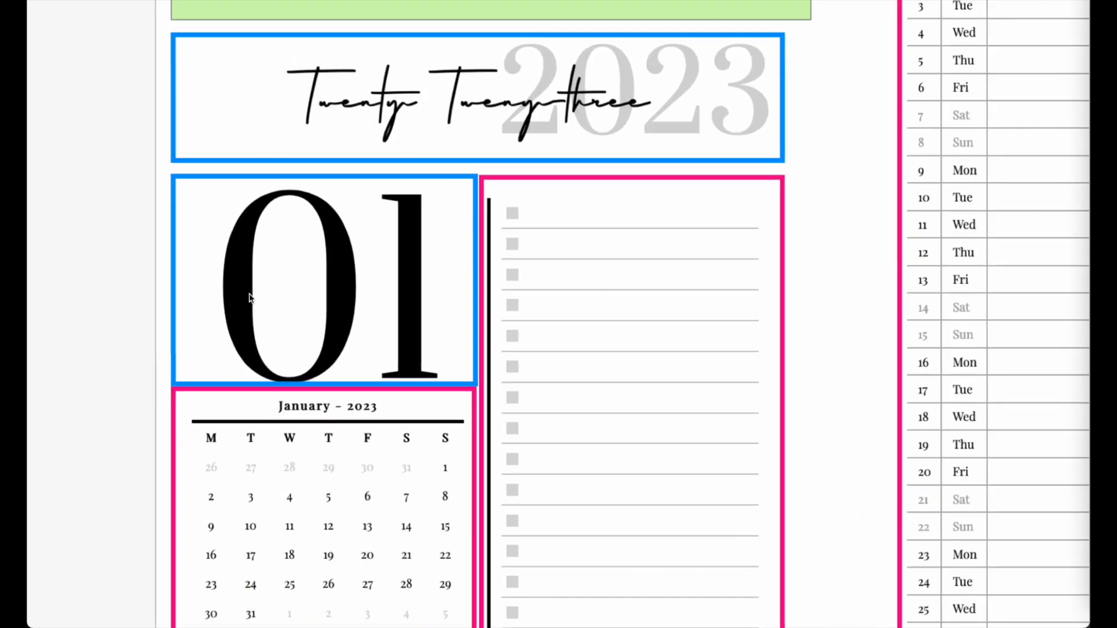
- Examine the marked-up January spread closely, from the title, month number, calendar and checklist to the right page's three sections
scroll(249, 294, "up", 5)
scroll(326, 302, "up", 1)
scroll(327, 302, "down", 1)
scroll(327, 306, "down", 3)
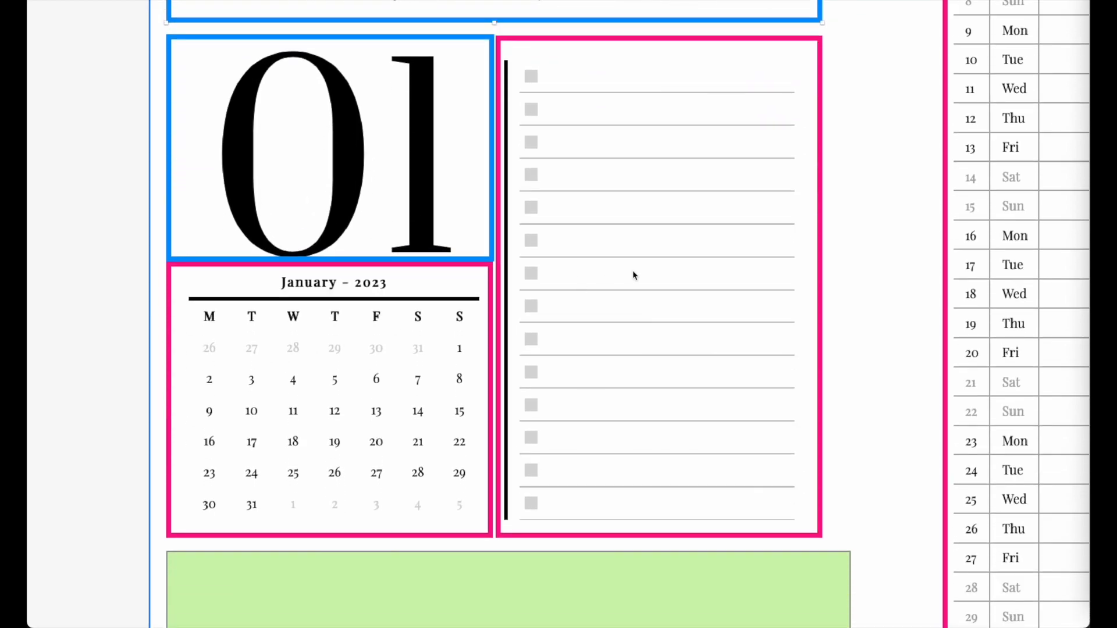
scroll(569, 347, "down", 3)
scroll(566, 347, "down", 3)
scroll(566, 344, "right", 5)
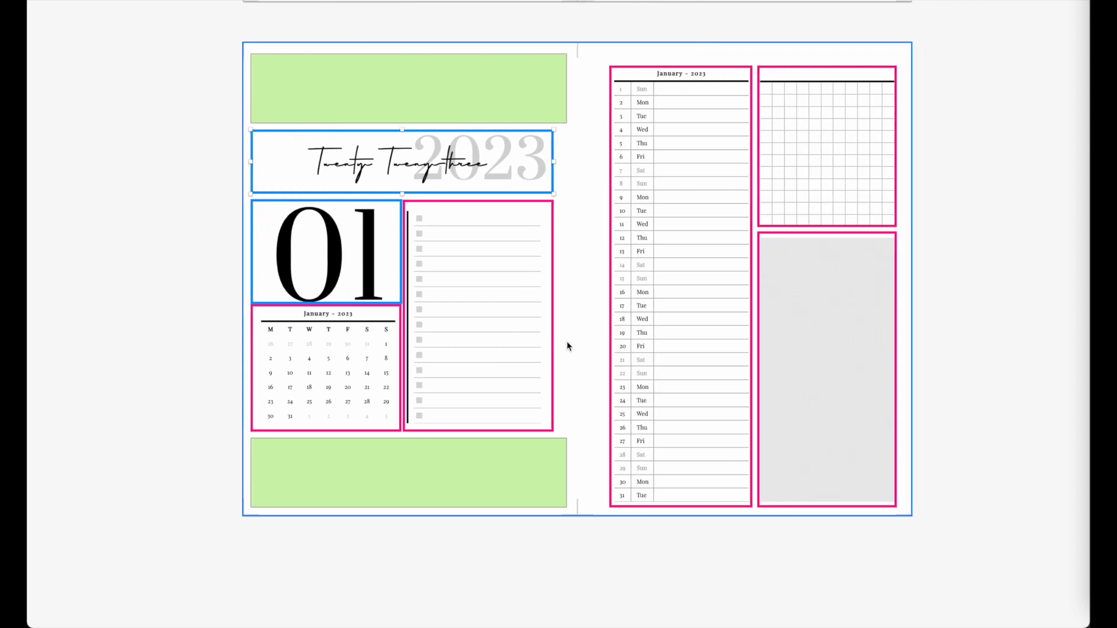
scroll(801, 302, "up", 3)
scroll(798, 302, "down", 2)
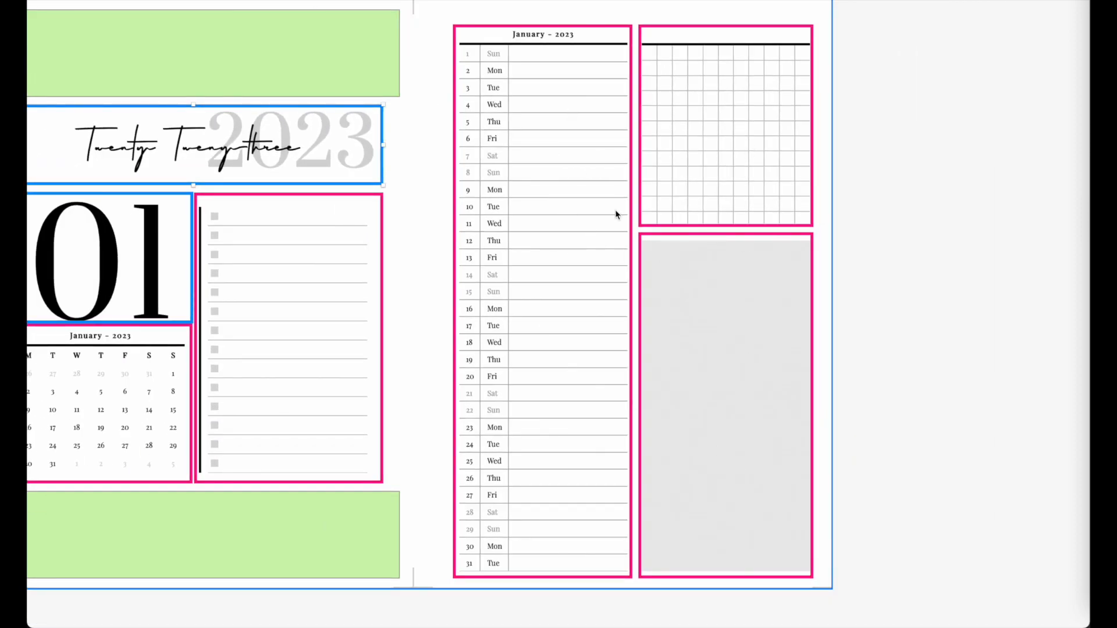
scroll(615, 209, "down", 2)
scroll(421, 473, "up", 2)
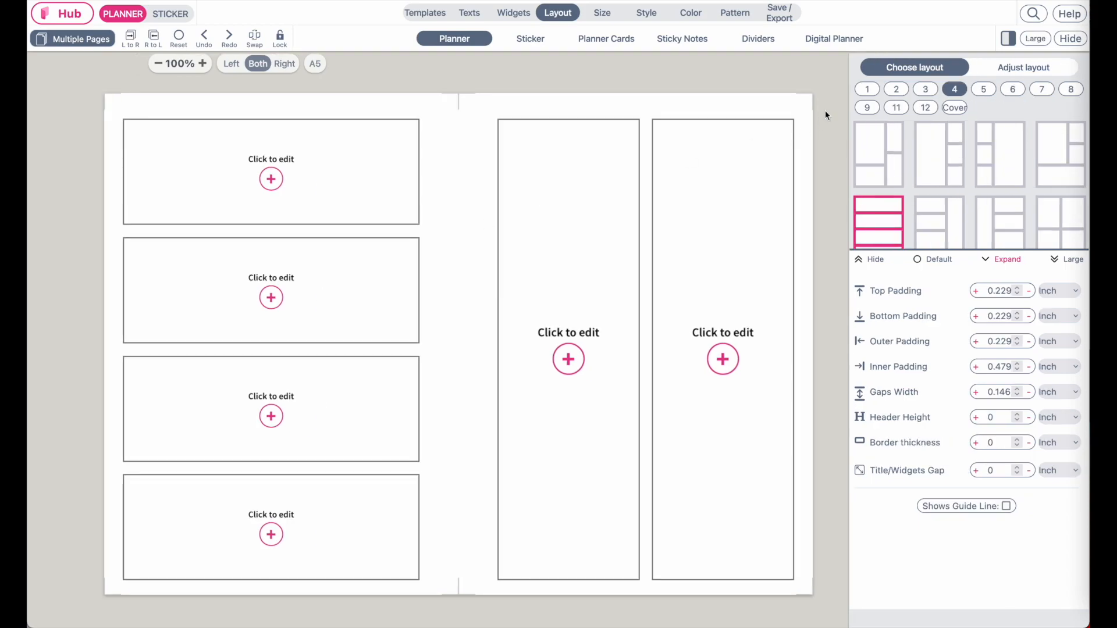
- Apply the one-section layout to both the left and right planner pages
left_click(866, 90)
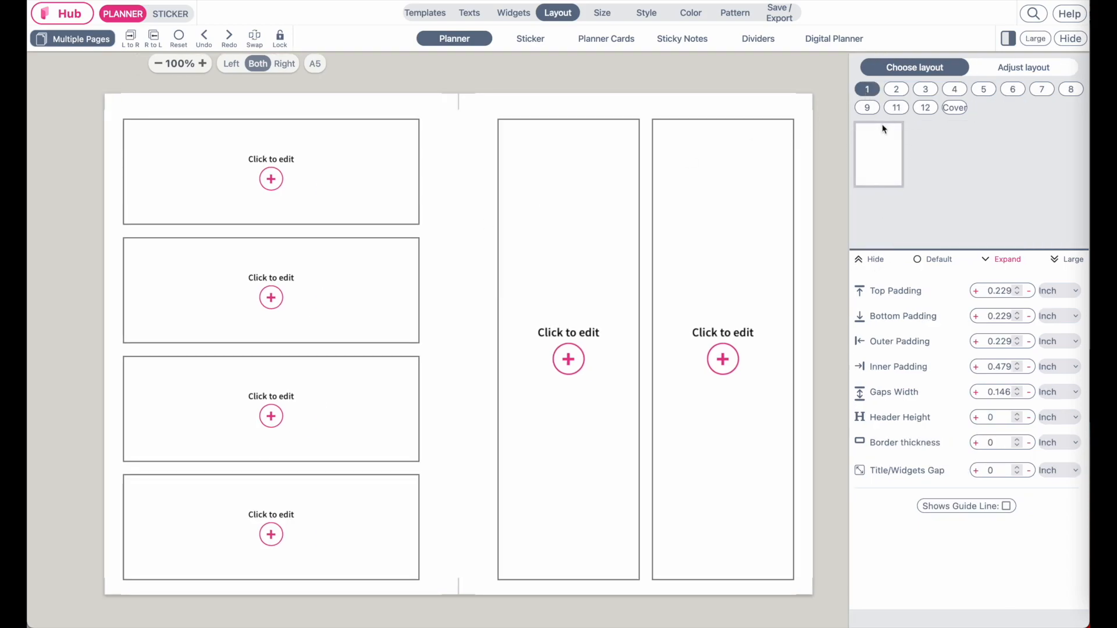
left_click(883, 169)
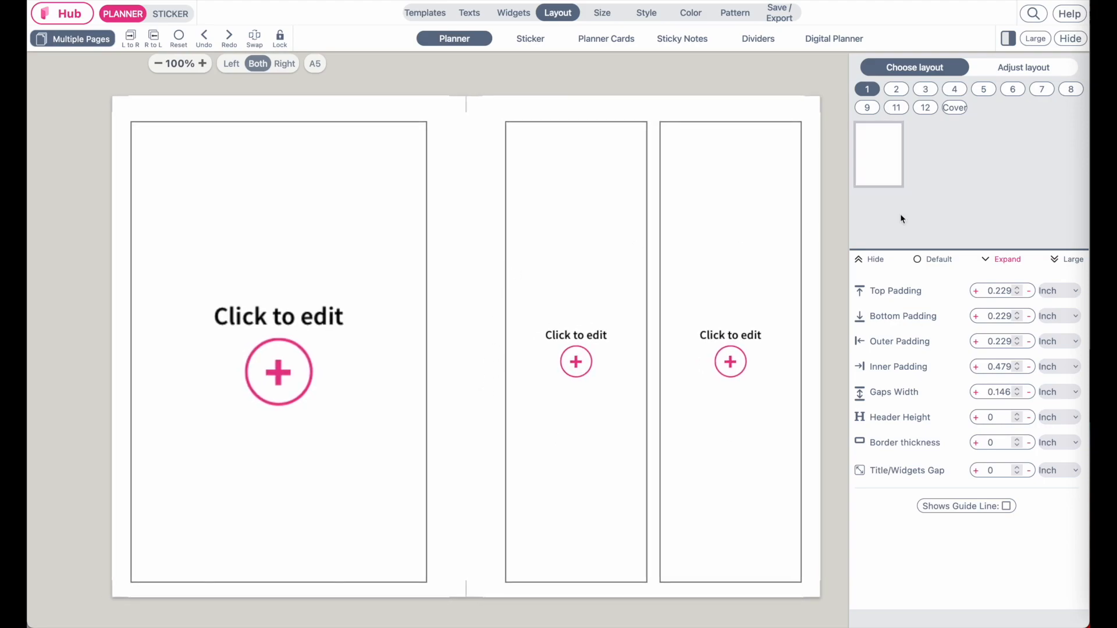
left_click(888, 156)
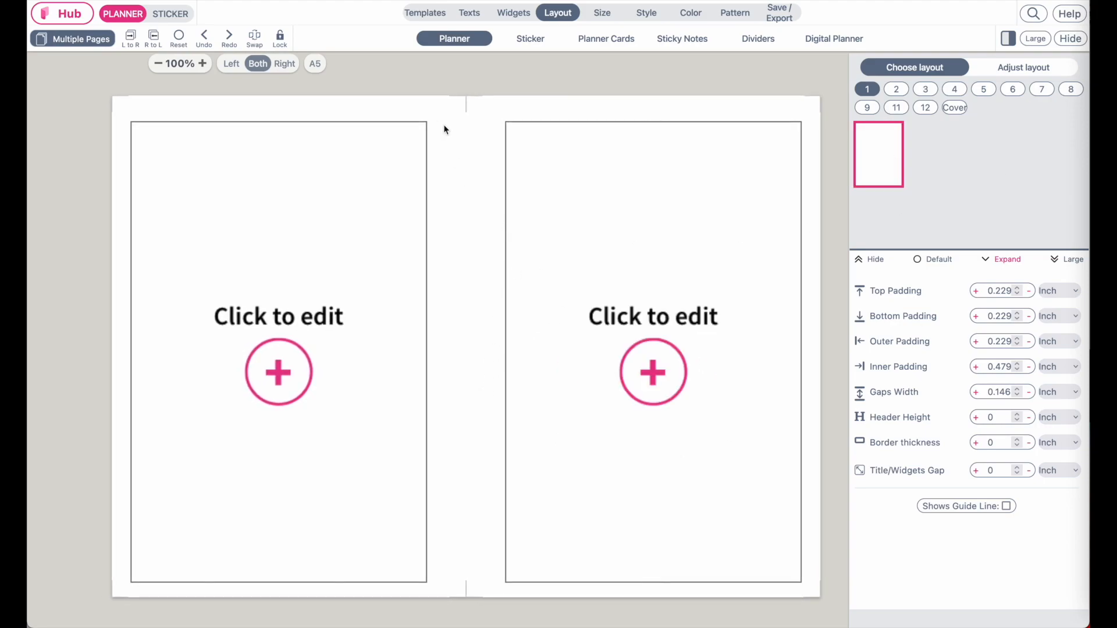
- Customise the left page's layout by adding one empty row above and one below section A
left_click(1024, 68)
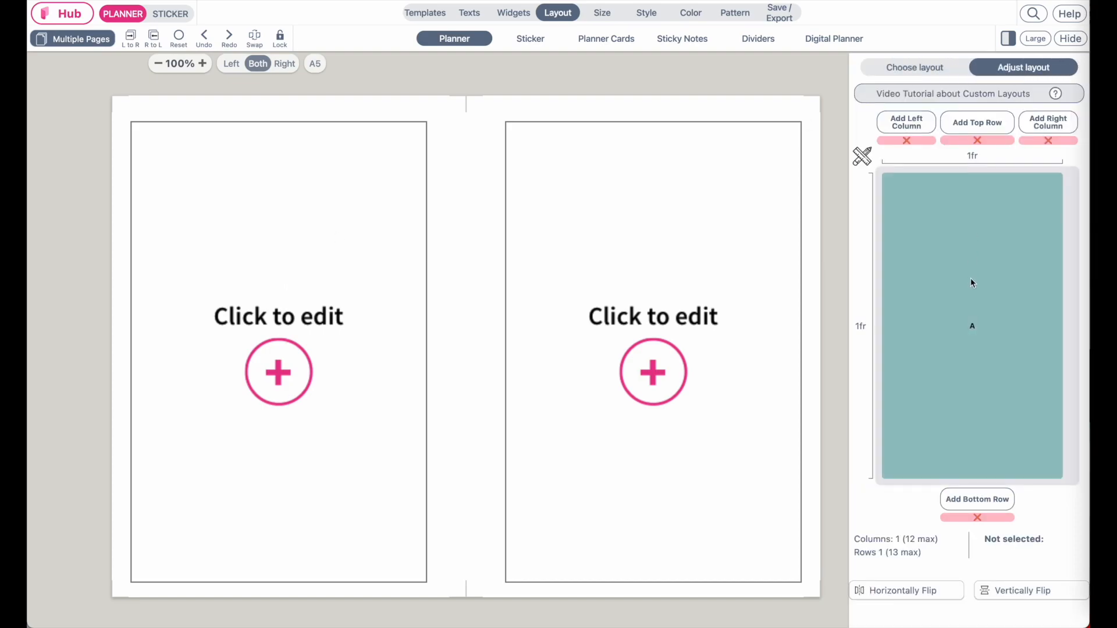
left_click(977, 123)
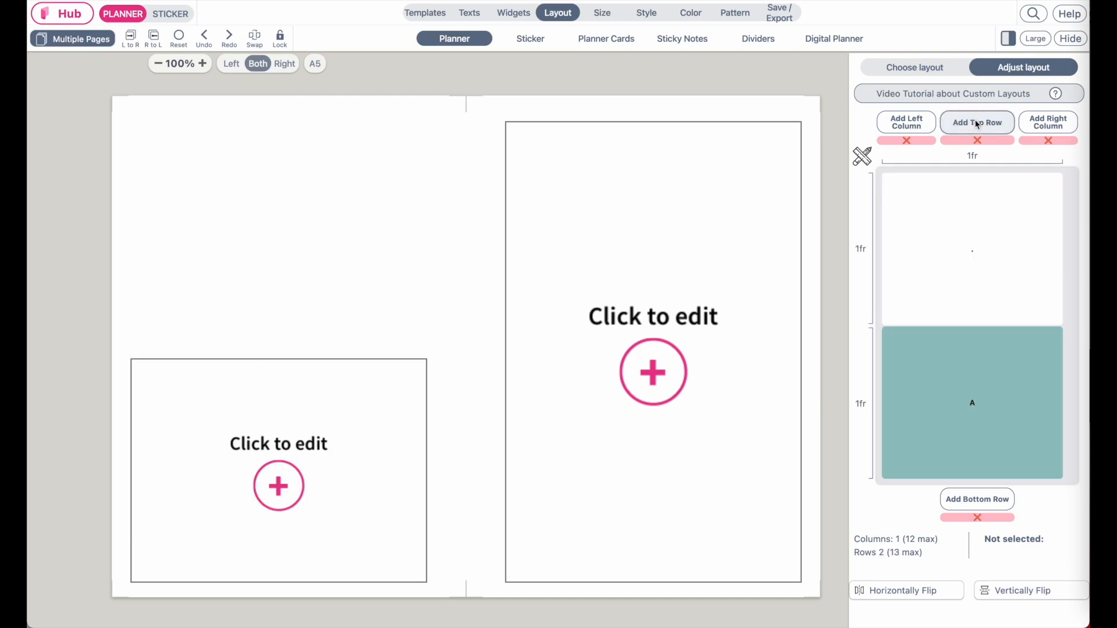
left_click(976, 499)
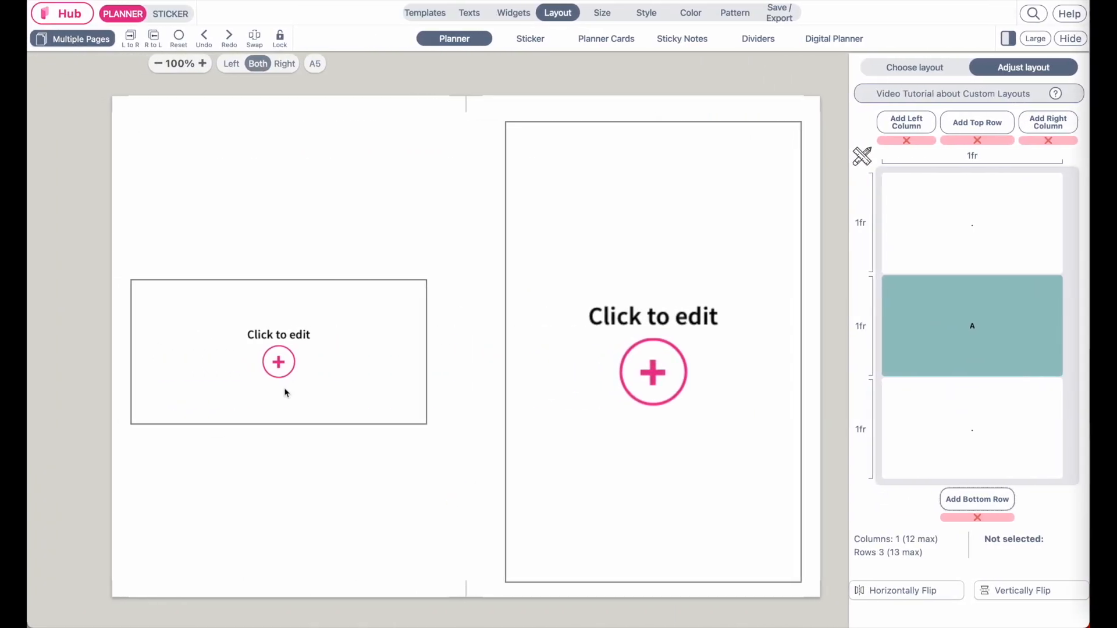
- Add a column to the right of section A and create a new section B in its middle cell
left_click(1058, 124)
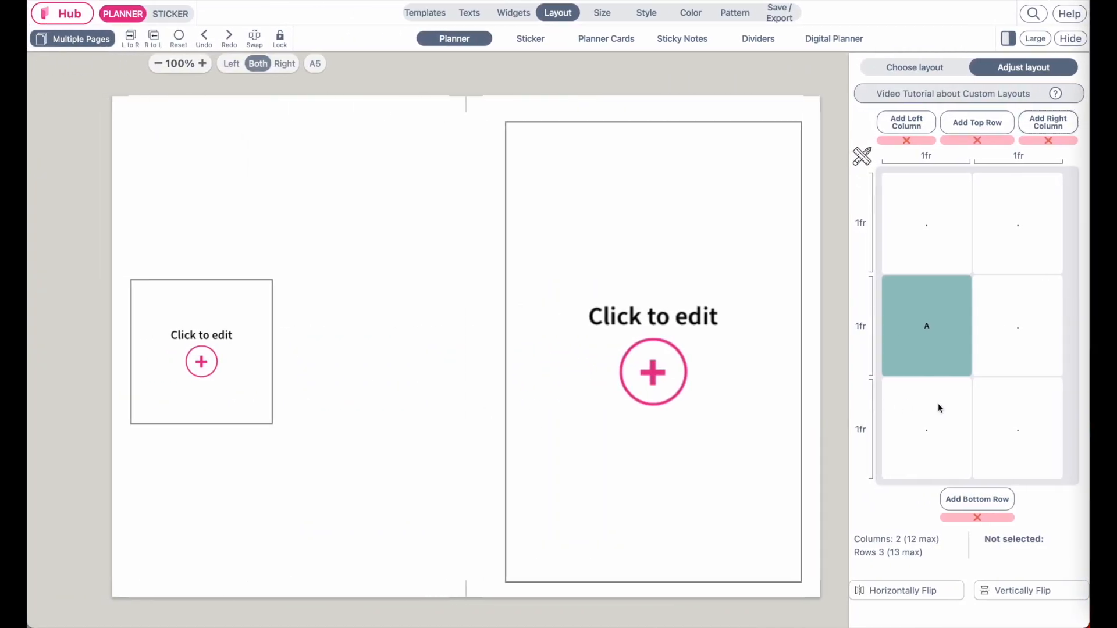
left_click(1014, 329)
left_click(1017, 325)
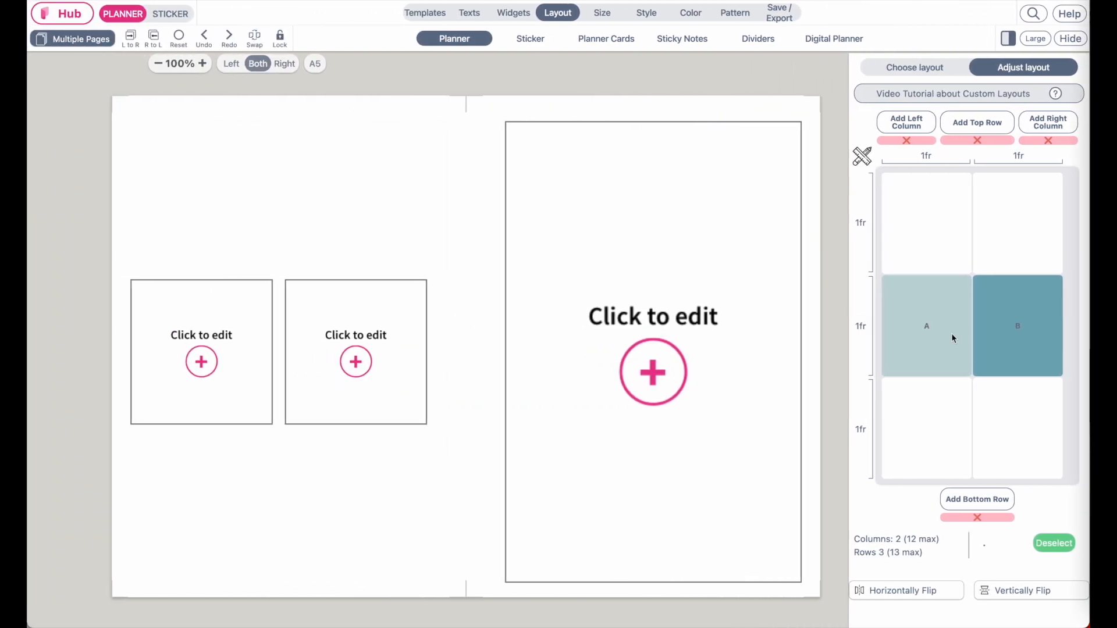
- Insert an additional empty row directly above section A in the left page's layout grid
left_click(944, 354)
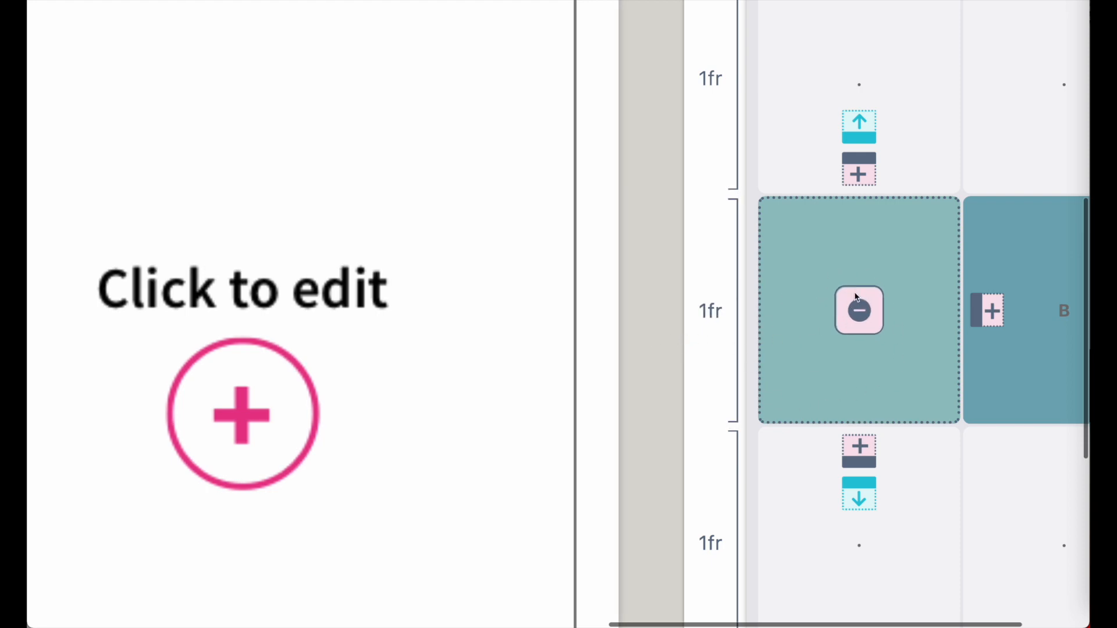
left_click(860, 172)
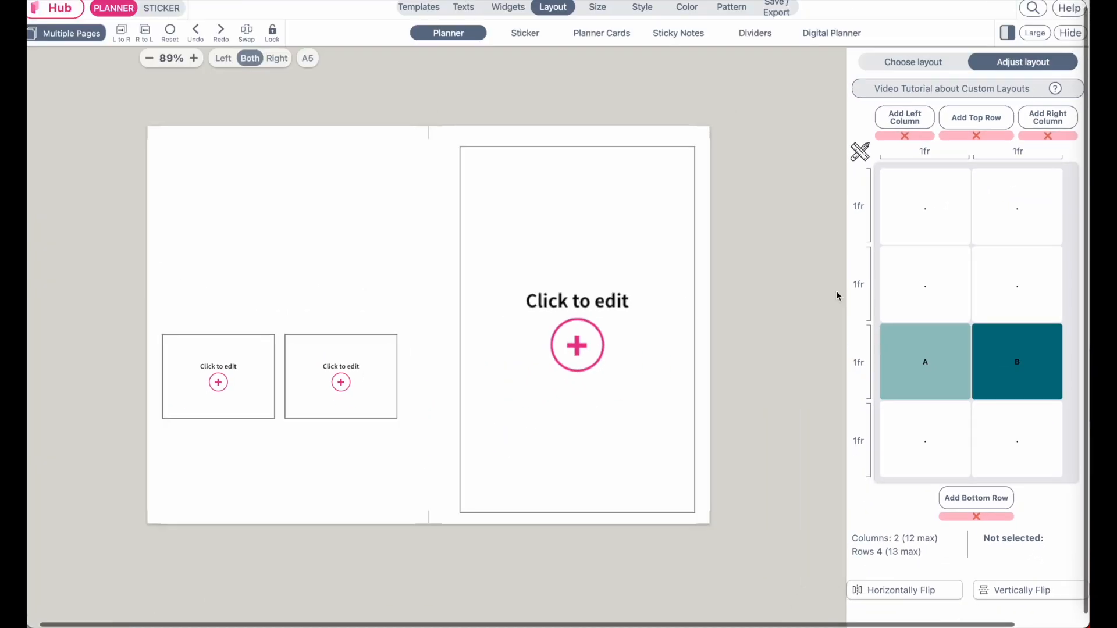
scroll(660, 394, "up", 2)
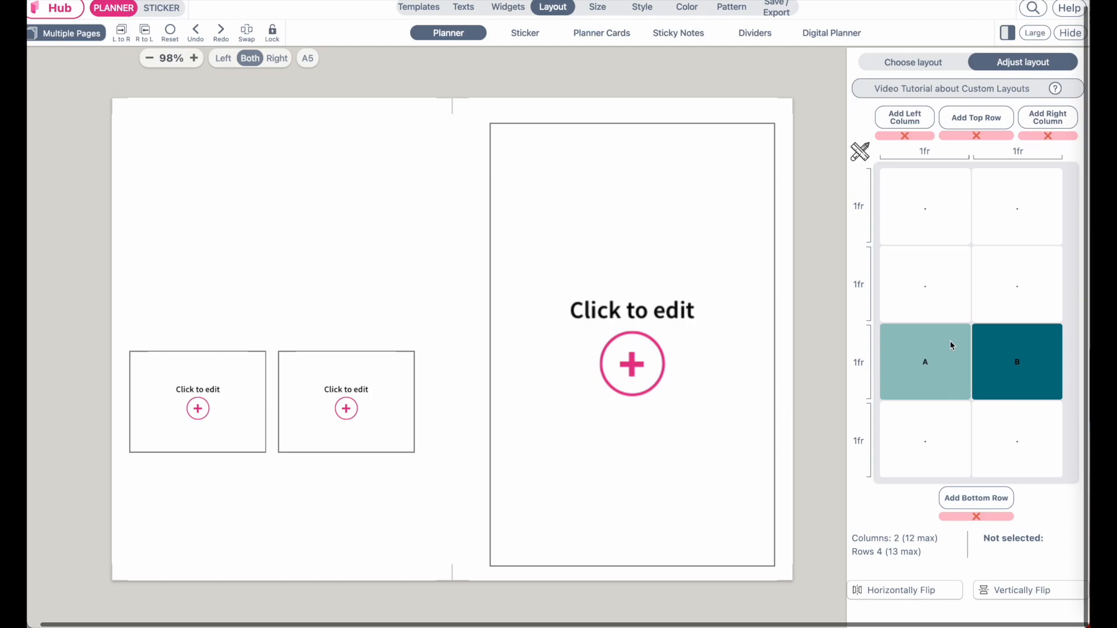
- Extend section B upward by one row, and check the arrangement against the marked-up January reference spread
left_click(1039, 365)
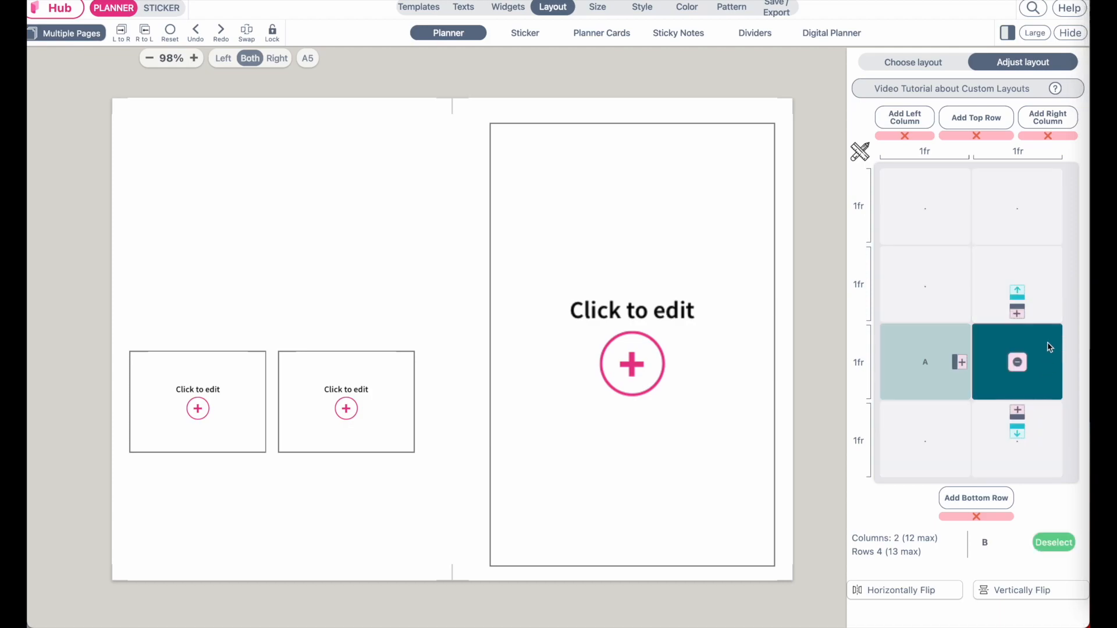
left_click(1018, 293)
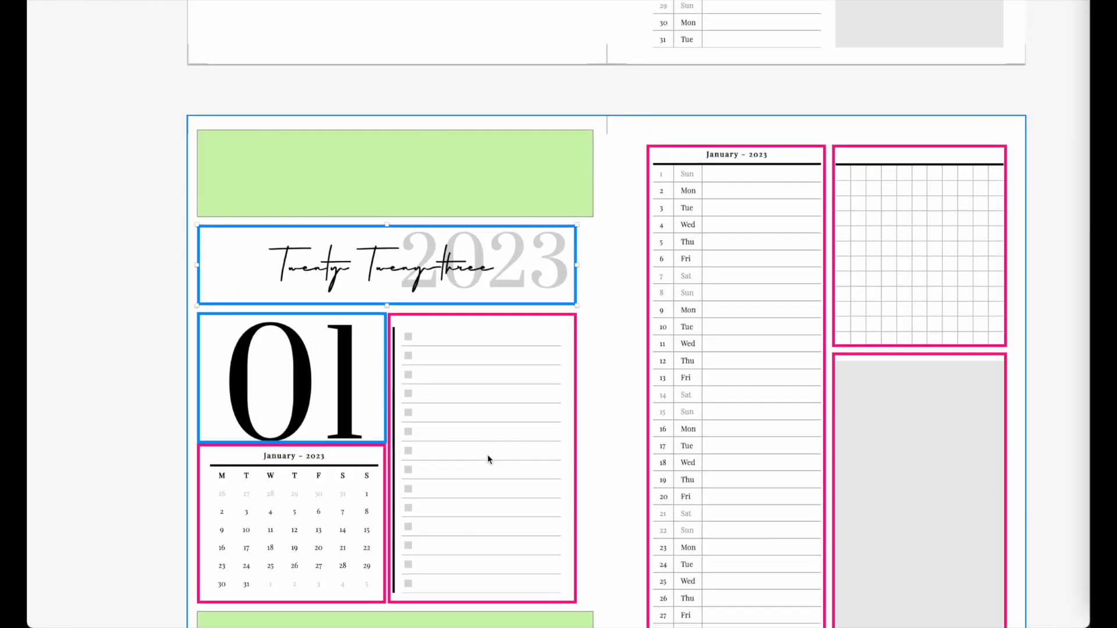
scroll(486, 455, "down", 3)
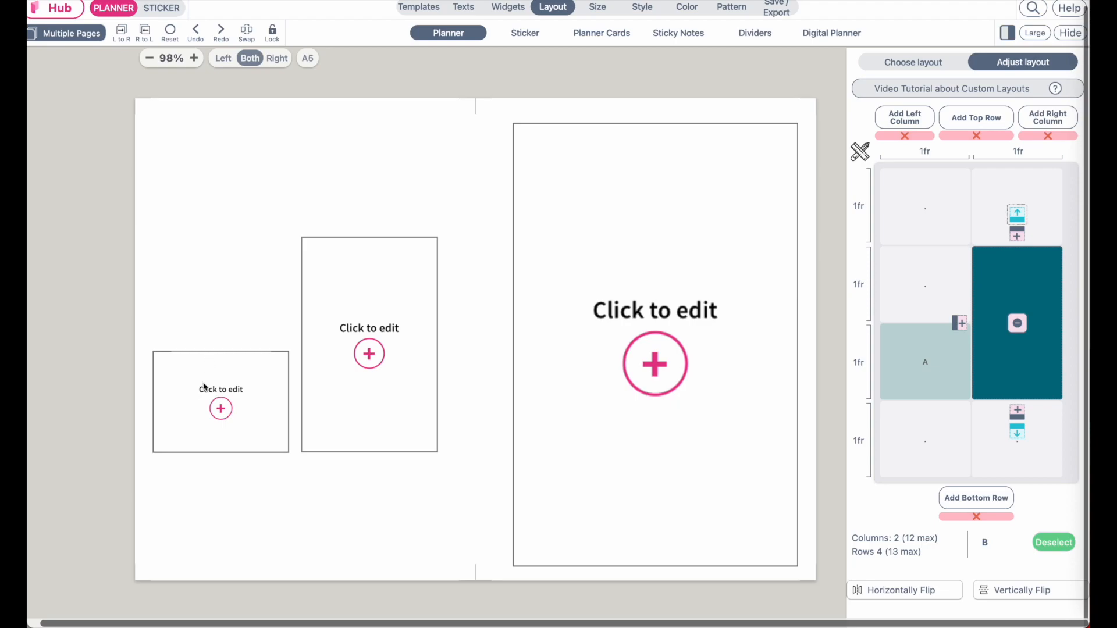
- Place the monthly Calendar widget in the small section A of the left page
left_click(221, 408)
left_click(358, 109)
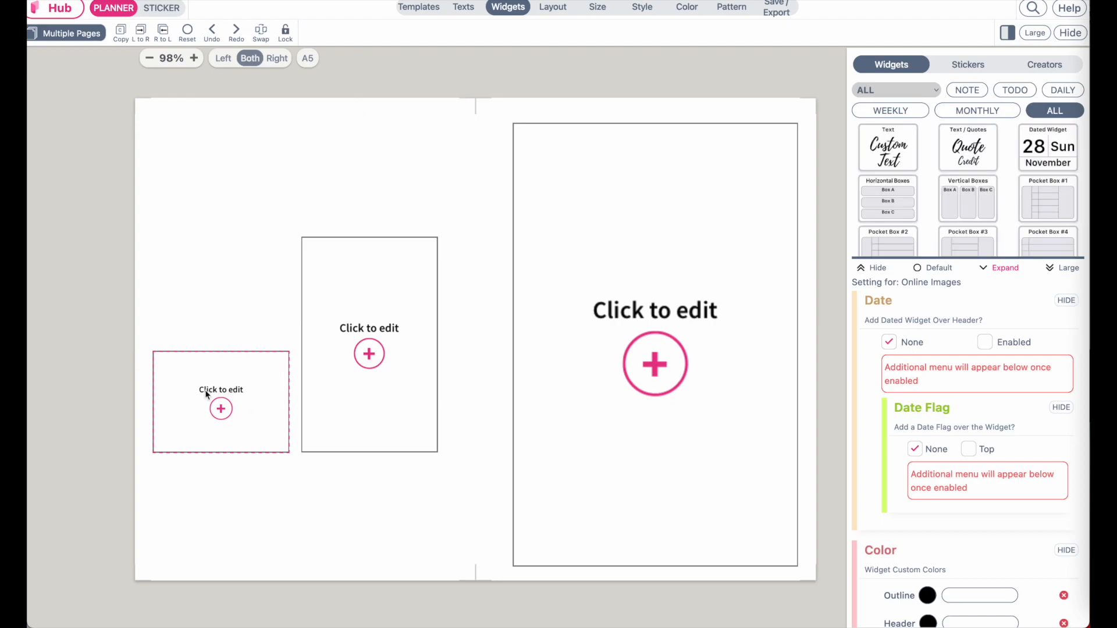
left_click(982, 113)
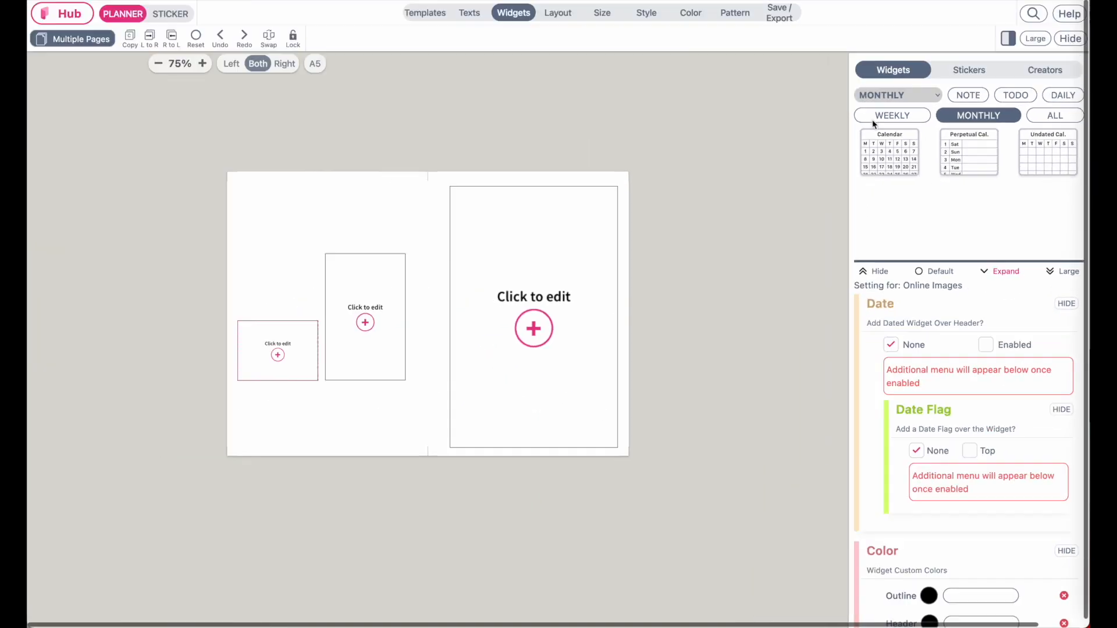
left_click(879, 159)
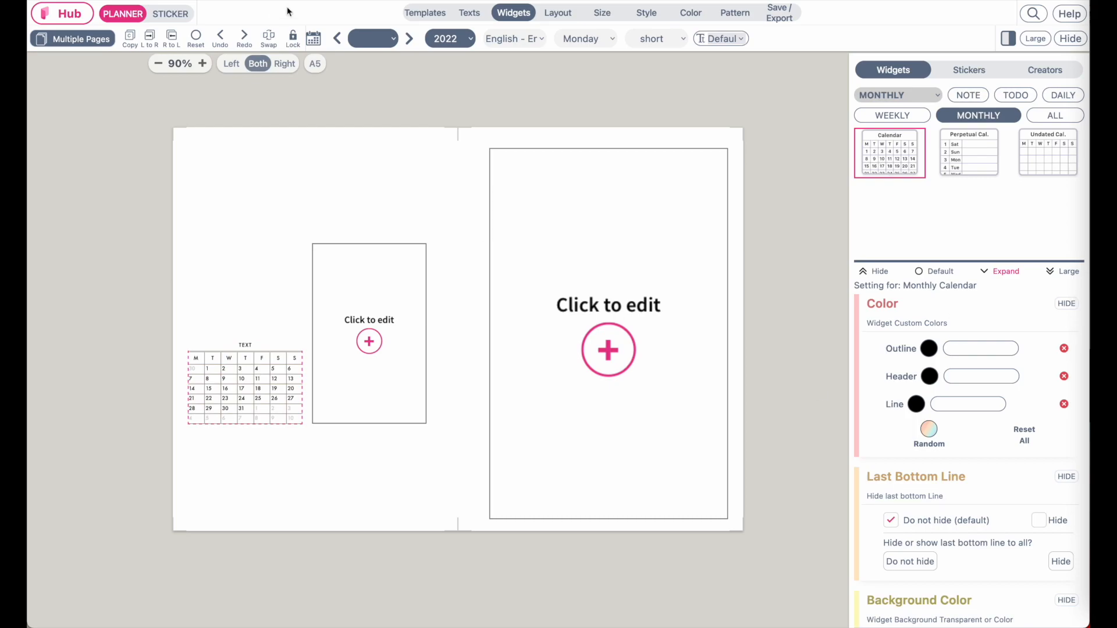
- Try to date the left page's calendar widget January 2023 with the general month and year selectors
left_click(413, 38)
left_click(339, 38)
left_click(366, 39)
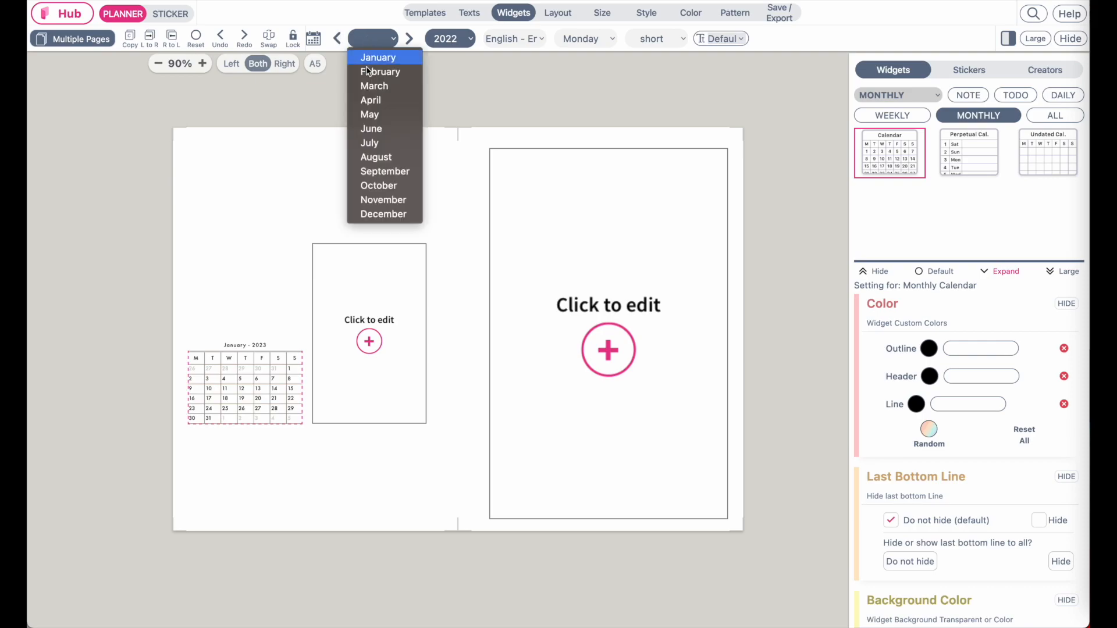
left_click(415, 58)
left_click(447, 38)
scroll(449, 275, "down", 3)
left_click(449, 294)
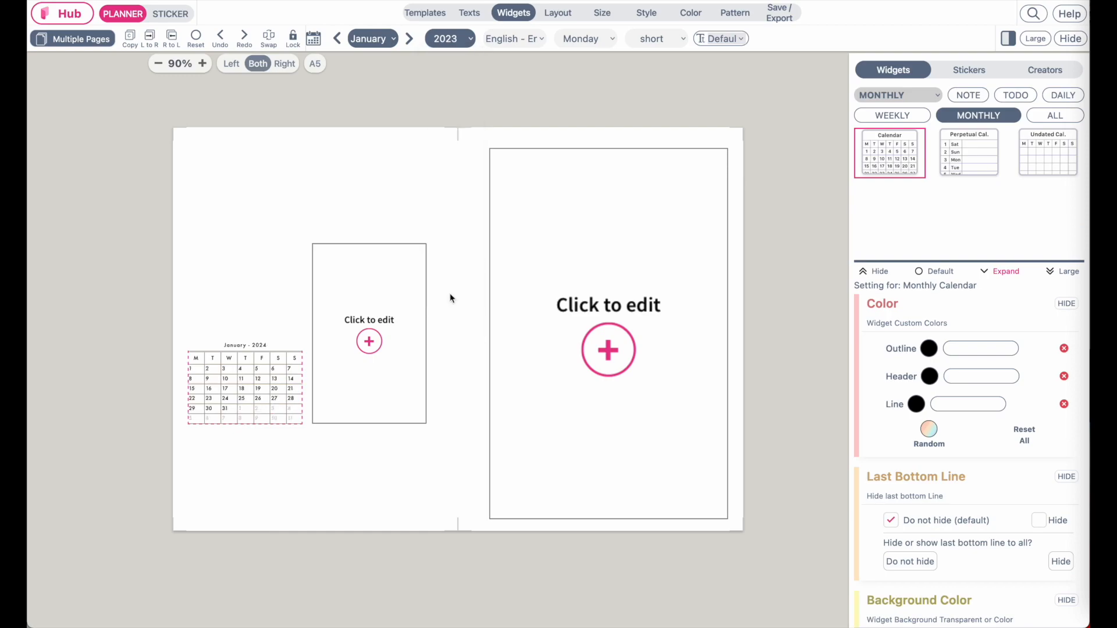
left_click(373, 38)
left_click(338, 38)
left_click(337, 38)
left_click(410, 39)
scroll(234, 360, "up", 5)
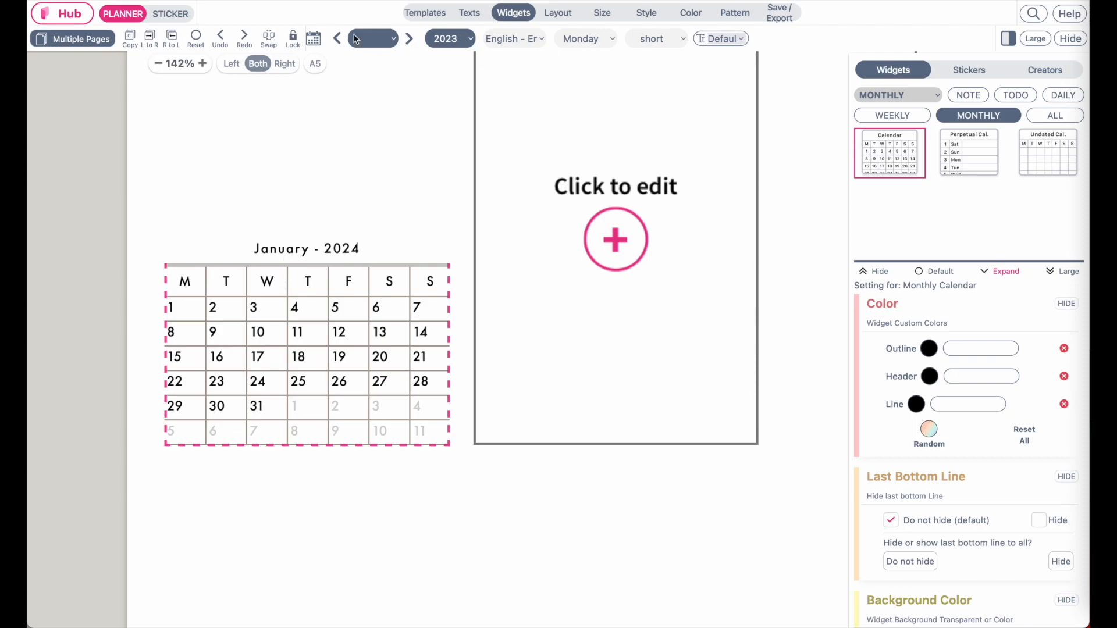
- Set the Month value in the calendar widget's own settings to 2023-1
scroll(933, 442, "down", 10)
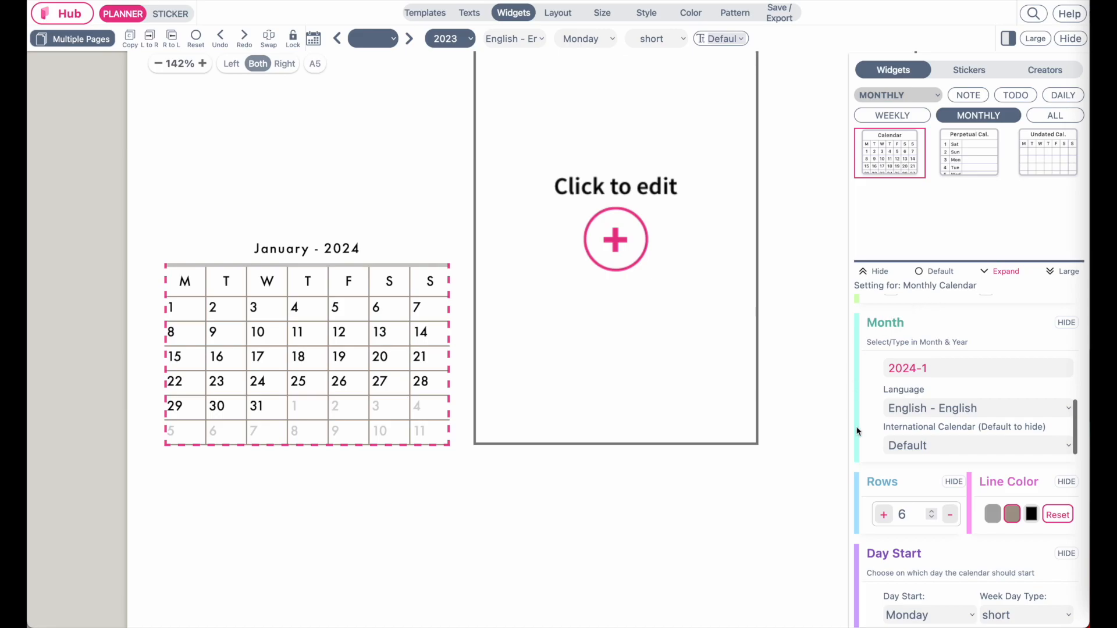
scroll(962, 433, "up", 1)
scroll(962, 434, "down", 1)
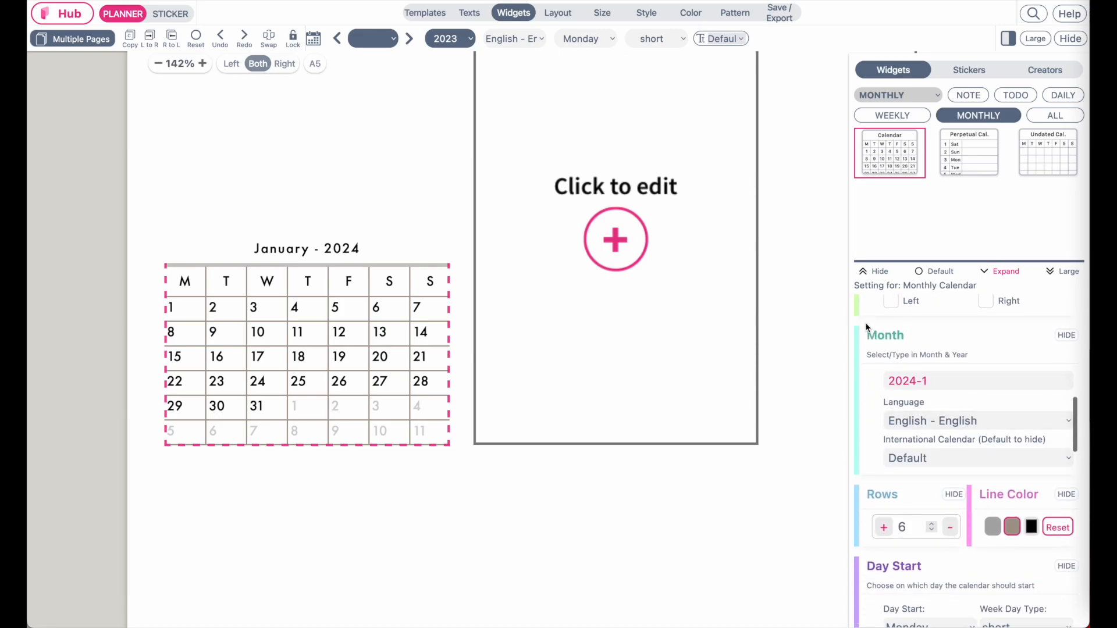
left_click(916, 382)
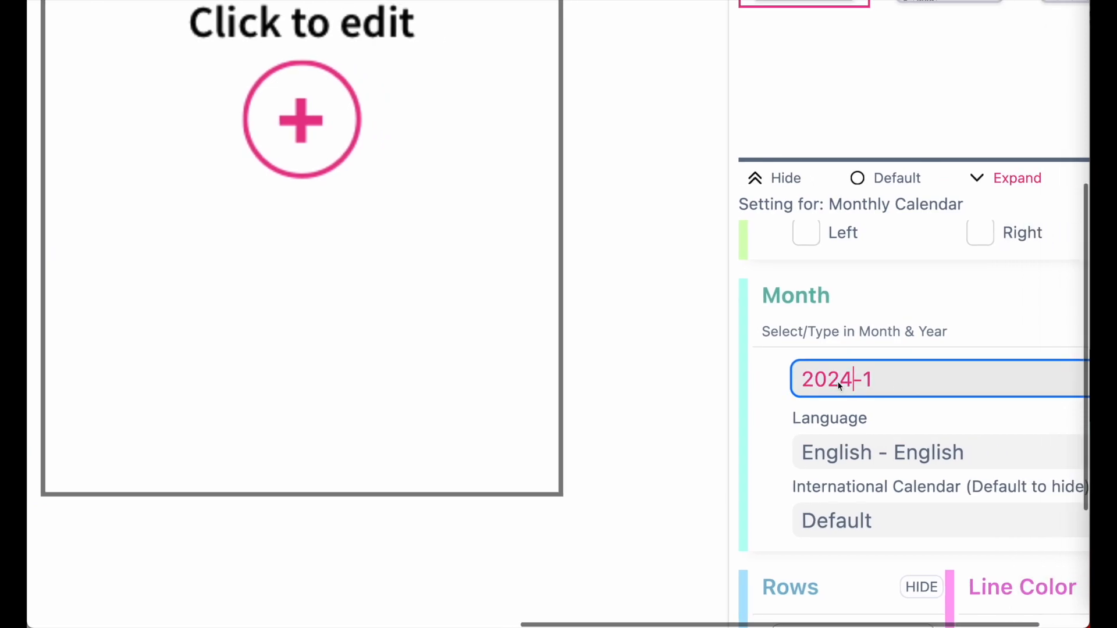
key("BackSpace")
type("3")
left_click(899, 385)
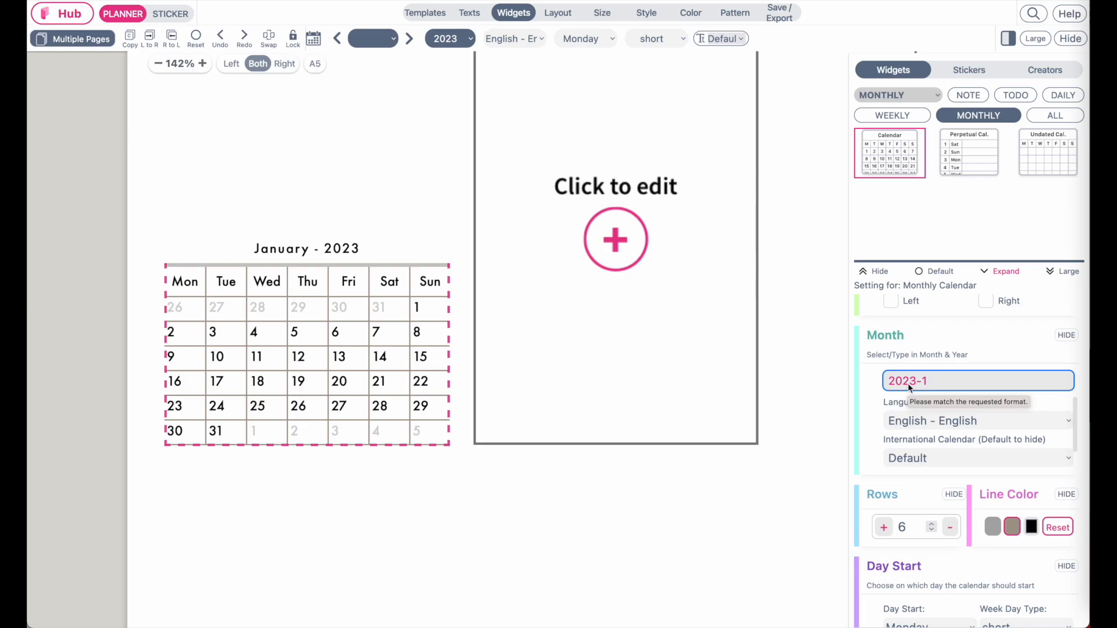
- Place the to-do List widget in the empty section beside the calendar, following the January reference spread
scroll(270, 415, "down", 5)
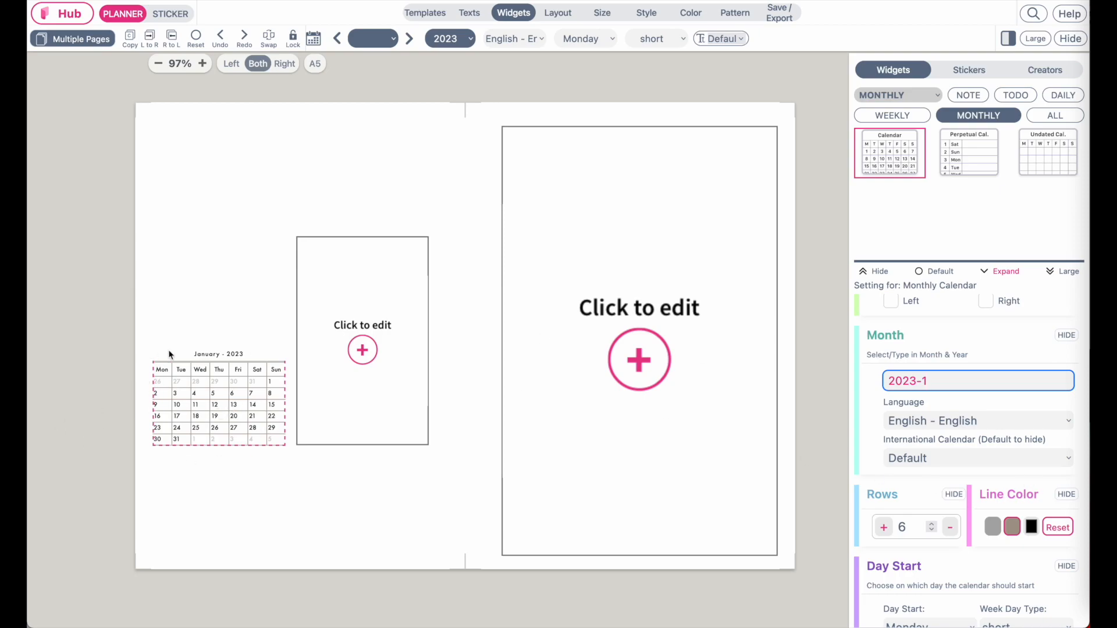
left_click(377, 303)
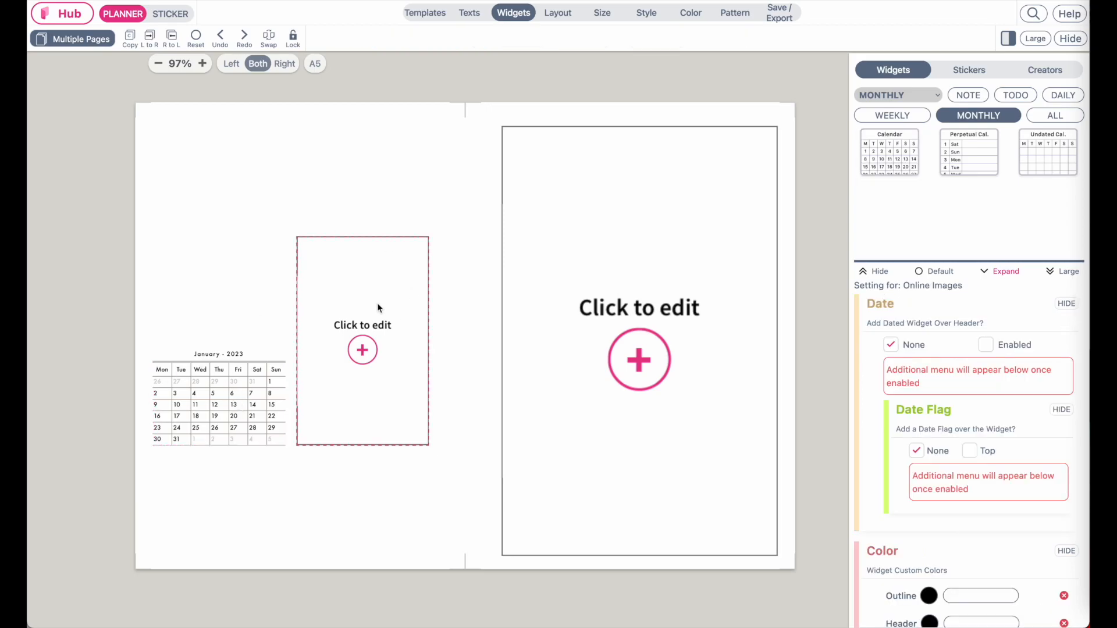
key("ctrl+Right")
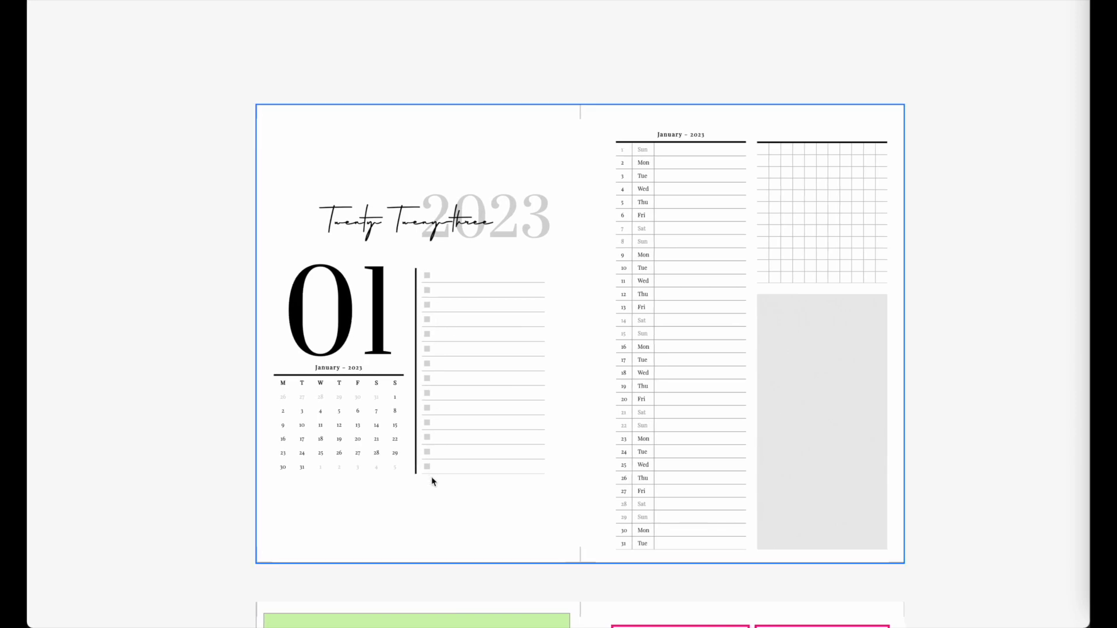
key("ctrl+Left")
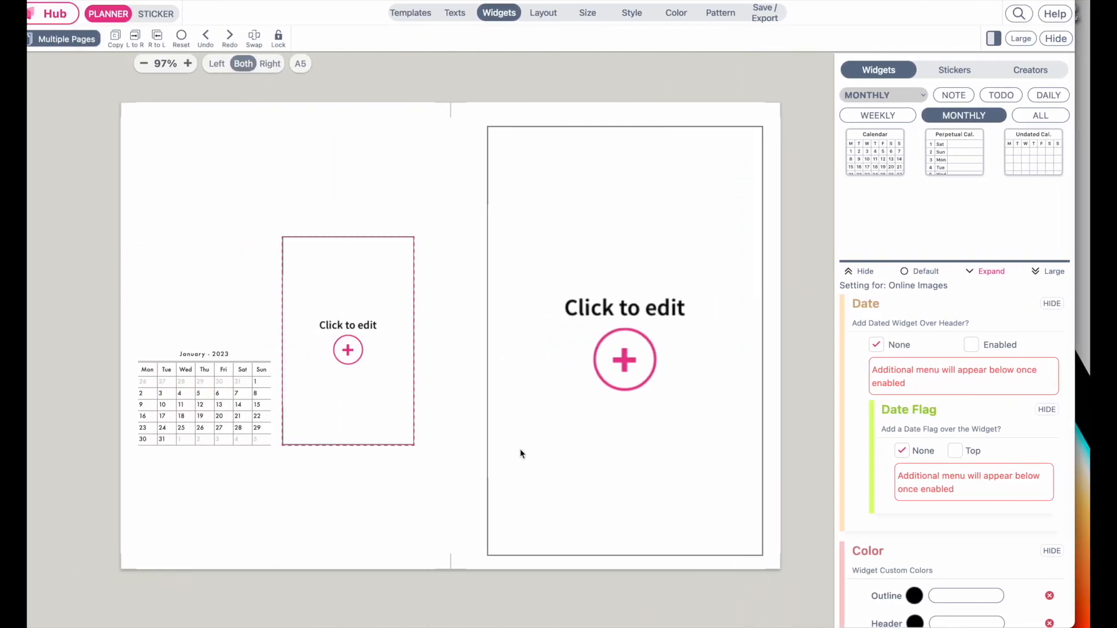
left_click(1023, 96)
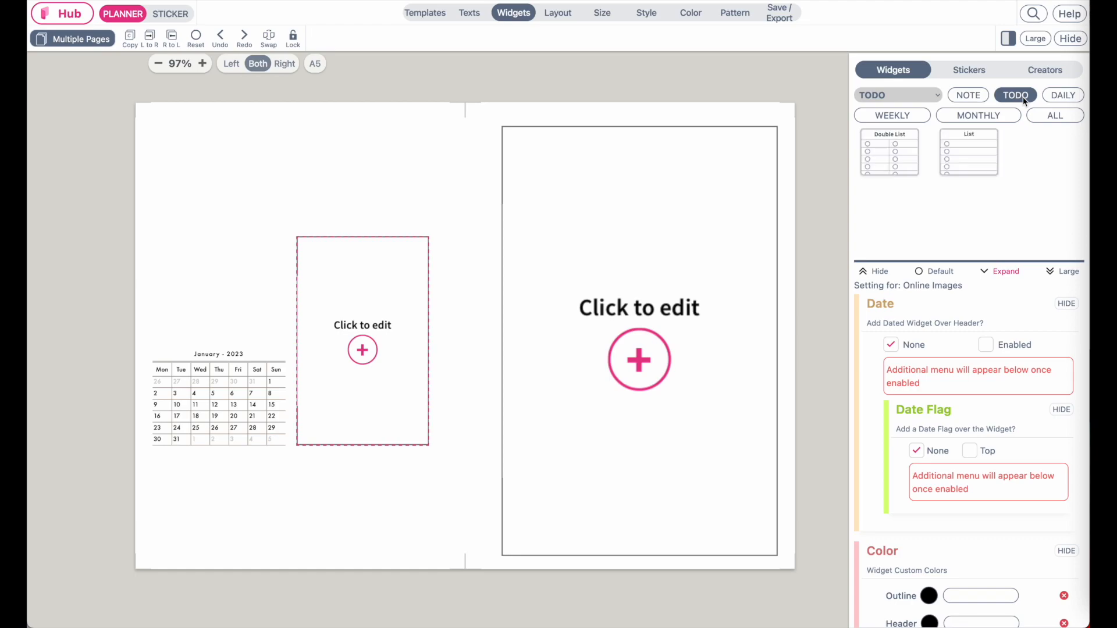
left_click(971, 154)
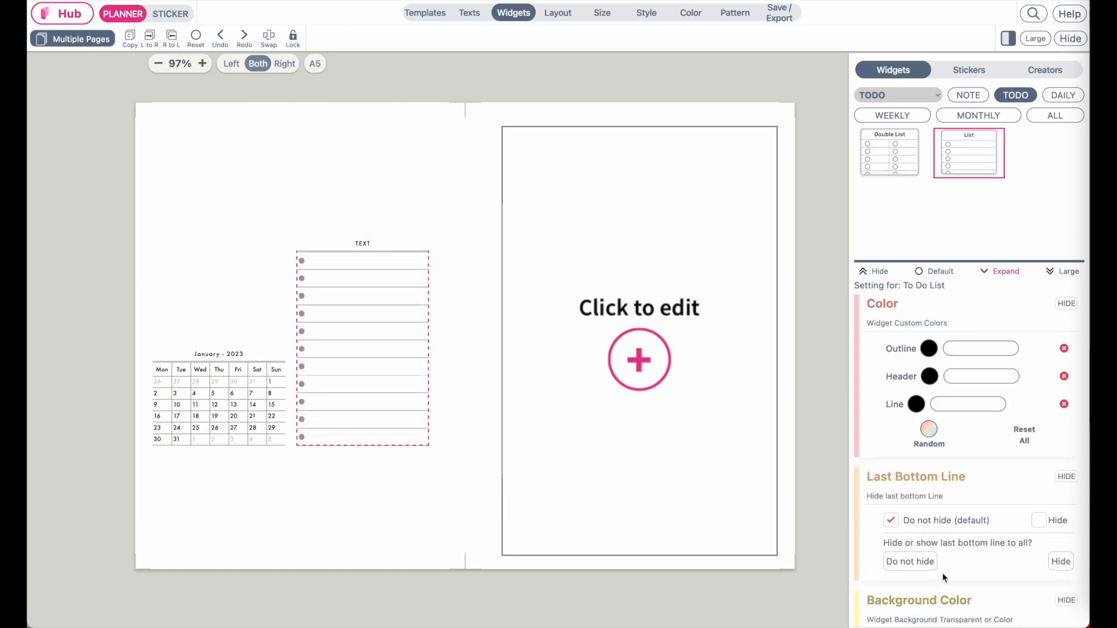
- Change the to-do list's checkboxes to filled squares and set the checkbox color to #D8D8D8, for this widget and all widgets
scroll(1013, 521, "down", 3)
key("ctrl+Right")
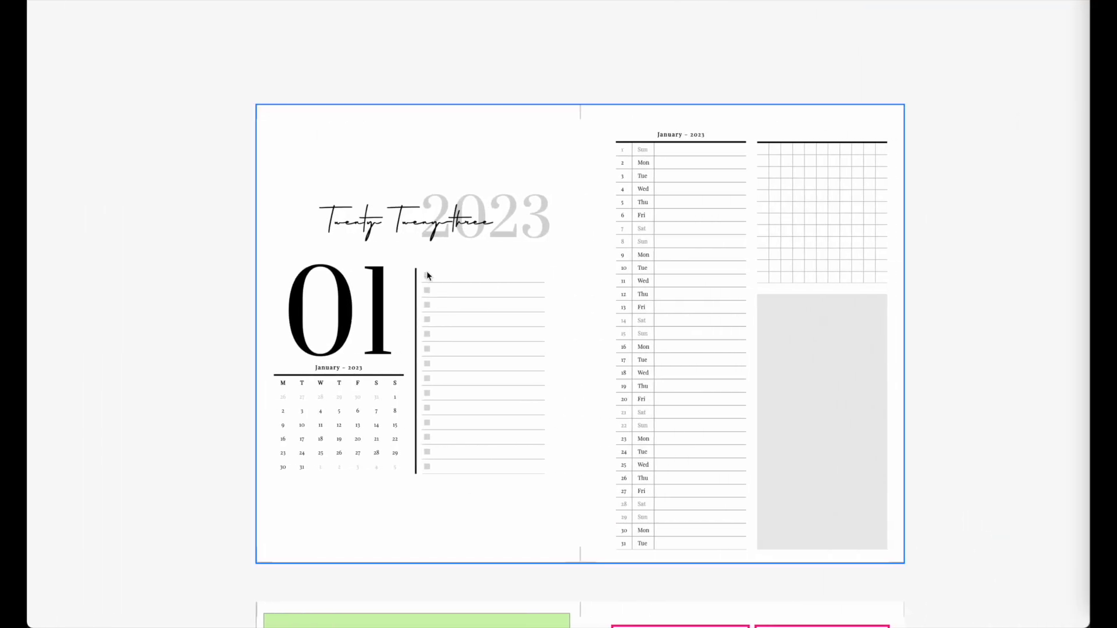
key("ctrl+Left")
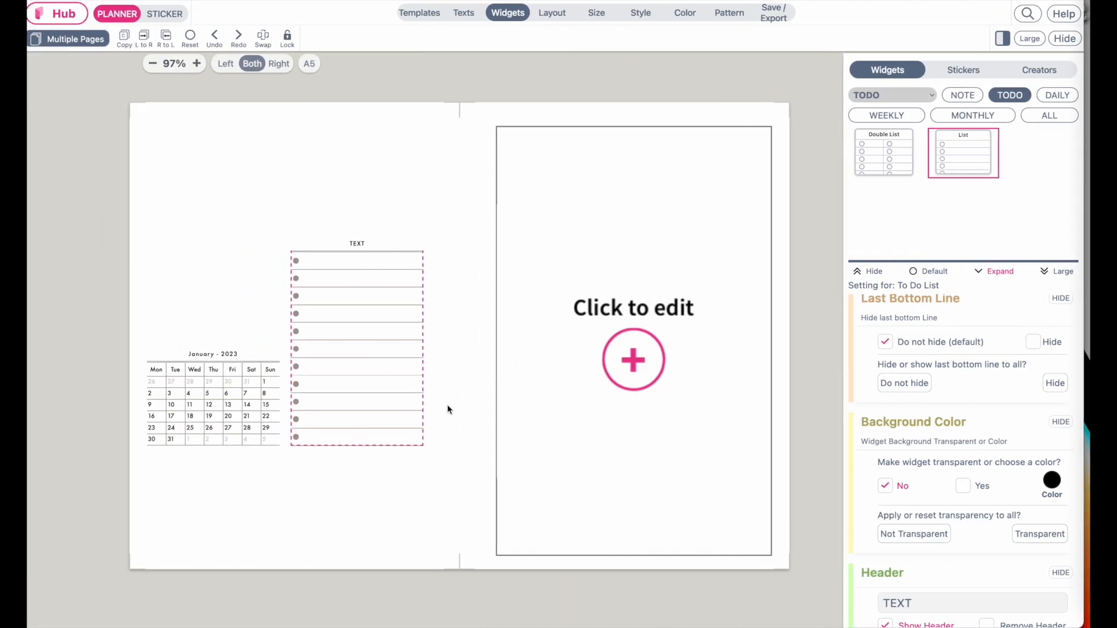
scroll(888, 457, "down", 10)
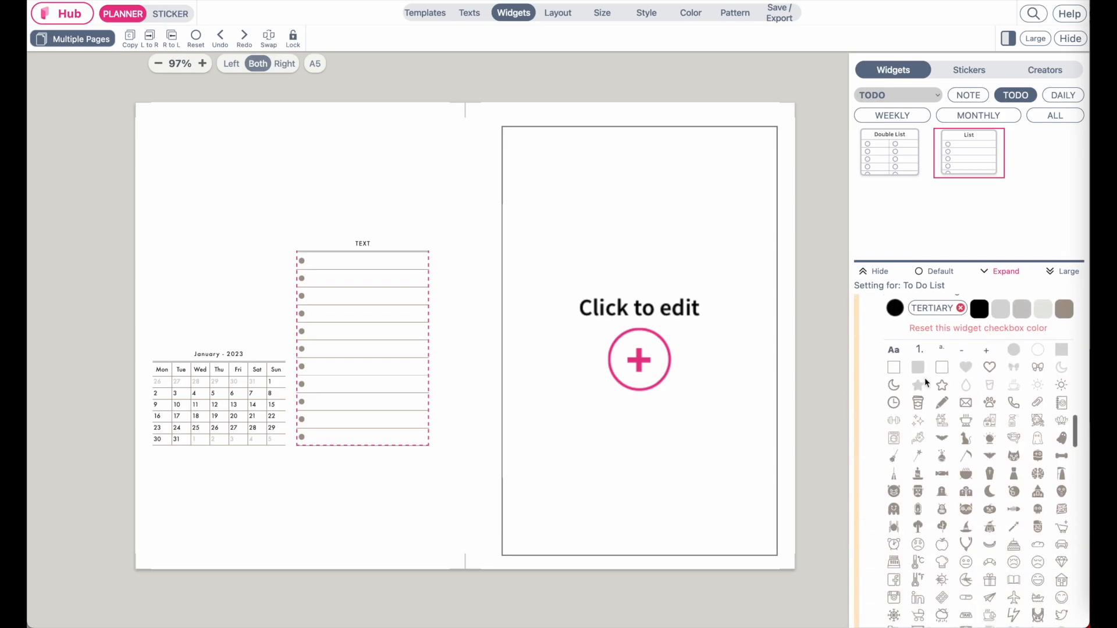
left_click(1063, 349)
scroll(1003, 397, "up", 2)
left_click(1000, 381)
left_click(1002, 342)
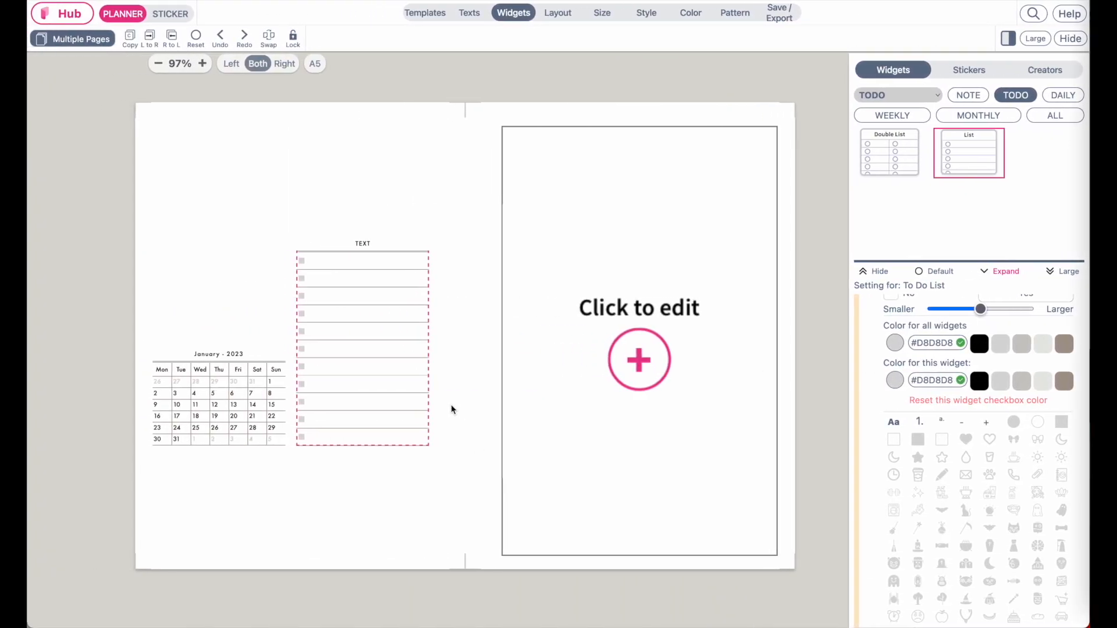
- Set the planner's outline color to black, #000000
left_click(680, 16)
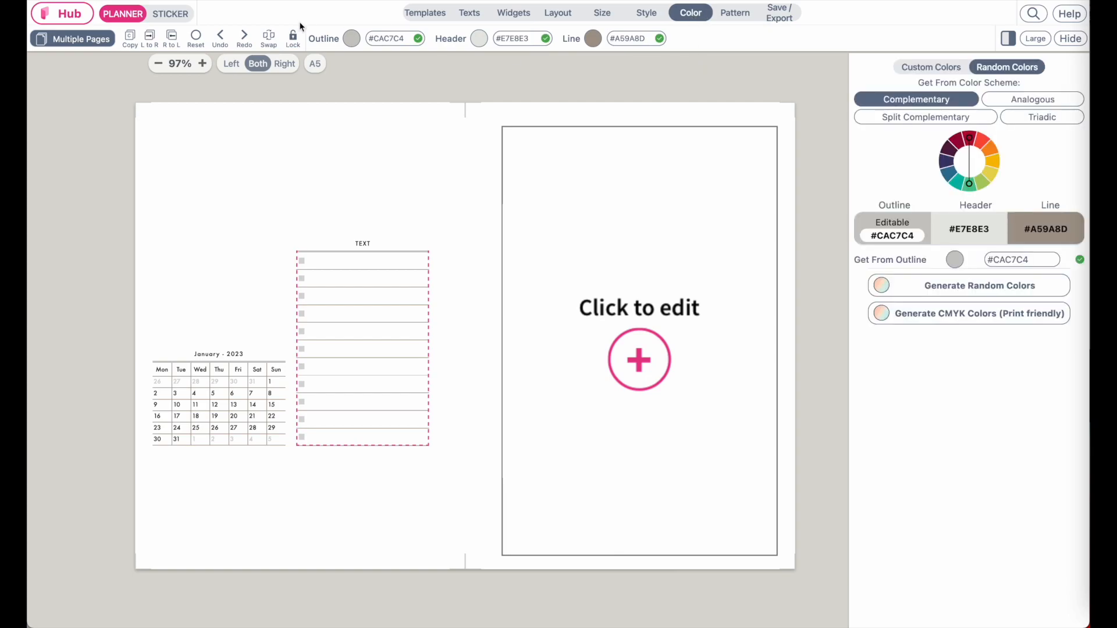
left_click(353, 37)
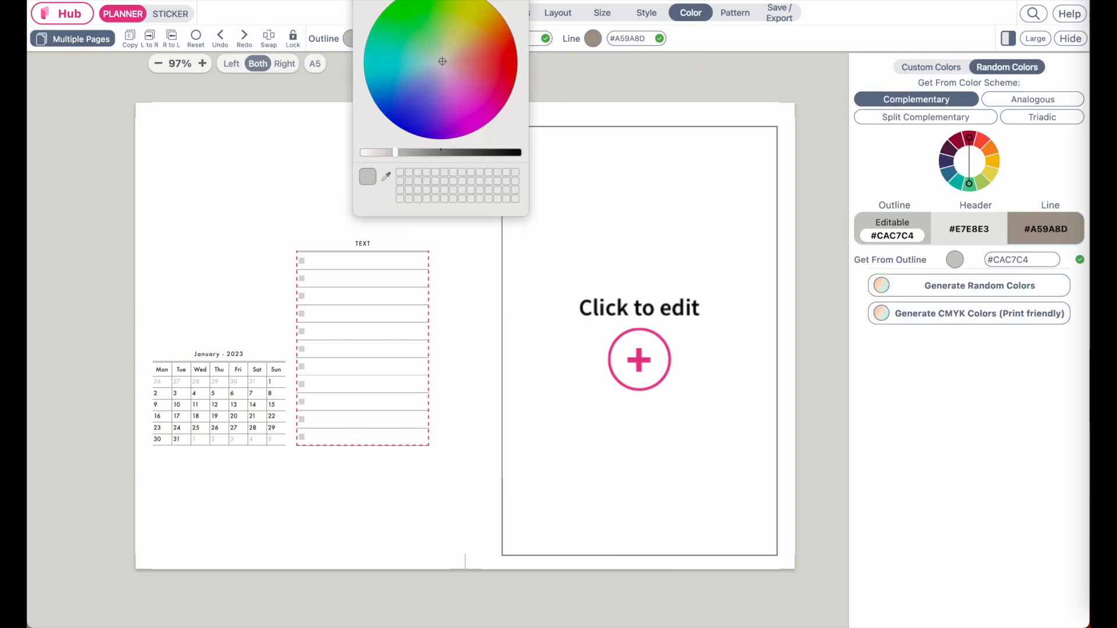
left_click_drag(405, 0, 468, 95)
left_click_drag(520, 294, 608, 300)
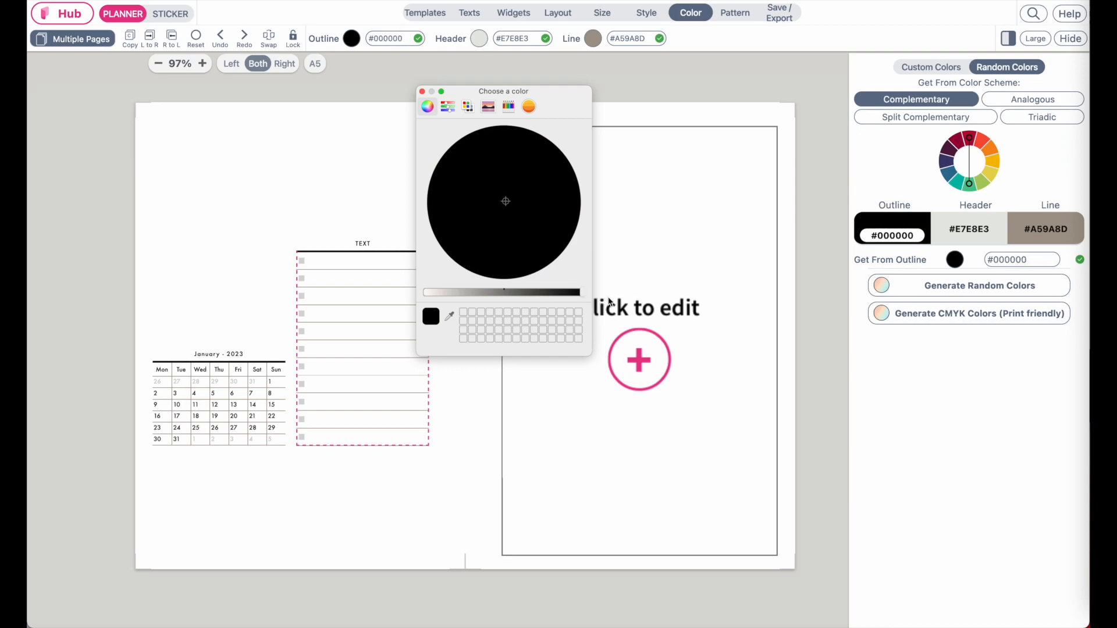
left_click(423, 92)
- Change the planner's line color to a neutral grey from the color picker's pencil palette
left_click(593, 37)
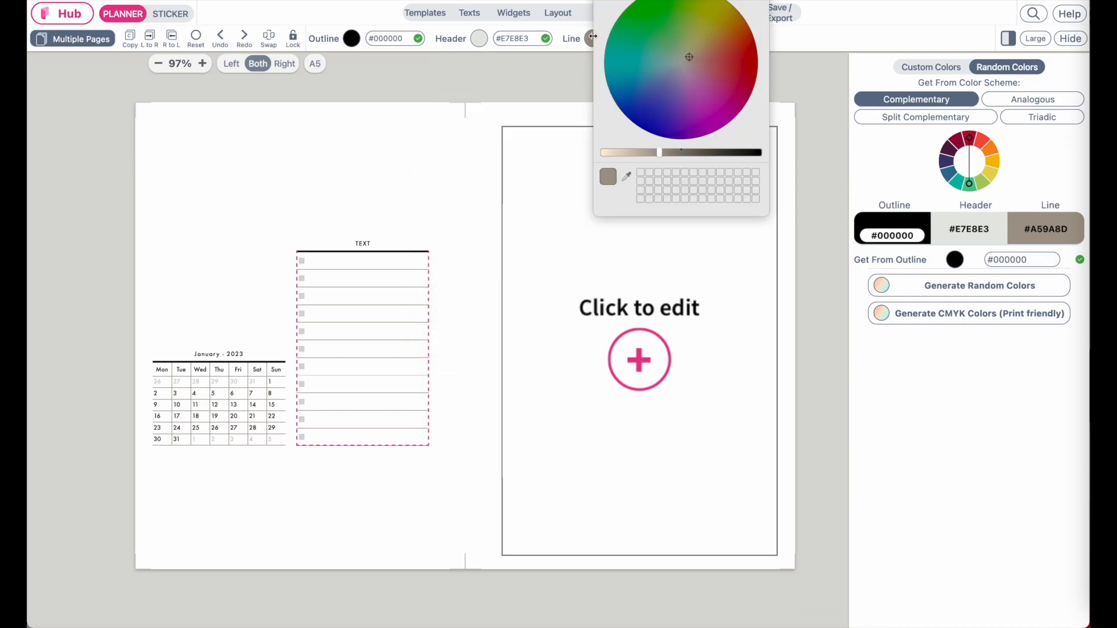
left_click_drag(720, 7, 696, 120)
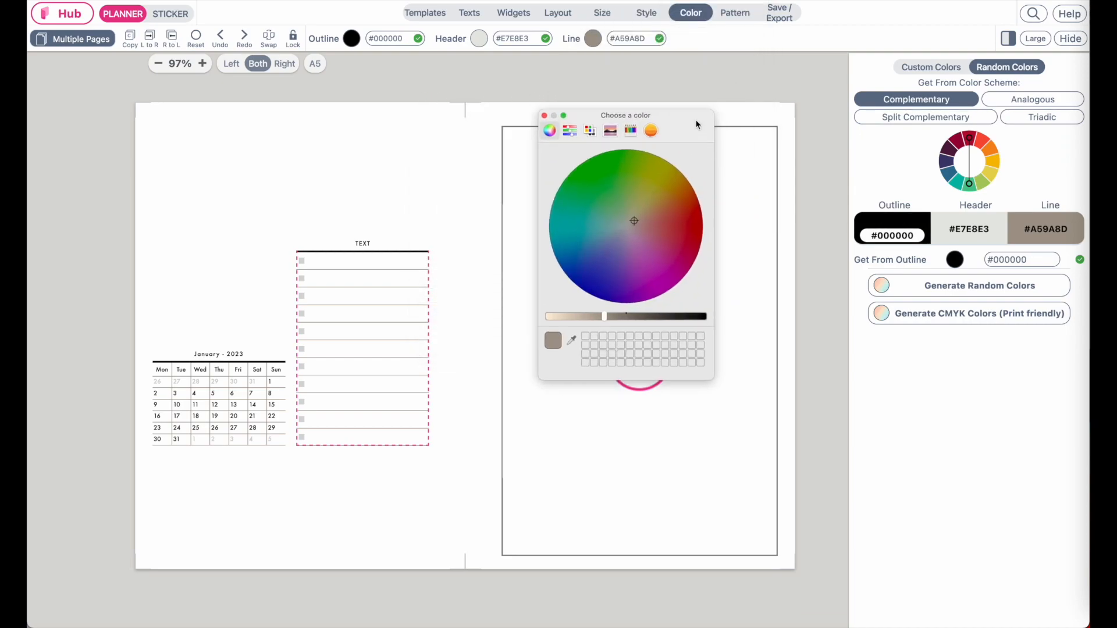
left_click(631, 130)
left_click(676, 192)
left_click(663, 195)
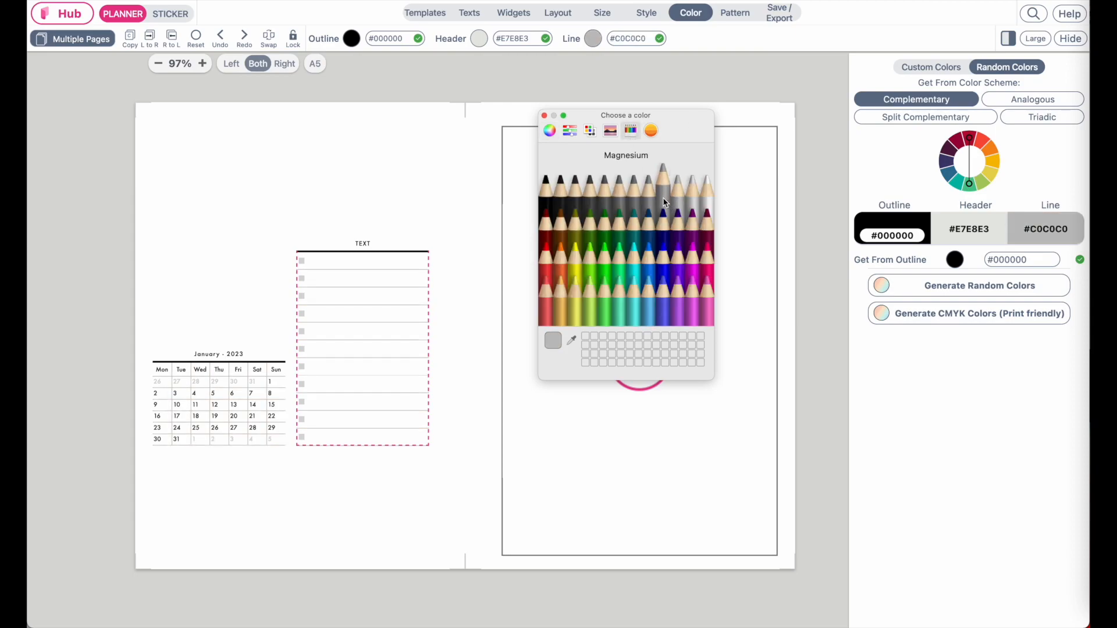
left_click(650, 197)
left_click(657, 197)
left_click(544, 116)
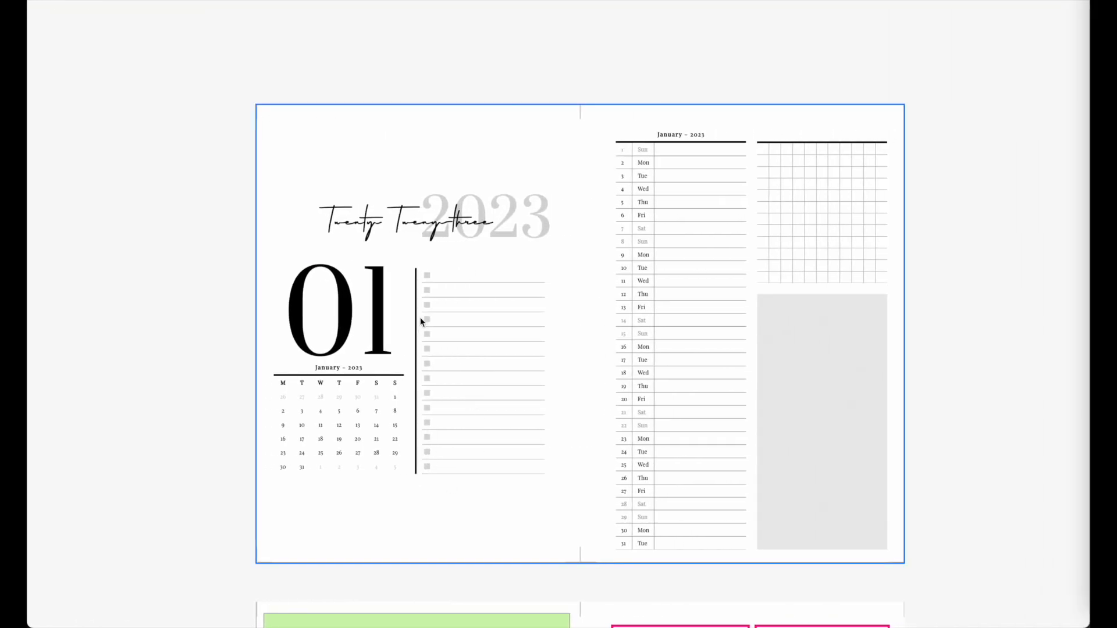
- Apply the Minimal style Vertical Side to the selected to-do list widget only, to match the reference spread
scroll(445, 418, "up", 3)
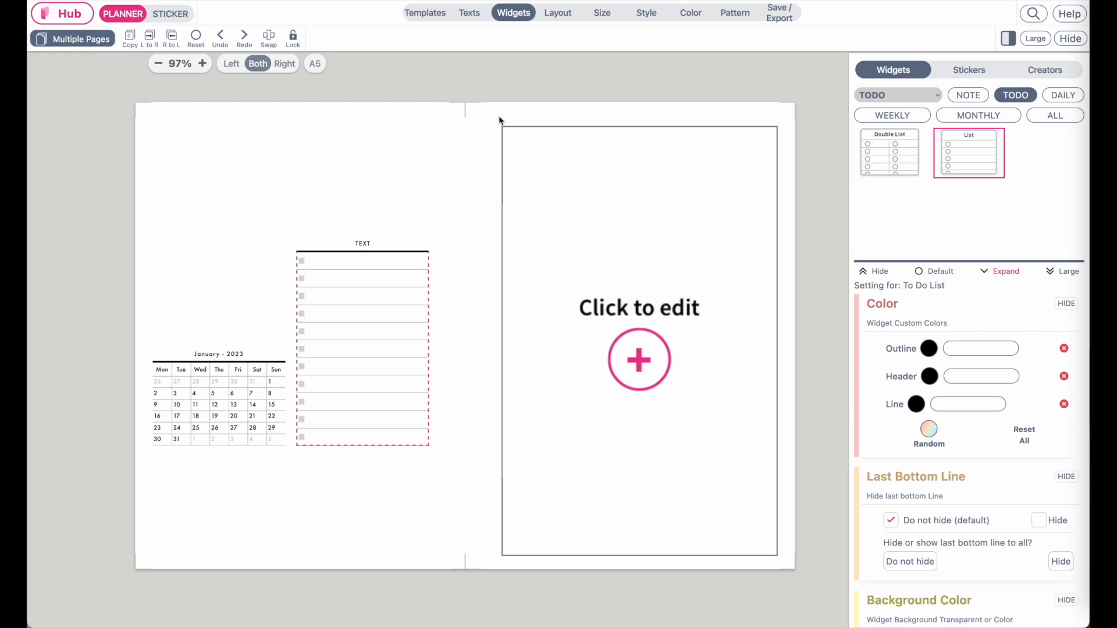
left_click(647, 15)
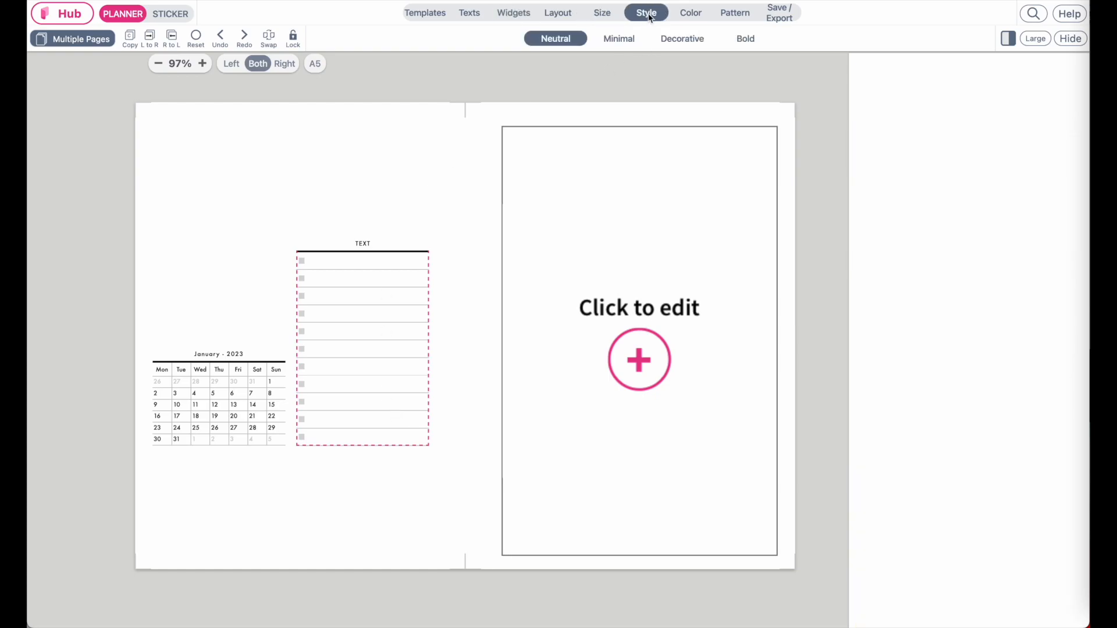
left_click(363, 244)
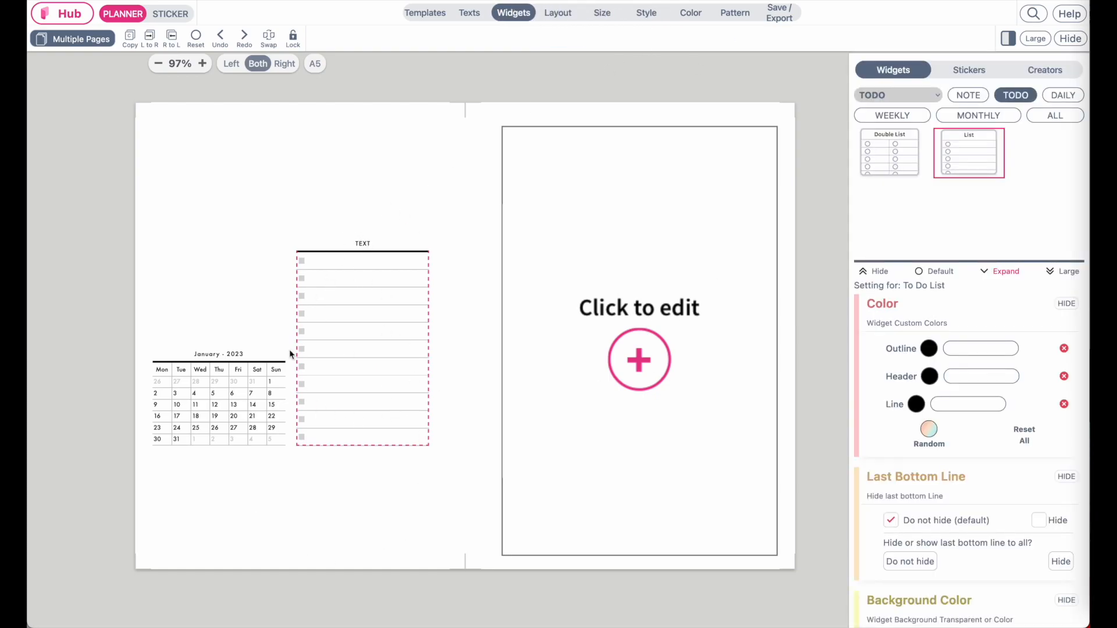
left_click(648, 16)
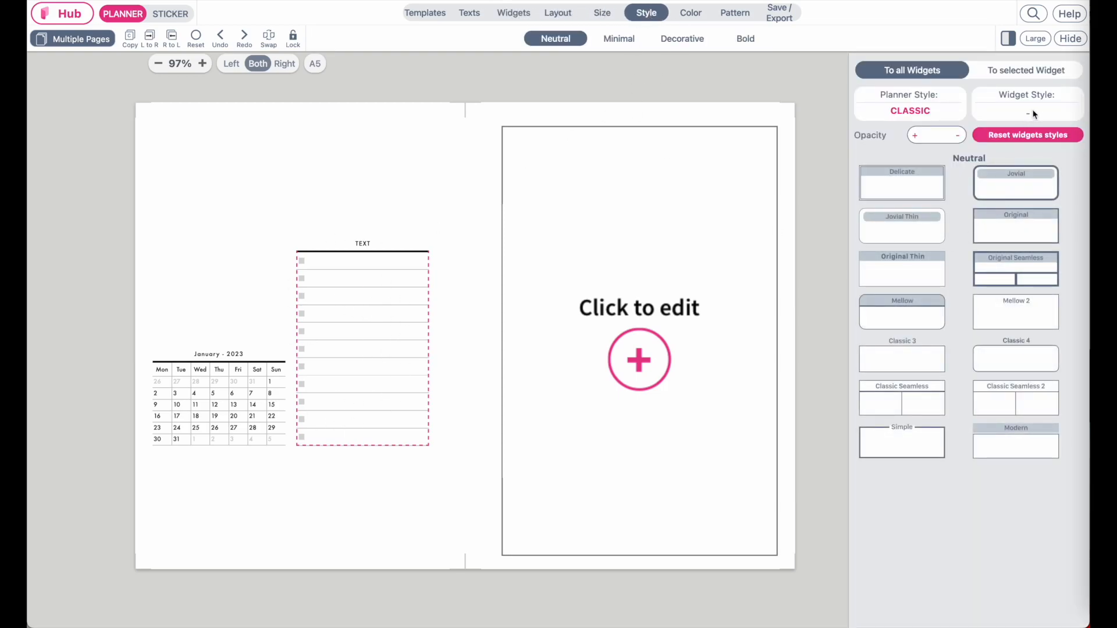
left_click(1062, 74)
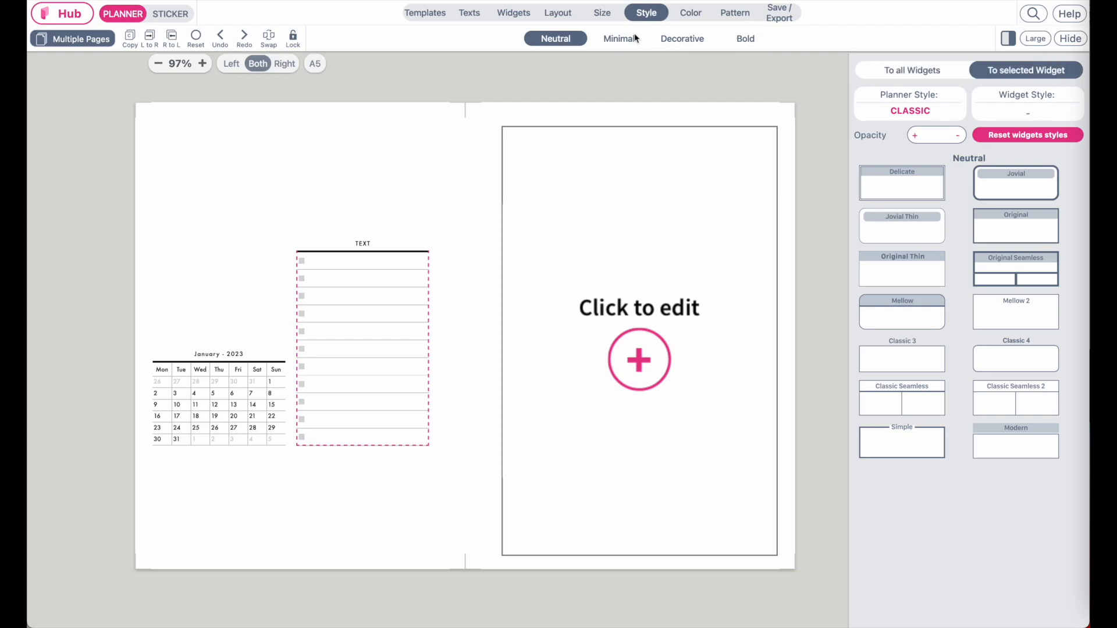
left_click(620, 39)
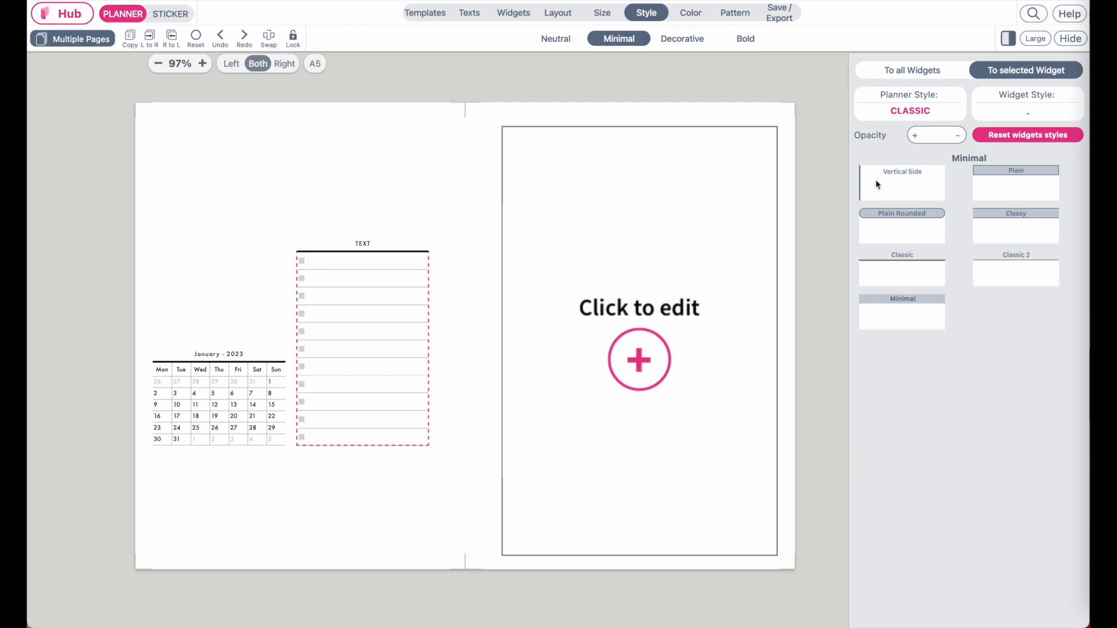
left_click(912, 193)
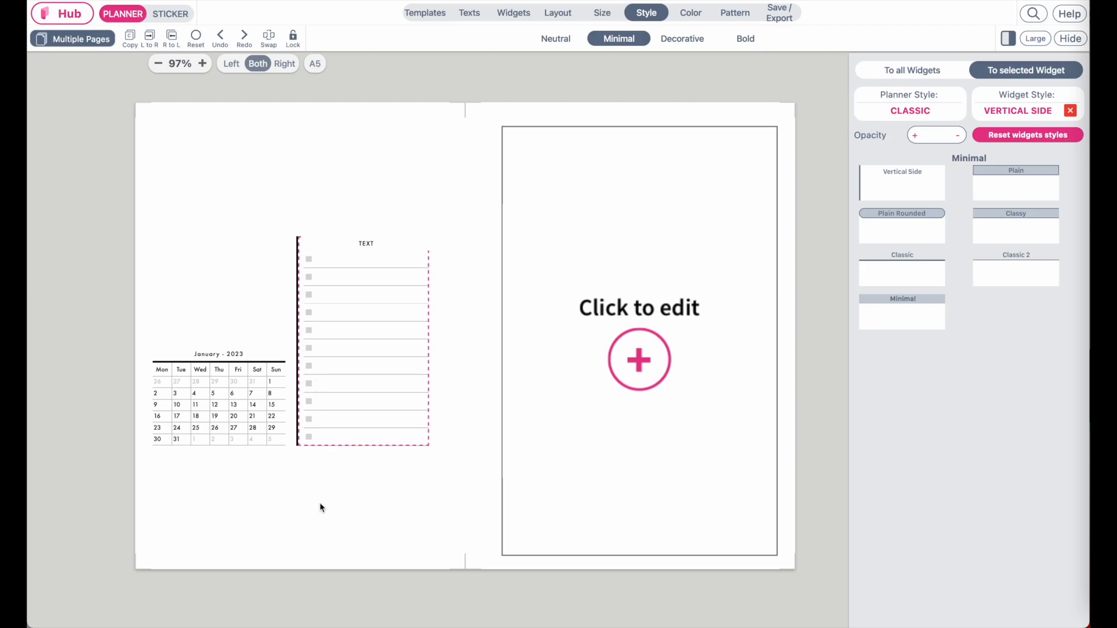
- Remove the header from the to-do list widget
left_click(128, 521)
scroll(322, 361, "up", 5)
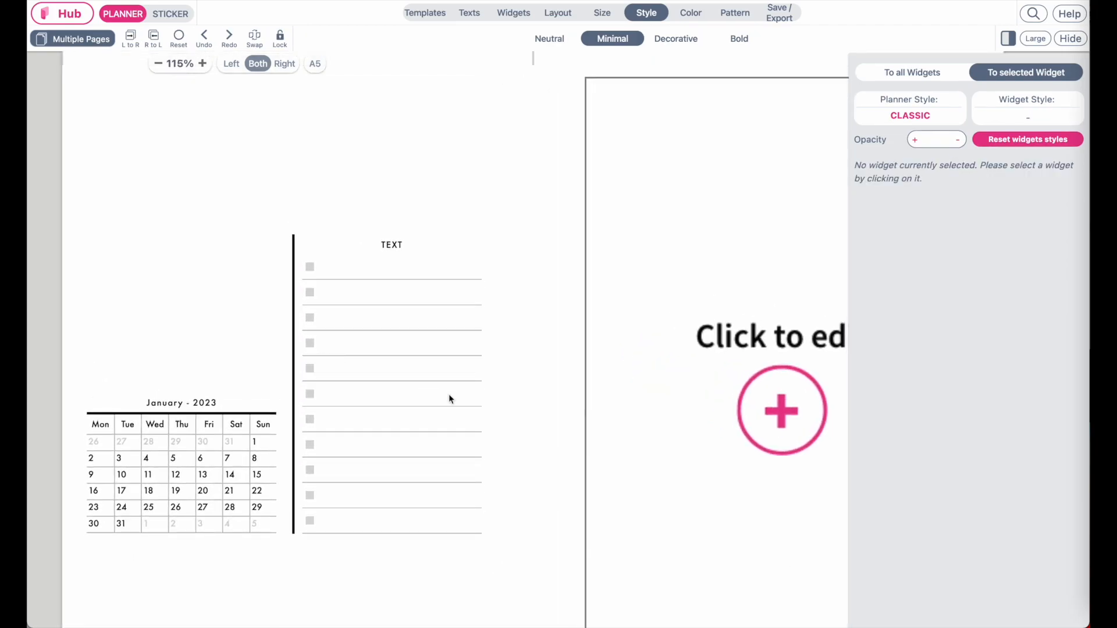
left_click(386, 247)
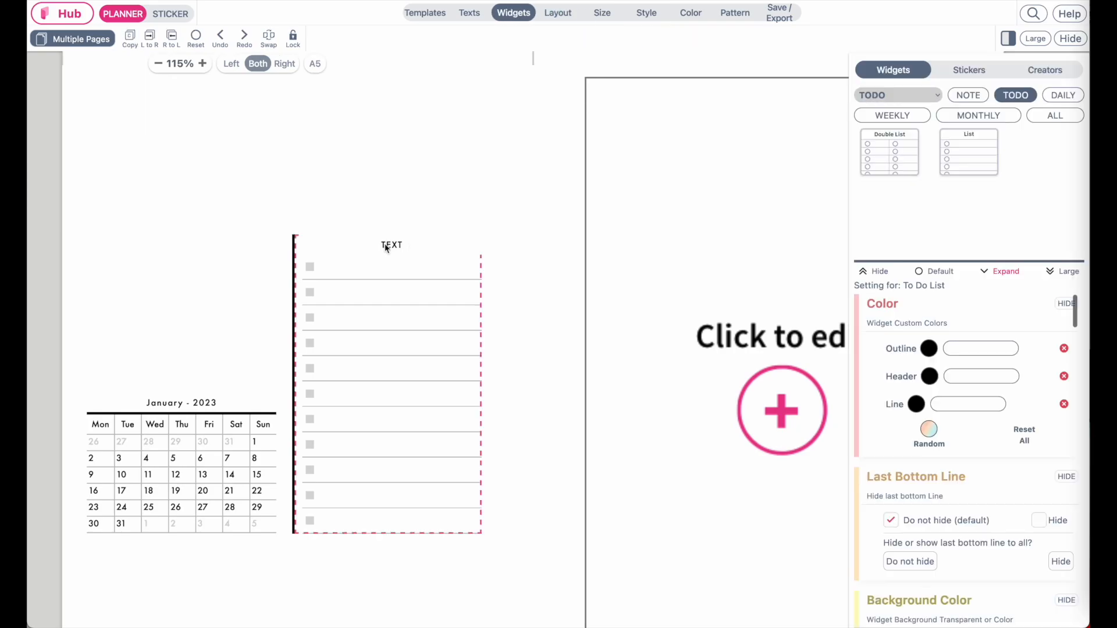
scroll(1060, 498, "down", 7)
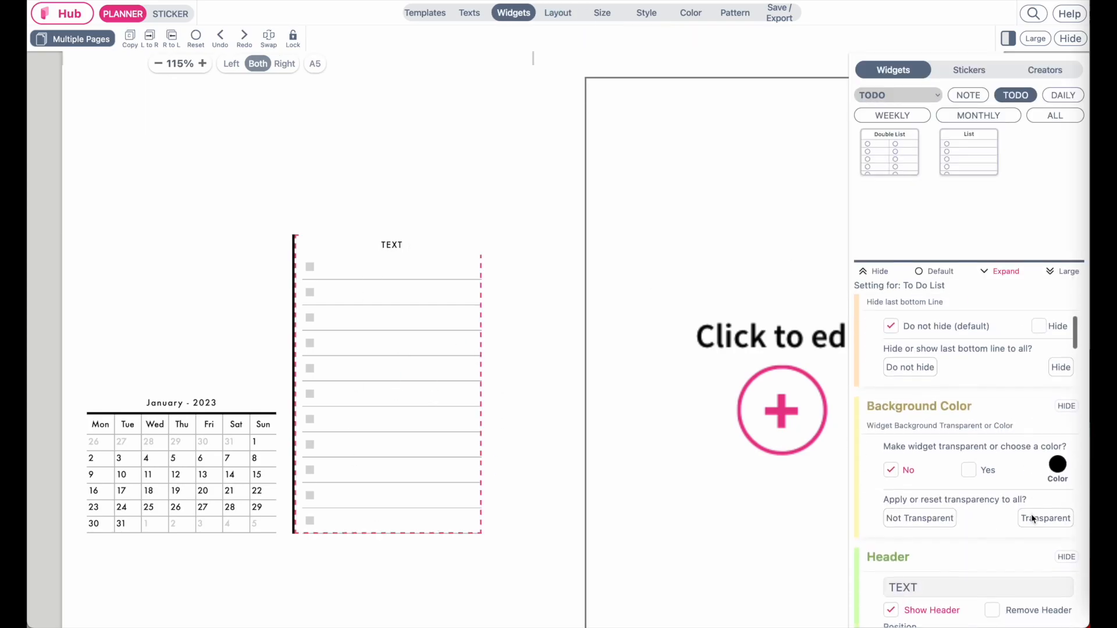
left_click(991, 435)
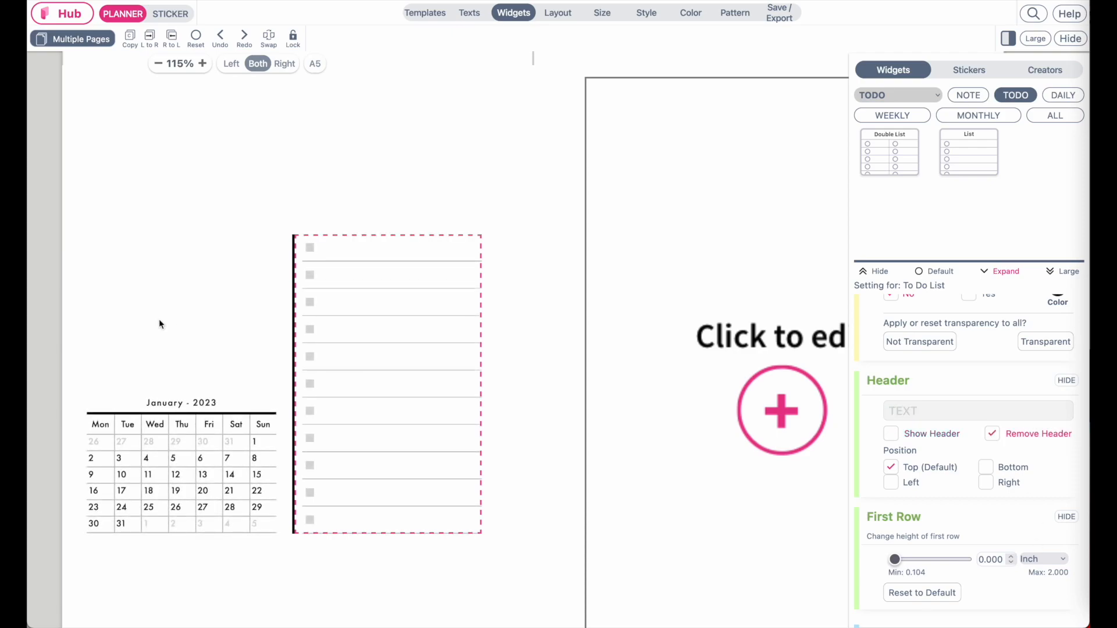
- Increase the to-do list widget's number of rows to 15
left_click(46, 336)
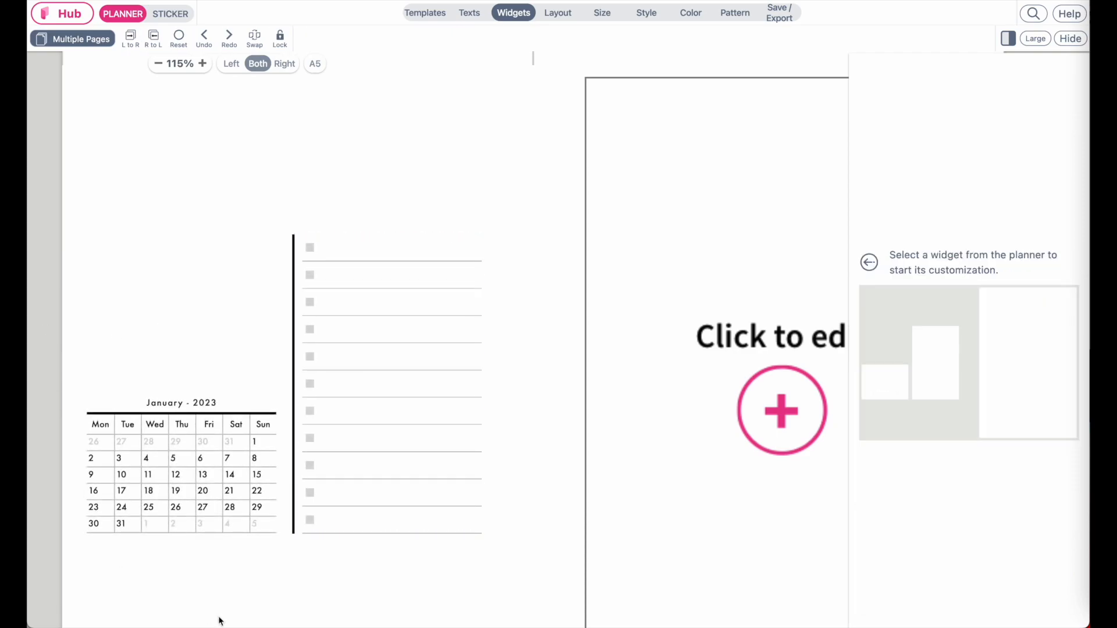
left_click(382, 460)
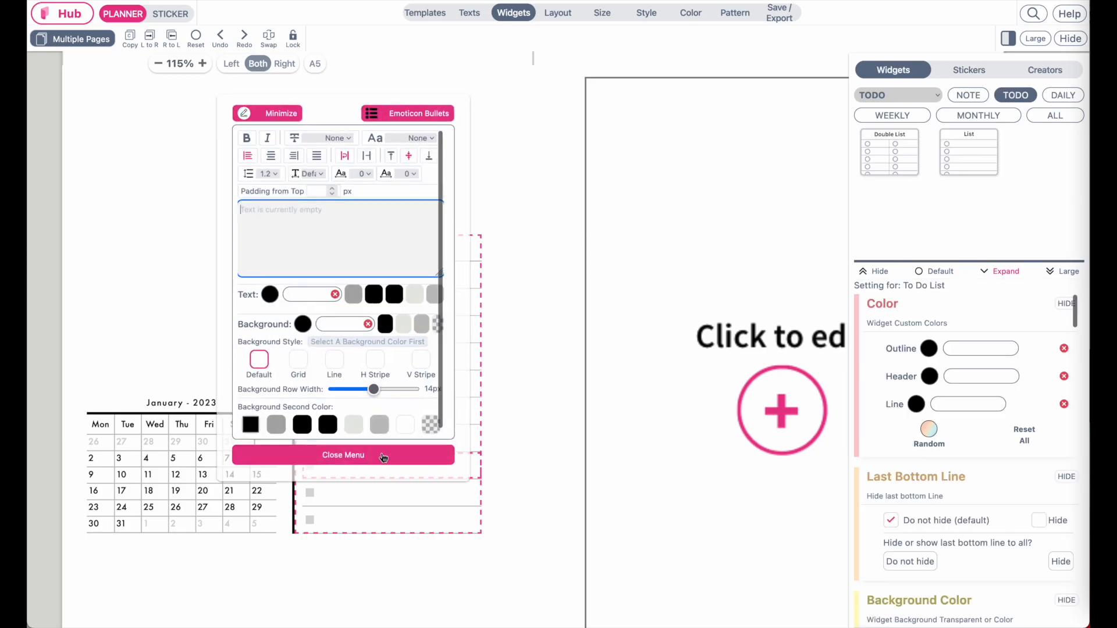
left_click(274, 114)
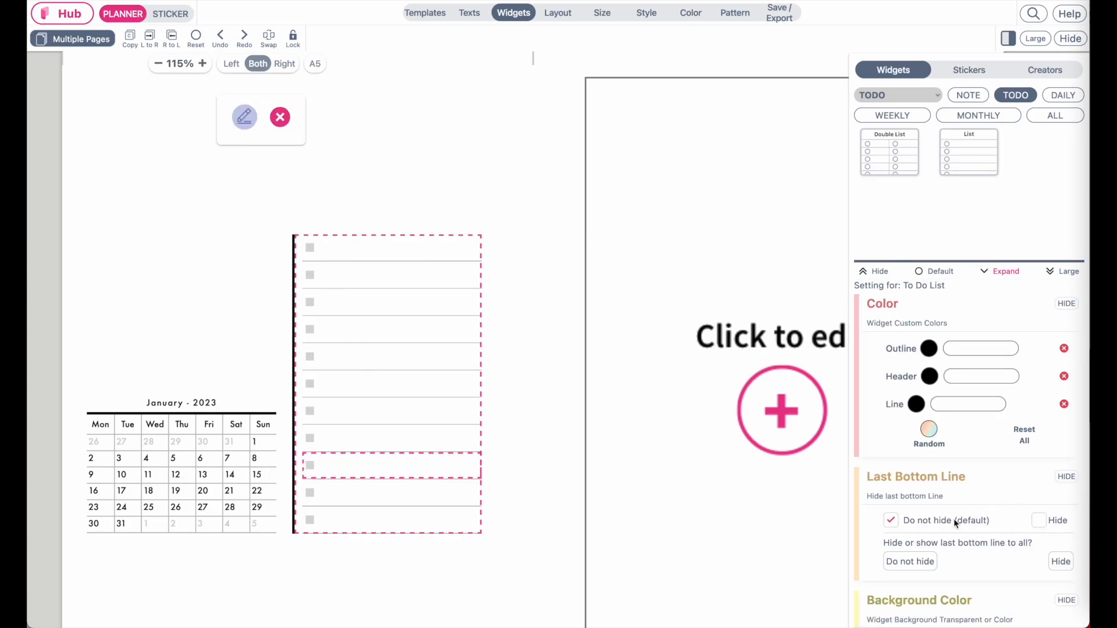
scroll(929, 558, "down", 4)
scroll(928, 553, "down", 3)
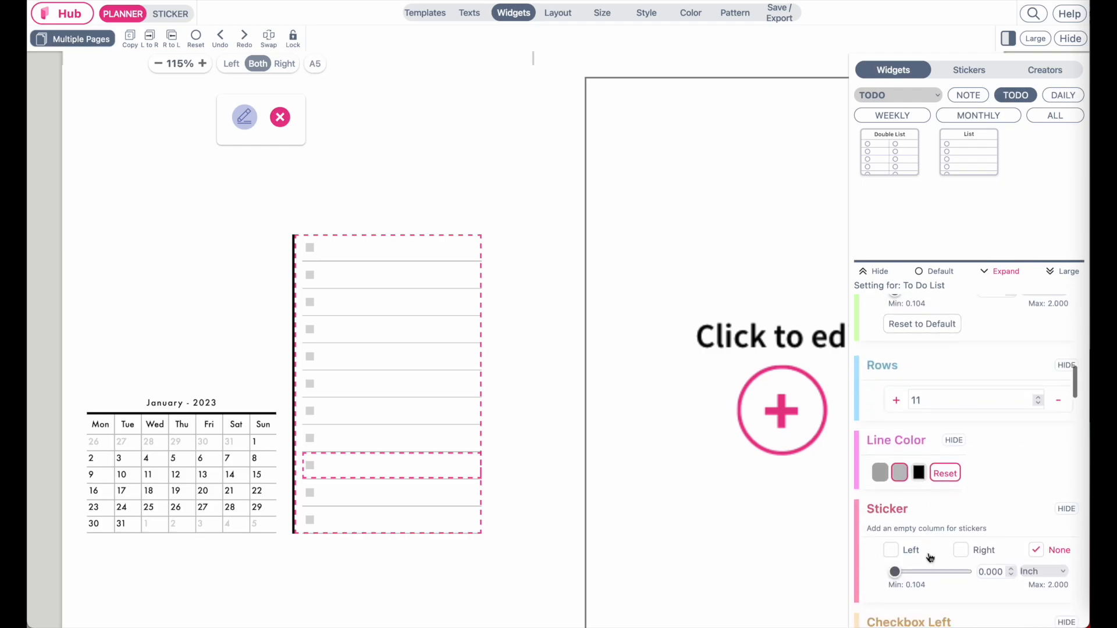
left_click(895, 401)
left_click(895, 402)
left_click(893, 404)
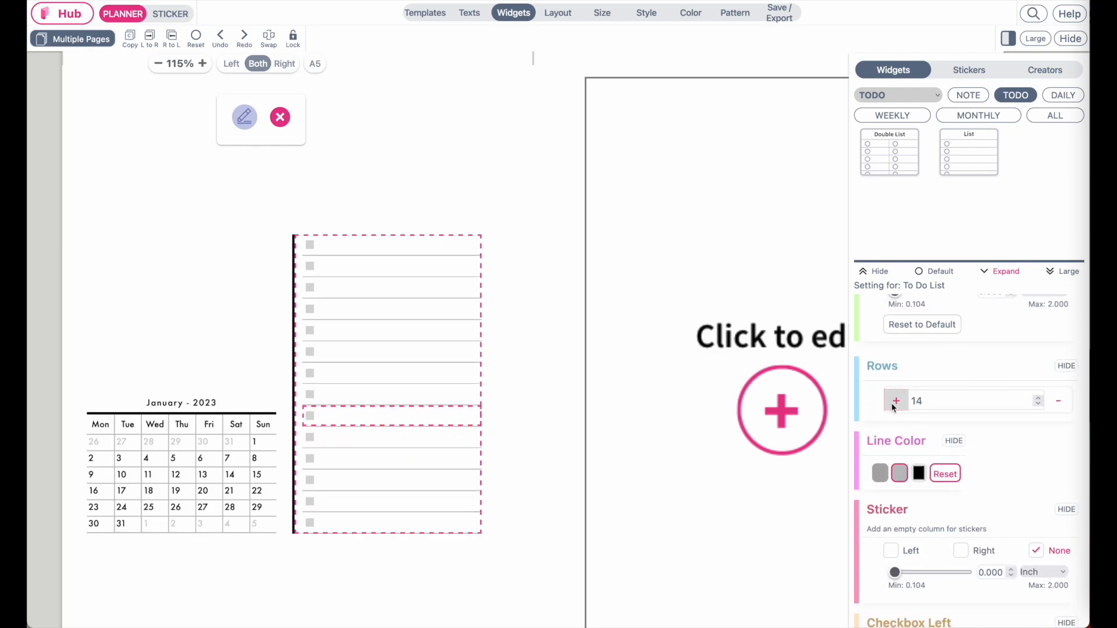
left_click(893, 405)
scroll(454, 416, "down", 2)
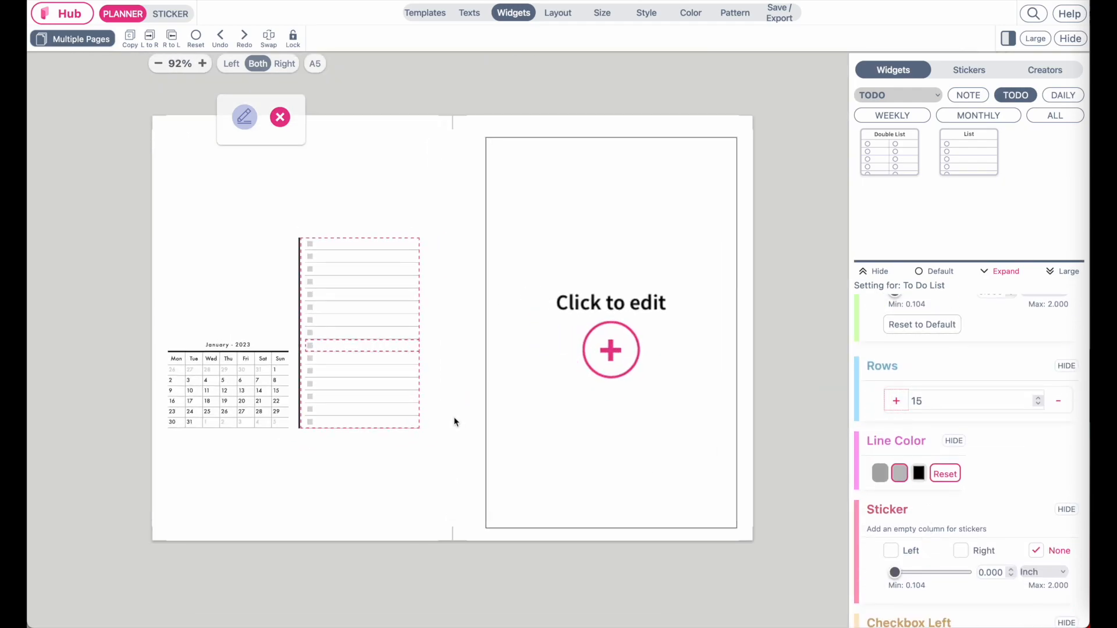
left_click(105, 462)
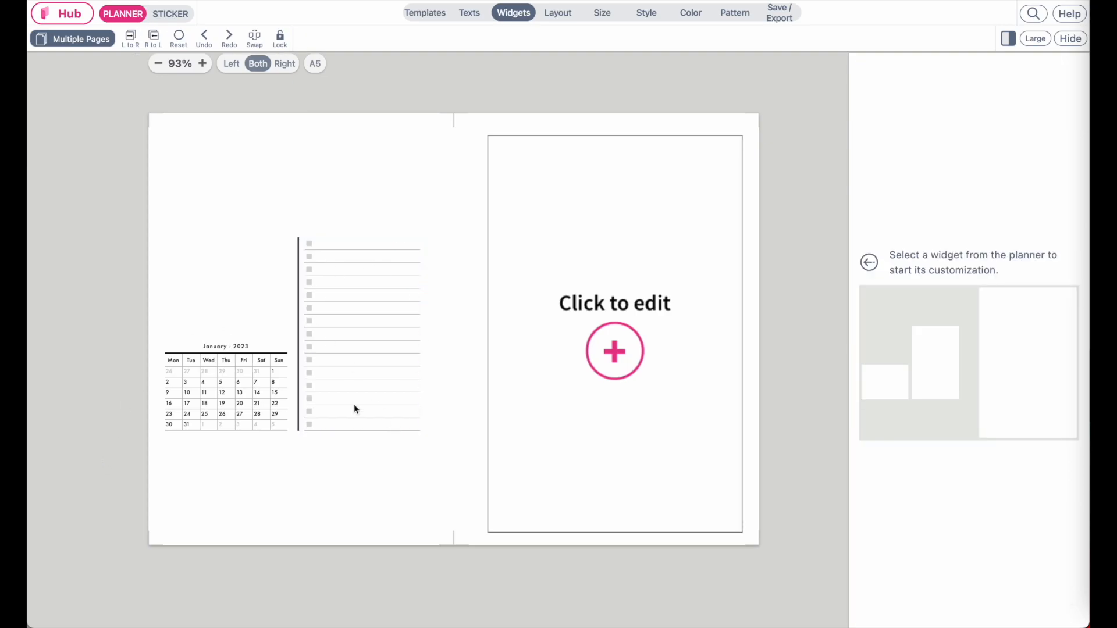
- Set the January 2023 monthly calendar widget's line color to white, #FEFFFF, using the pencil palette, to match the reference spread
scroll(376, 373, "up", 1)
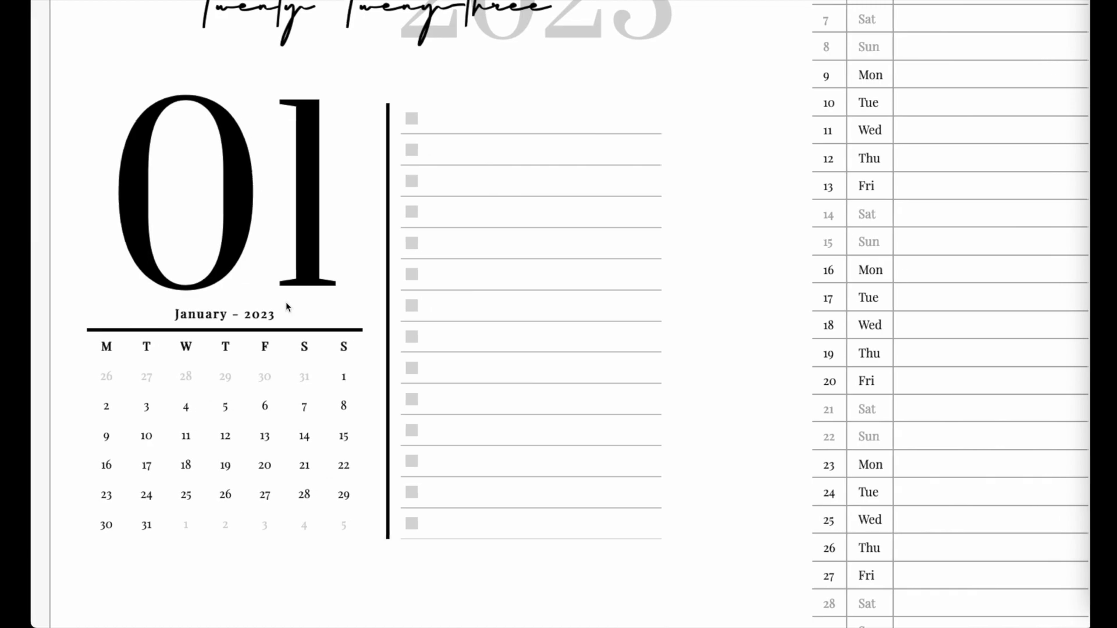
scroll(285, 302, "down", 5)
scroll(285, 302, "up", 2)
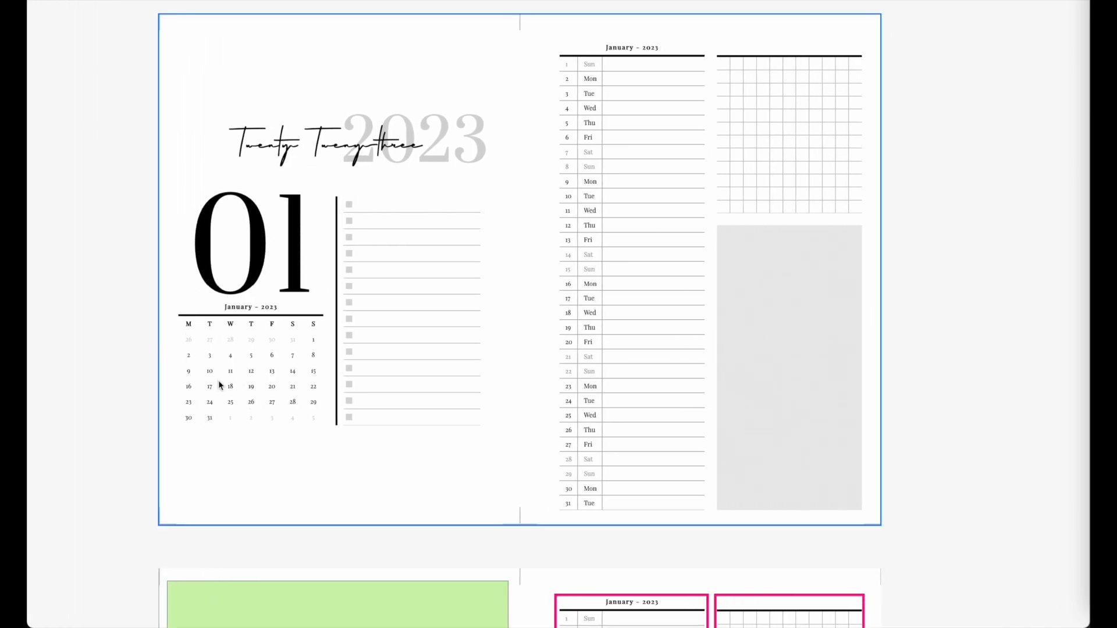
scroll(219, 386, "up", 5)
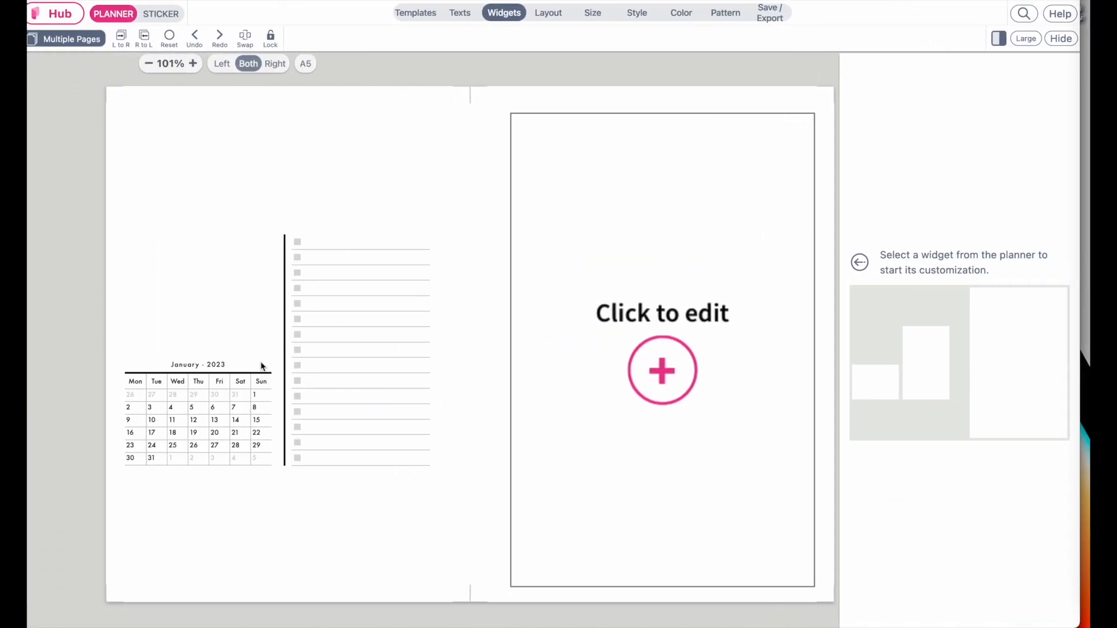
left_click(127, 405)
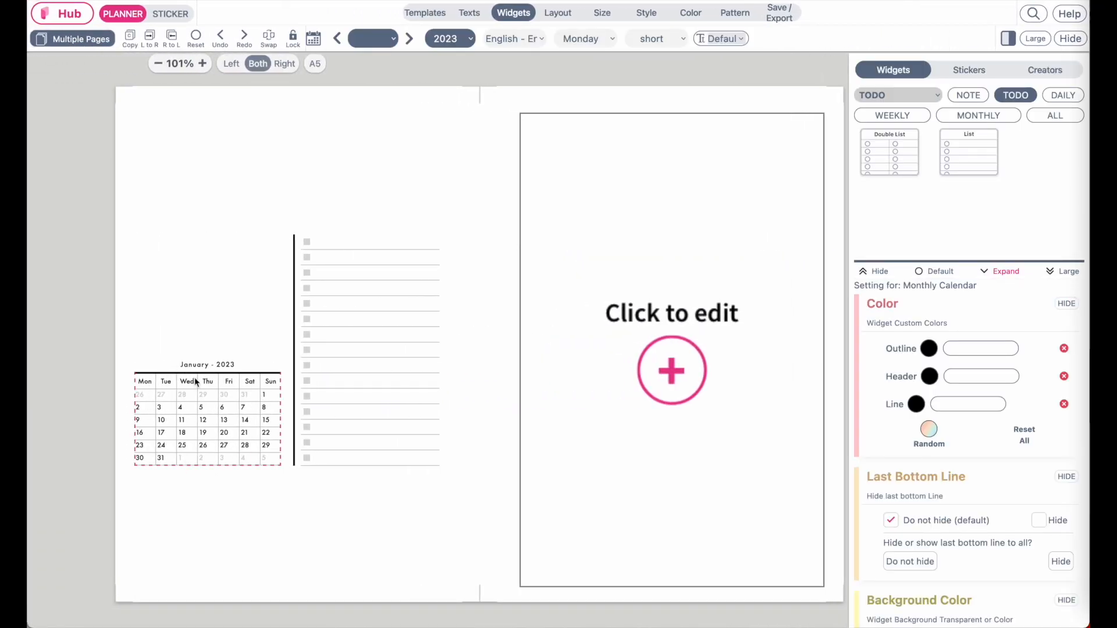
scroll(937, 477, "down", 2)
scroll(940, 480, "up", 2)
left_click(916, 405)
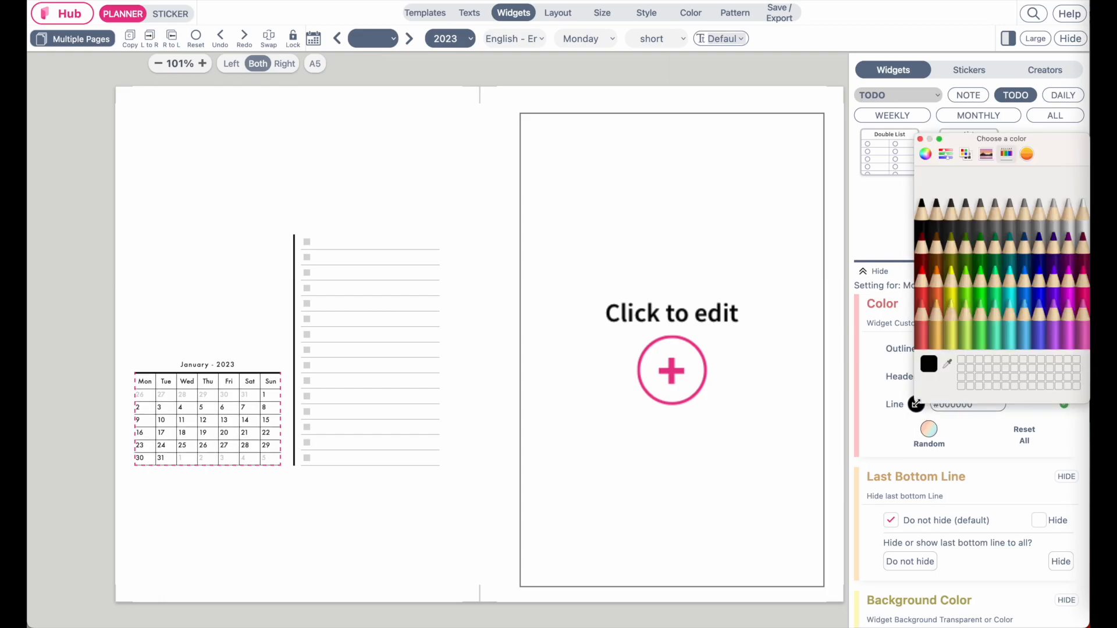
mouse_move(1059, 145)
left_mouse_down()
mouse_move(848, 177)
mouse_move(814, 168)
left_mouse_up()
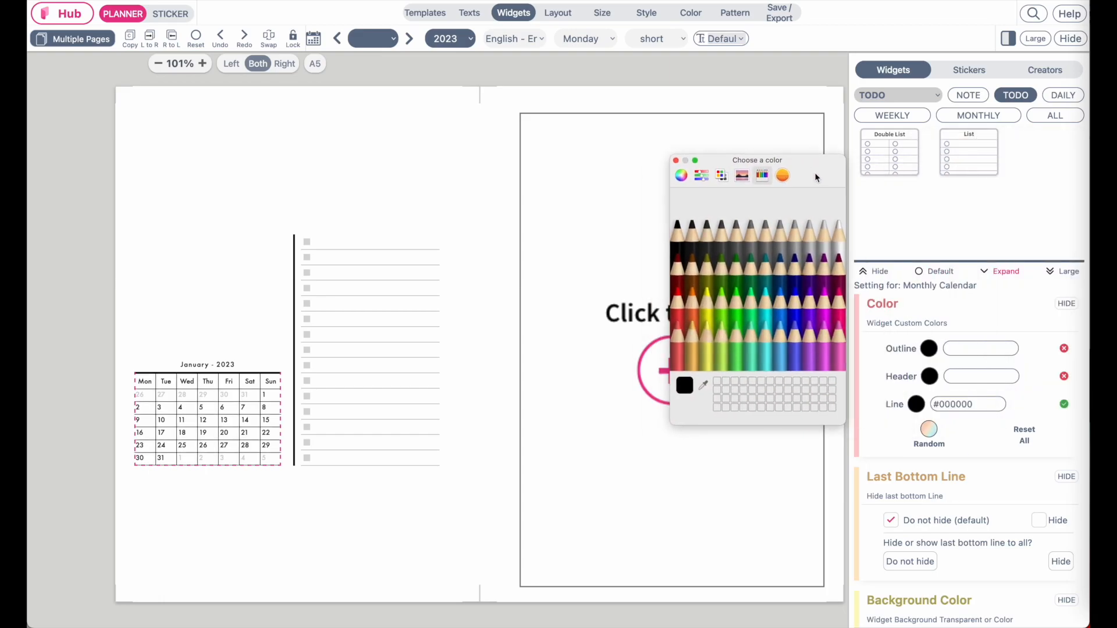
left_click(839, 238)
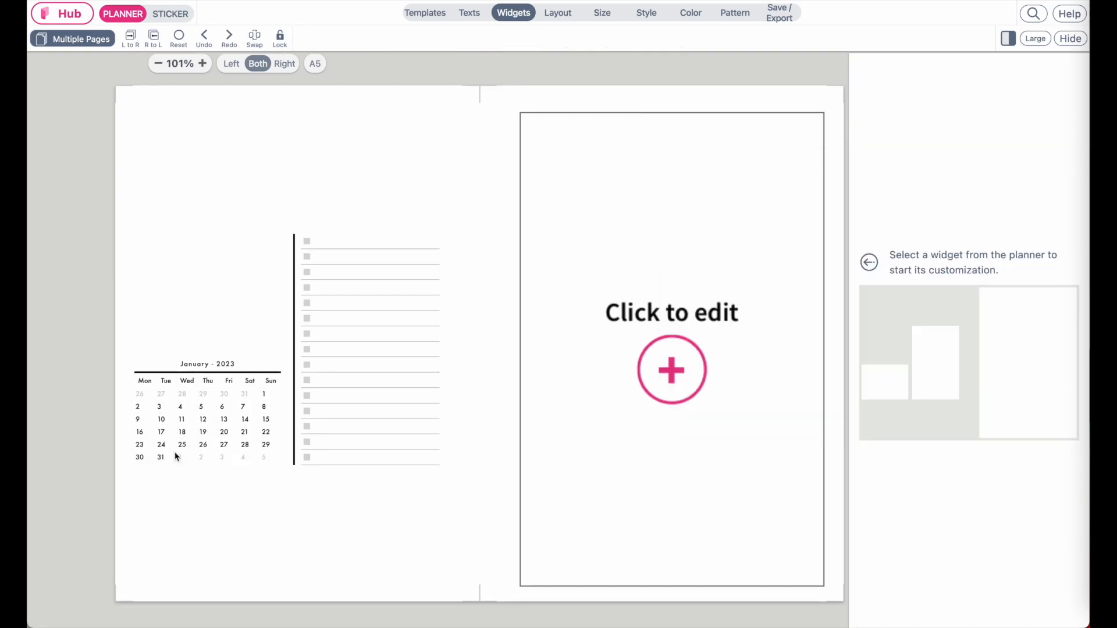
scroll(176, 456, "up", 3)
scroll(180, 456, "left", 5)
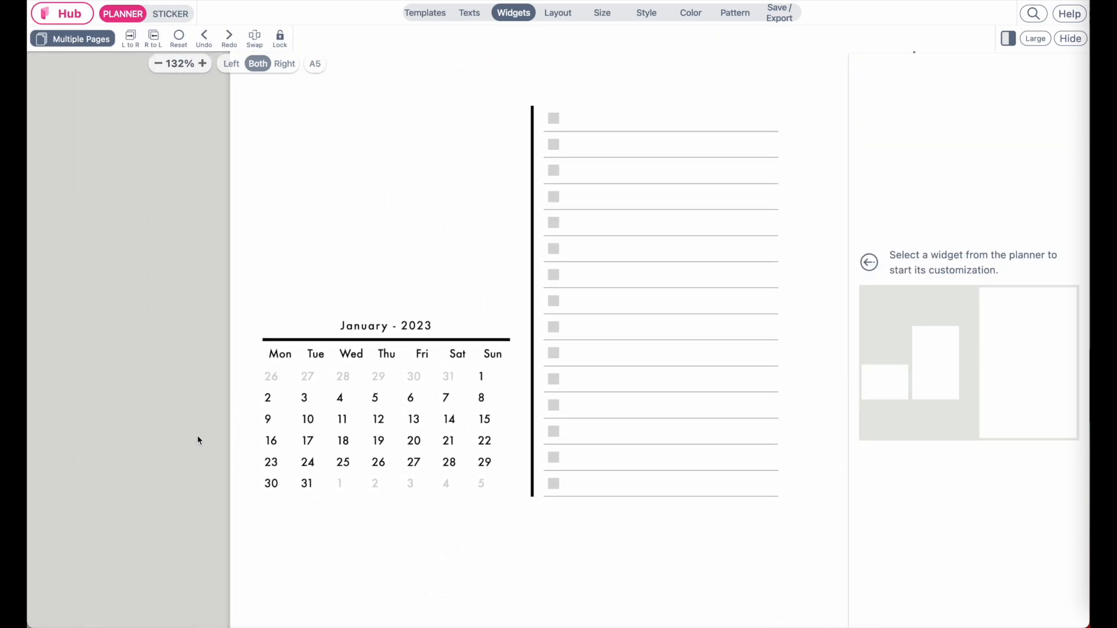
- Set the monthly calendar's numerical dates' position to Centered (Cannot Write)
left_click(438, 486)
scroll(416, 218, "up", 2)
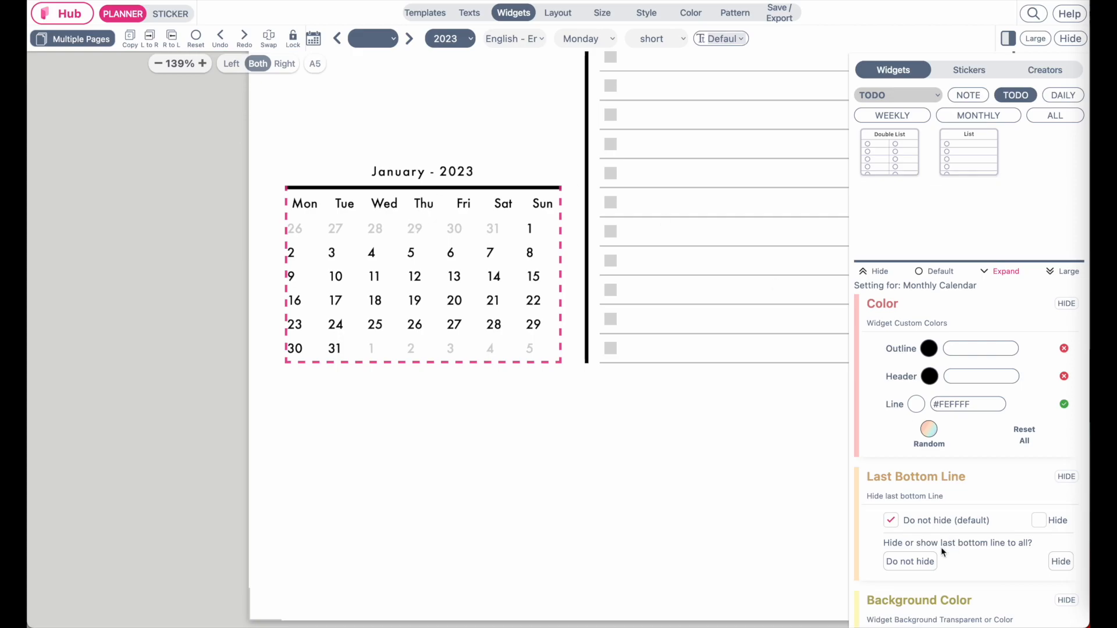
scroll(941, 547, "down", 10)
scroll(941, 547, "down", 5)
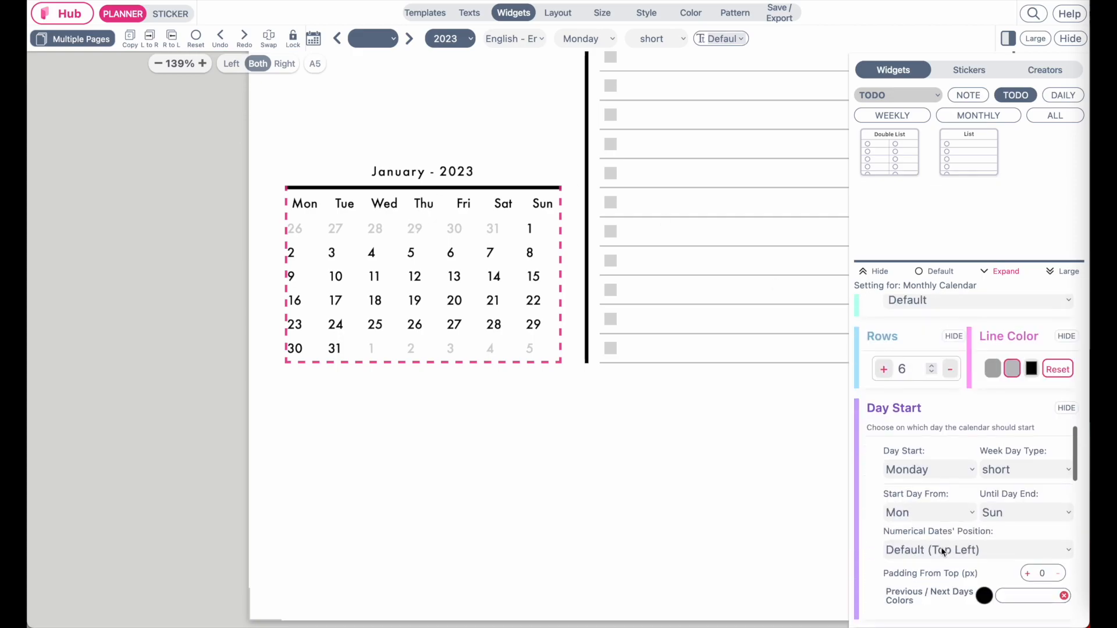
scroll(940, 547, "up", 2)
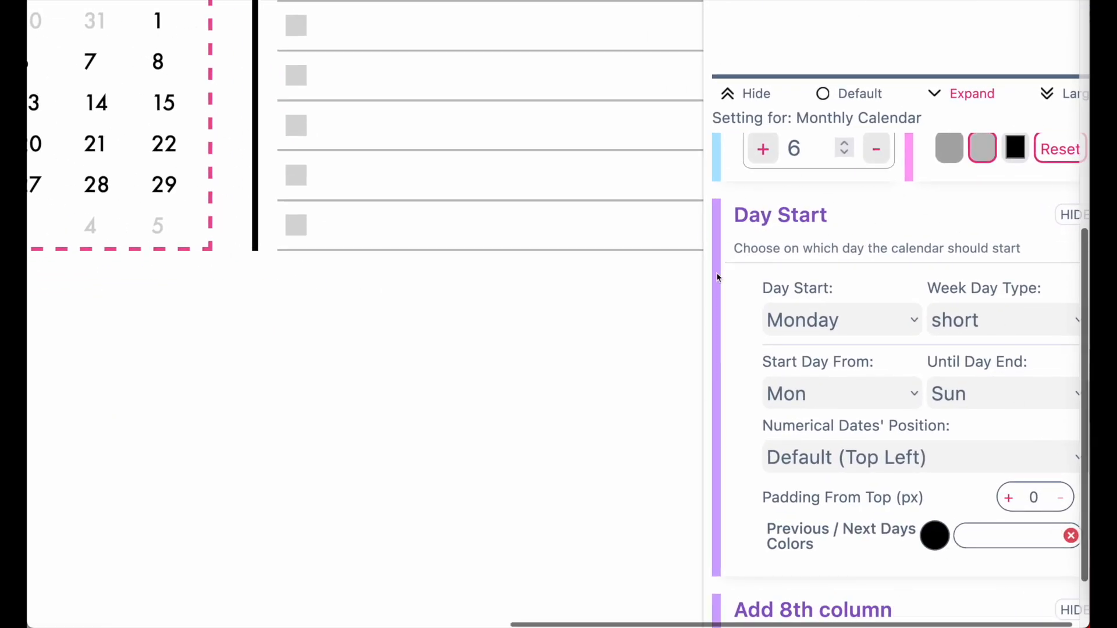
scroll(887, 281, "down", 2)
scroll(888, 282, "right", 1)
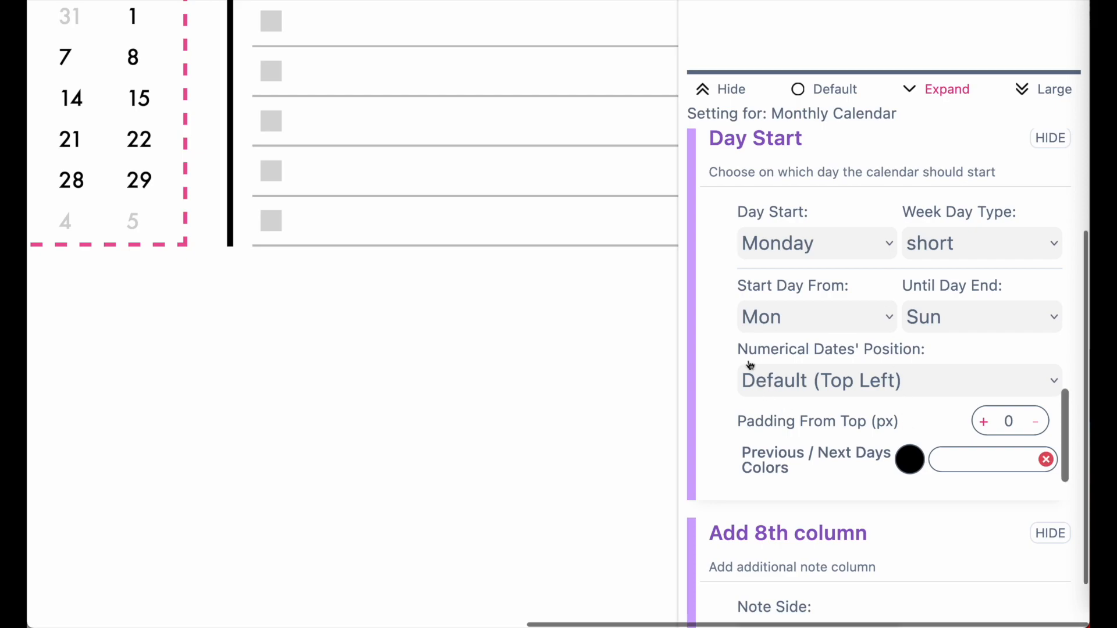
left_click(850, 381)
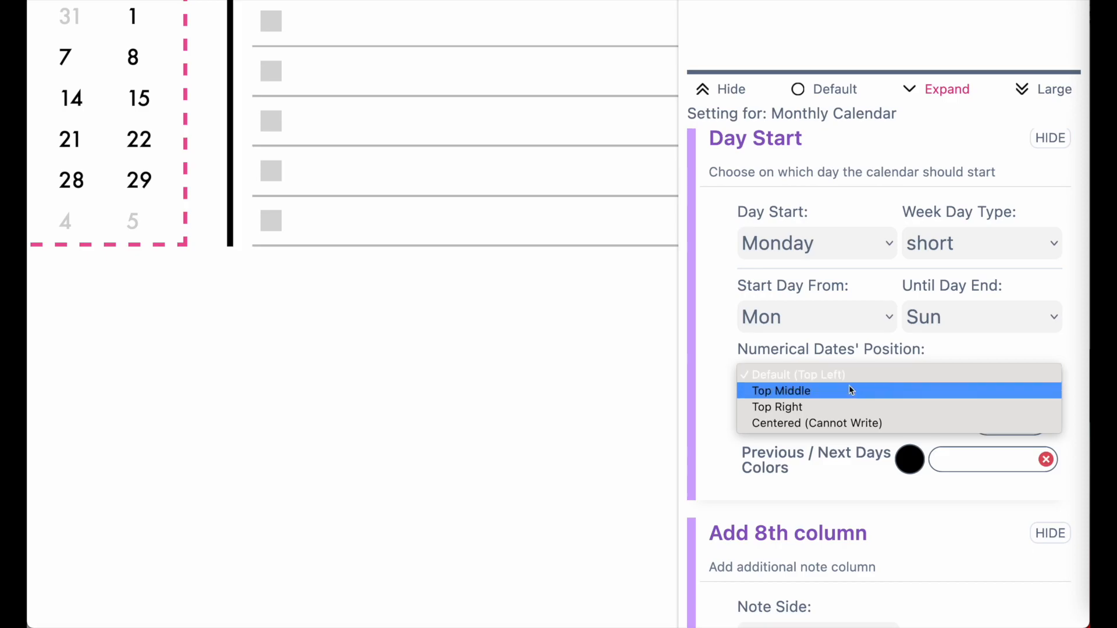
left_click(811, 425)
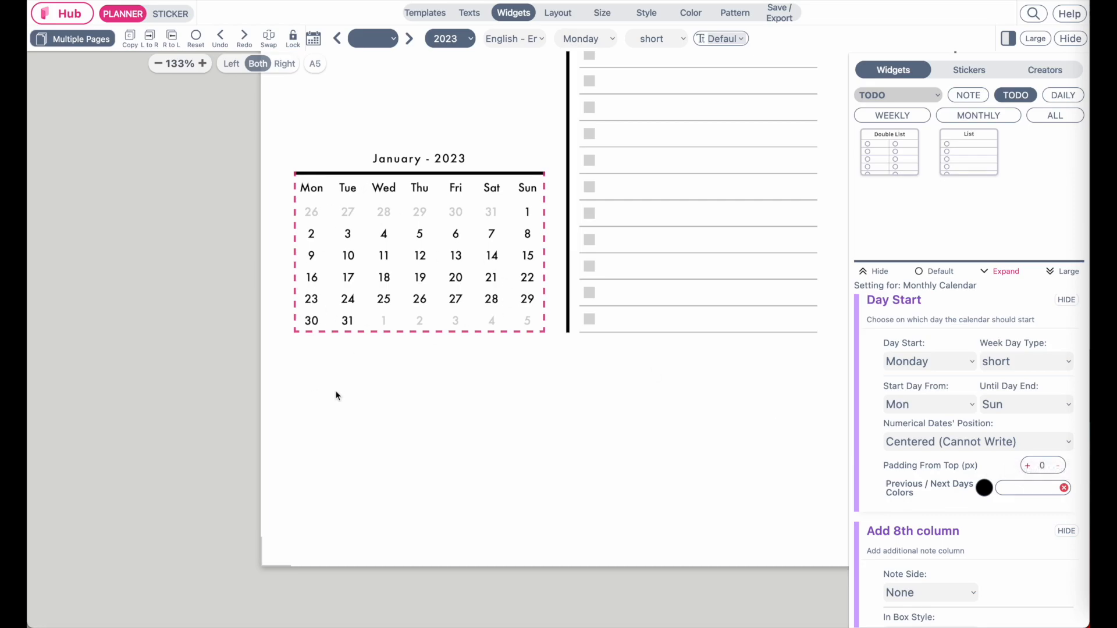
scroll(364, 384, "right", 2)
scroll(364, 384, "up", 2)
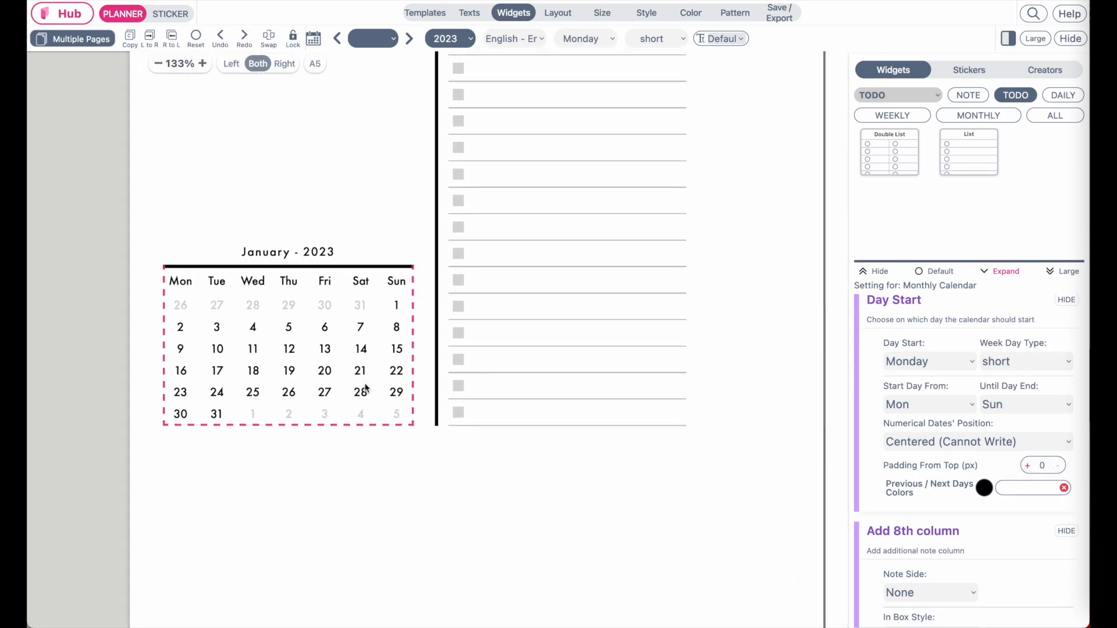
left_click(259, 541)
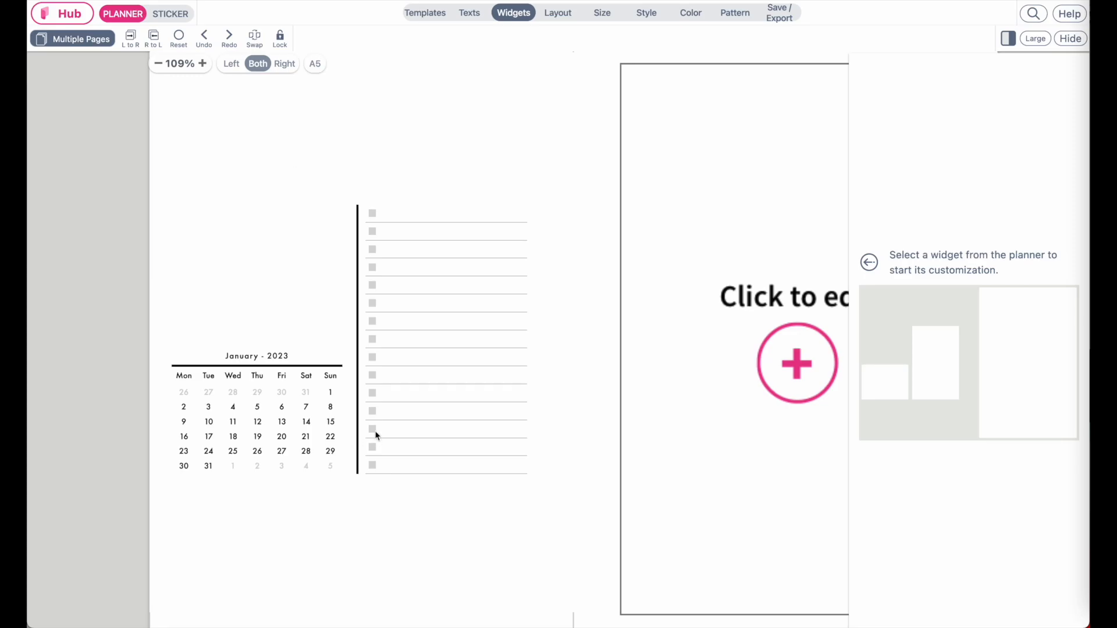
- Match the reference spread's lettering by setting the planner's h2 text to the regular font Prata-Regular in bold
key("ctrl+Right")
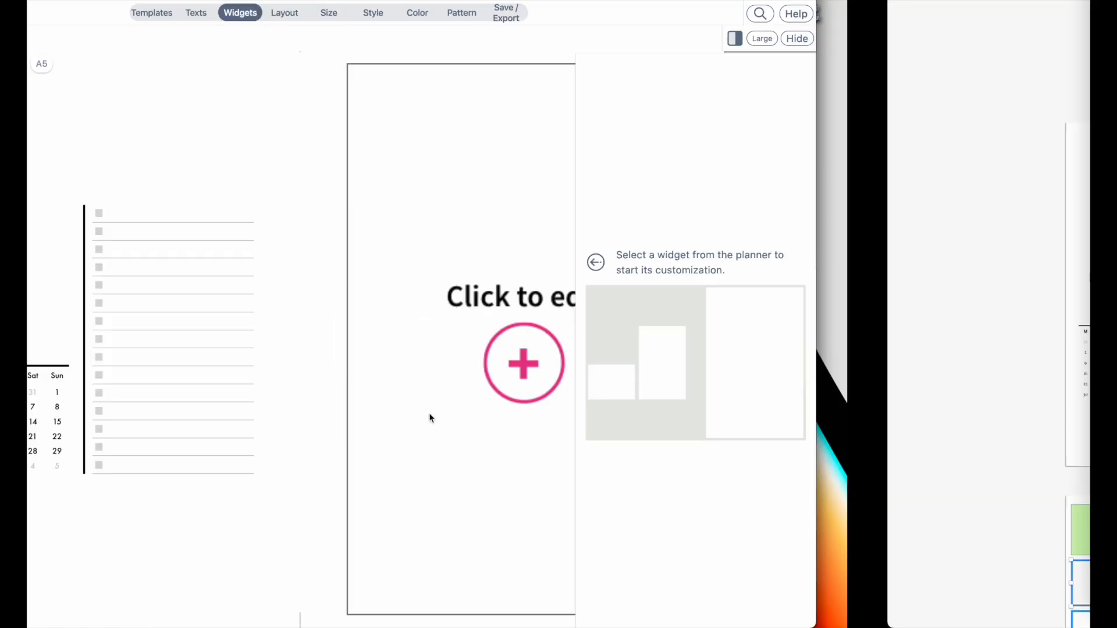
scroll(287, 357, "up", 5)
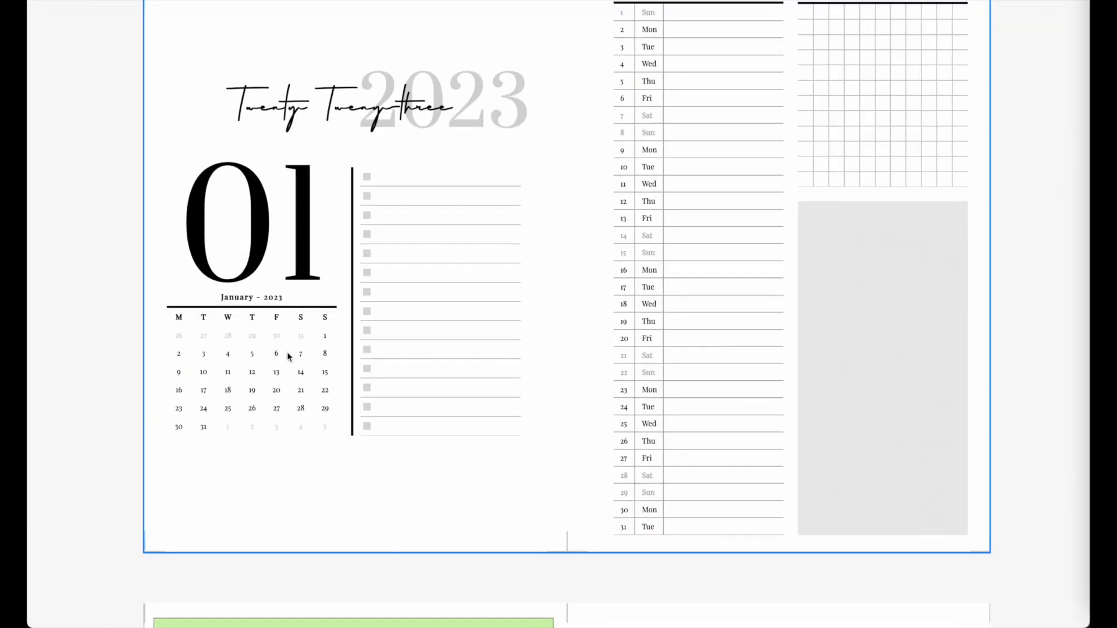
scroll(287, 357, "up", 1)
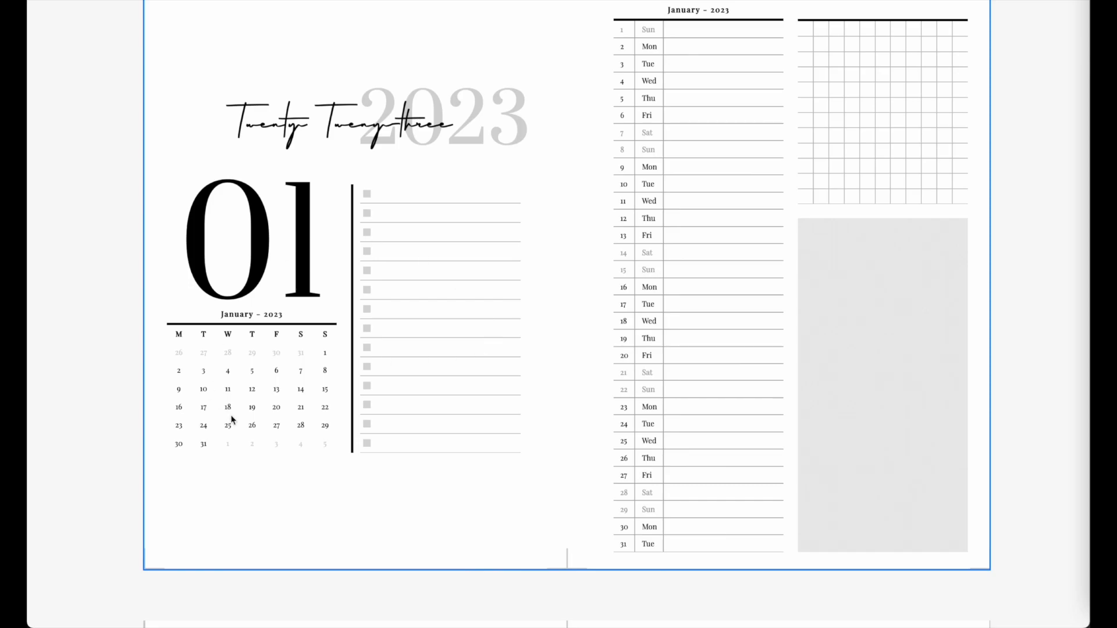
key("ctrl+Left")
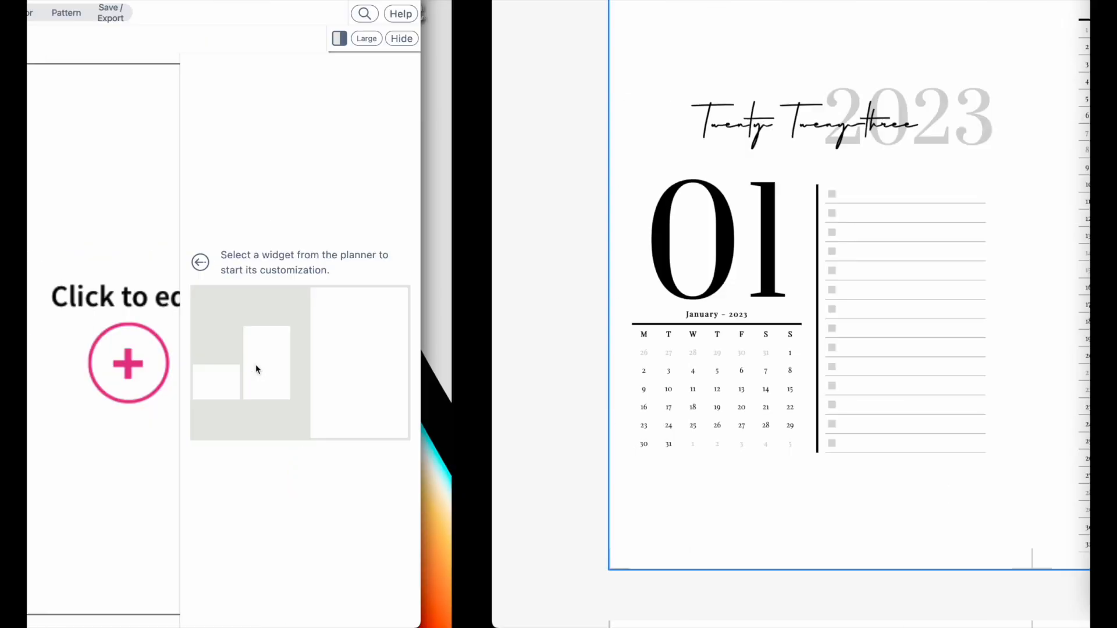
left_click(473, 19)
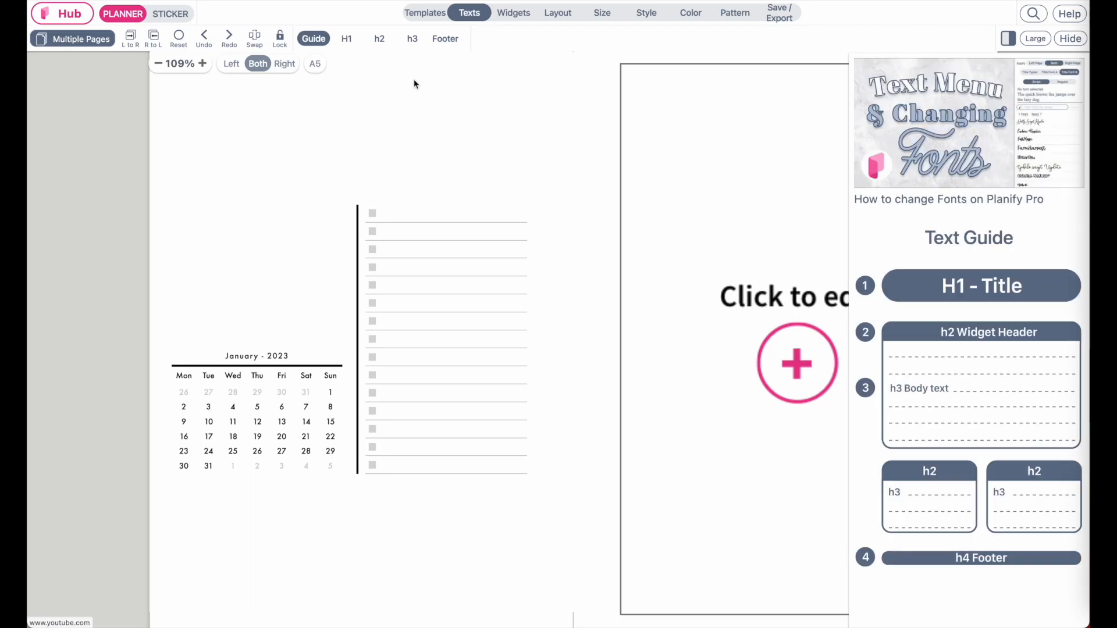
left_click(378, 39)
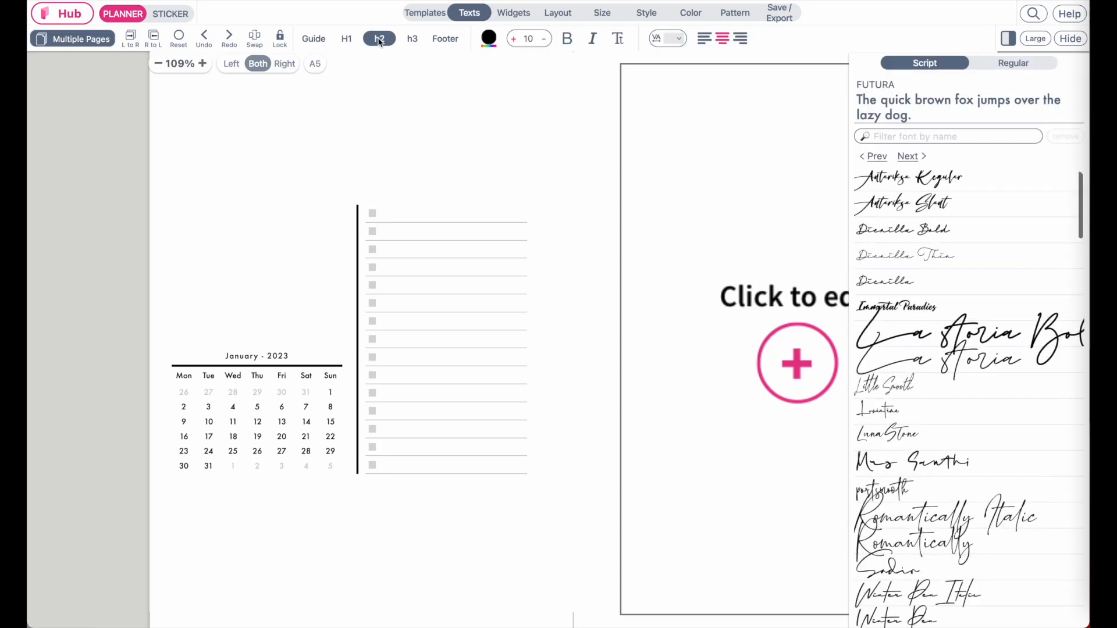
left_click(1022, 70)
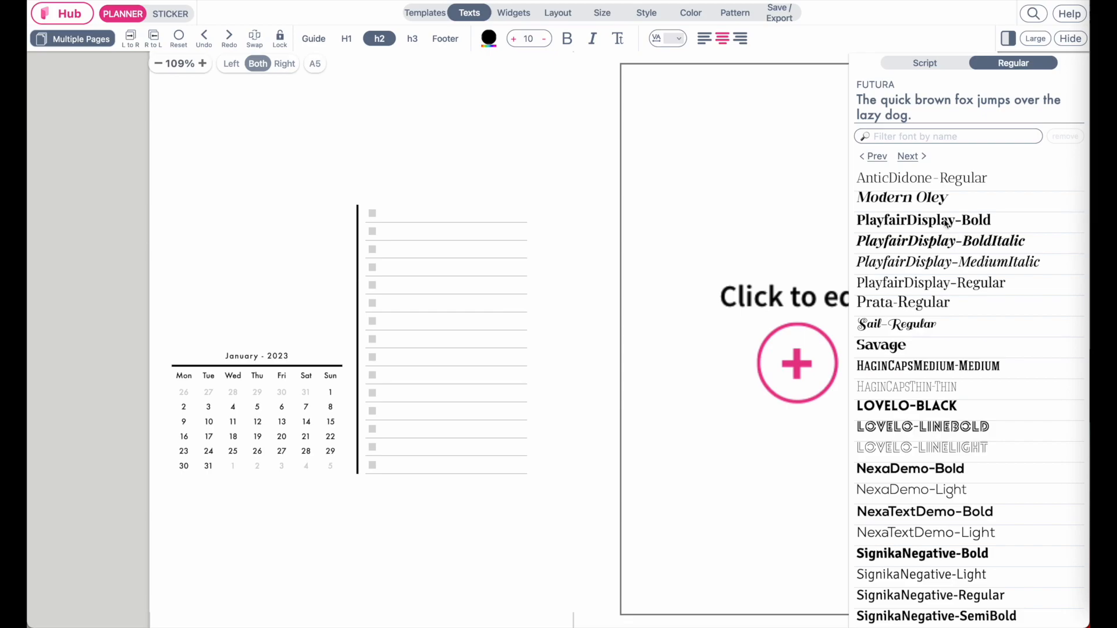
left_click(923, 288)
left_click(923, 304)
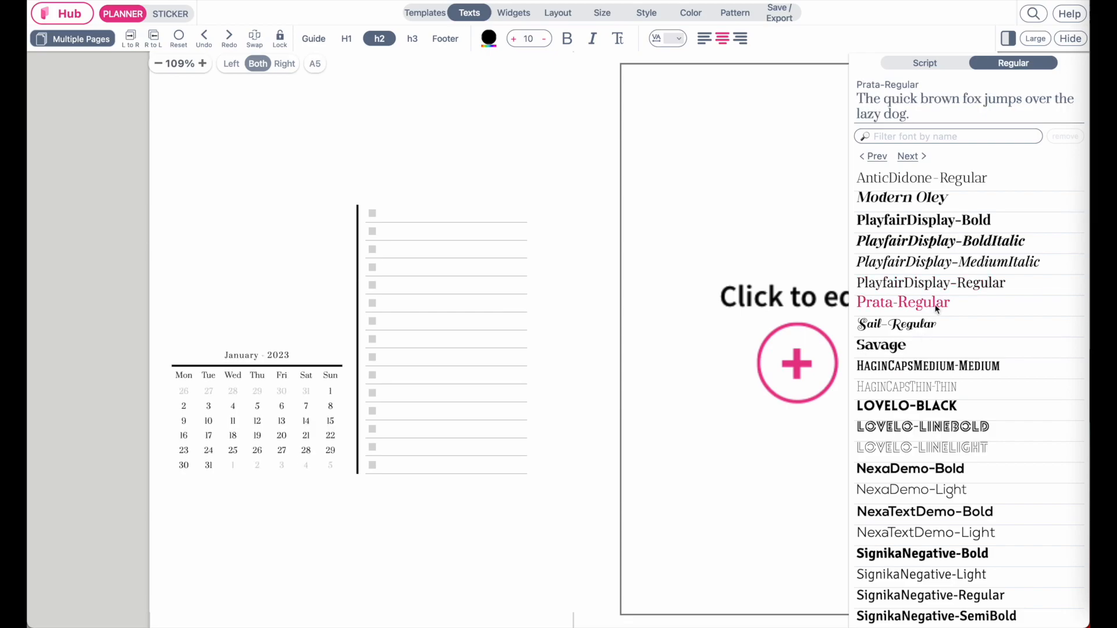
left_click(568, 39)
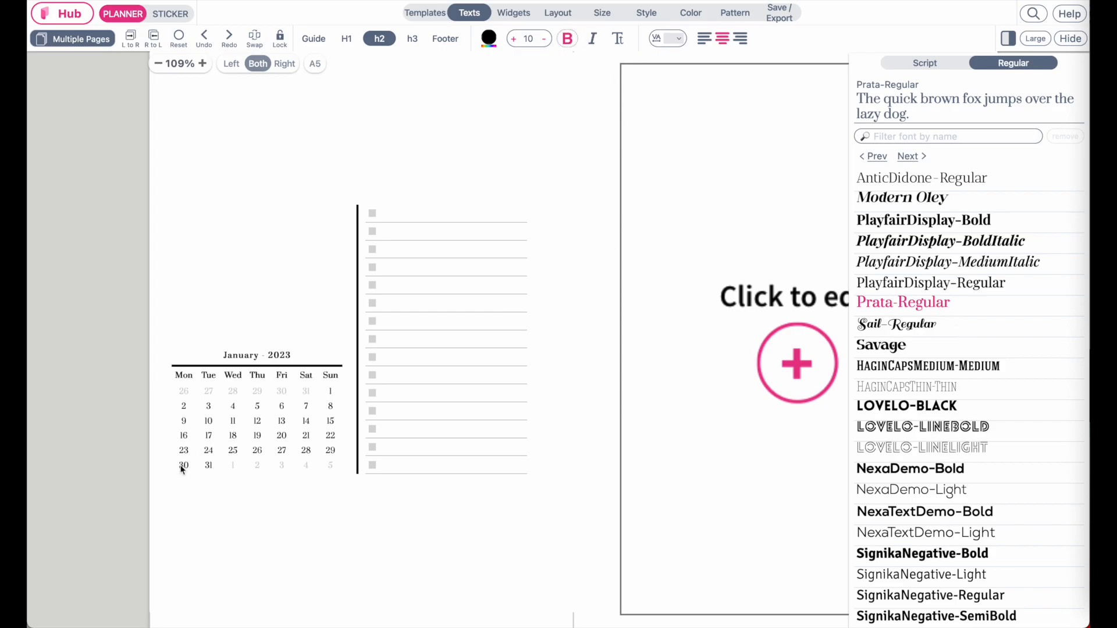
- Set the January 2023 monthly calendar's weekday names to the narrow format, after trying the long one
scroll(200, 399, "up", 4)
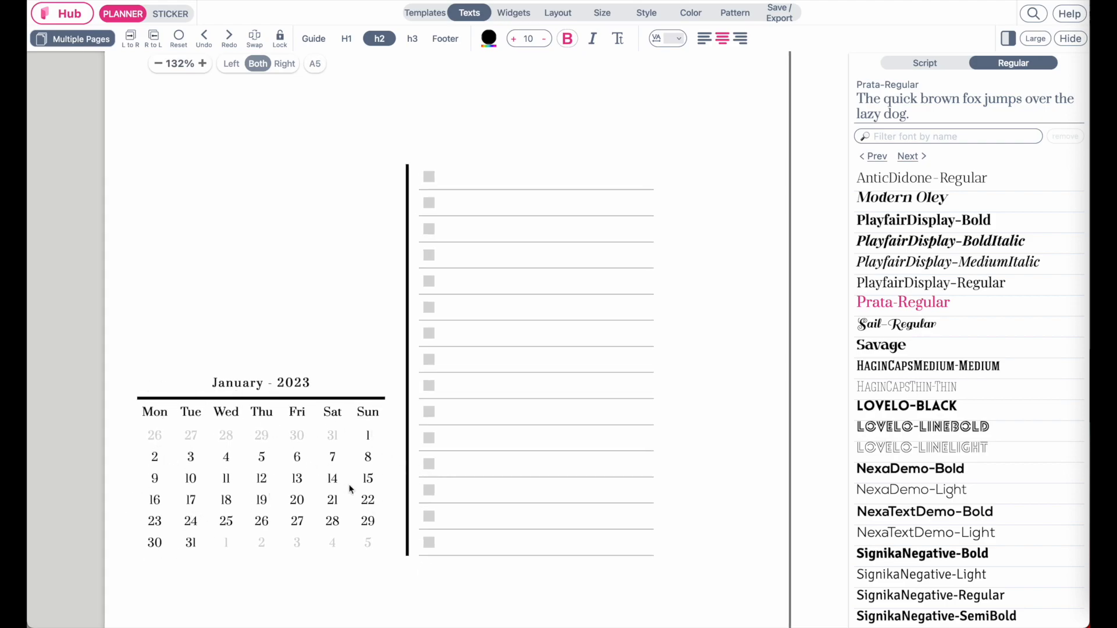
scroll(279, 496, "down", 3)
scroll(279, 496, "up", 1)
scroll(279, 496, "right", 1)
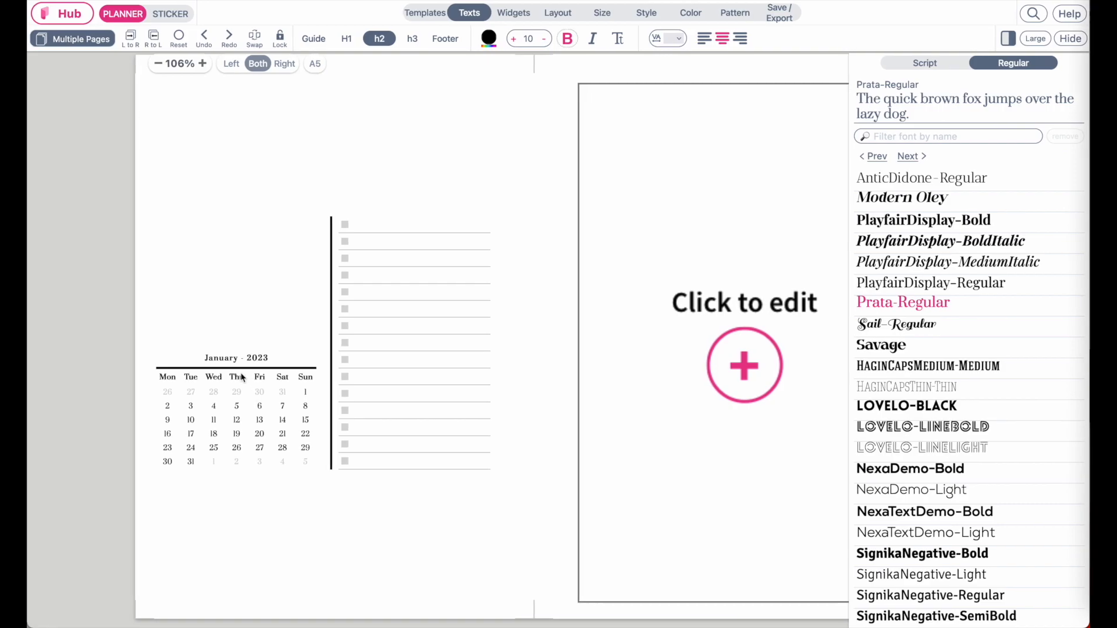
left_click(236, 361)
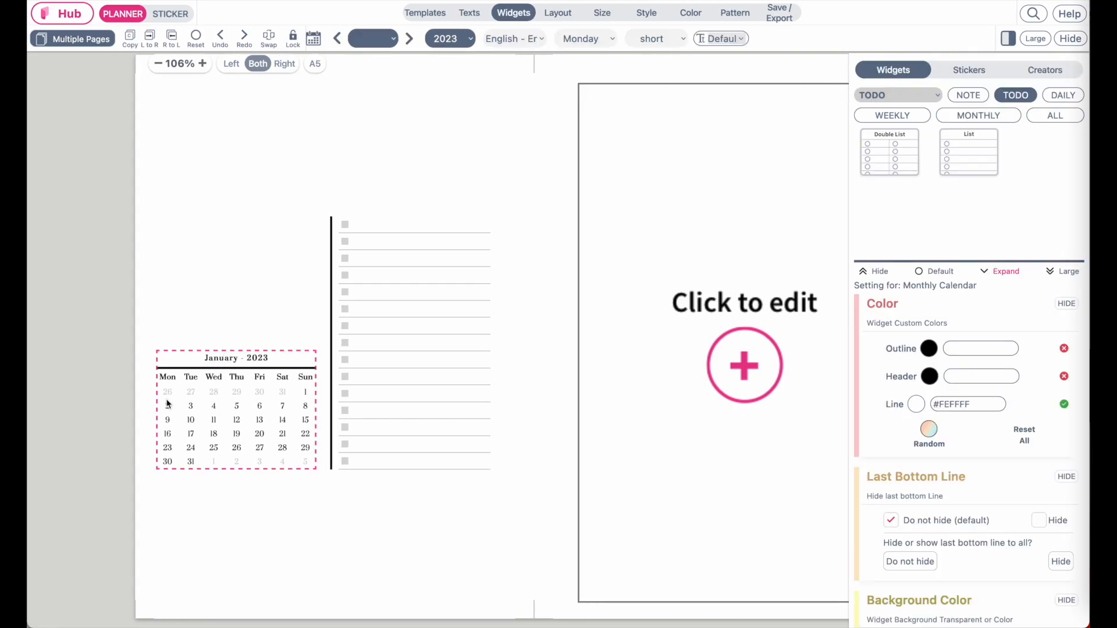
scroll(167, 403, "up", 5)
scroll(167, 403, "down", 3)
scroll(167, 404, "left", 3)
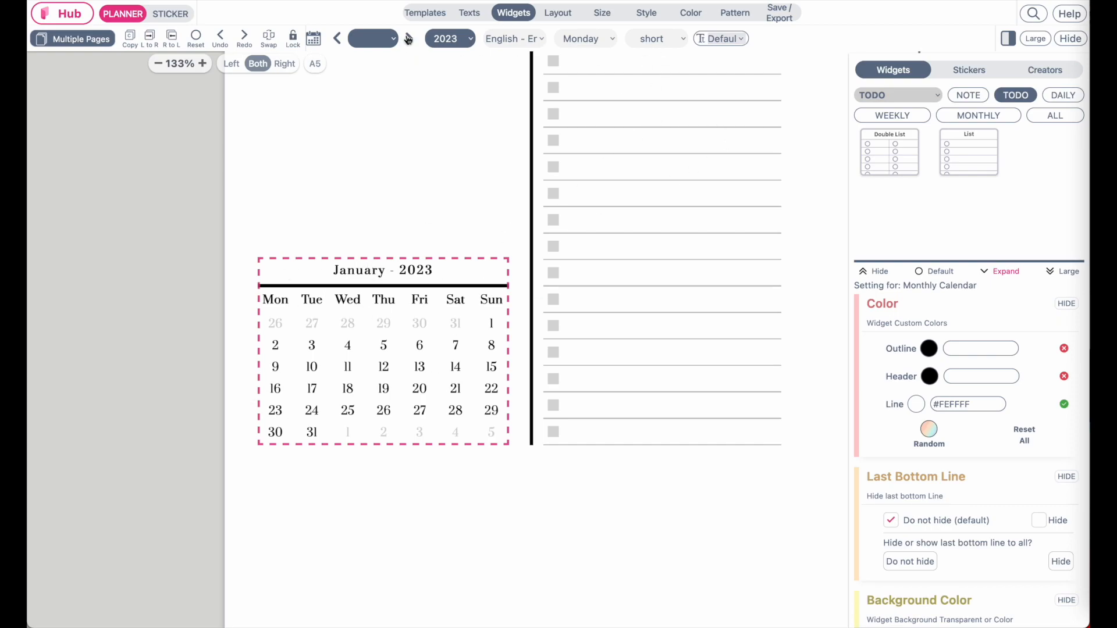
left_click(679, 41)
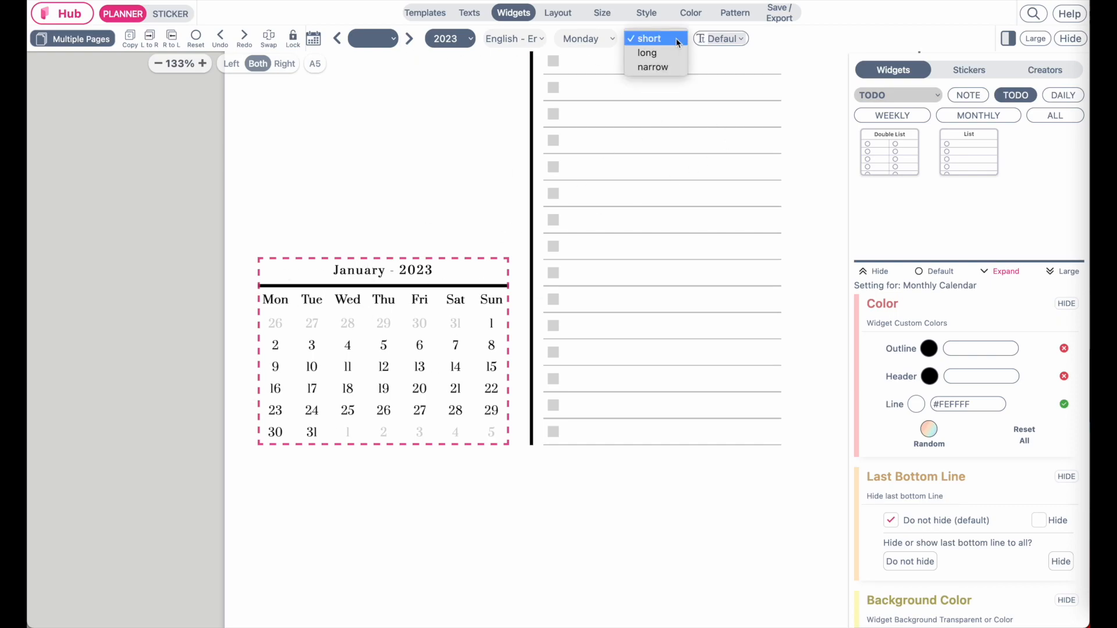
left_click(733, 39)
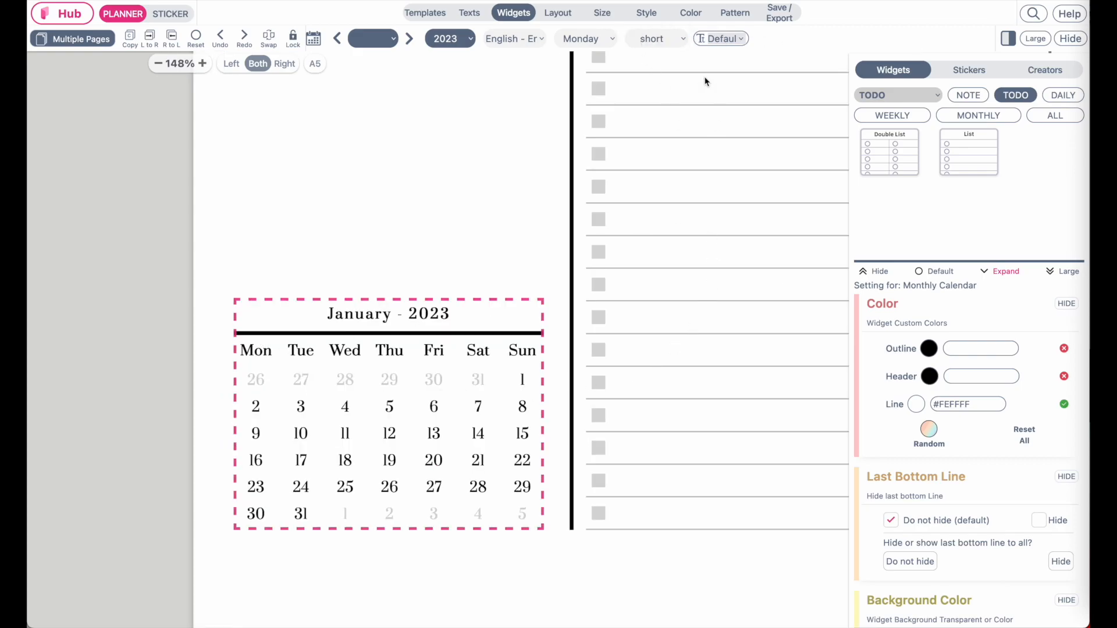
left_click(669, 40)
left_click(667, 54)
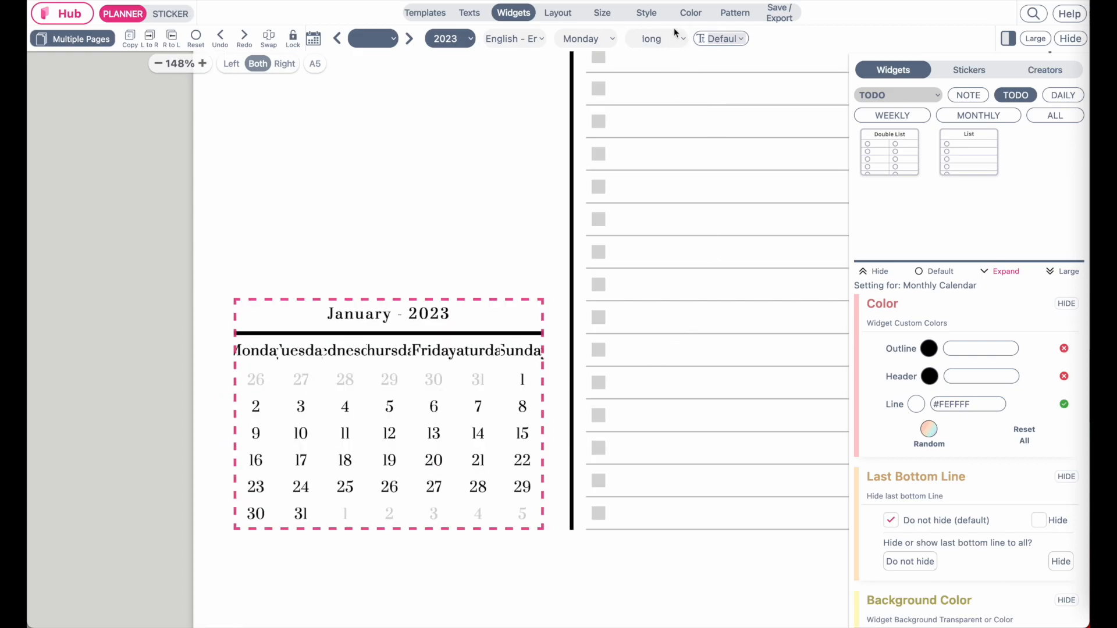
left_click(673, 39)
left_click(662, 53)
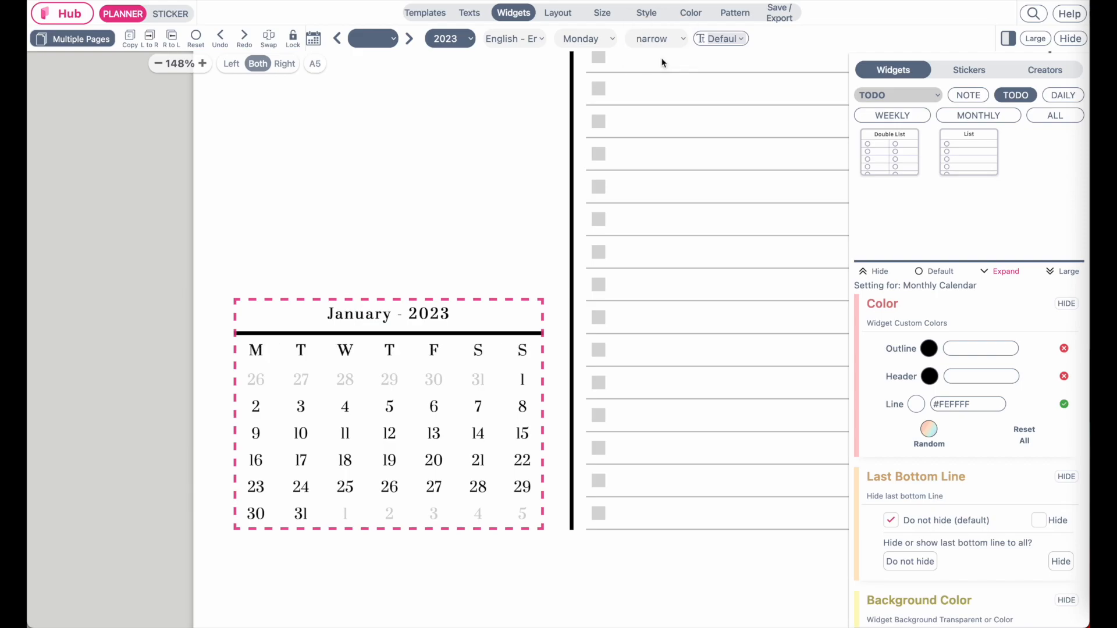
scroll(494, 356, "down", 3)
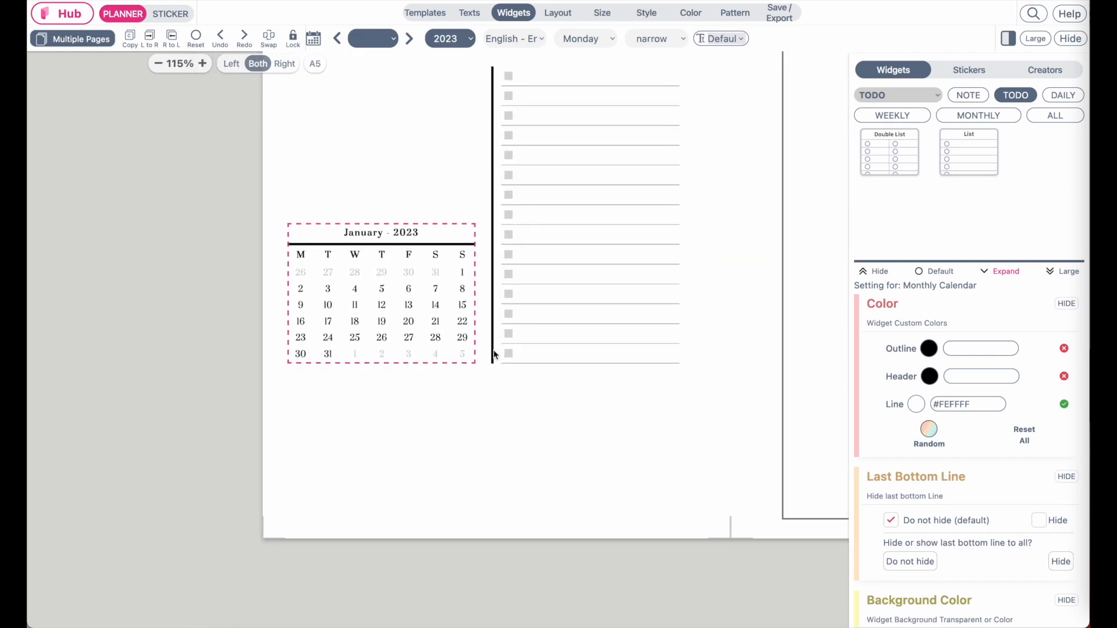
scroll(494, 351, "up", 2)
scroll(494, 350, "right", 1)
left_click(146, 422)
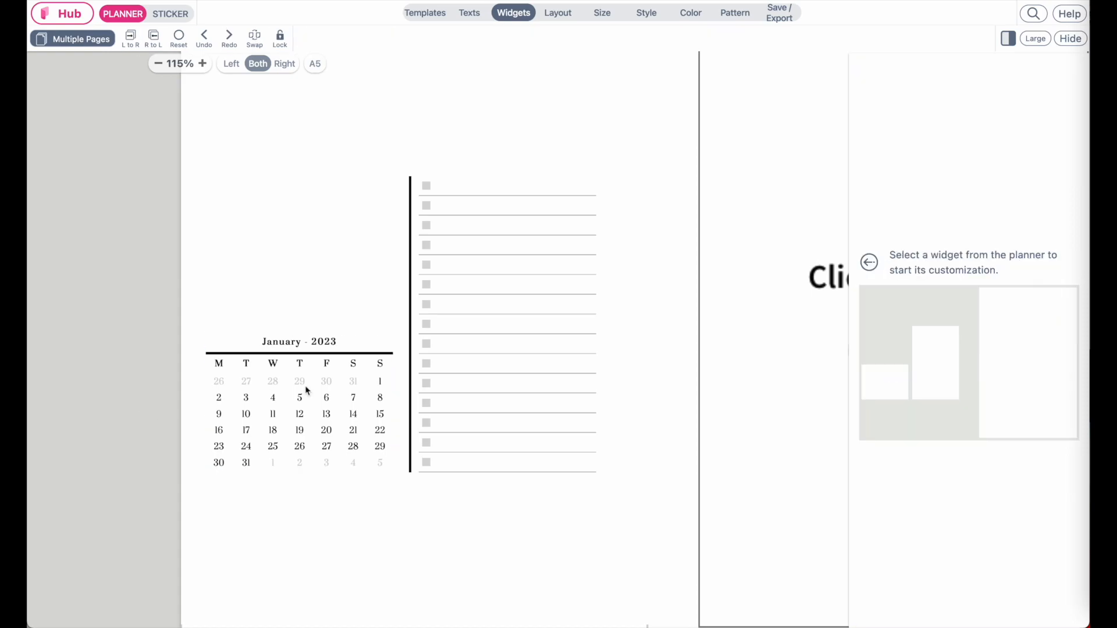
- Add a custom text sticker and enlarge it to about the calendar's width in the empty space above the January calendar
scroll(389, 395, "right", 1)
scroll(389, 394, "down", 1)
scroll(389, 395, "down", 1)
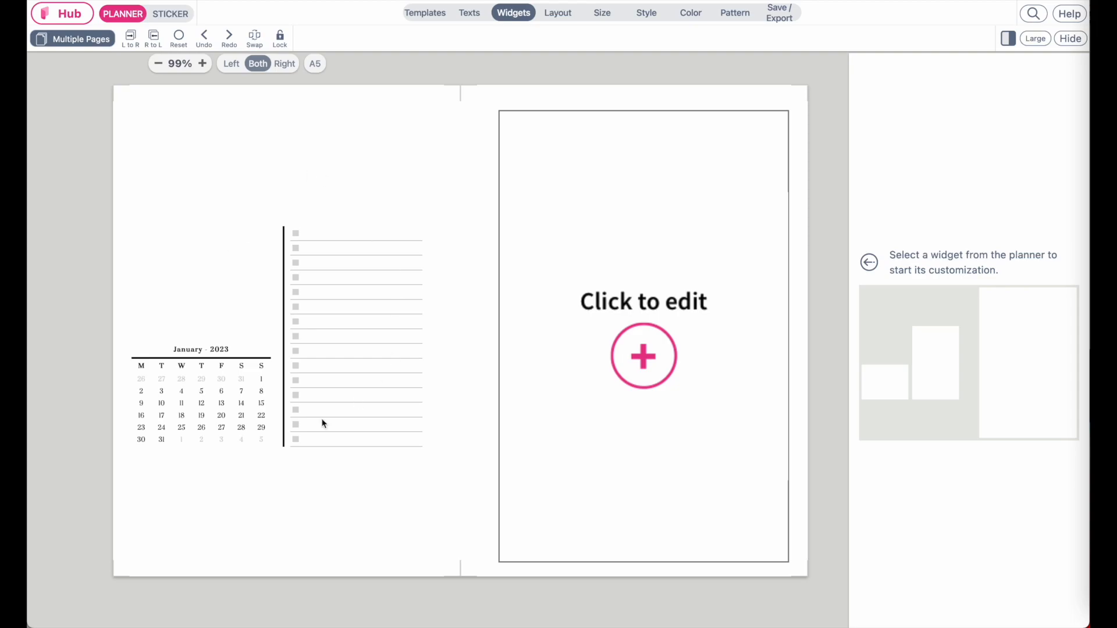
left_click(177, 14)
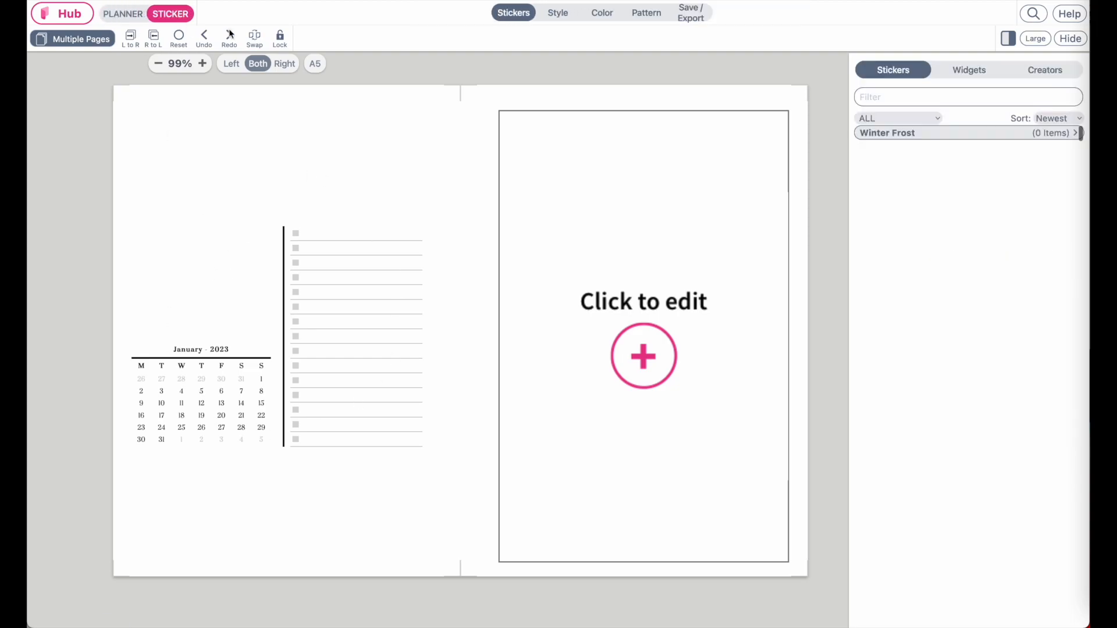
left_click(968, 70)
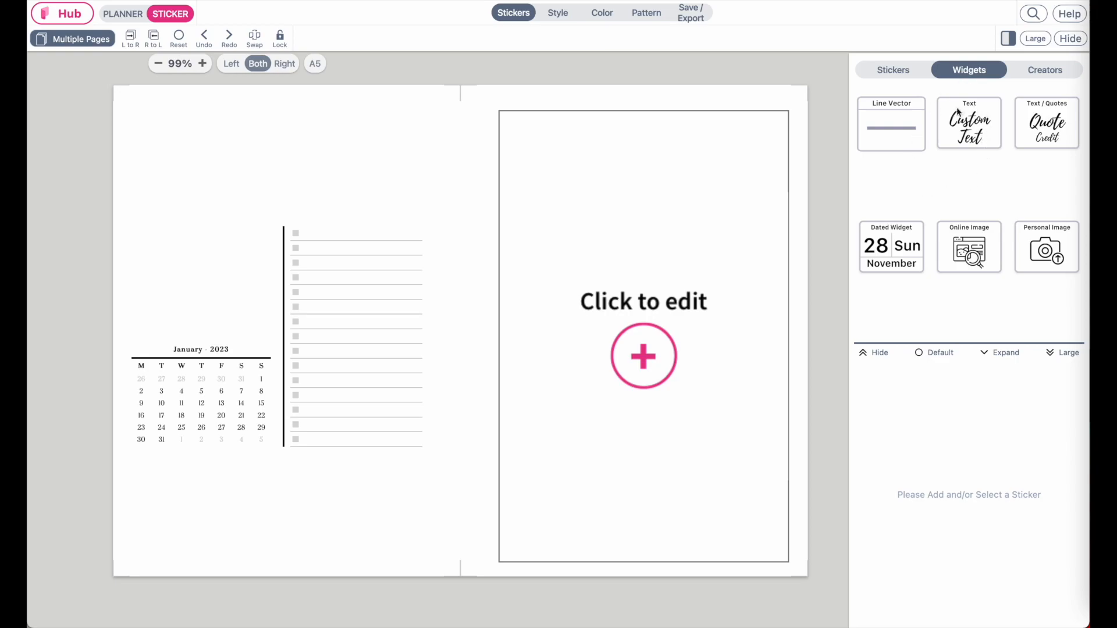
left_click(980, 133)
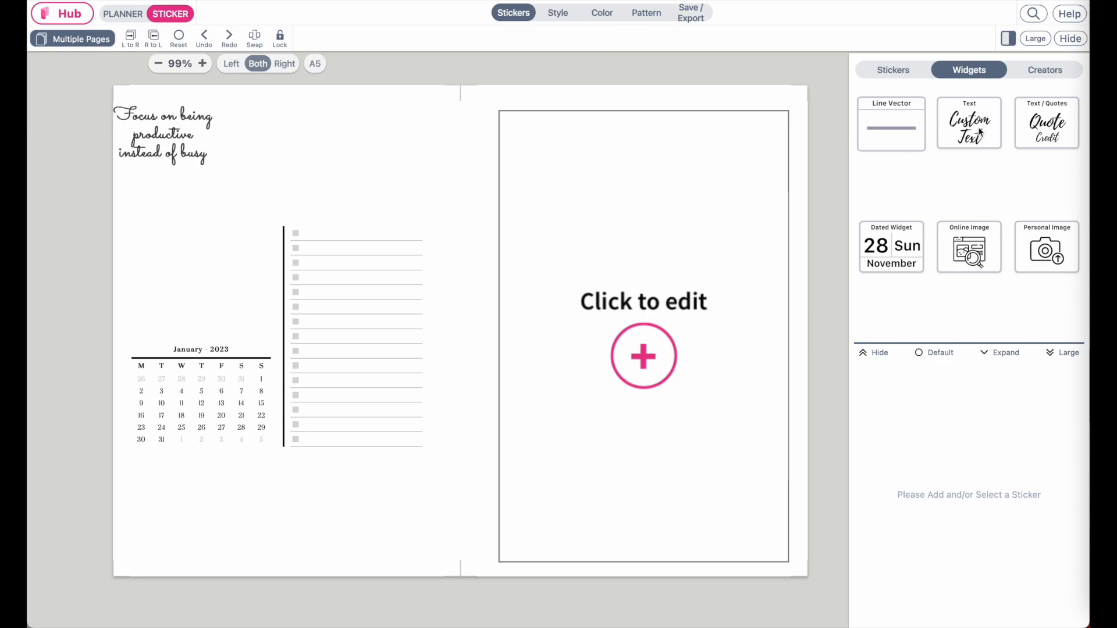
left_click(129, 133)
left_click_drag(129, 134, 143, 223)
mouse_move(229, 270)
left_mouse_down()
mouse_move(274, 335)
mouse_move(221, 442)
mouse_move(263, 260)
mouse_move(323, 170)
mouse_move(228, 443)
mouse_move(265, 219)
mouse_move(282, 431)
mouse_move(241, 219)
mouse_move(244, 286)
mouse_move(227, 277)
left_mouse_up()
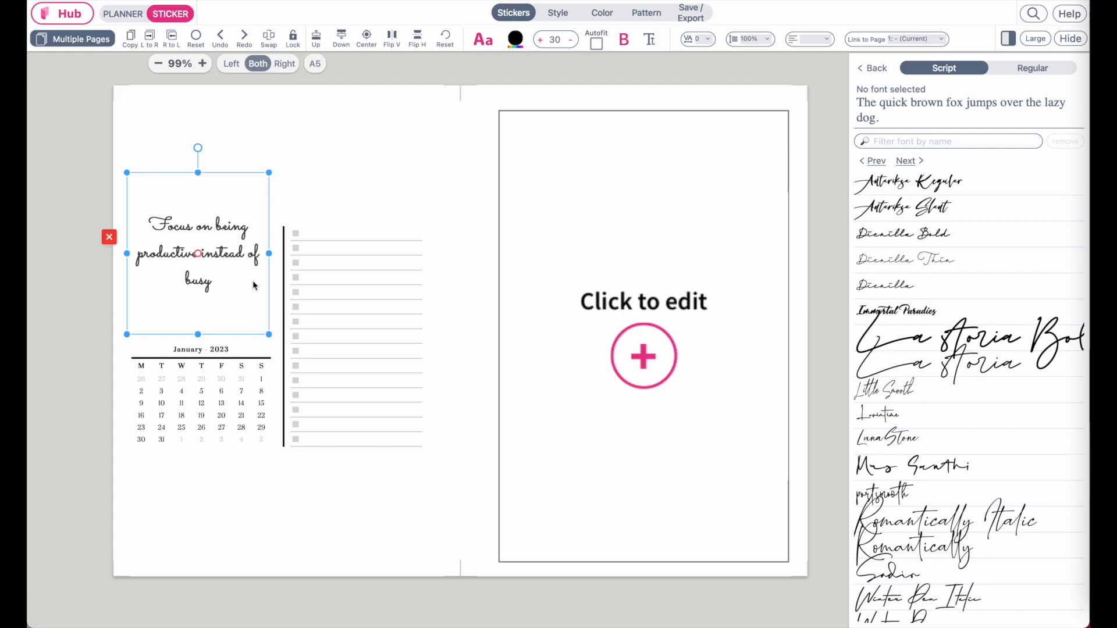
mouse_move(239, 274)
left_mouse_down()
mouse_move(291, 193)
mouse_move(320, 325)
mouse_move(297, 246)
mouse_move(230, 267)
mouse_move(231, 257)
left_mouse_up()
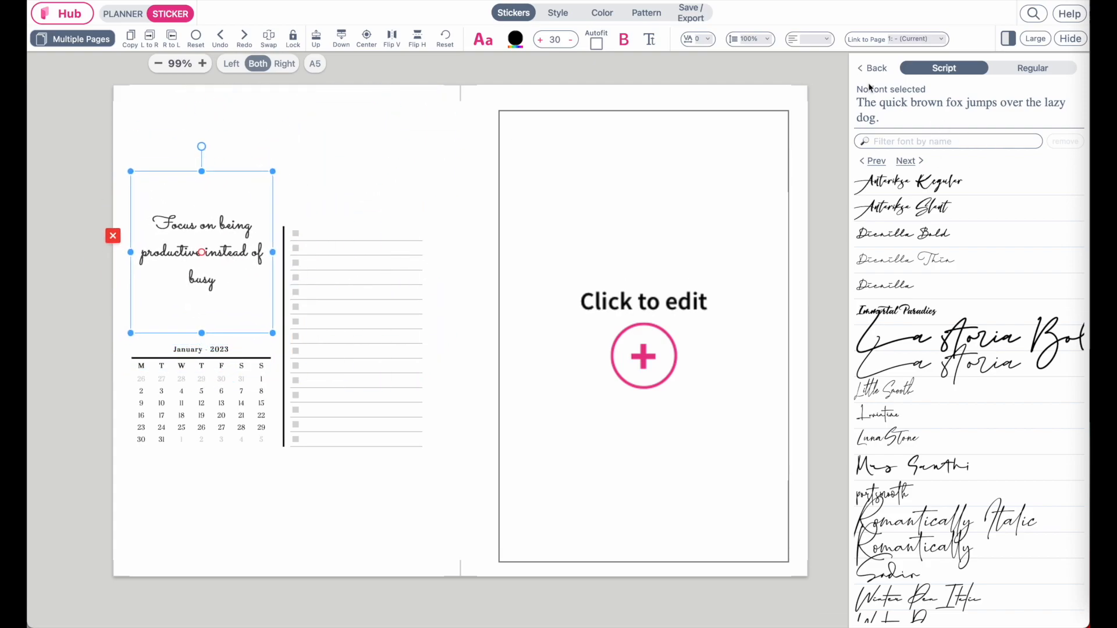
- Set the text sticker's font to the regular font Prata-Regular and its color to black (Licorice)
left_click(1035, 64)
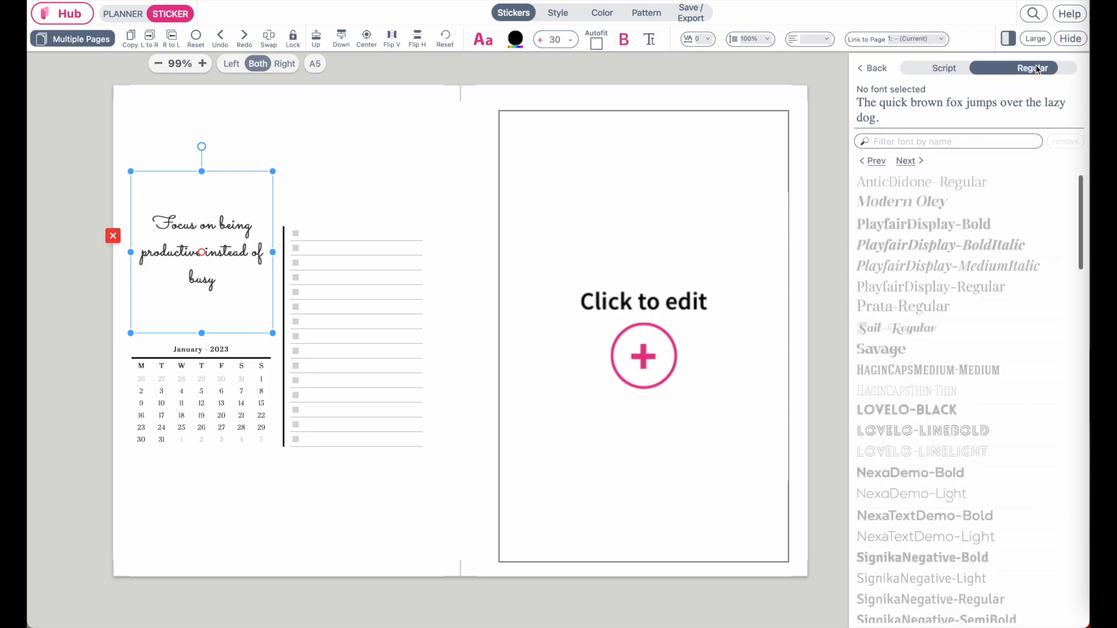
left_click(902, 308)
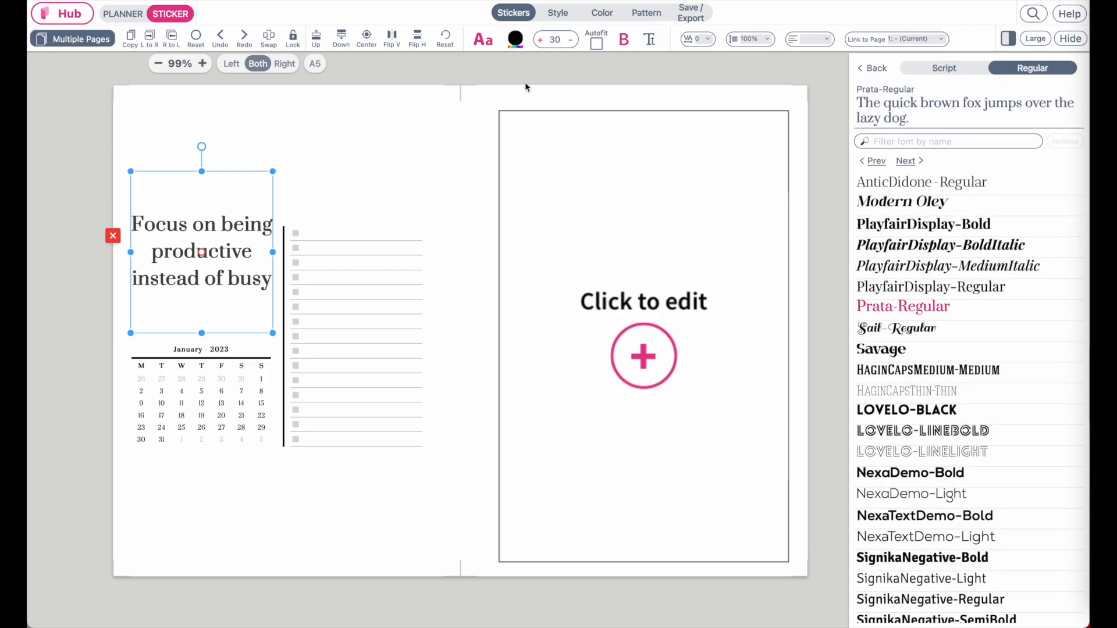
left_click(516, 39)
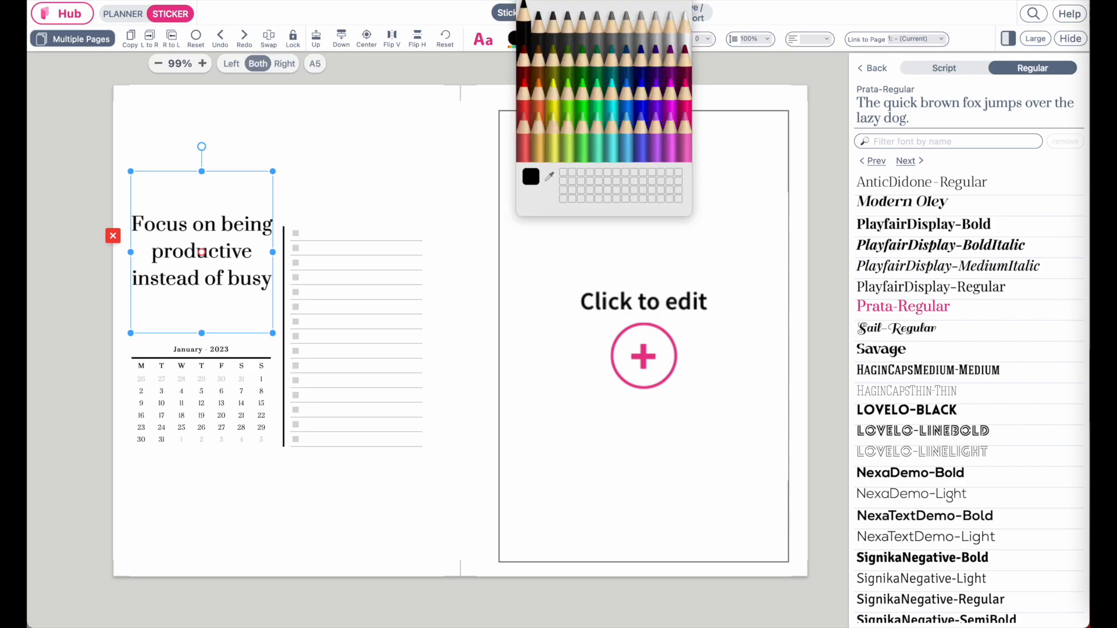
left_click_drag(563, 0, 541, 134)
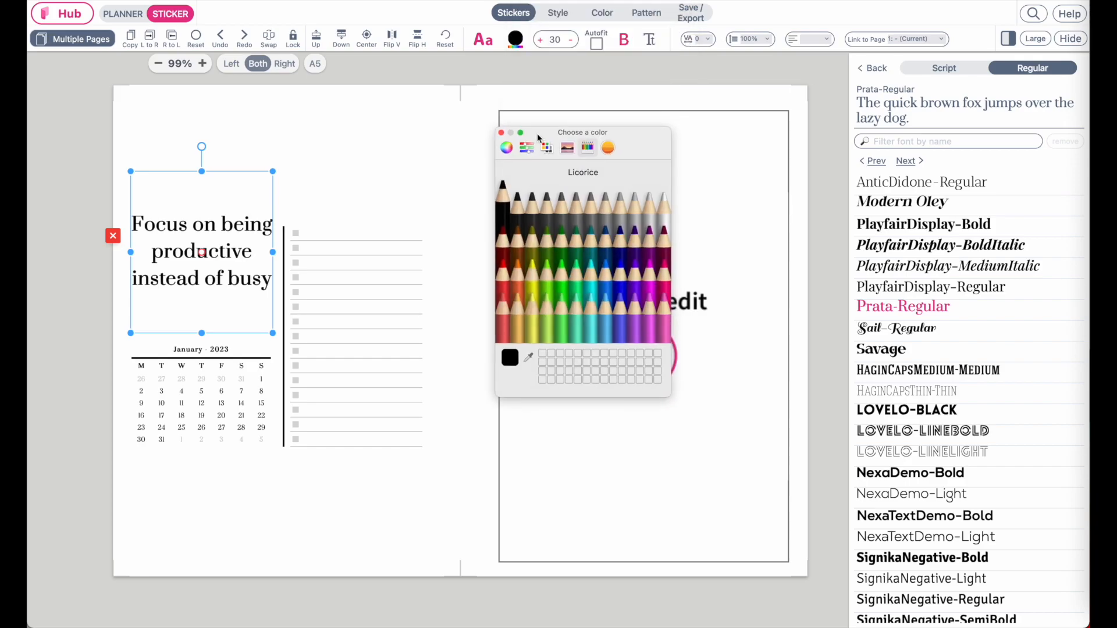
left_click(500, 133)
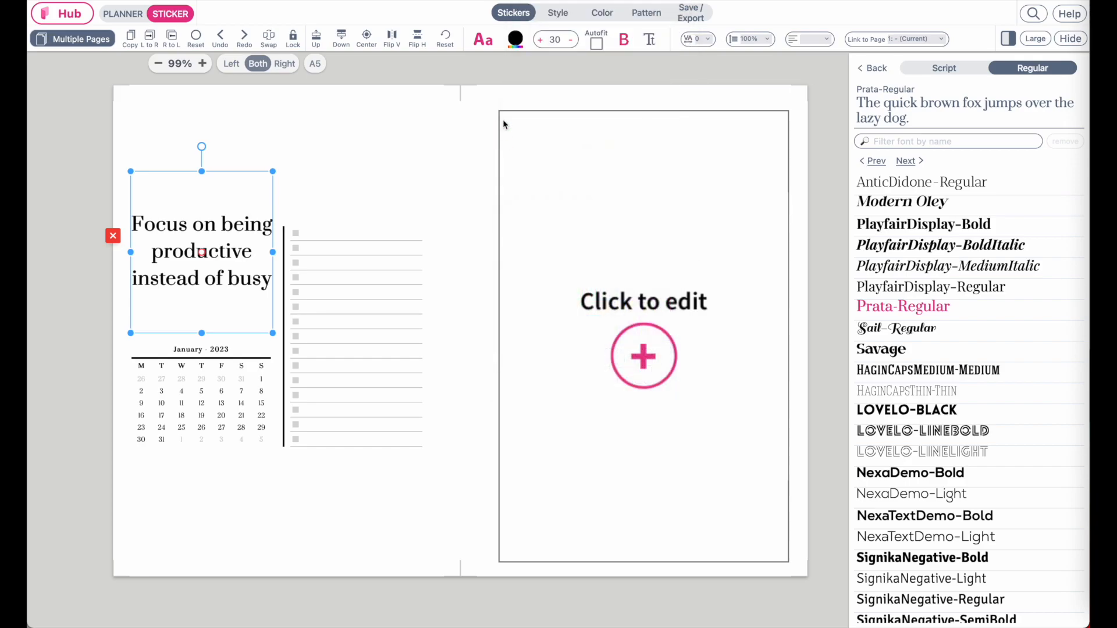
- Replace the sticker's sample quote with the month number 01
left_click(878, 69)
left_click(1009, 399)
left_click_drag(1010, 399, 846, 393)
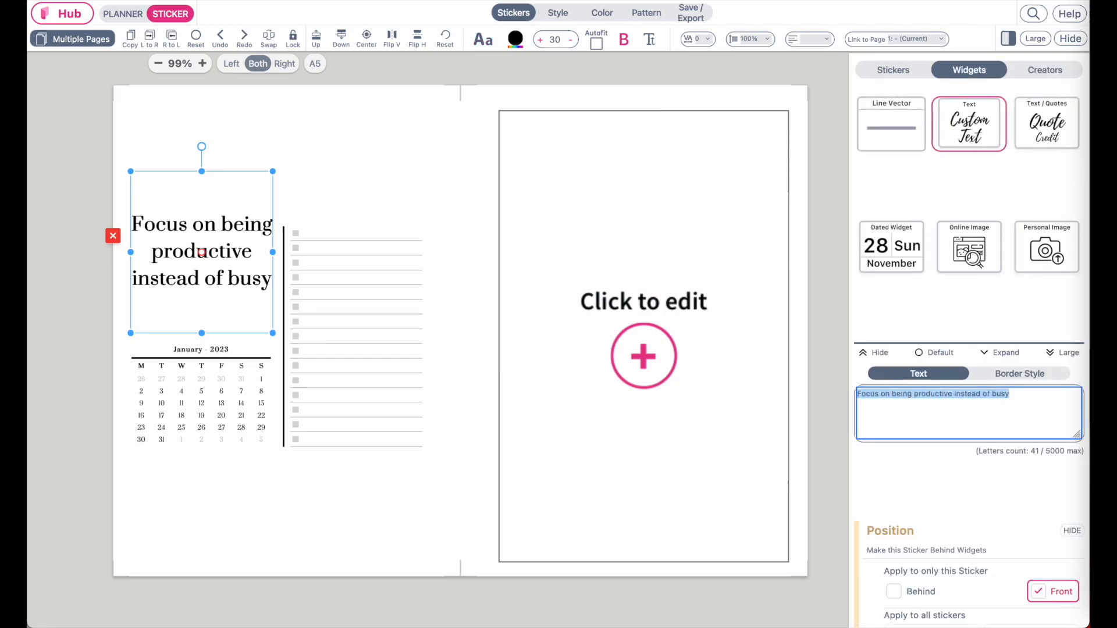
type("01")
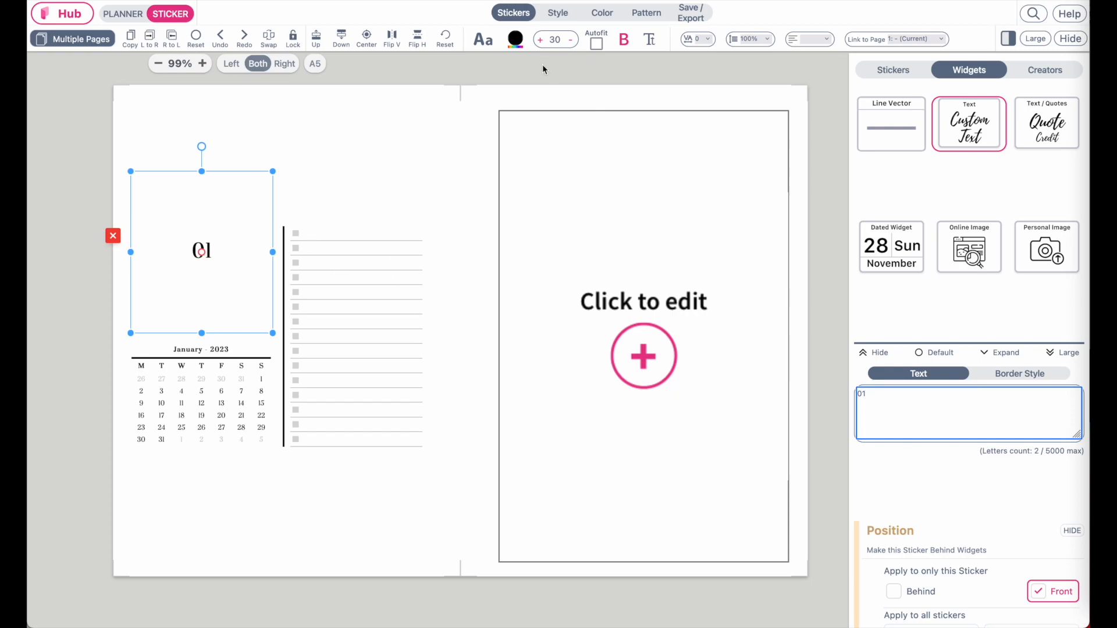
- Try font size 70, set the 01 sticker to 160, and fit its box just above the calendar header
double_click(556, 40)
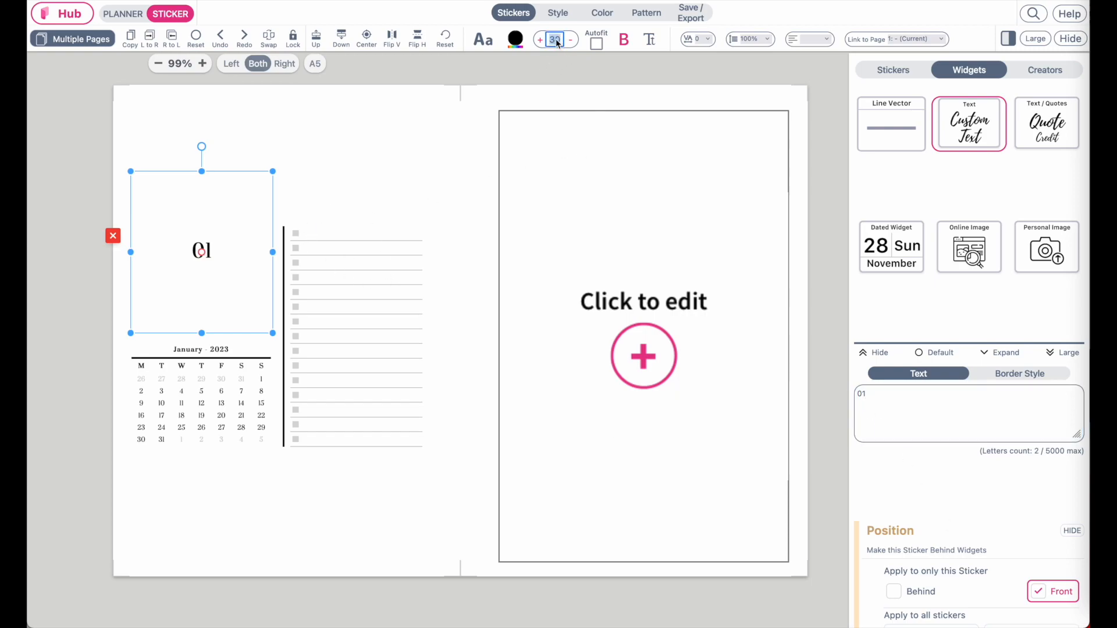
type("70")
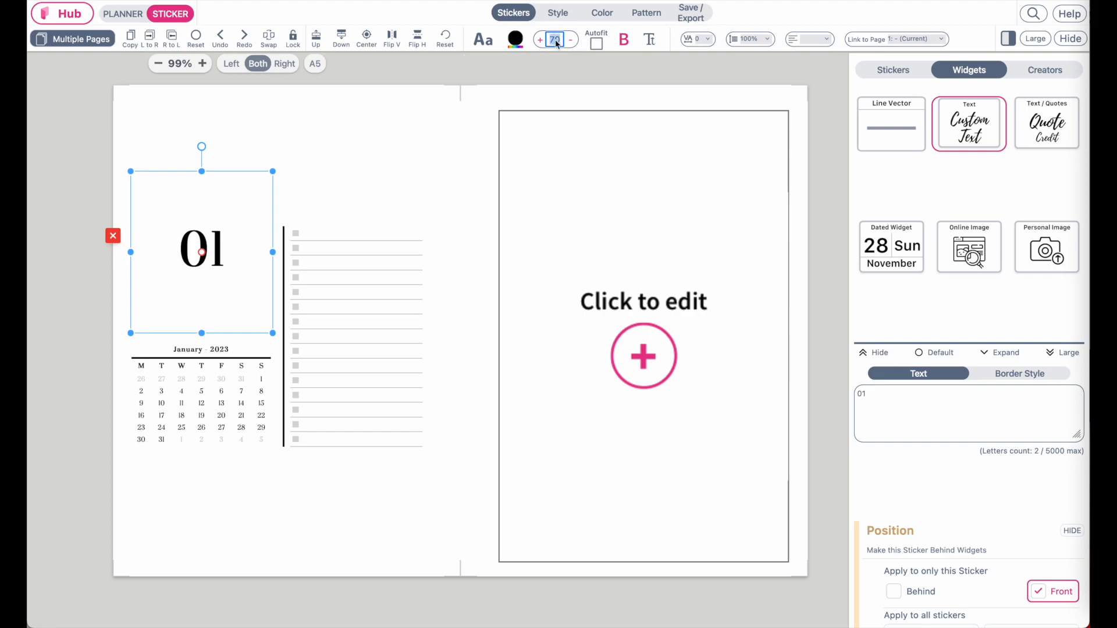
type("160")
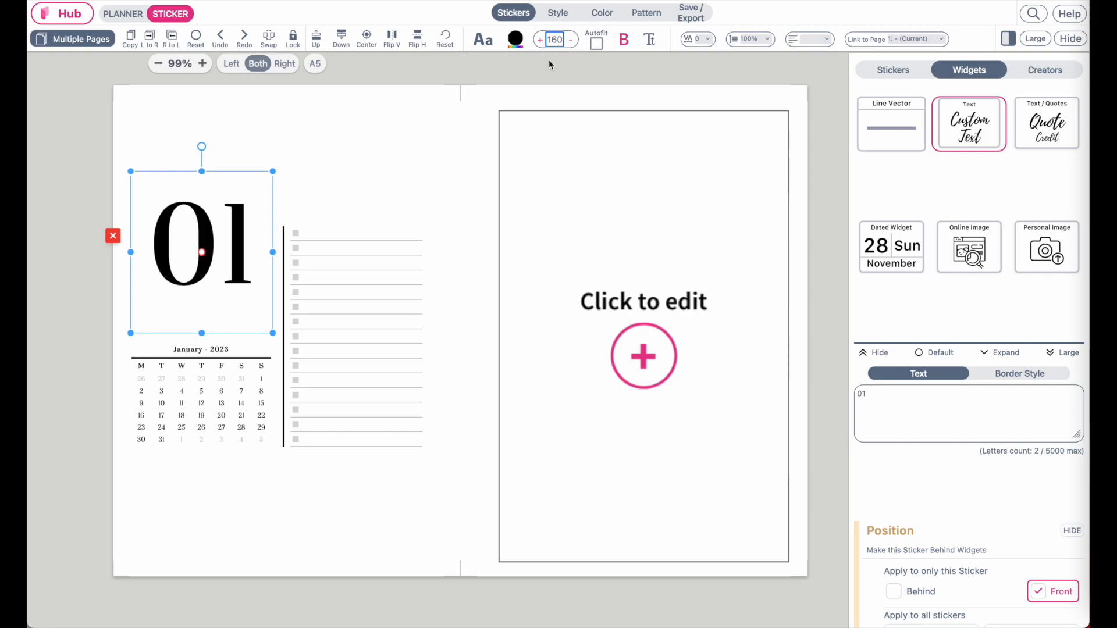
left_click_drag(237, 331, 269, 312)
left_click_drag(246, 262, 250, 294)
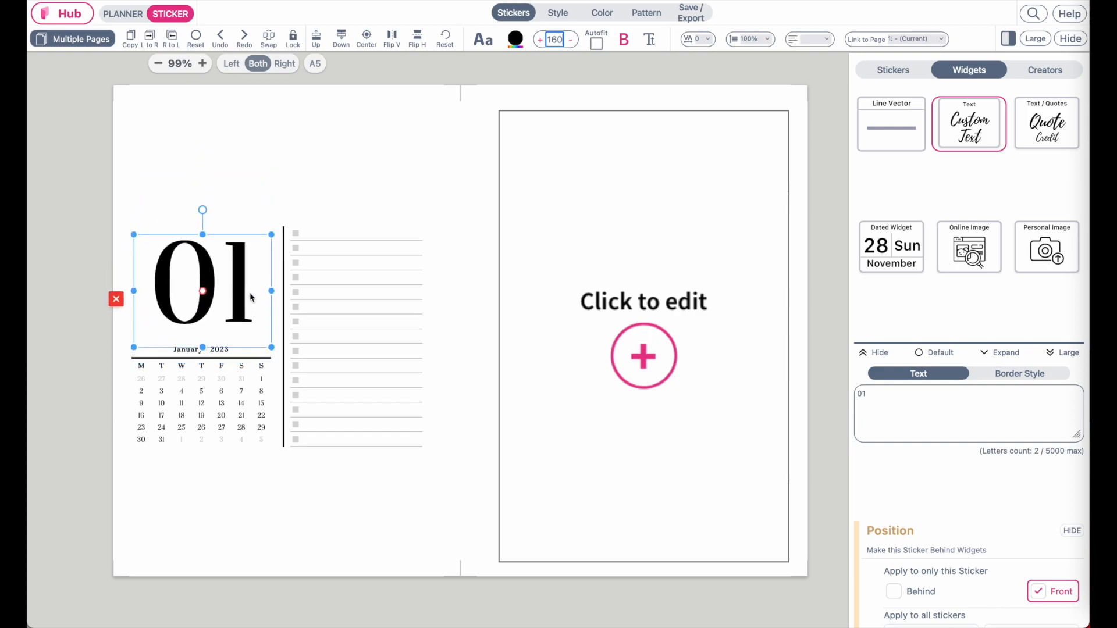
- Enlarge the 01 sticker to font size 180 and finally 190, aligning its box with the calendar's width and the to-do list's upper edge
double_click(560, 39)
type("180")
left_click_drag(272, 234, 277, 222)
left_click_drag(223, 264, 224, 274)
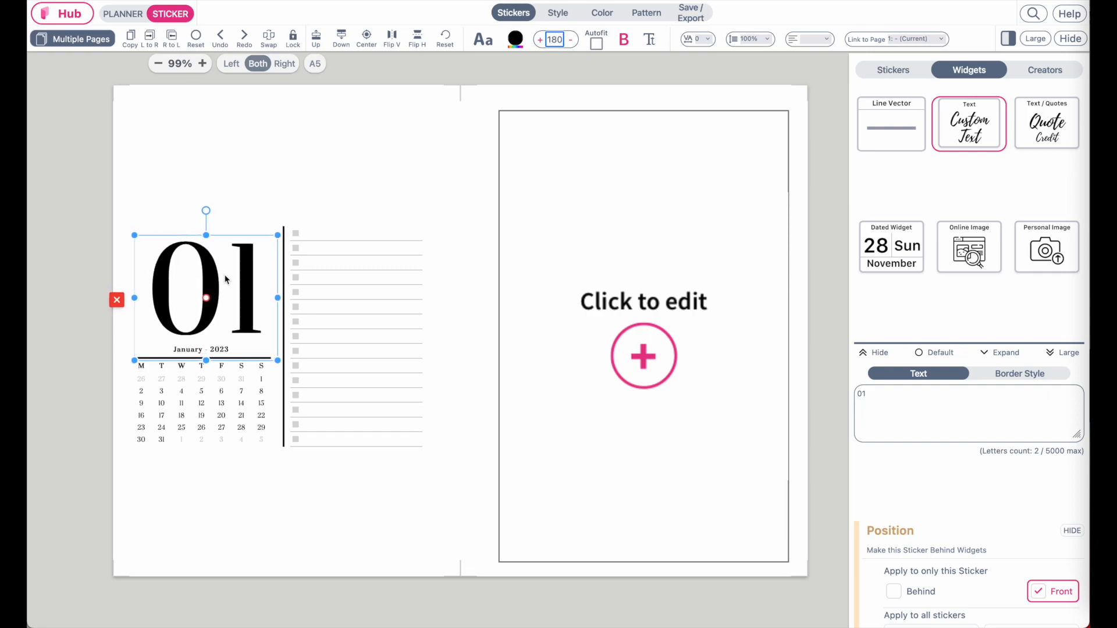
left_click_drag(278, 298, 274, 300)
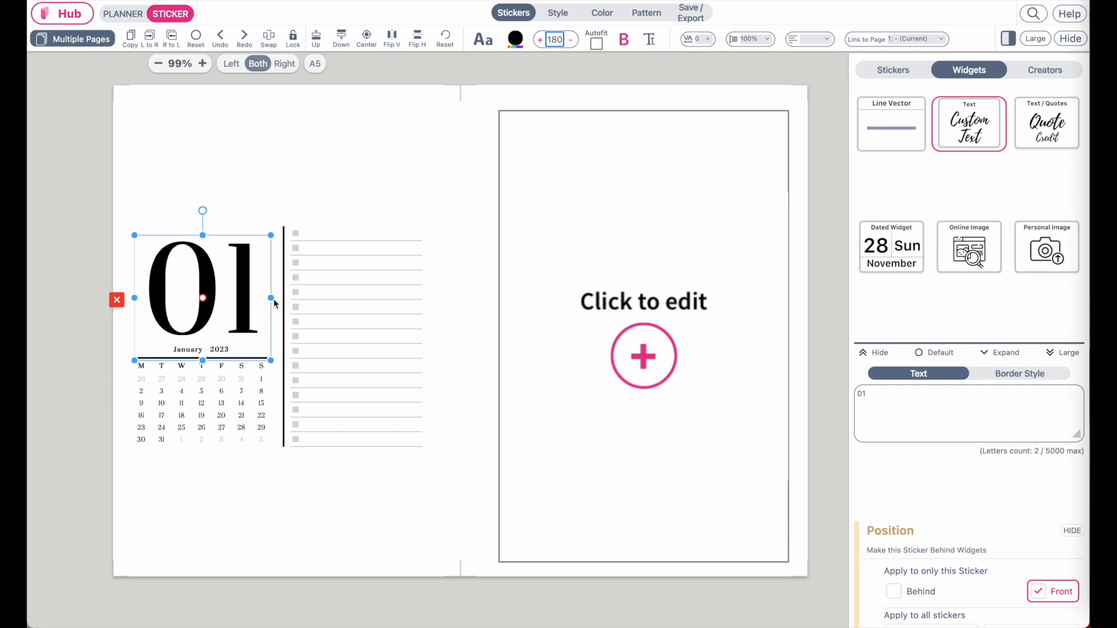
type("190")
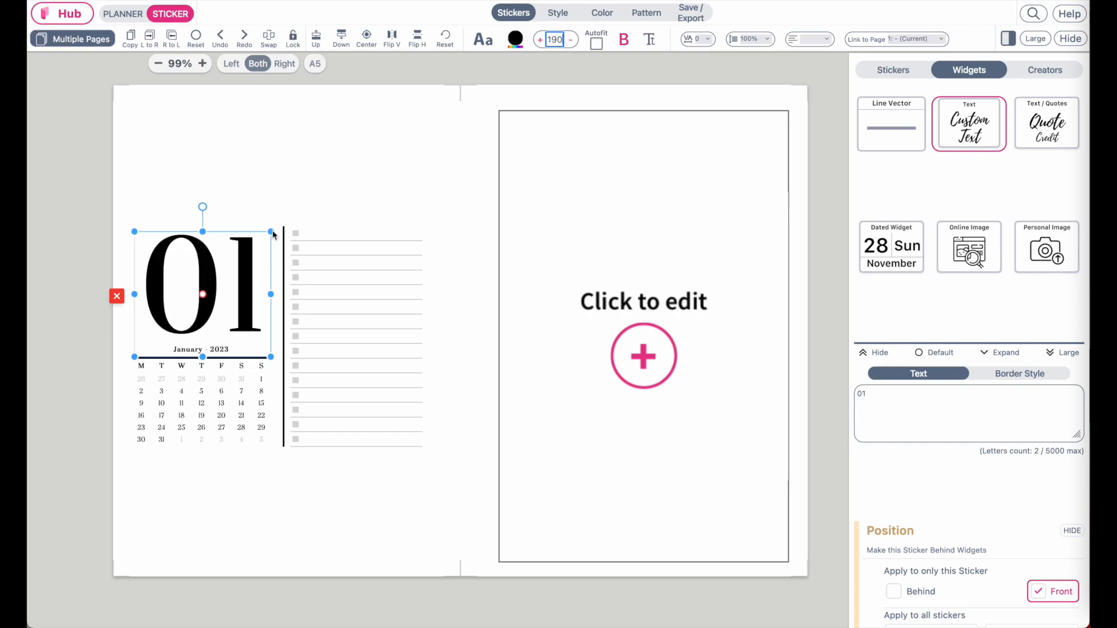
left_click(282, 201)
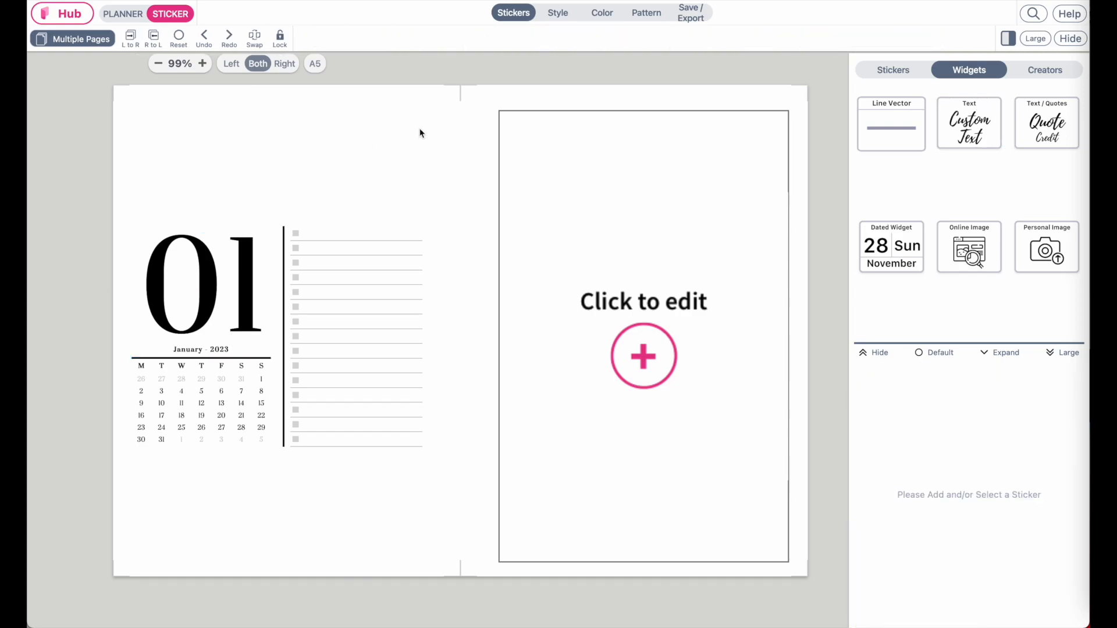
- Add a second custom text sticker and stretch it into a wide box above the 01 and the to-do list
left_click(962, 131)
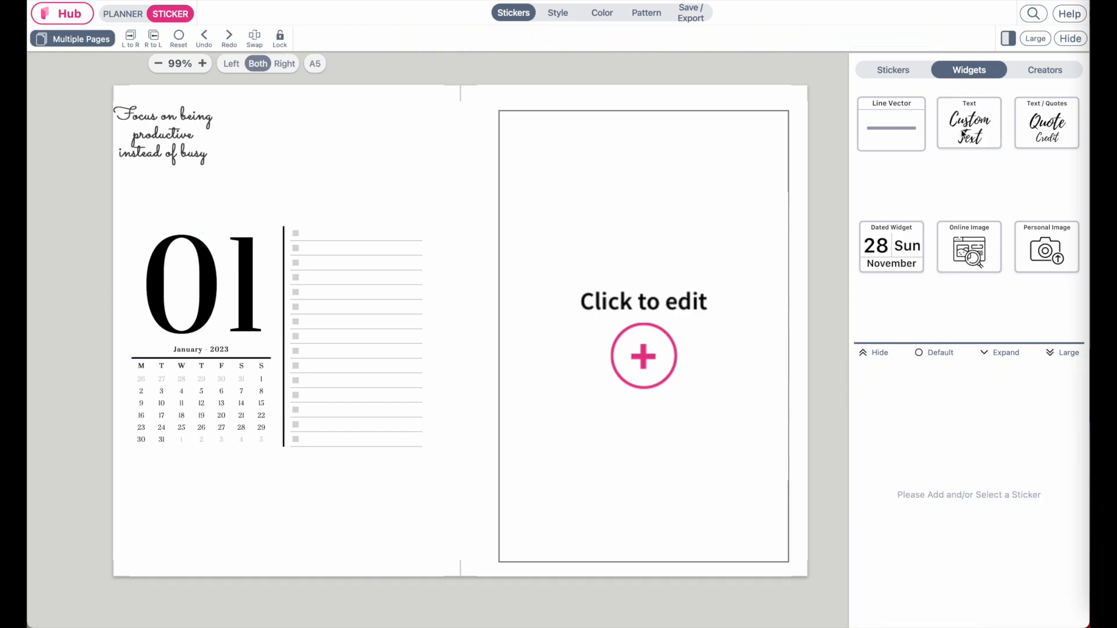
left_click_drag(216, 146, 298, 196)
left_click_drag(314, 232, 419, 220)
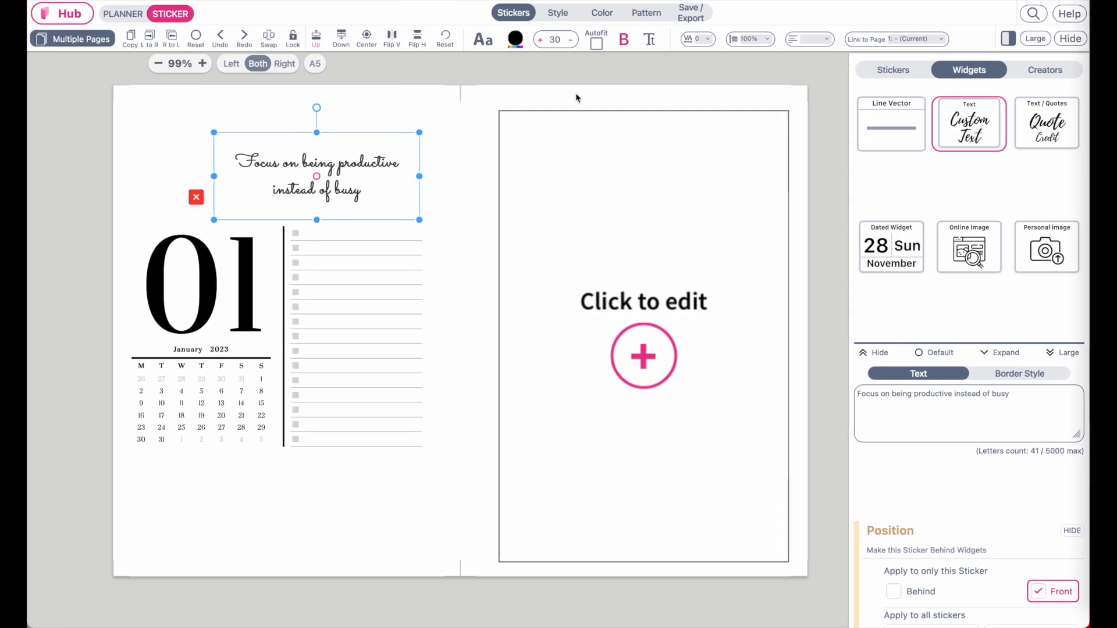
- Set the font of the new text sticker above the 01 to Prata-Regular
left_click(482, 46)
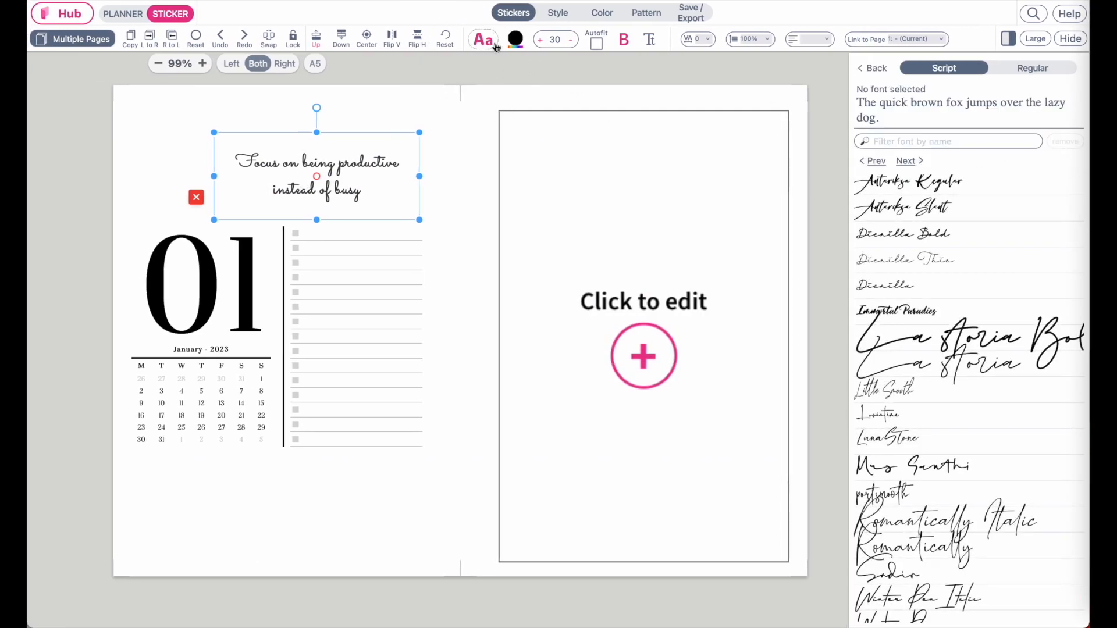
left_click(483, 40)
left_click(486, 41)
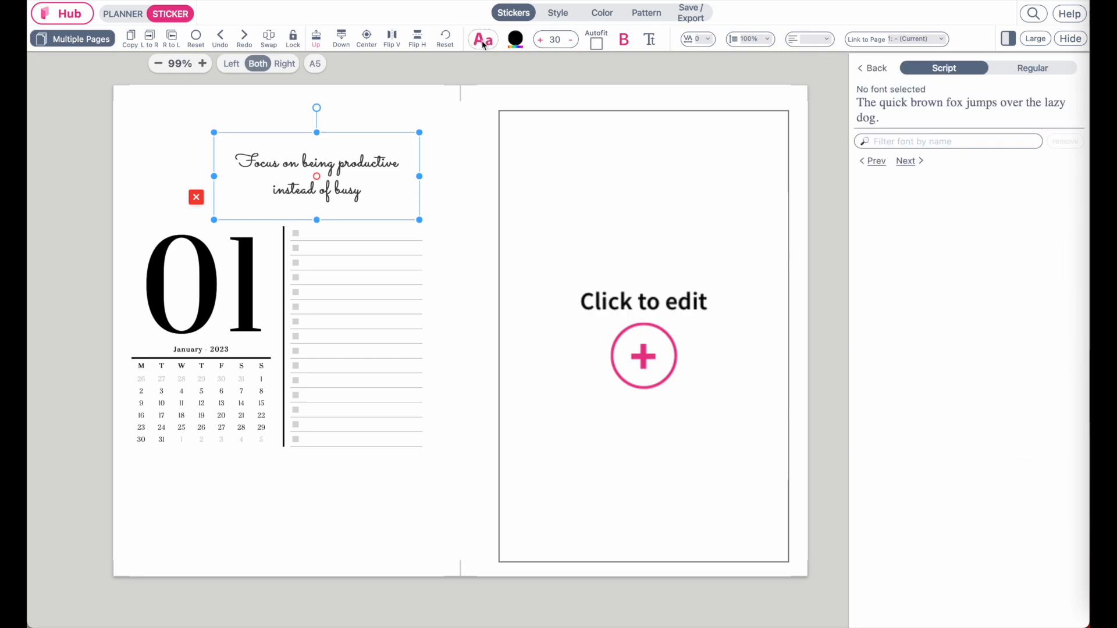
left_click(1031, 71)
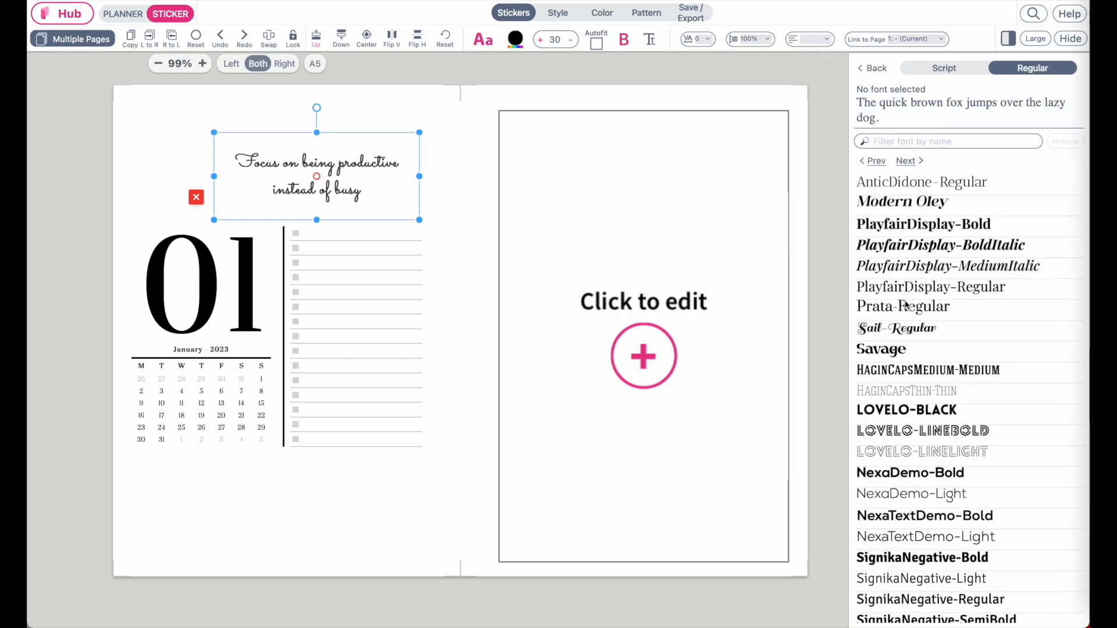
left_click(911, 308)
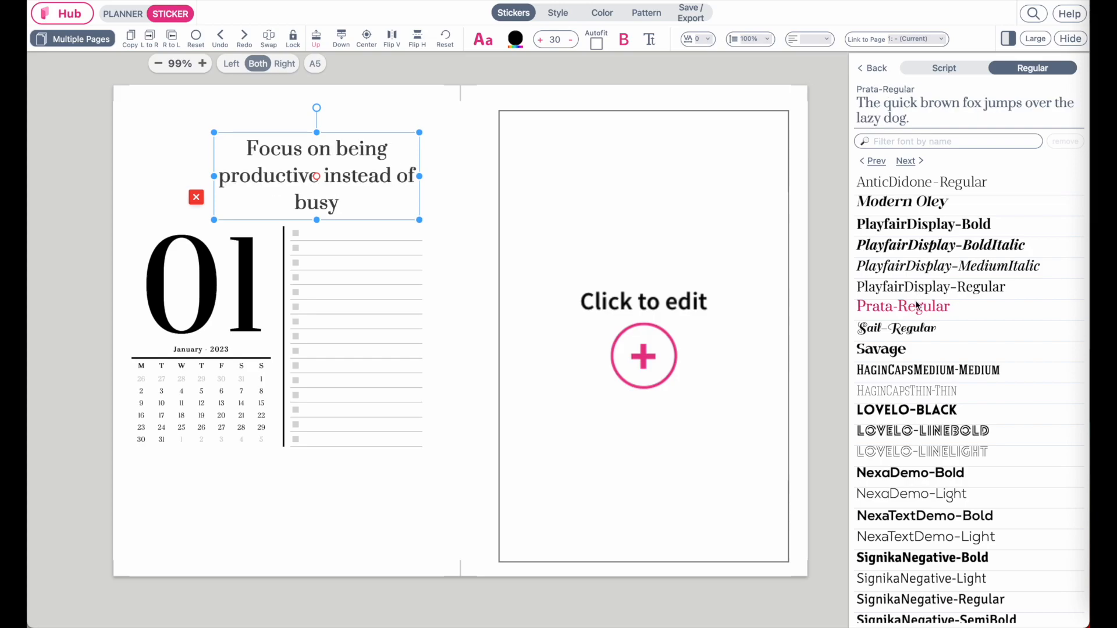
- Replace the new sticker's sample quote with the year 2023
left_click(876, 69)
triple_click(939, 399)
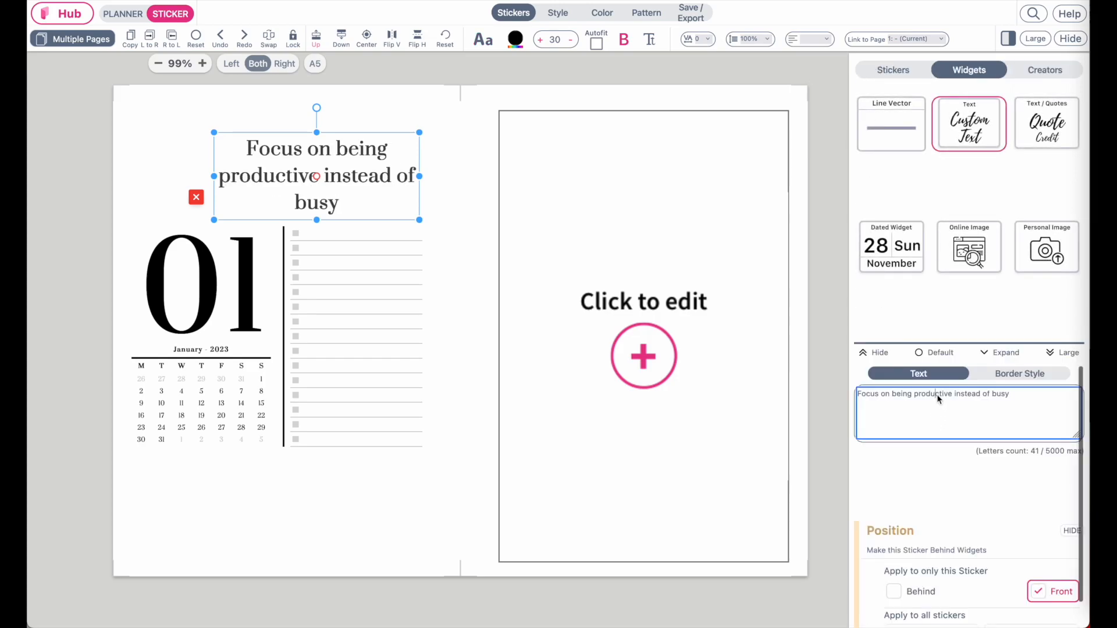
type("2023")
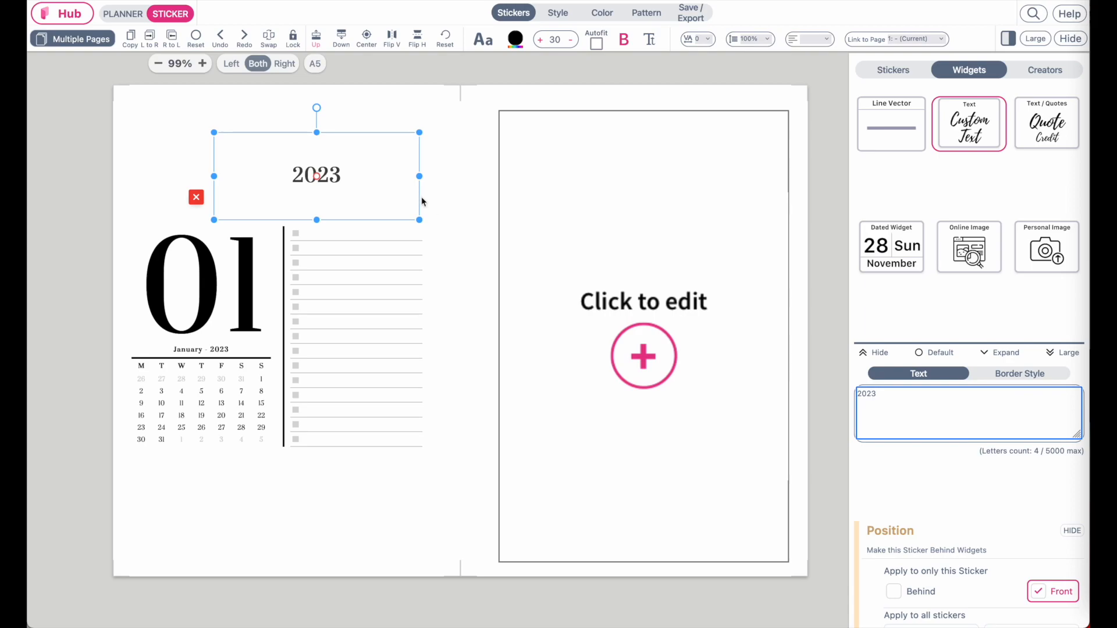
- Try font sizes 70, 60 and 65 on the 2023 sticker
left_click(550, 40)
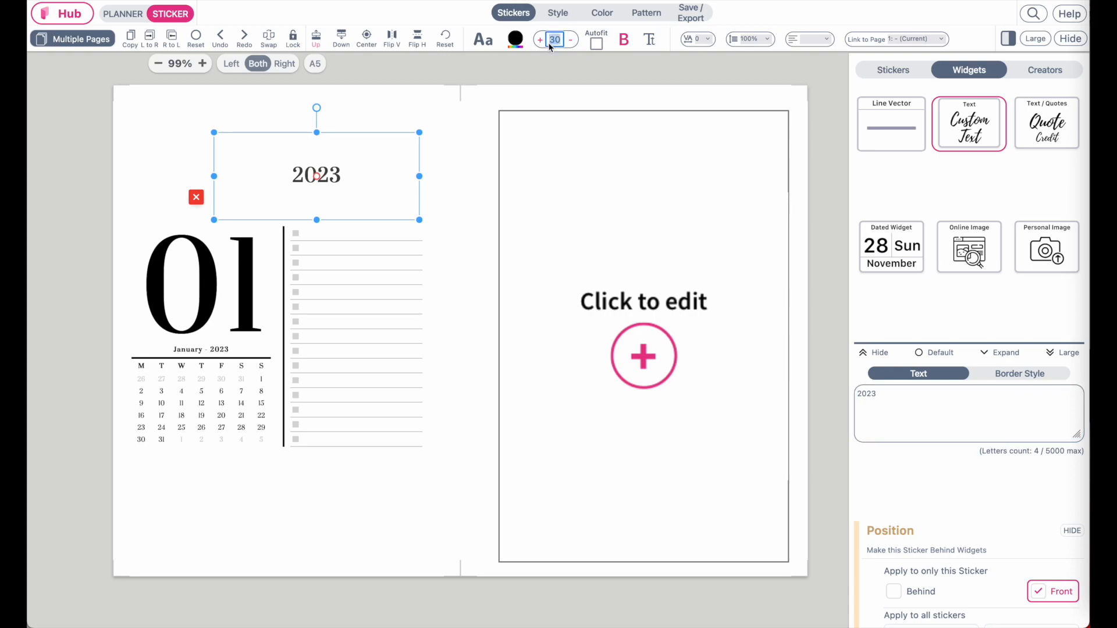
type("70")
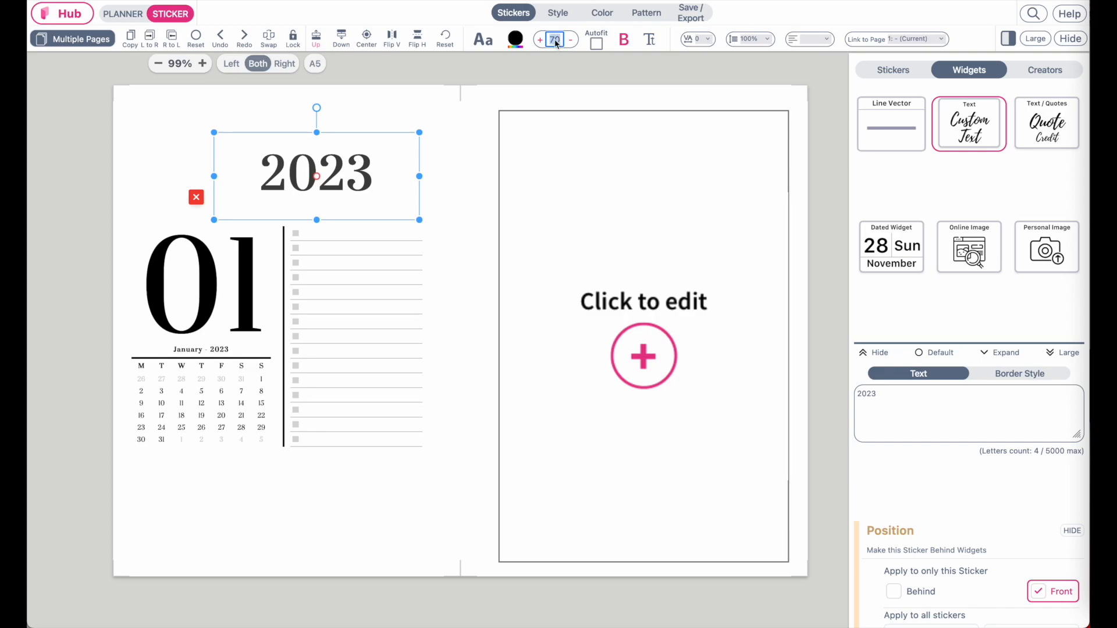
type("60")
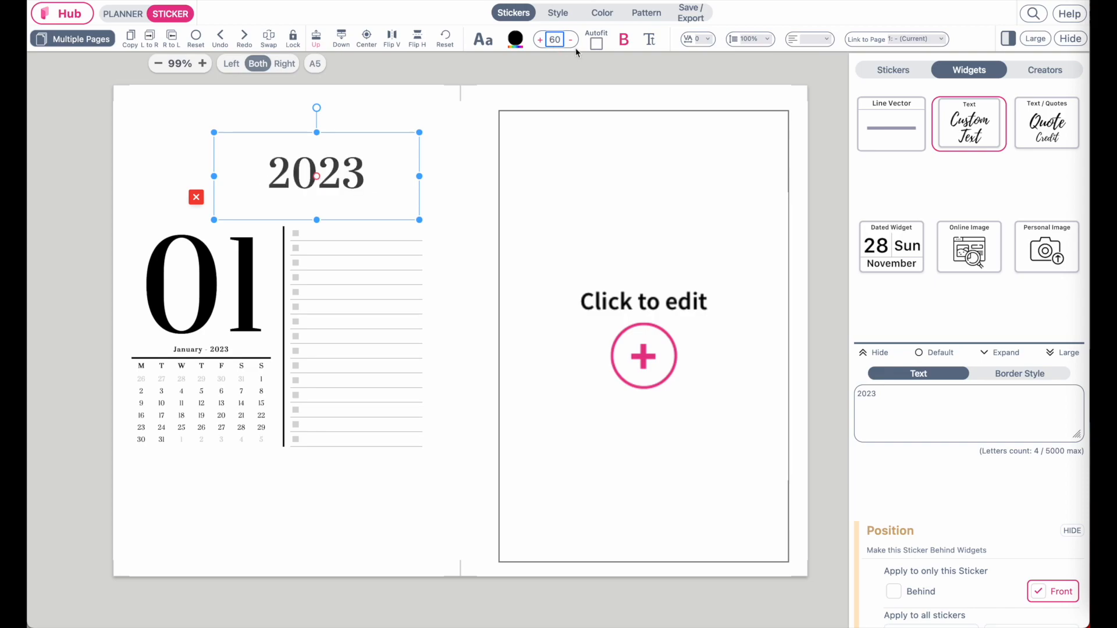
key("BackSpace")
type("5")
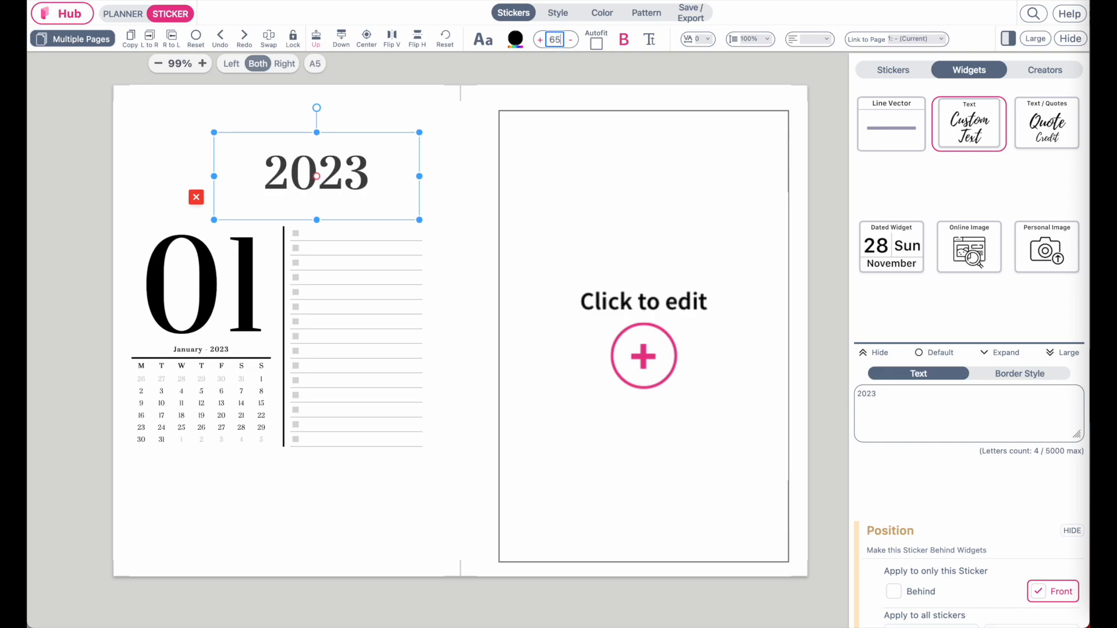
- Color the 2023 sticker's text with the Magnesium gray pencil and close the color picker
left_click(515, 39)
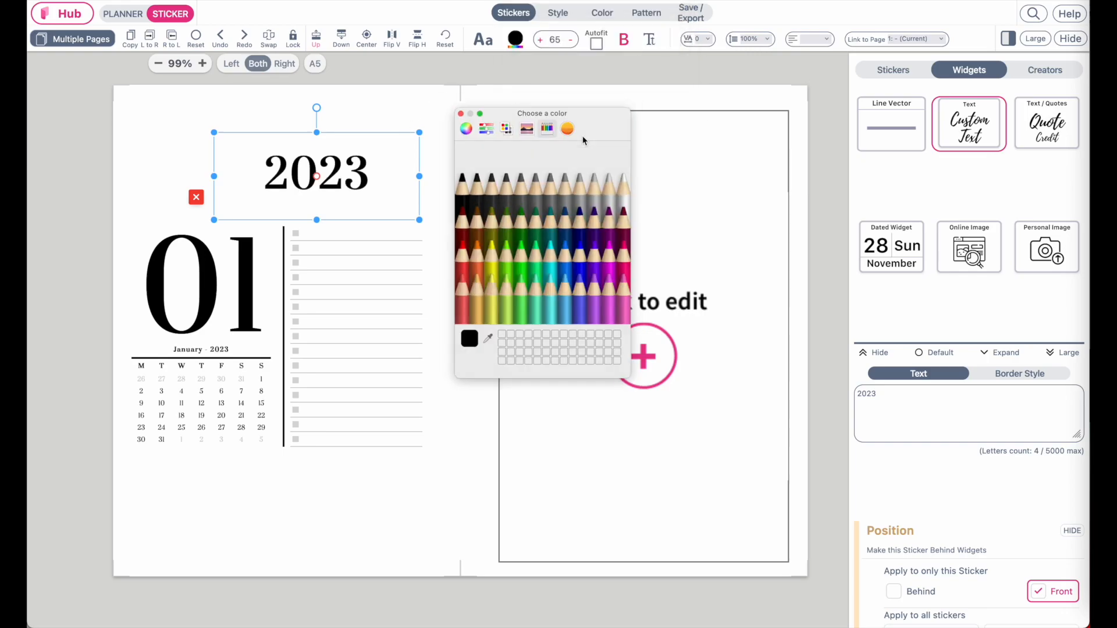
left_click(527, 238)
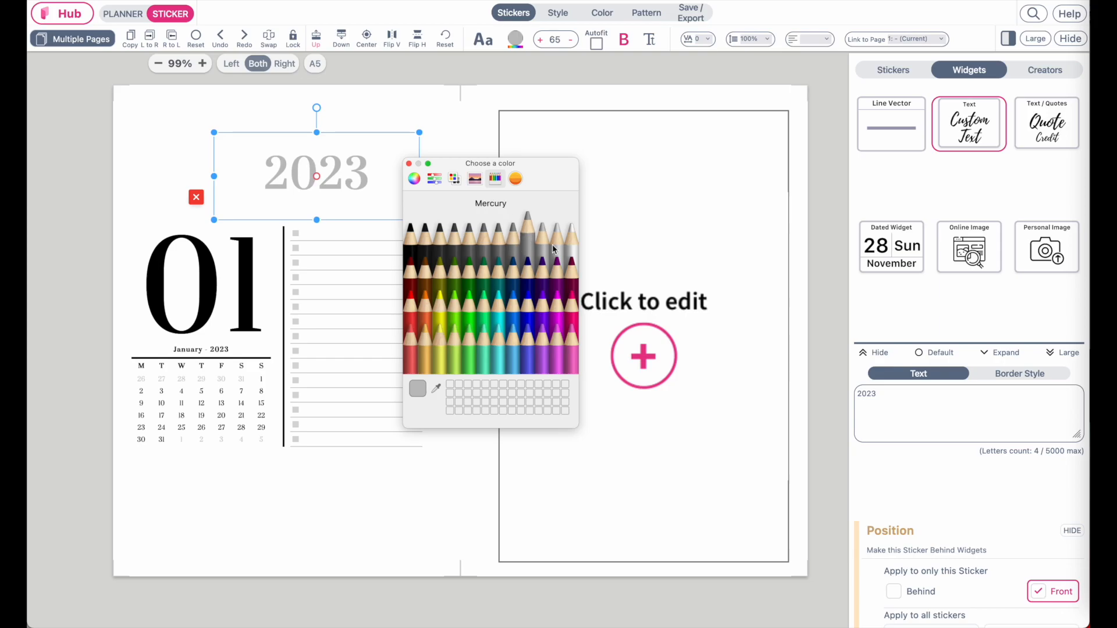
left_click(409, 164)
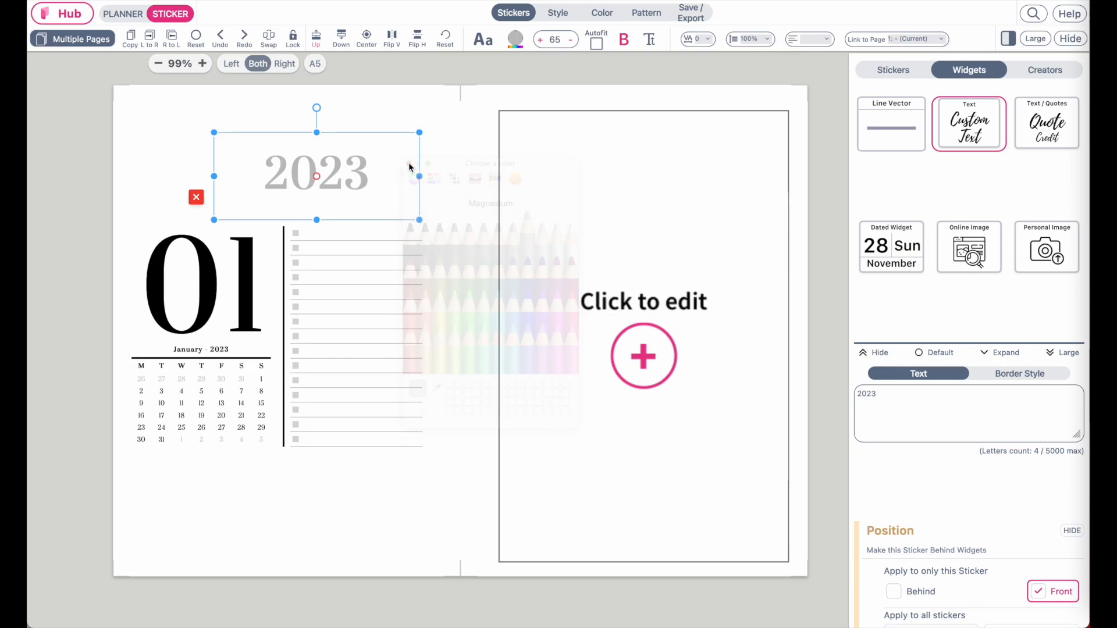
- Shrink the 2023 sticker's box around its text and place it just above the to-do list
left_click_drag(355, 173, 388, 178)
left_click_drag(452, 225, 406, 199)
left_click_drag(351, 157, 392, 186)
left_click(406, 99)
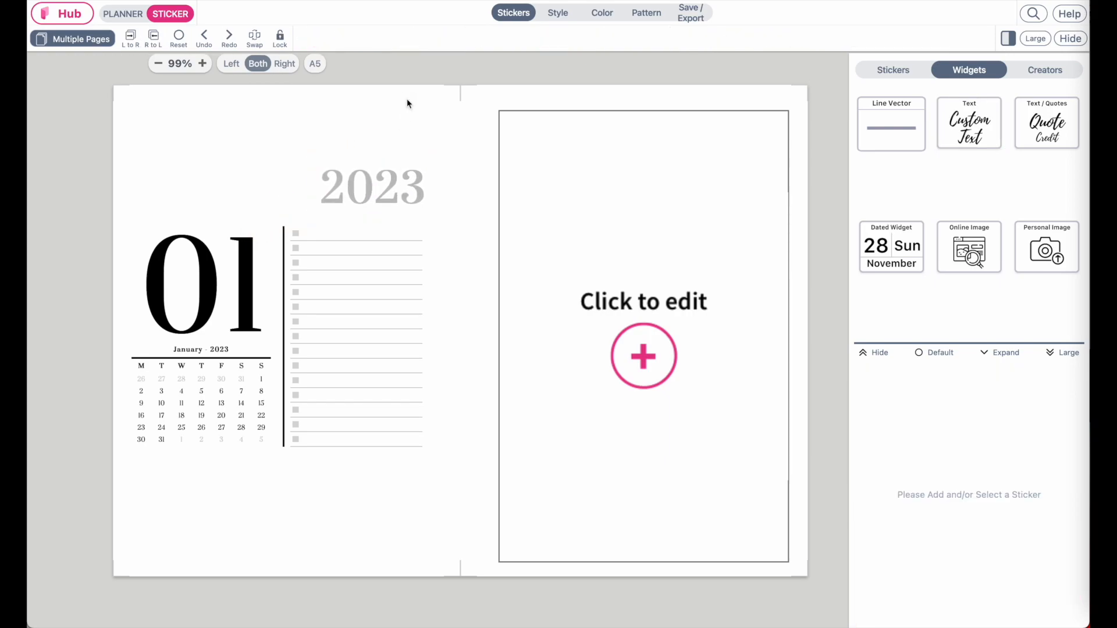
- Shift the 2023 sticker back over the to-do list and enlarge its box to slightly more than the list's width
left_click(368, 190)
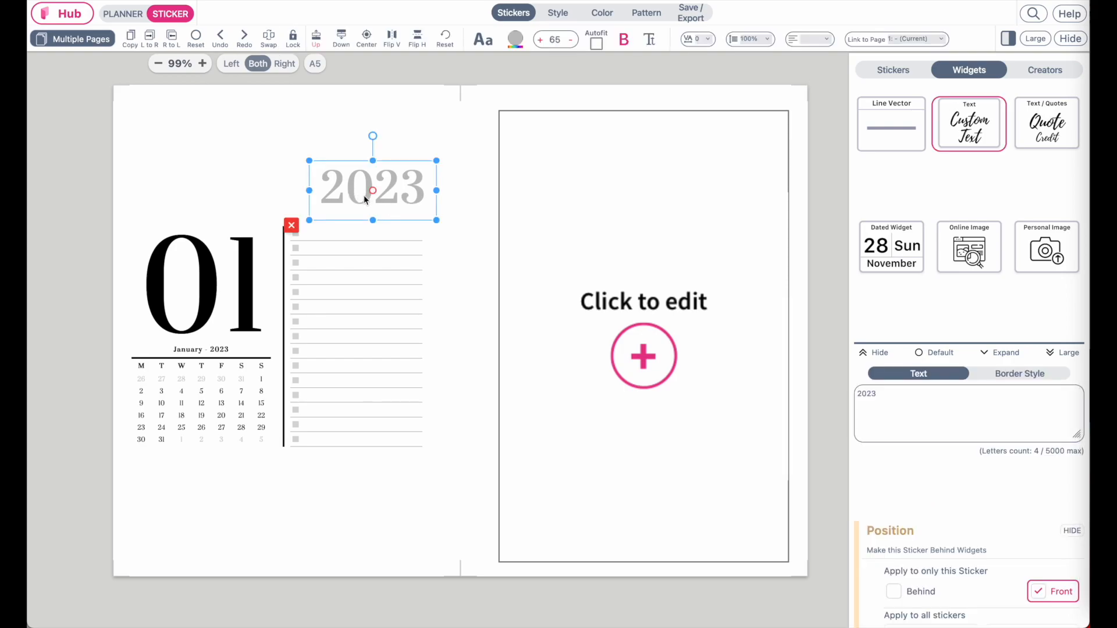
left_click(421, 136)
left_click(371, 188)
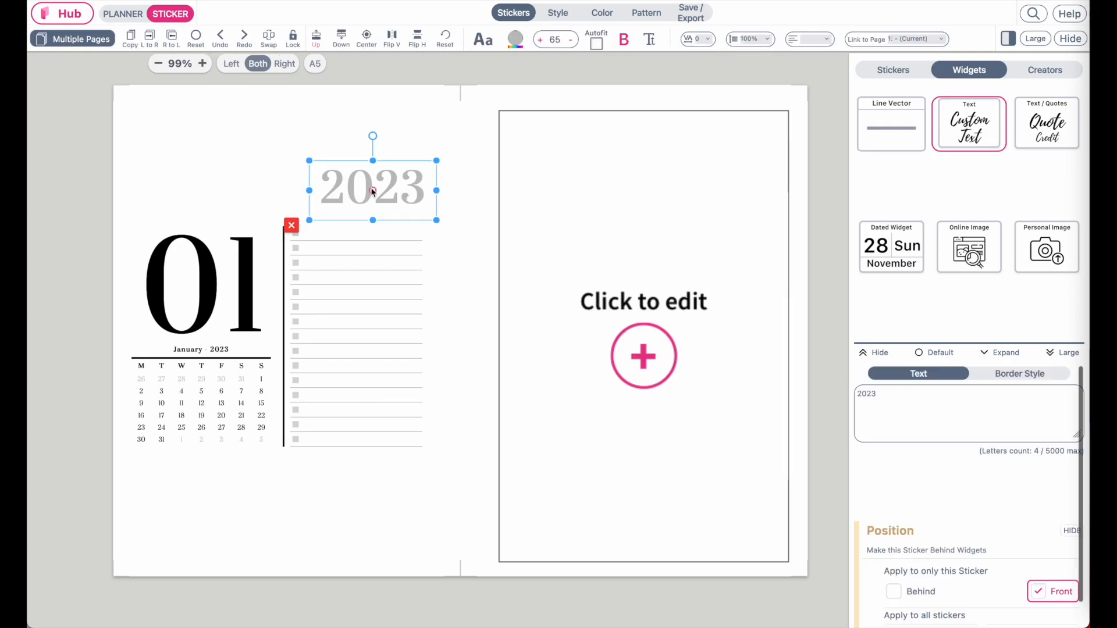
left_click(381, 140)
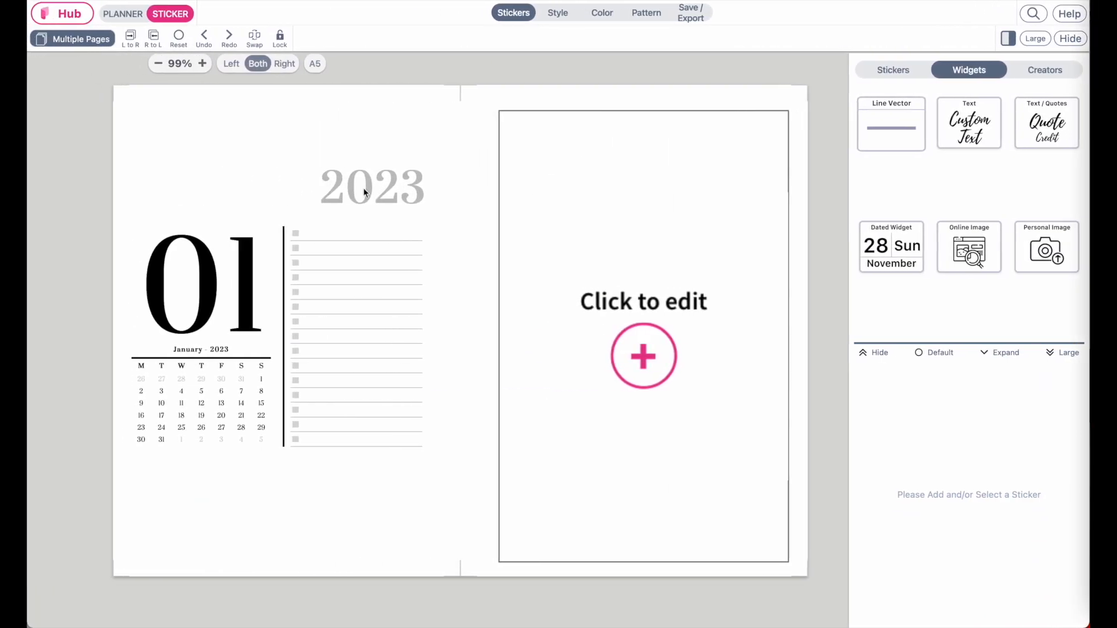
left_click(390, 193)
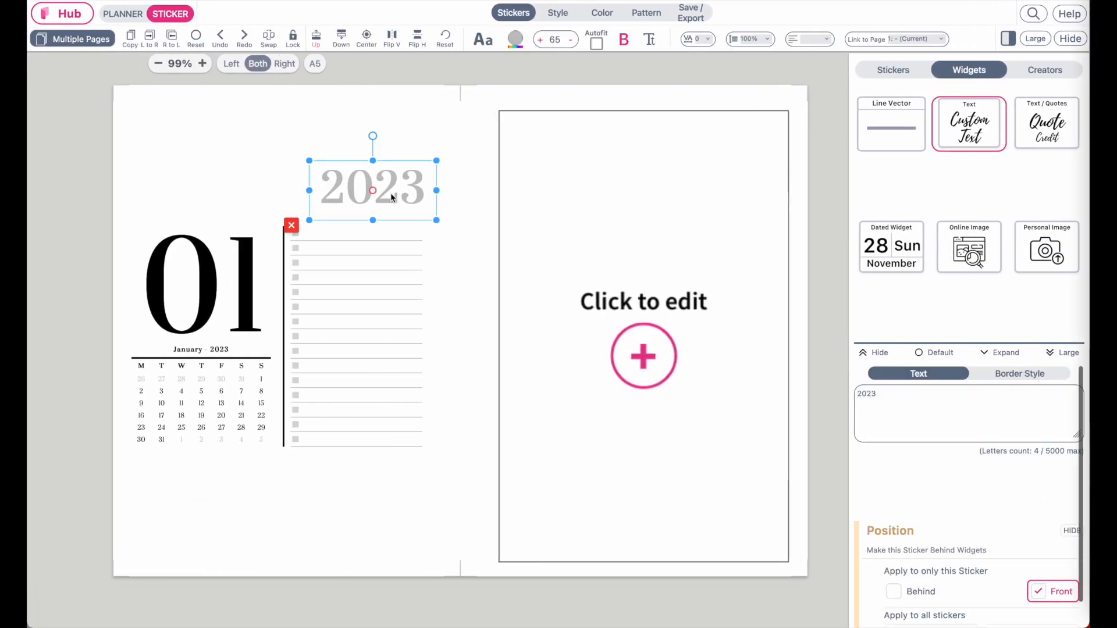
left_click_drag(391, 194, 364, 194)
left_click_drag(410, 161, 431, 146)
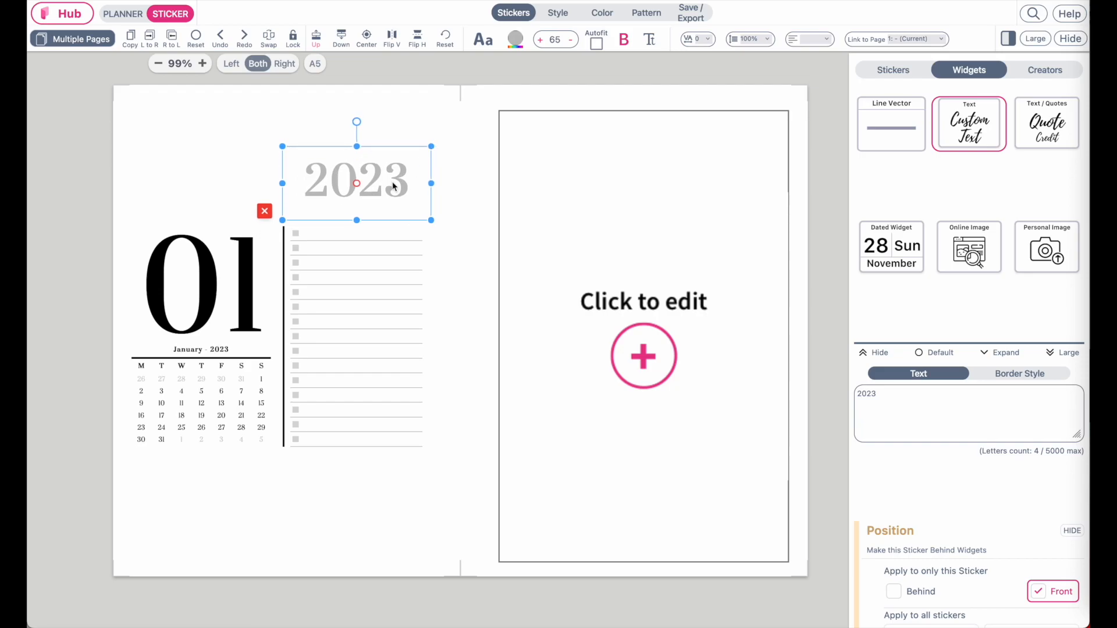
left_click_drag(394, 186, 393, 190)
- Try font sizes 80 and 90 on the 2023 sticker, and finally set it to 85
type("80")
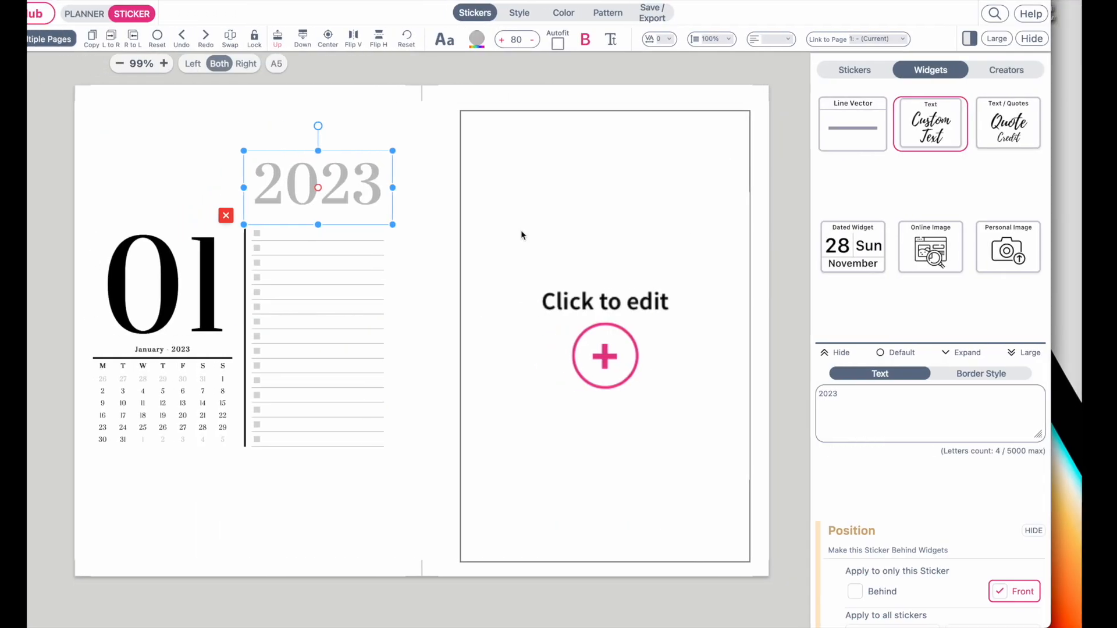
double_click(554, 41)
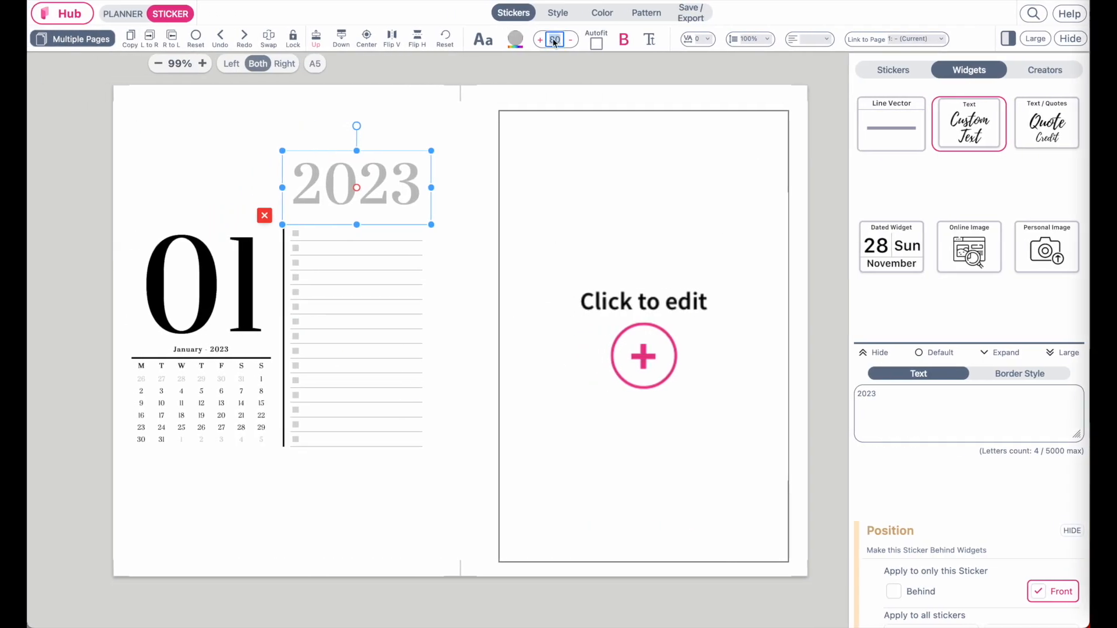
type("90")
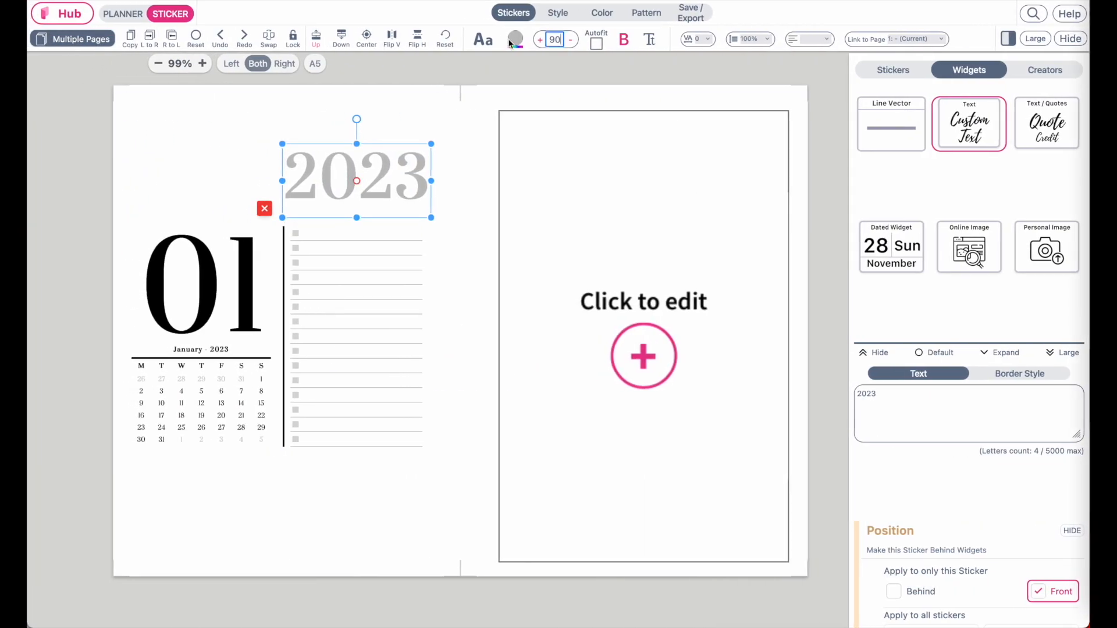
double_click(558, 44)
type("85")
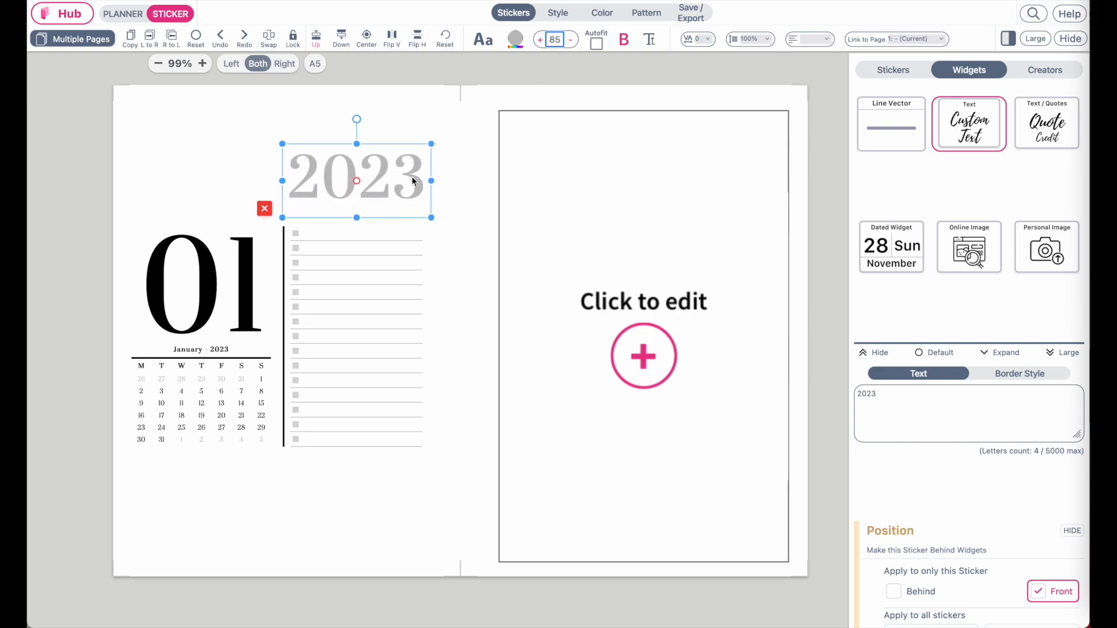
- Nudge the 2023 sticker so its text lines up with the to-do list's side edges and sits slightly closer to it
left_click(417, 125)
scroll(332, 277, "up", 3)
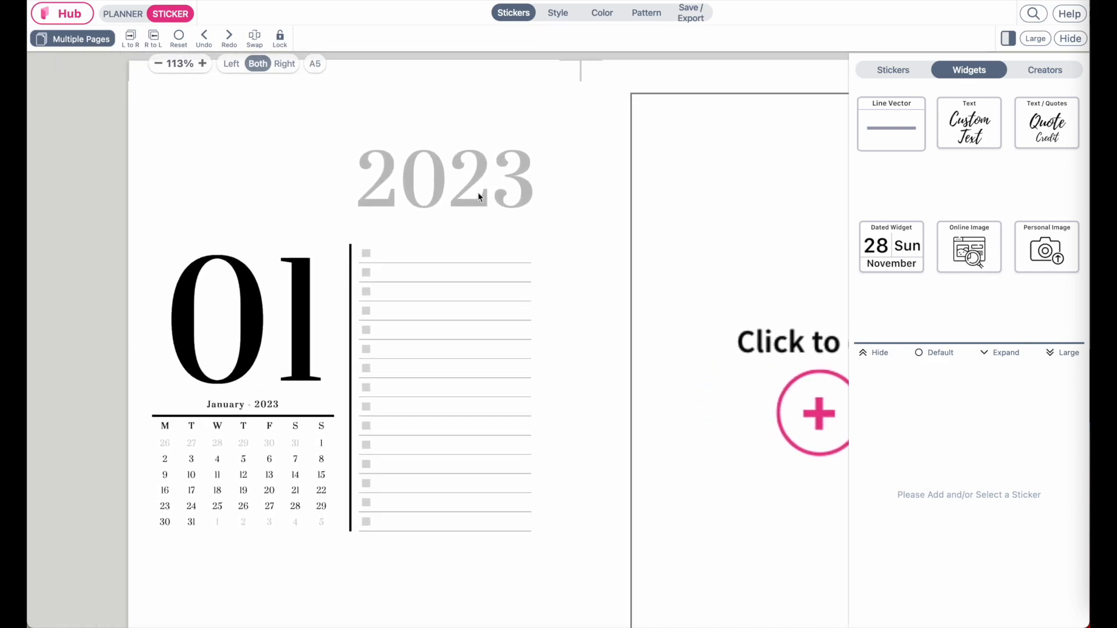
left_click(474, 198)
left_click(296, 232)
scroll(296, 233, "up", 2)
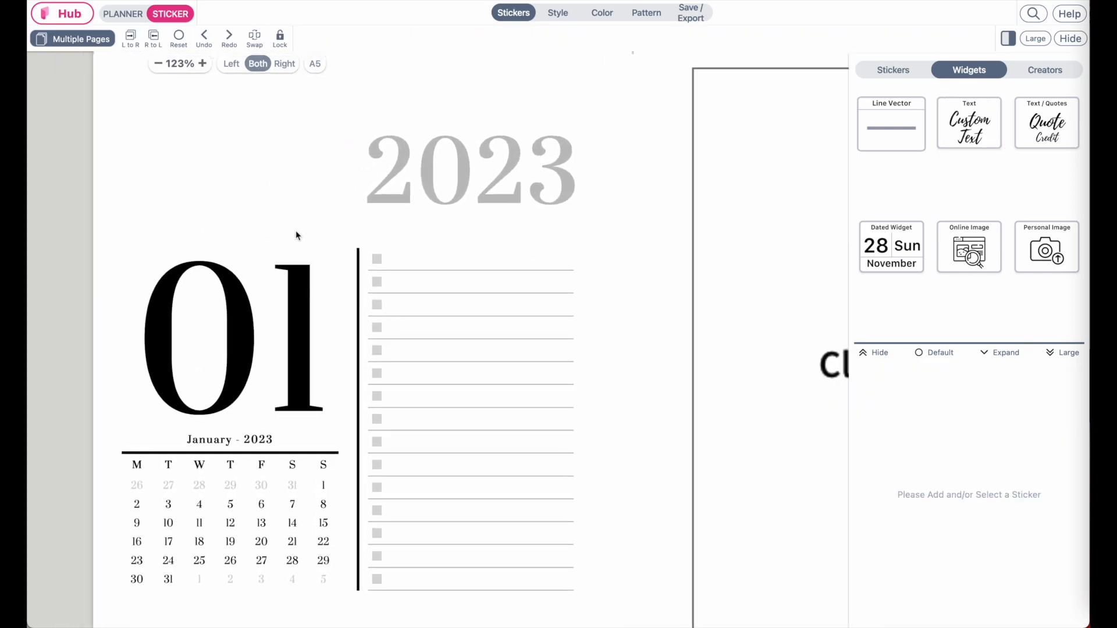
left_click(474, 169)
left_click_drag(474, 175, 473, 175)
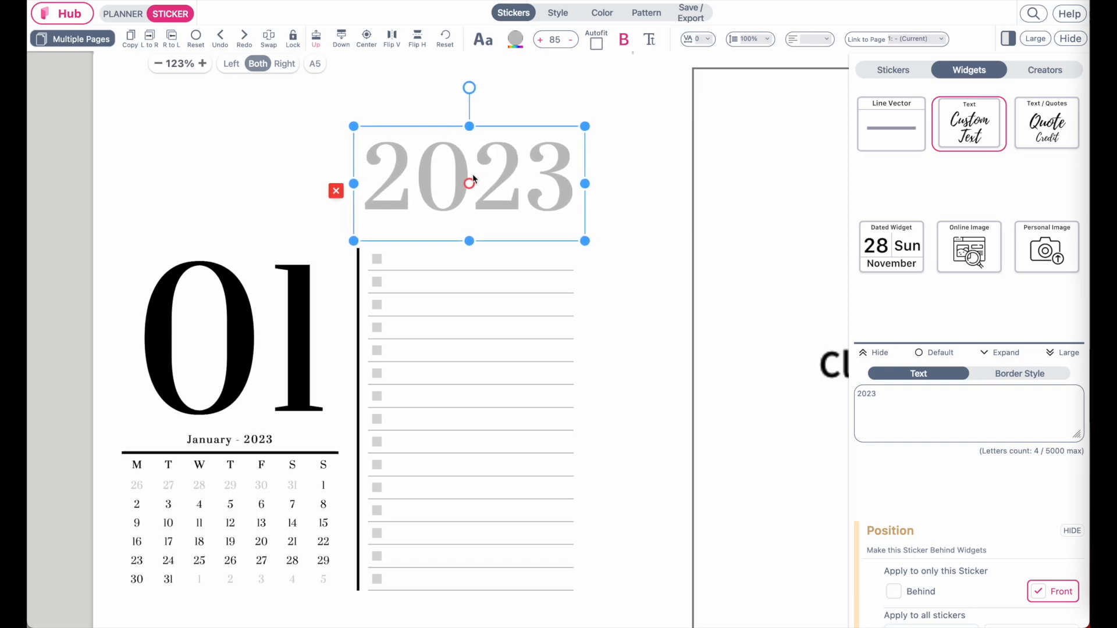
left_click(304, 167)
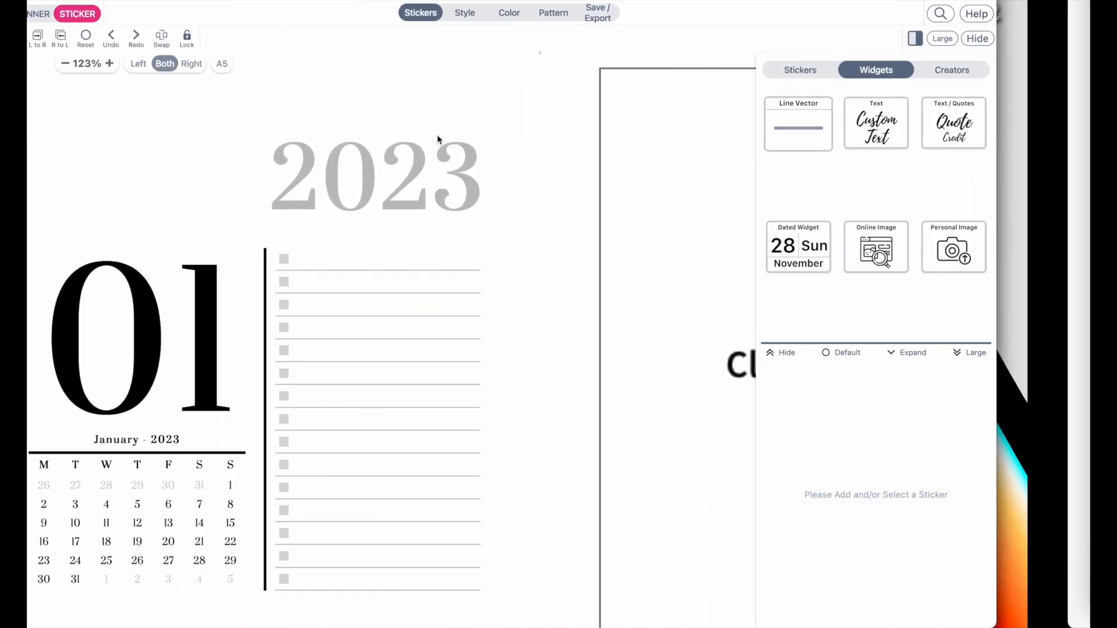
- Add a third custom text sticker above the 01, beside the 2023, and replace its sample quote with "Twenty Twenty-three"
left_click(976, 130)
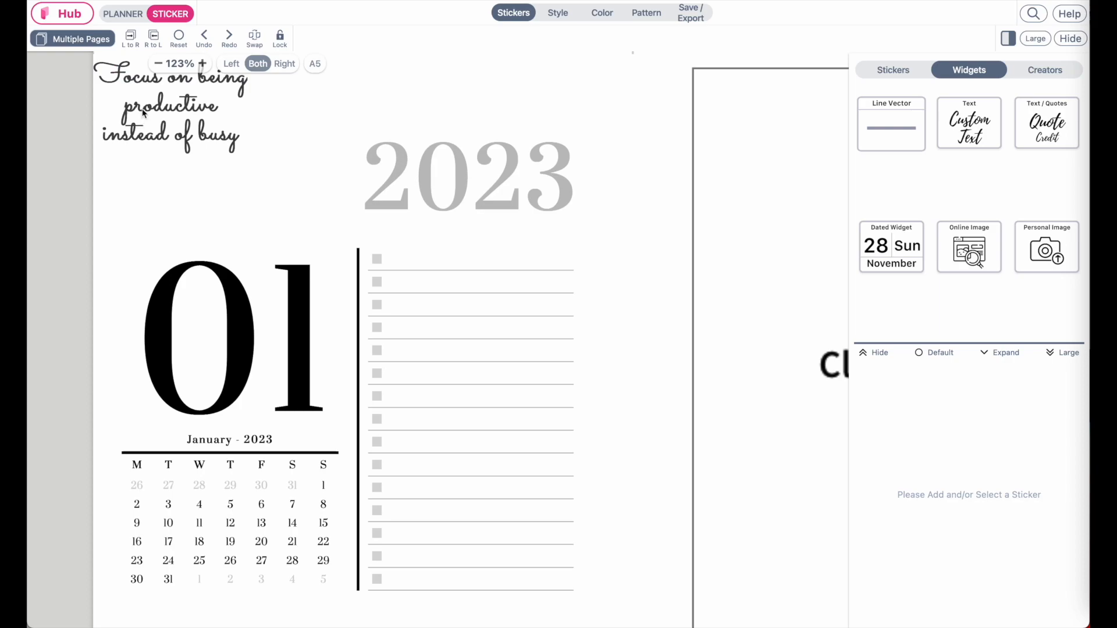
left_click_drag(1017, 397, 853, 396)
type("TWENTY")
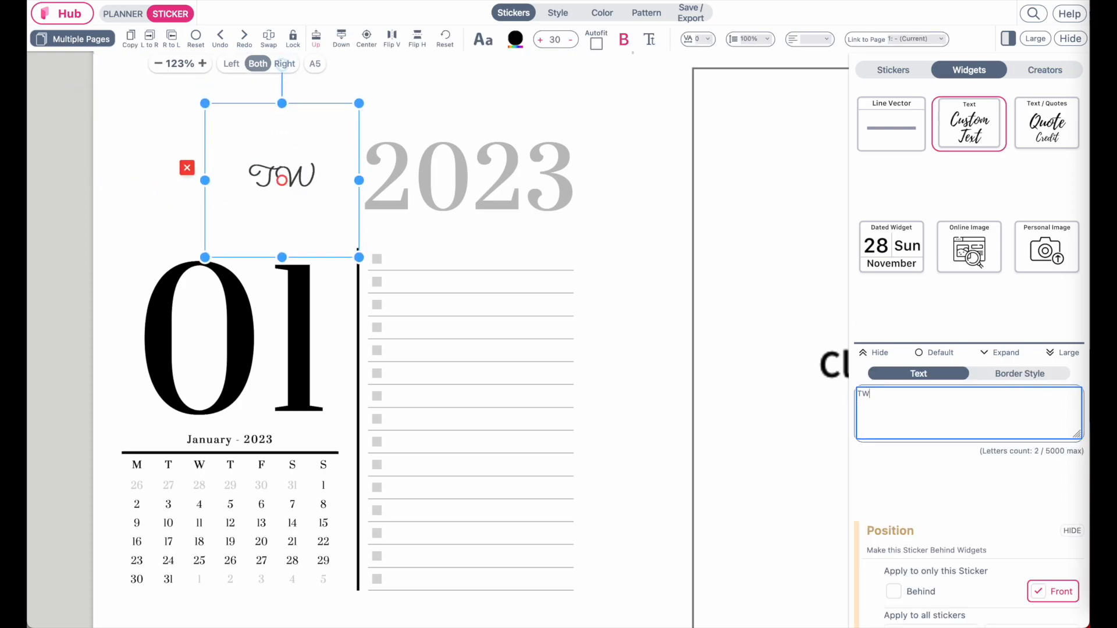
key("BackSpace")
key("BackSpace")
key("BackSpace")
key("BackSpace")
key("BackSpace")
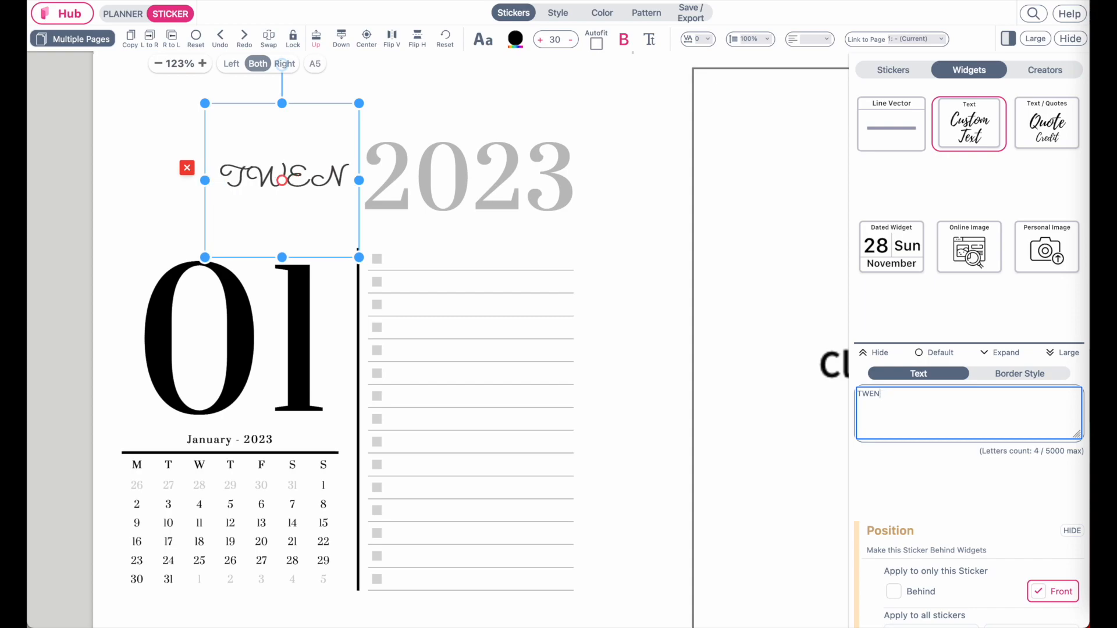
type("wenty")
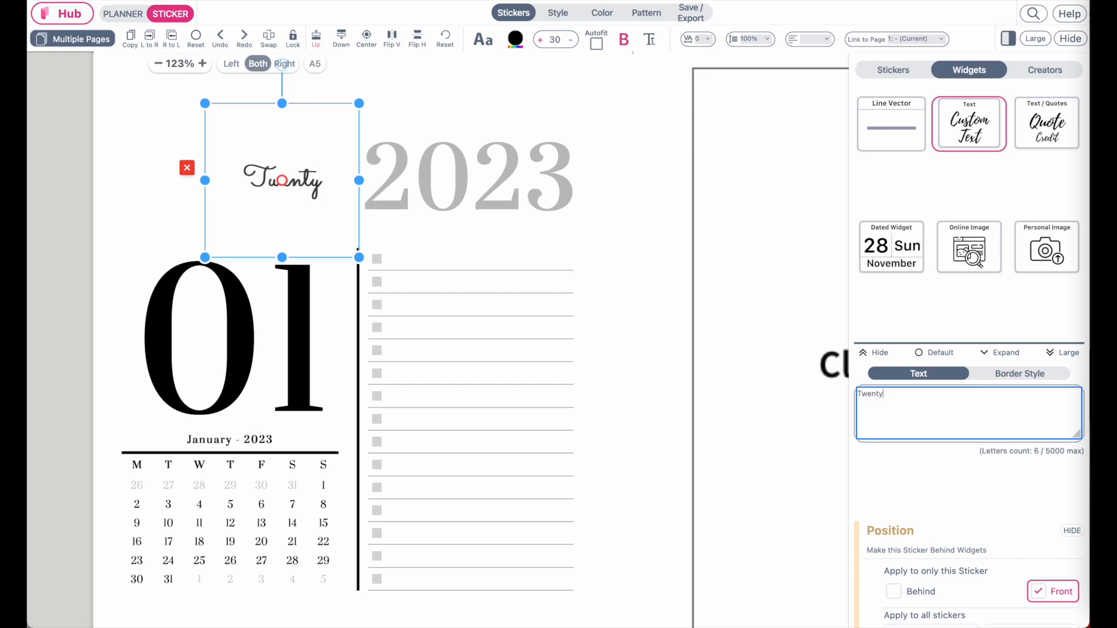
type(" Twenty")
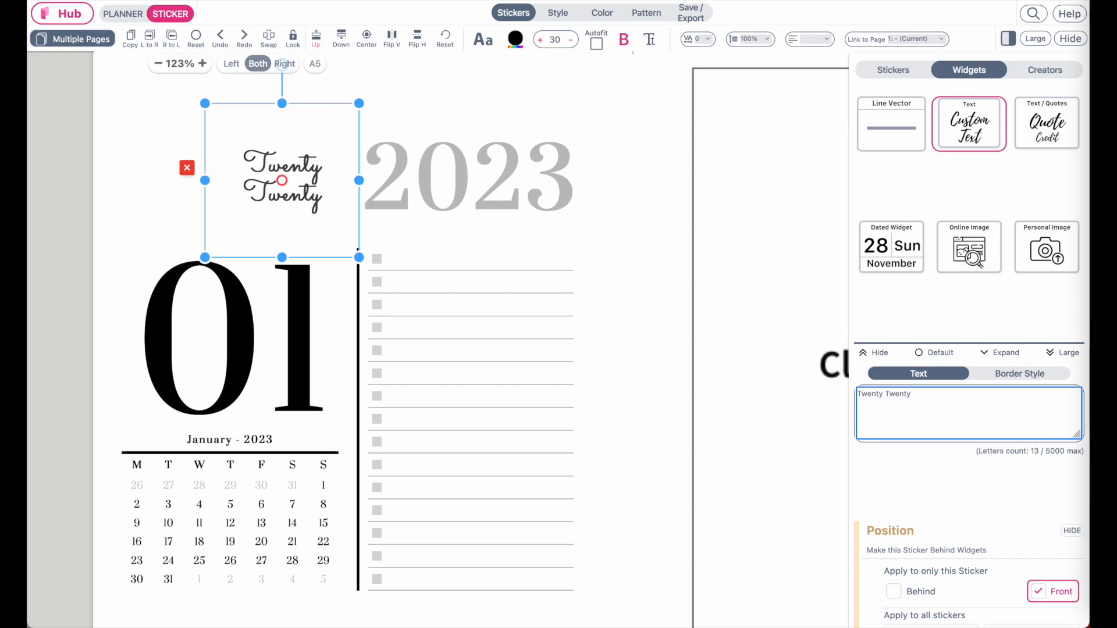
type("-three")
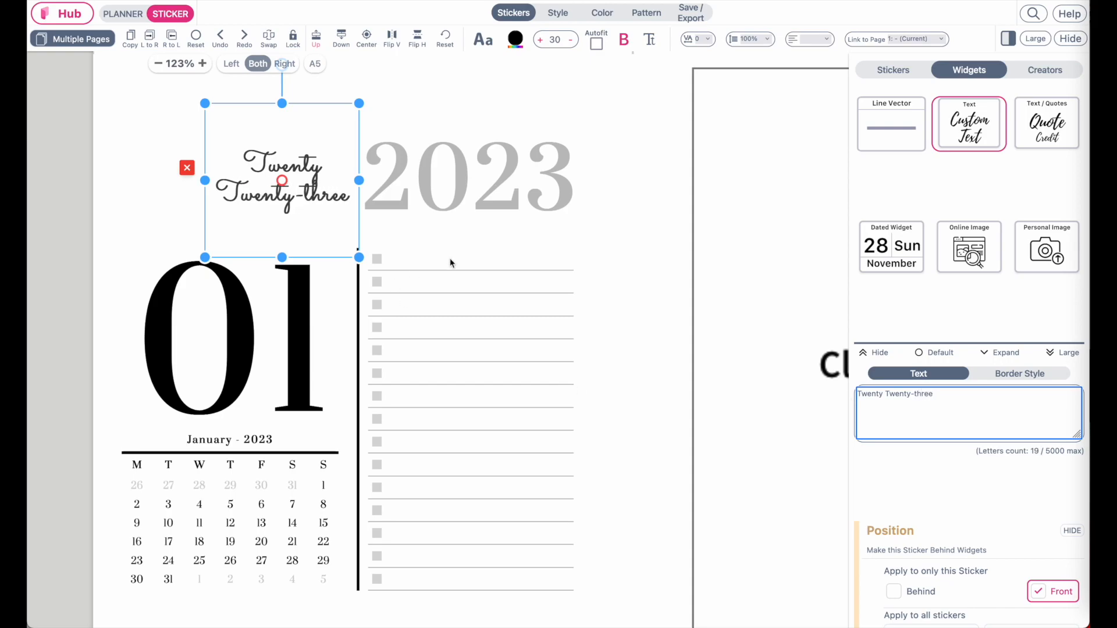
- Set the "Twenty Twenty-three" sticker's font to Winter Pen and reshape its box so the text fits on one line
left_click(481, 41)
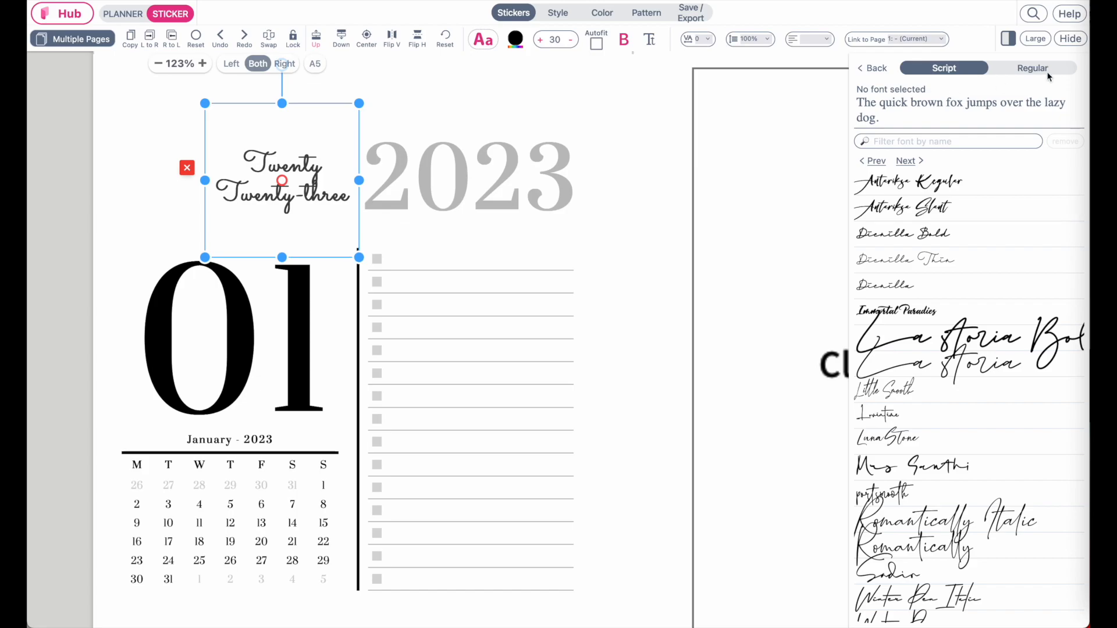
scroll(951, 279, "down", 3)
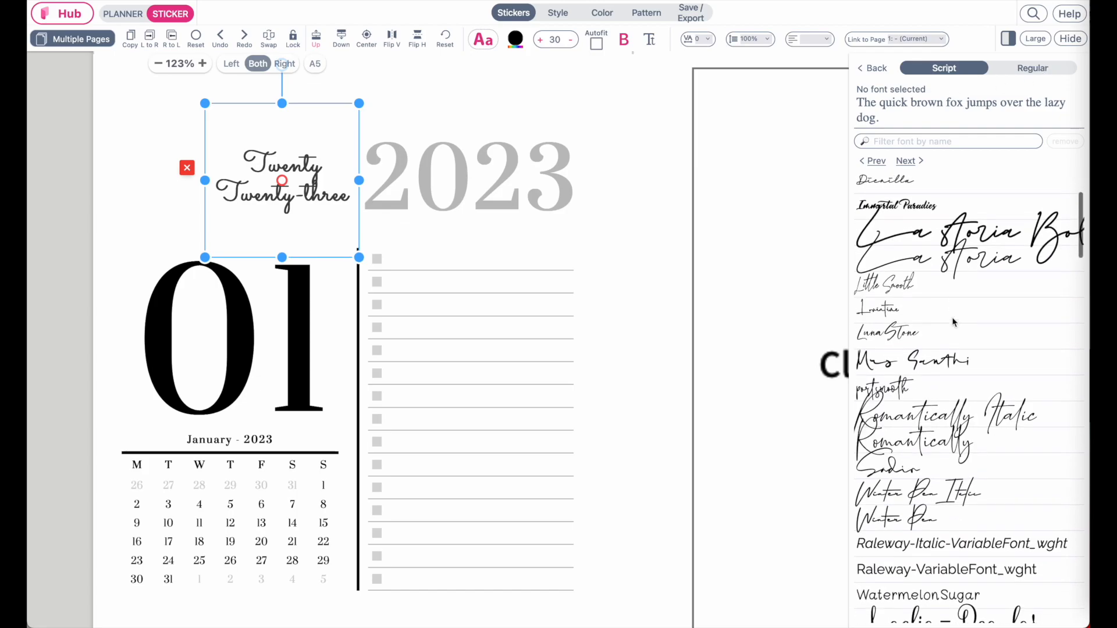
scroll(954, 322, "down", 7)
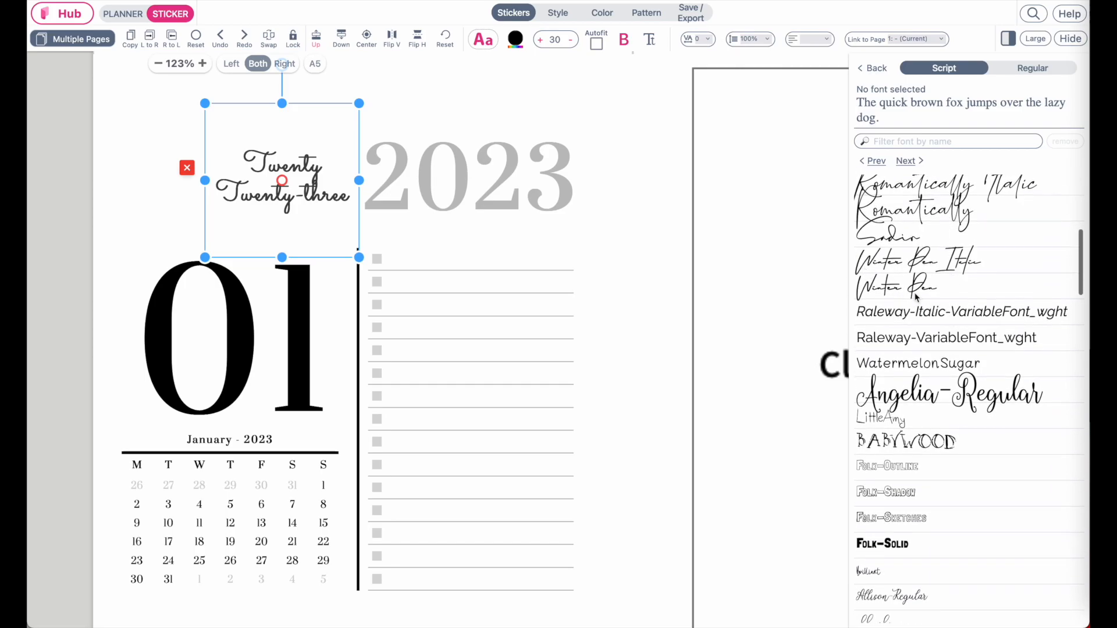
left_click(914, 295)
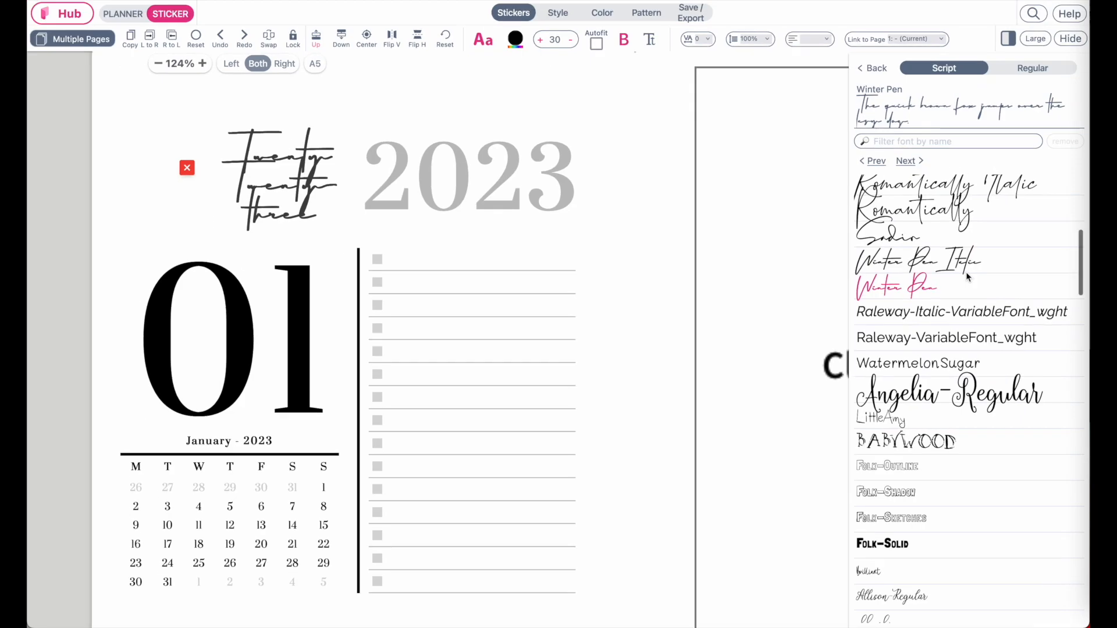
left_click(283, 146)
left_click_drag(371, 263, 452, 175)
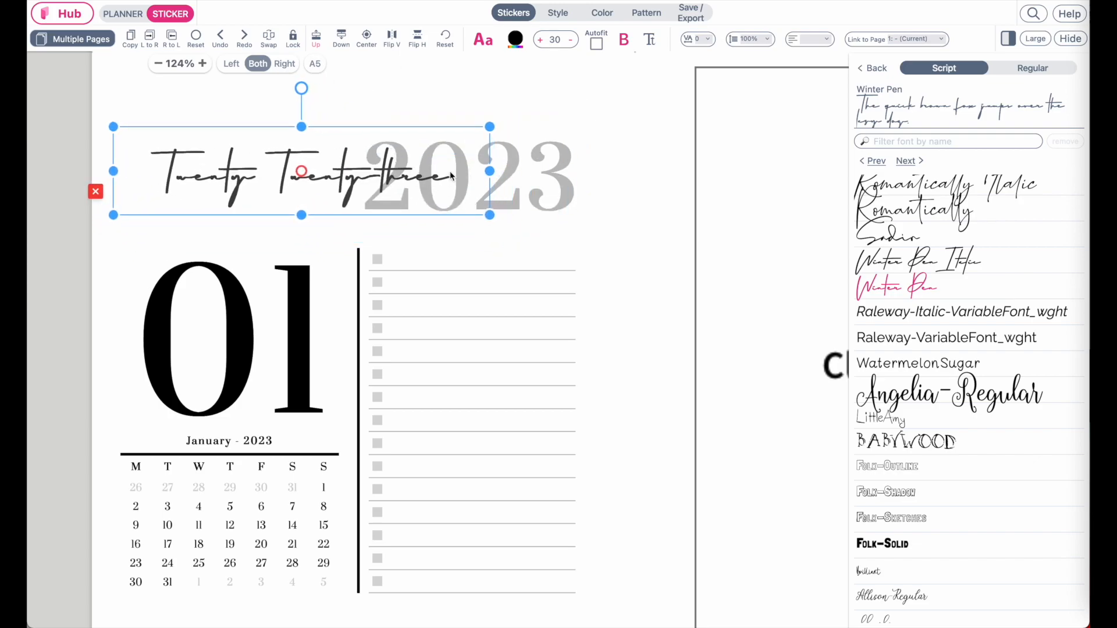
- Colour the "Twenty Twenty-three" text black and turn off its bold style
left_click(516, 39)
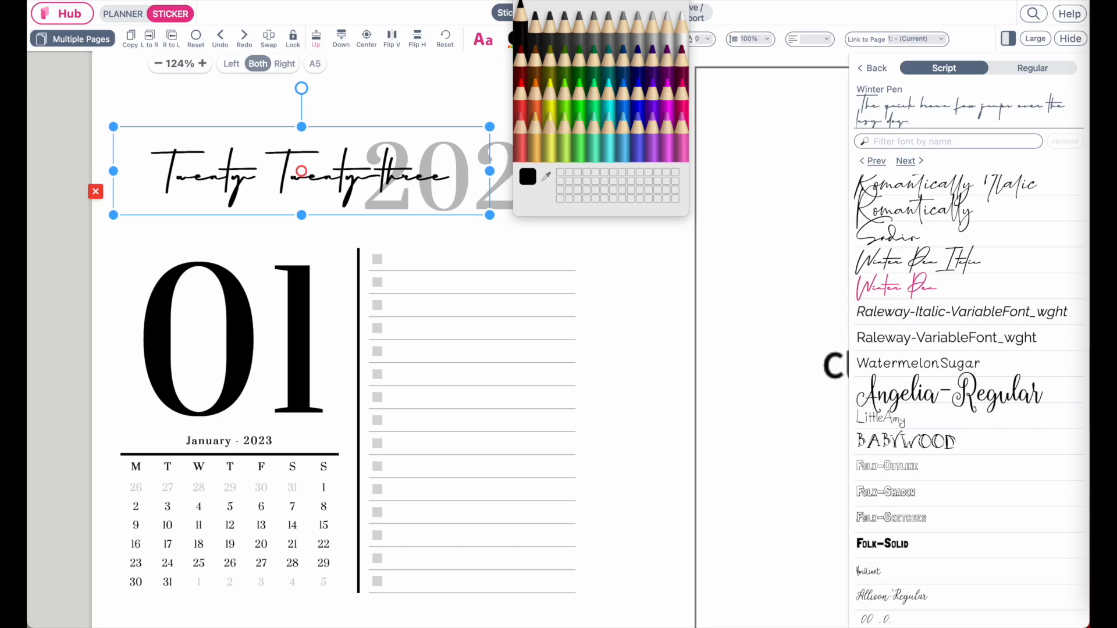
left_click_drag(539, 0, 539, 56)
left_click(519, 55)
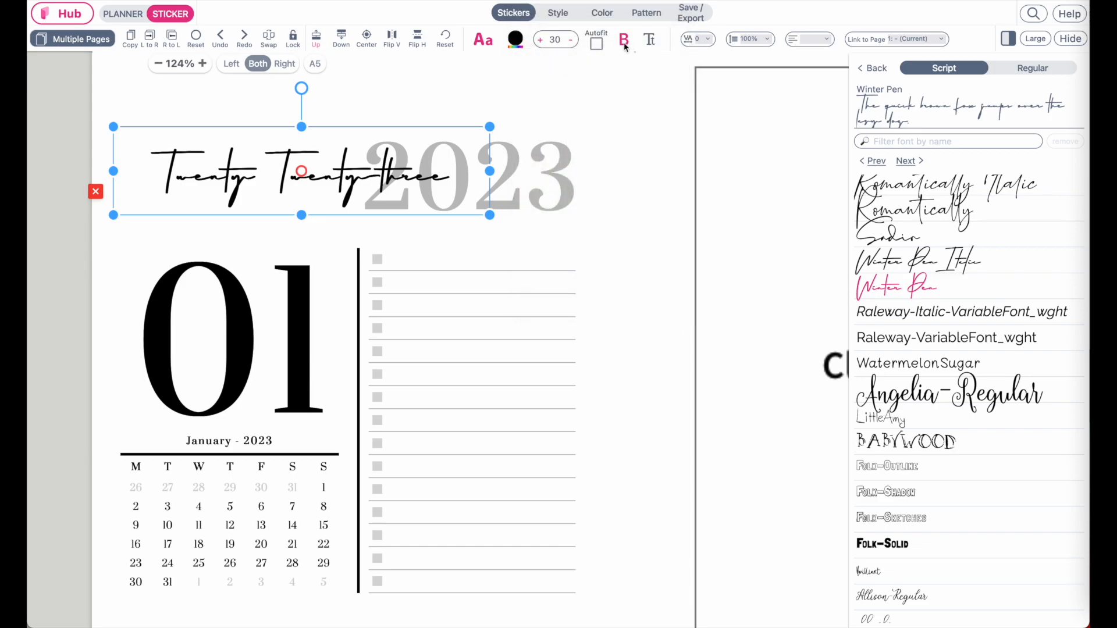
left_click(624, 43)
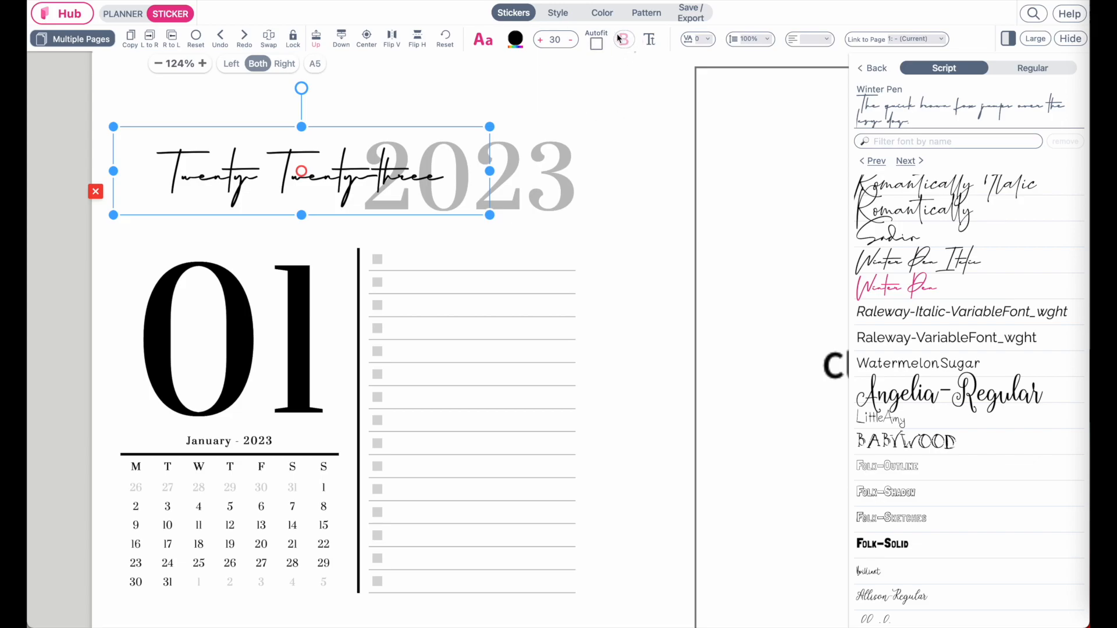
- Position the "Twenty Twenty-three" sticker above the 01 so its end overlaps the first digits of the grey 2023
mouse_move(303, 178)
left_mouse_down()
mouse_move(312, 180)
mouse_move(289, 179)
mouse_move(321, 179)
mouse_move(312, 179)
left_mouse_up()
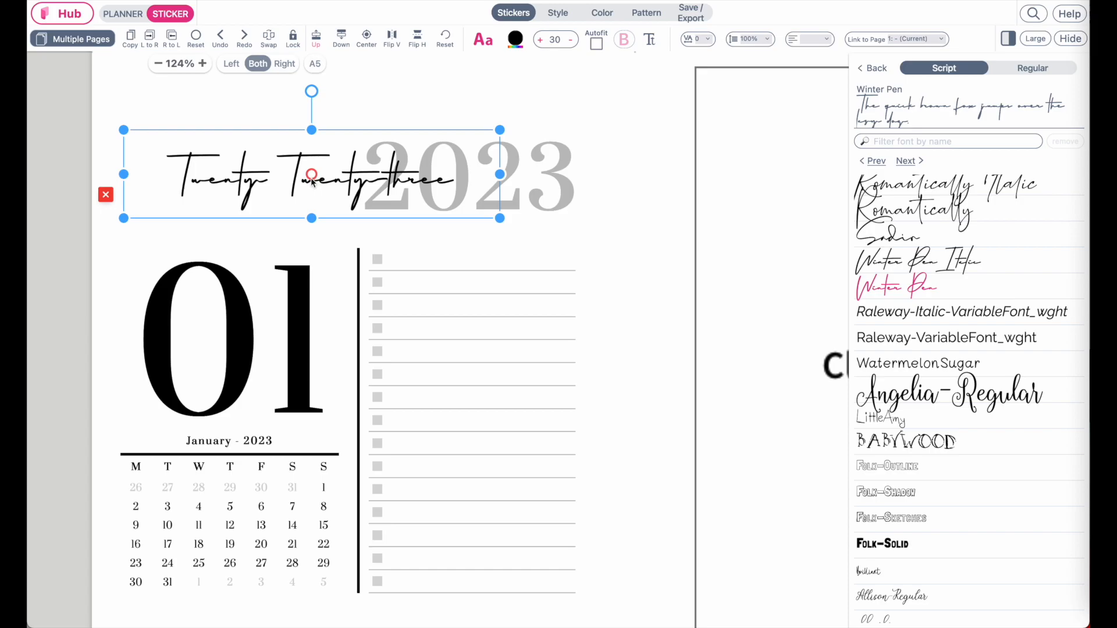
left_click(355, 120)
scroll(359, 278, "down", 3)
scroll(359, 277, "left", 2)
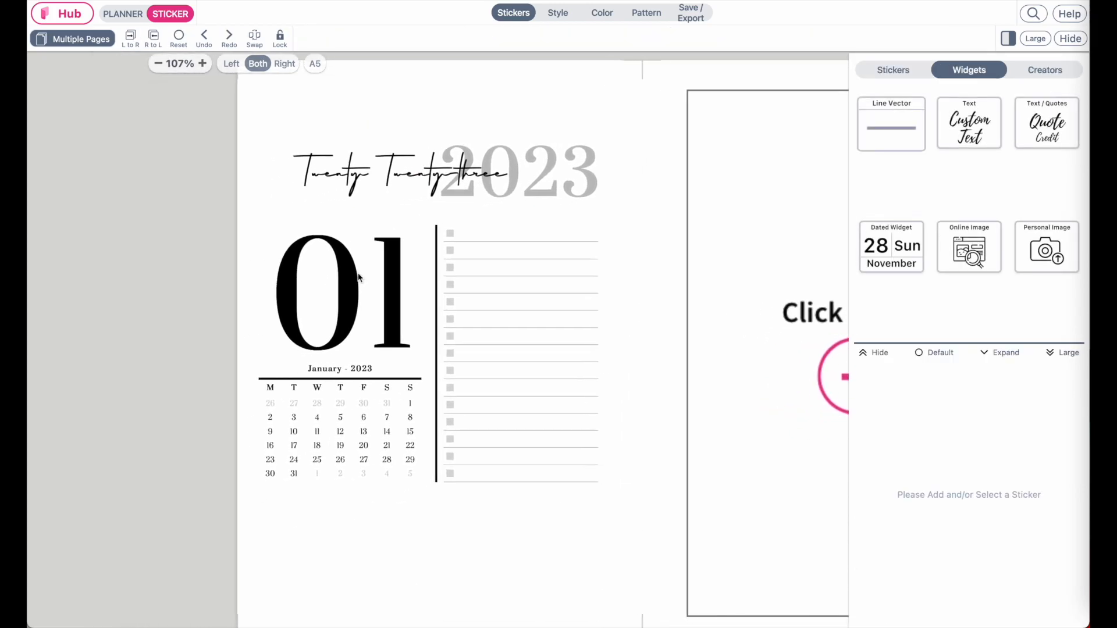
scroll(359, 278, "left", 1)
left_click(552, 170)
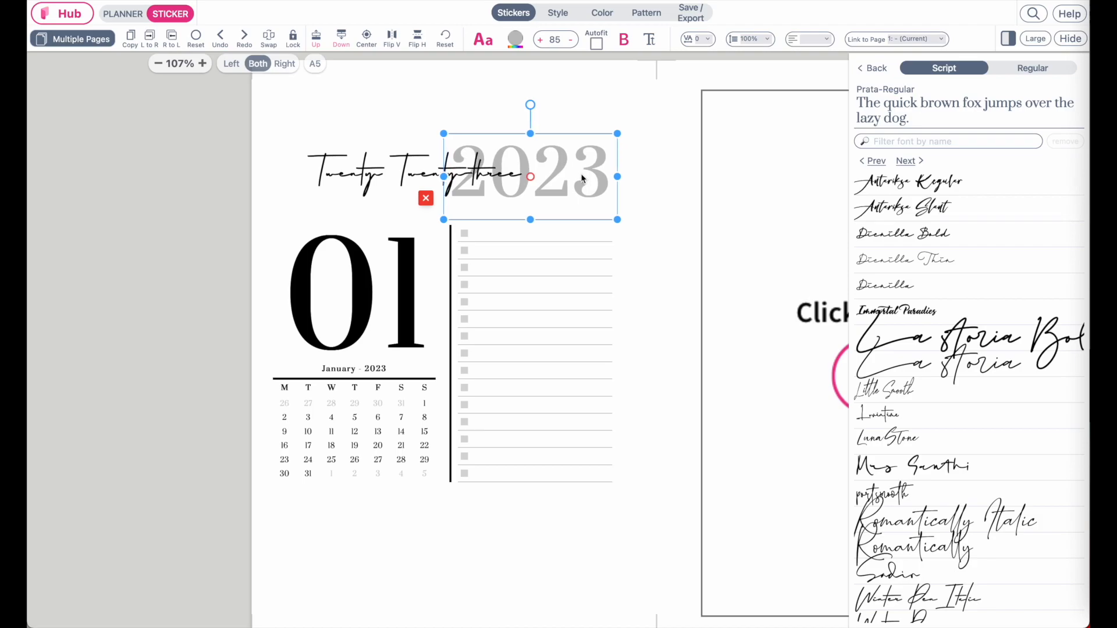
left_click(371, 170)
left_click_drag(373, 172, 372, 173)
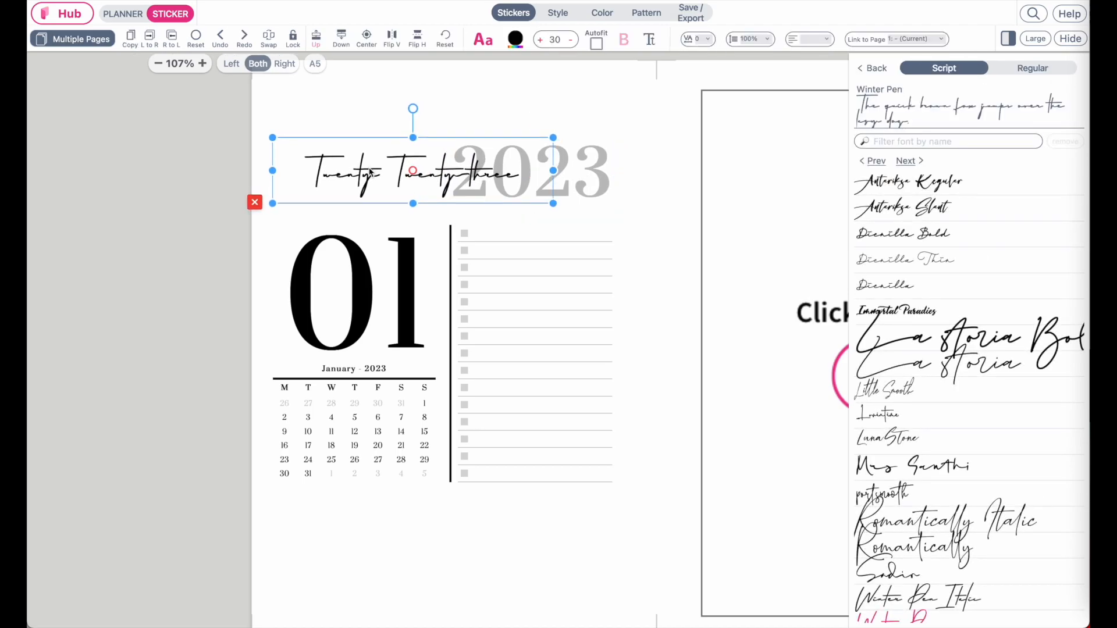
left_click(363, 111)
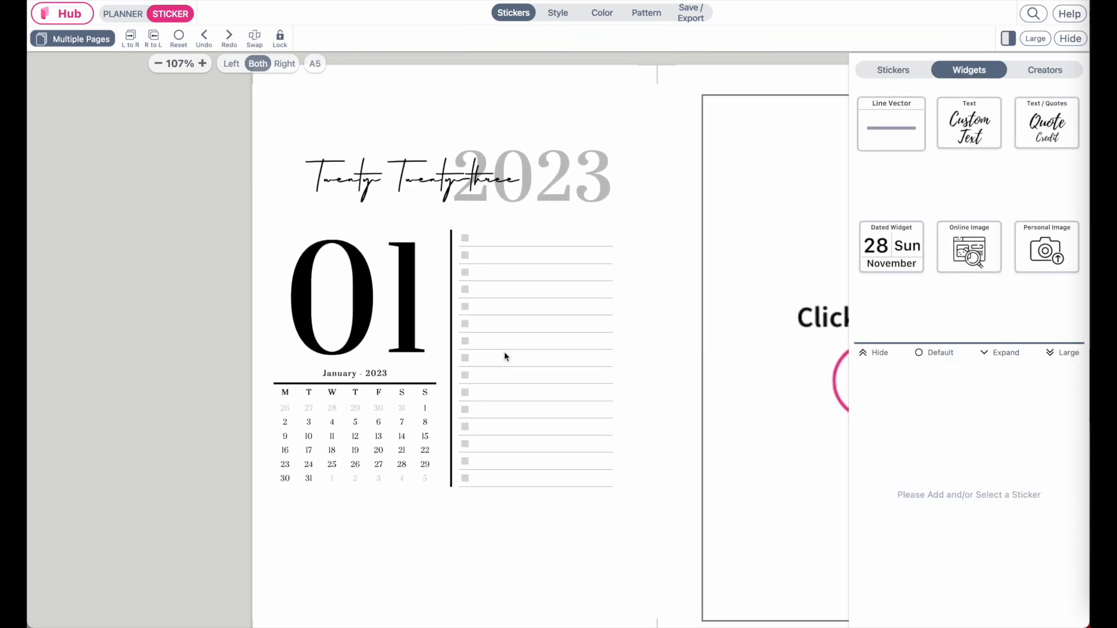
- Compare the finished left page with the reference spread and examine how the reference's right page is divided
scroll(505, 357, "up", 1)
key("ctrl+Right")
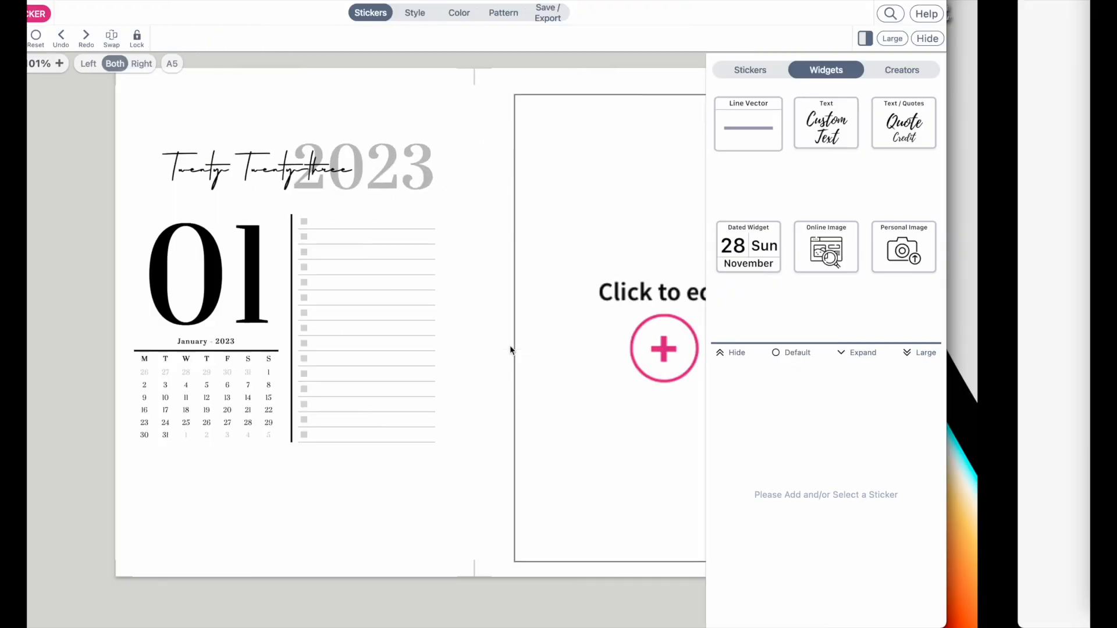
scroll(509, 349, "up", 3)
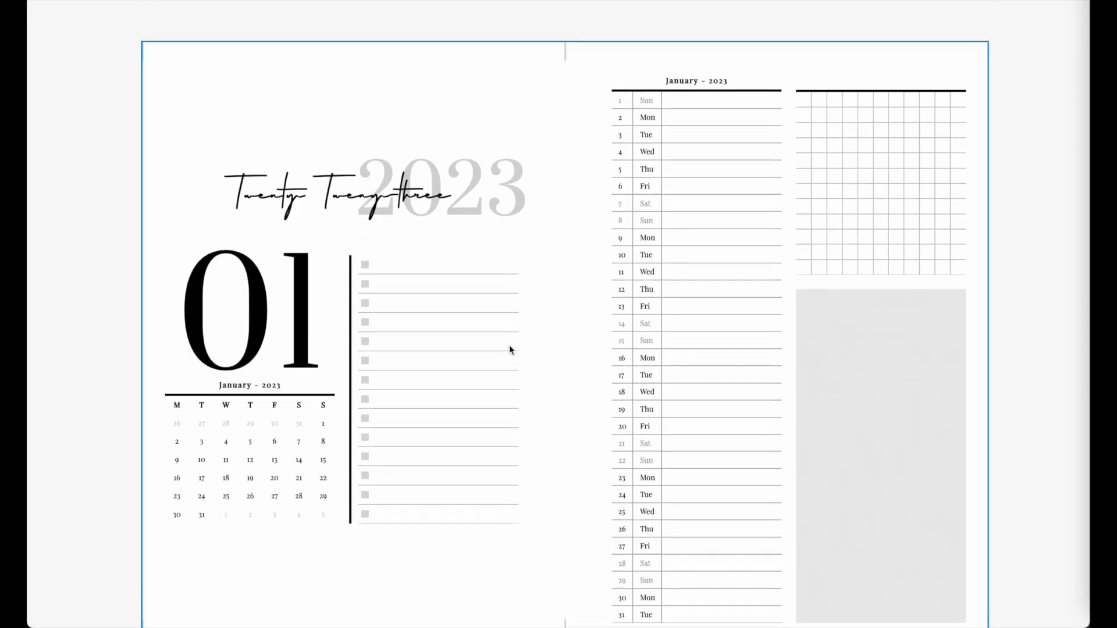
key("ctrl+Left")
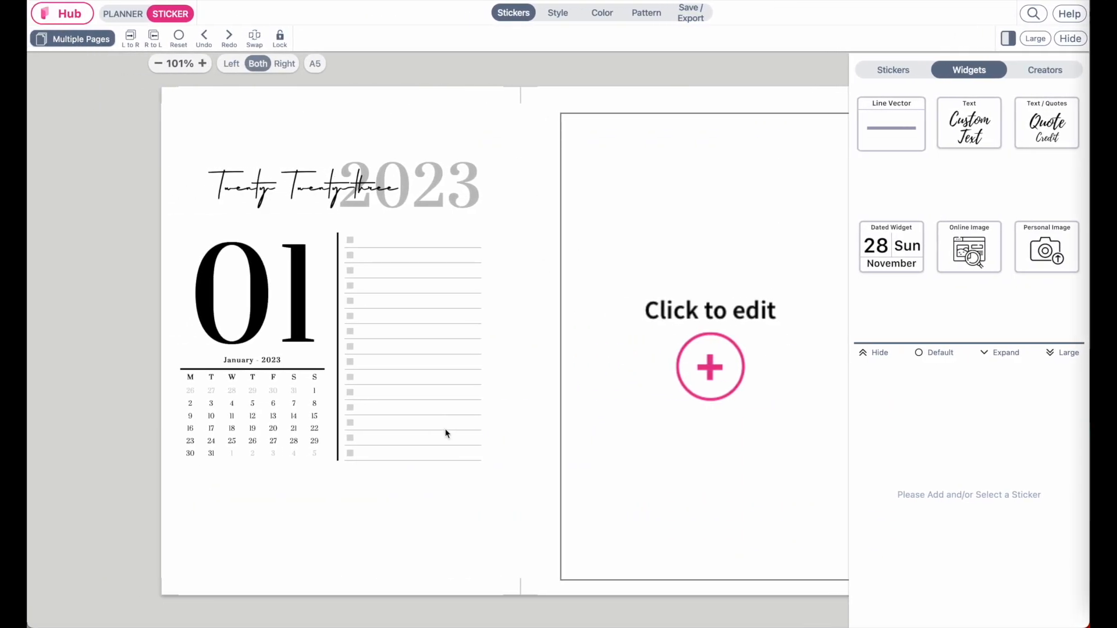
key("ctrl+Right")
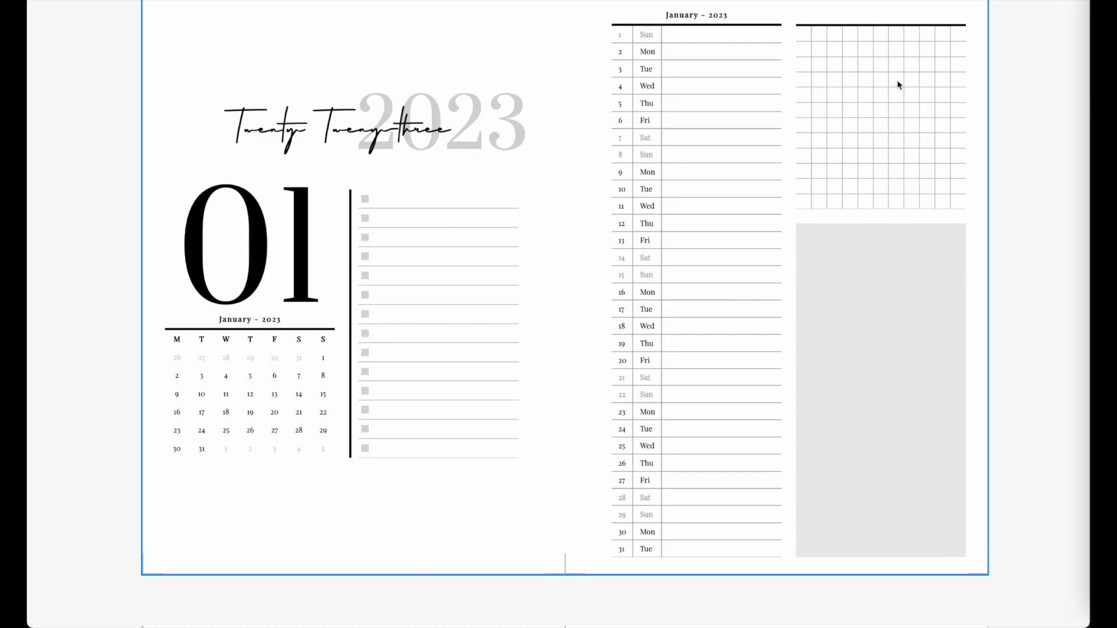
scroll(724, 246, "down", 10)
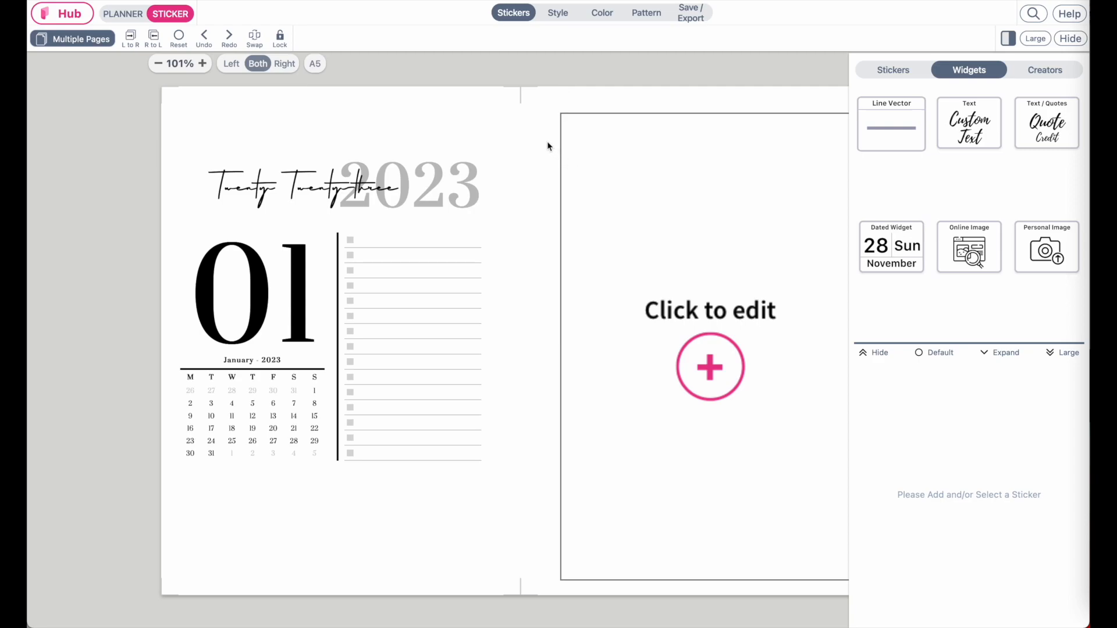
- Switch to planner editing and split the right page's layout into two equal columns, each with its own widget area
left_click(116, 14)
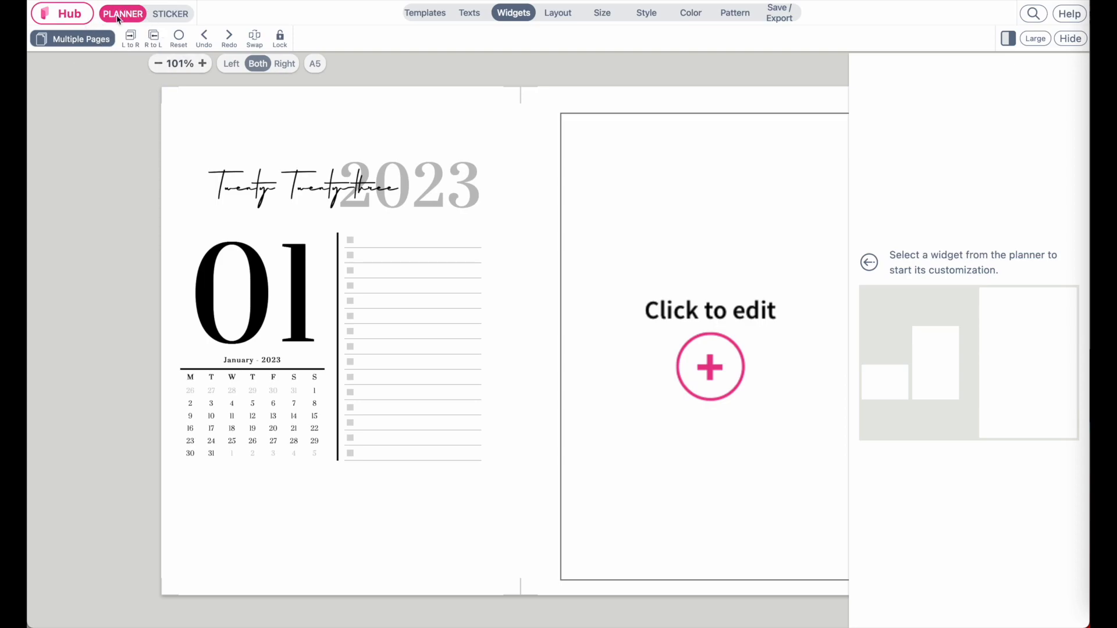
left_click_drag(668, 104, 540, 113)
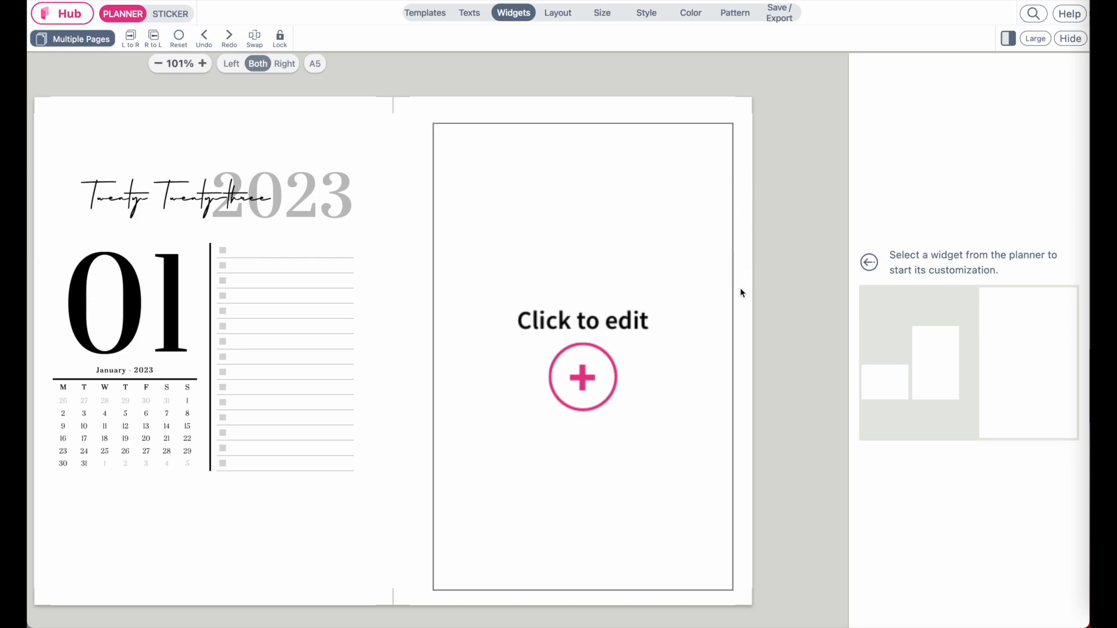
left_click(573, 13)
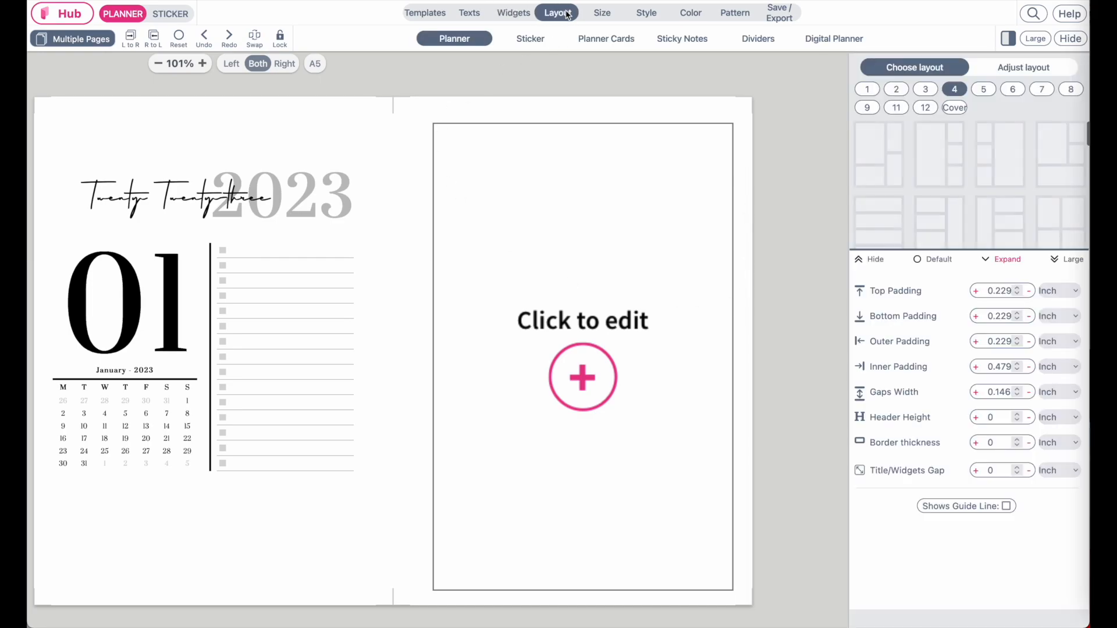
left_click(1040, 70)
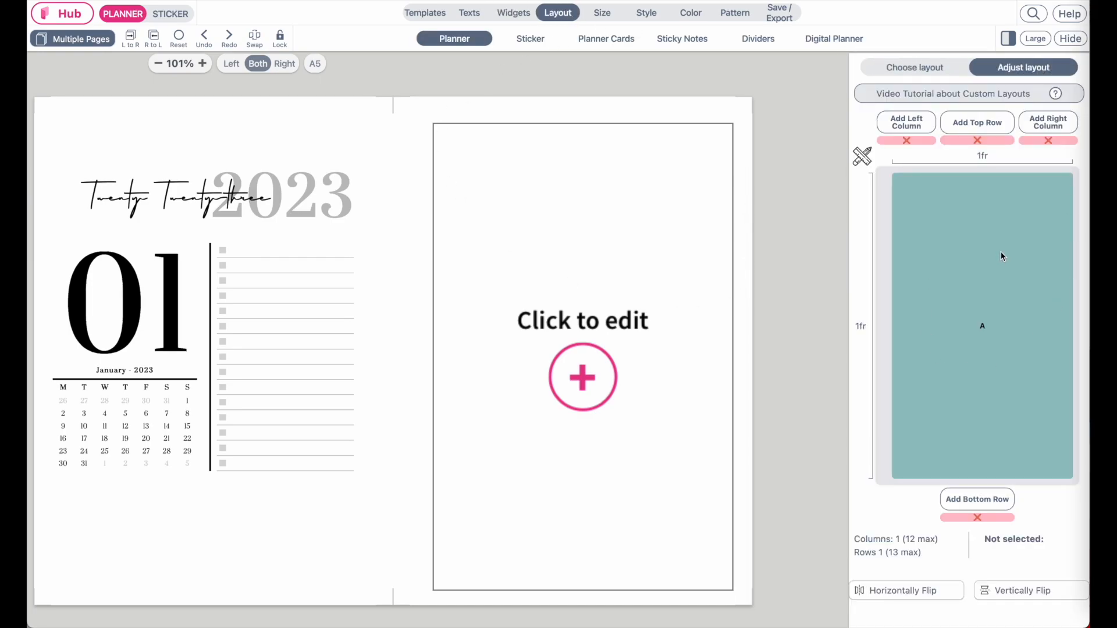
left_click(1058, 121)
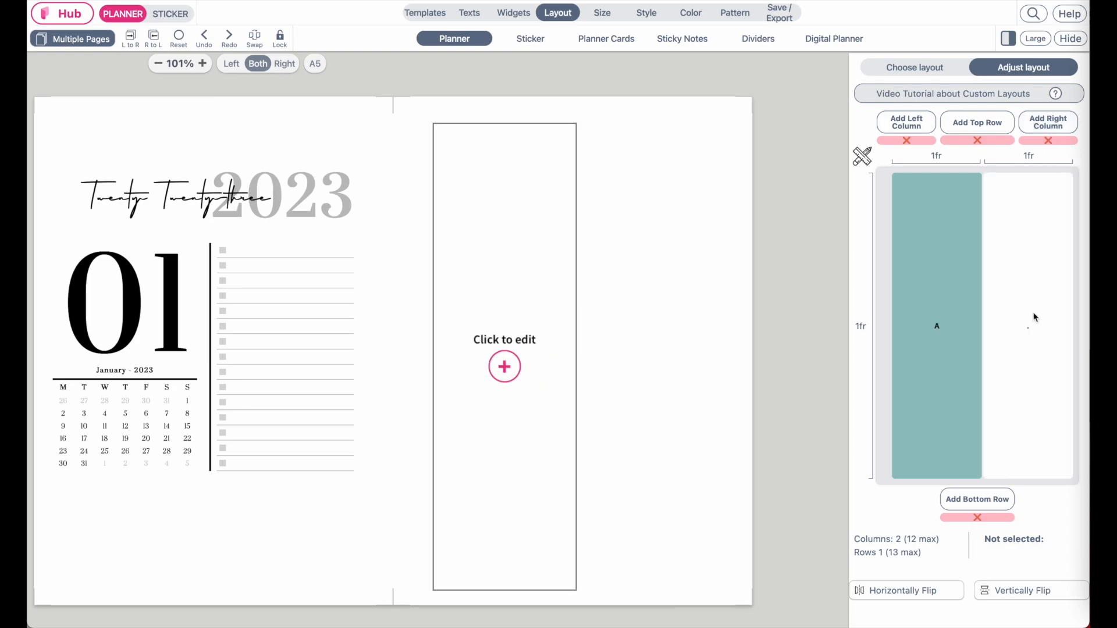
left_click(1031, 341)
left_click(1028, 326)
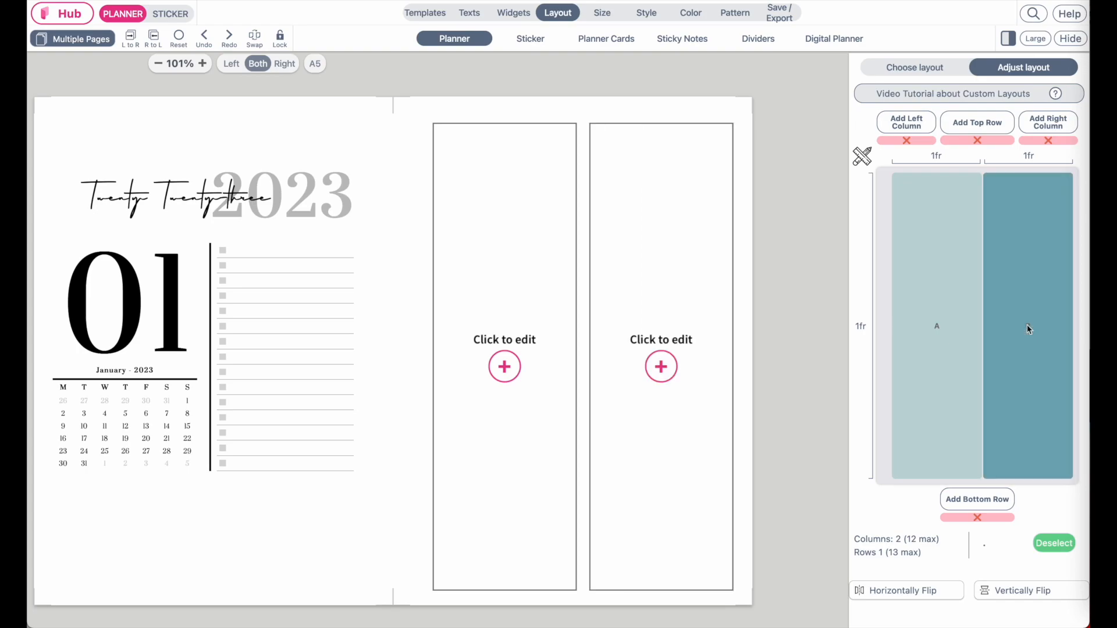
- Add a top row to the right page's layout, extend area A to full height and create a widget area above B
left_click(992, 119)
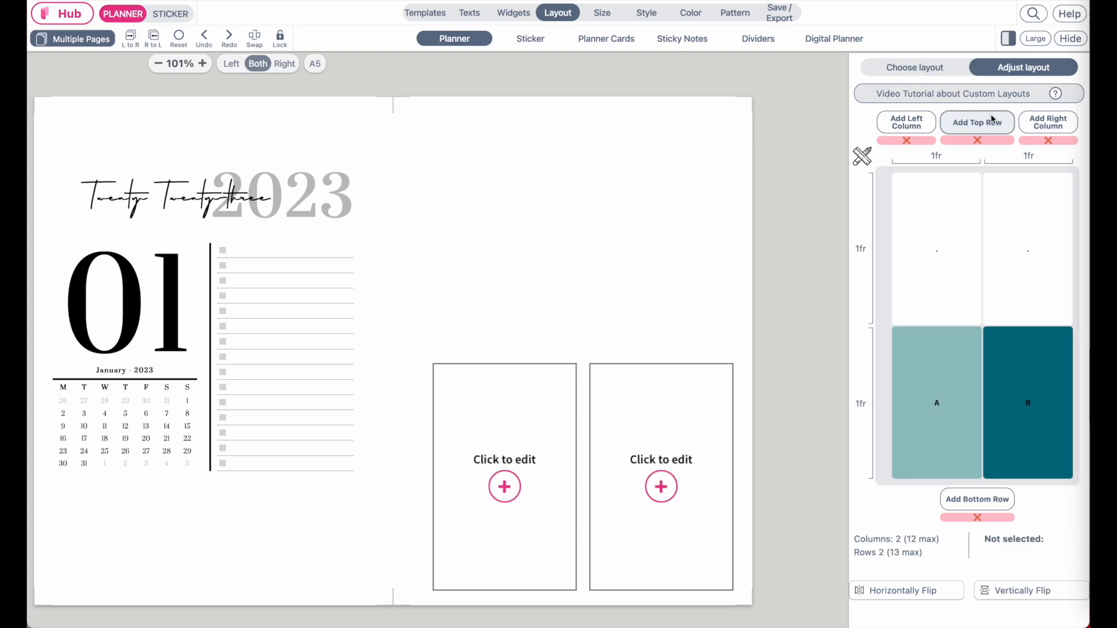
left_click(967, 359)
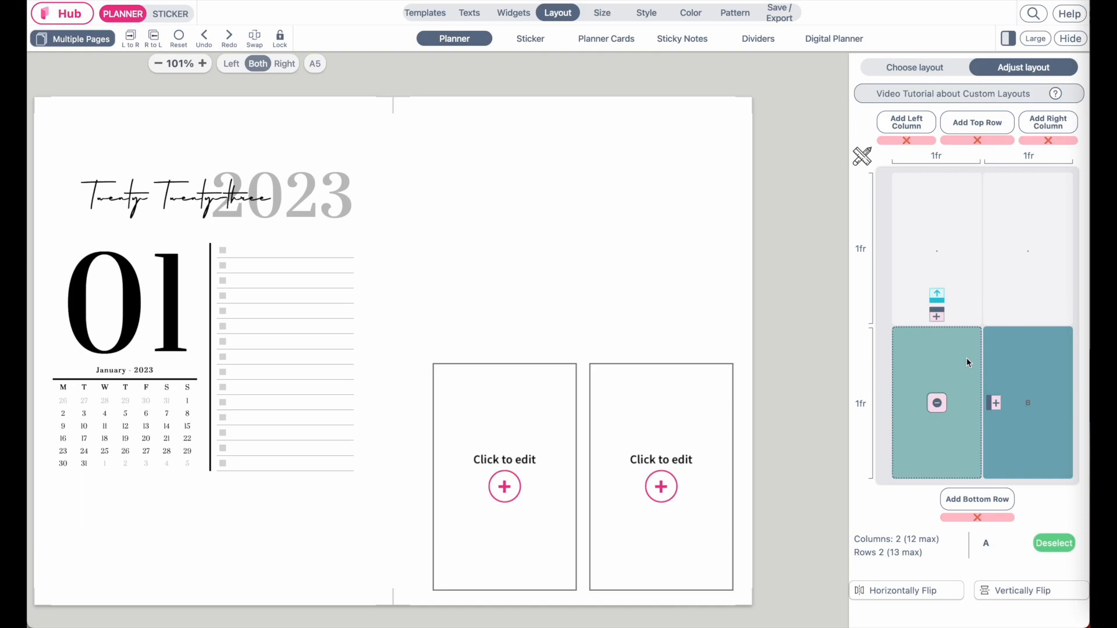
left_click(937, 293)
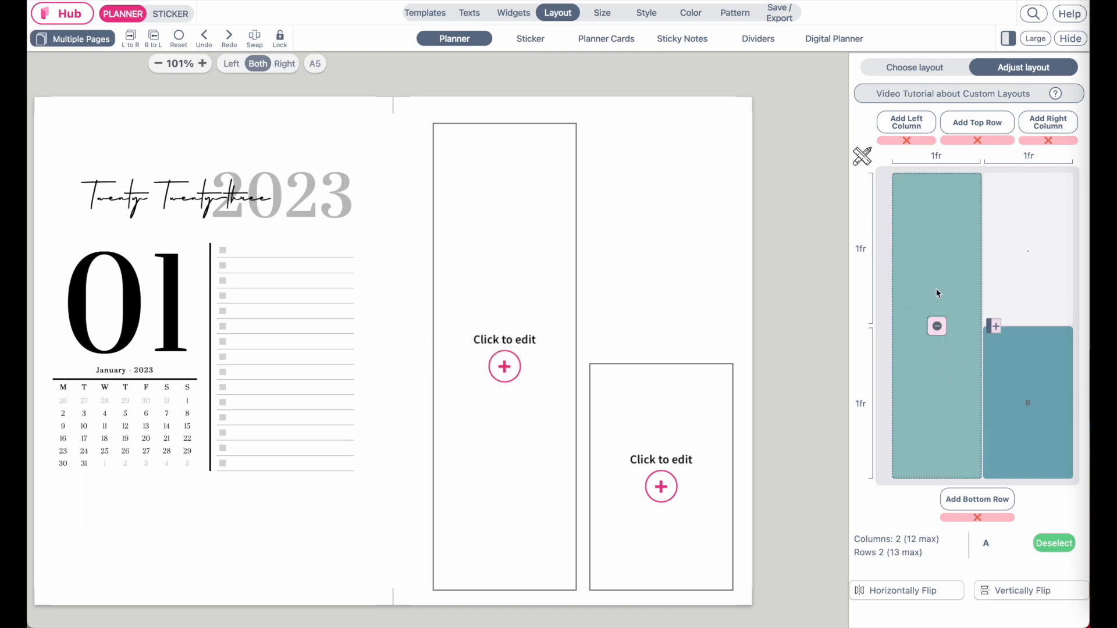
left_click(1012, 261)
left_click(1027, 249)
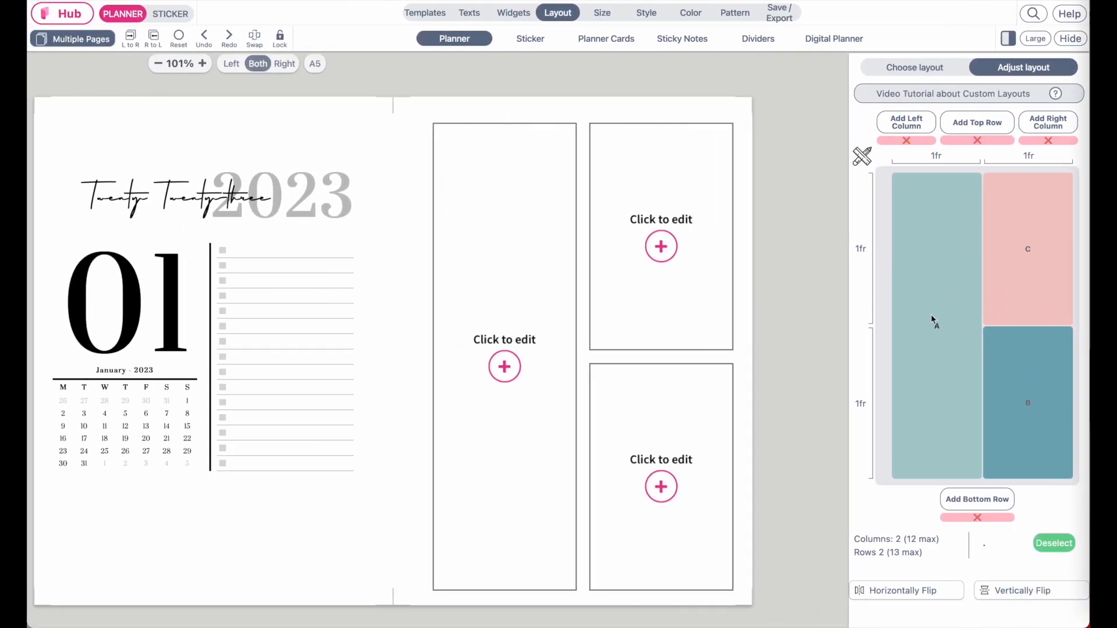
- Set the height of the right page layout's top row to 0.5 fraction
left_click(862, 249)
left_click(961, 136)
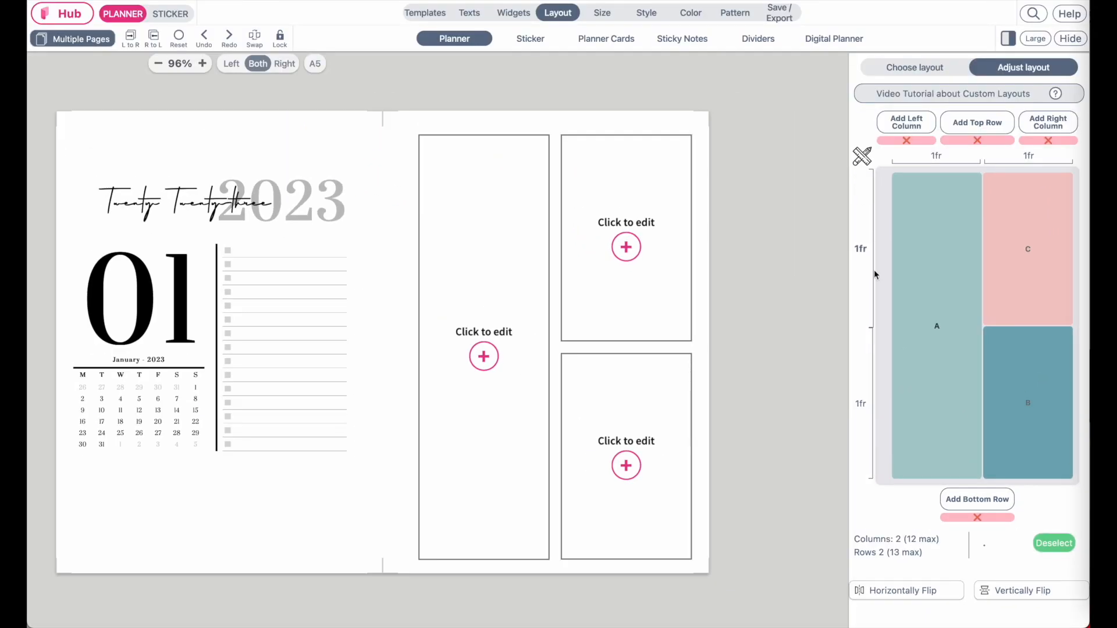
left_click(847, 224)
left_click(895, 139)
left_click(895, 139)
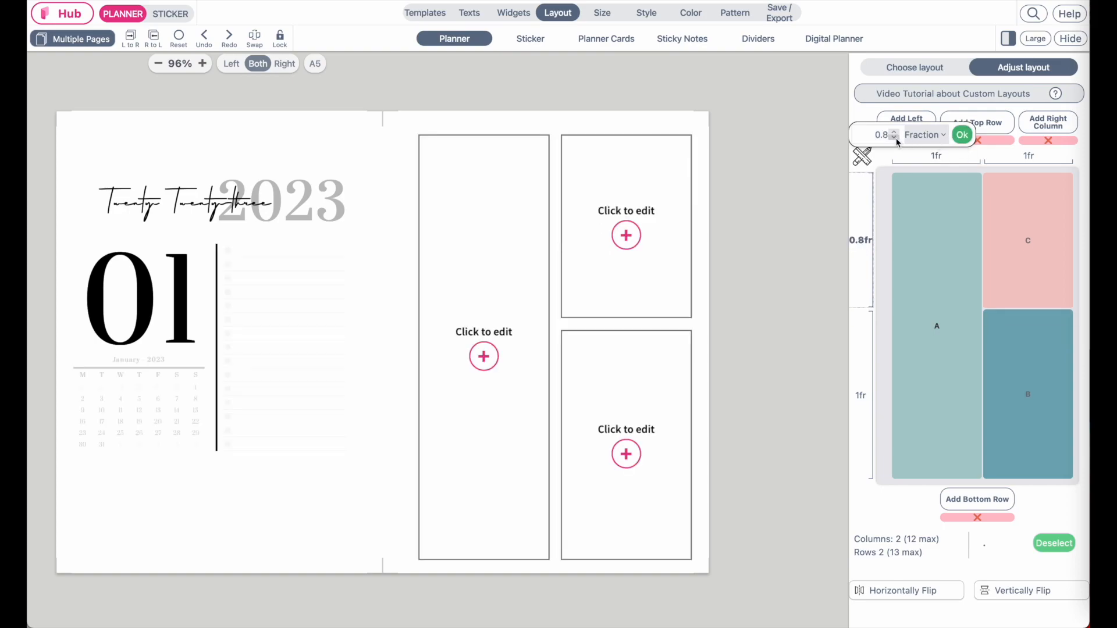
left_click(895, 139)
left_click(895, 139)
left_click(895, 139)
left_click(895, 139)
left_click(894, 132)
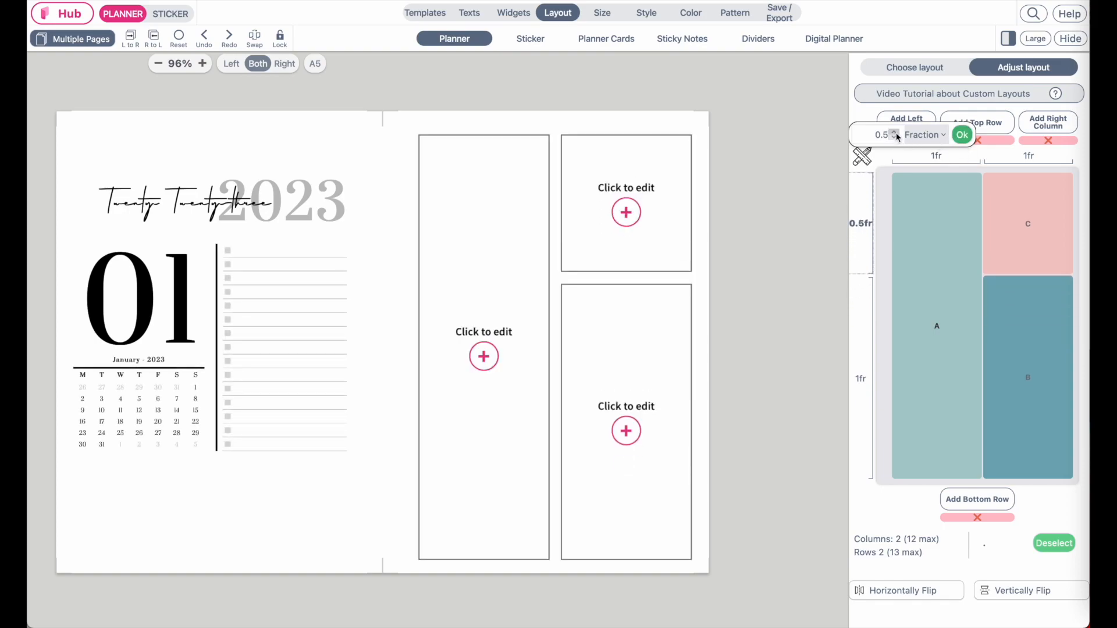
left_click(961, 134)
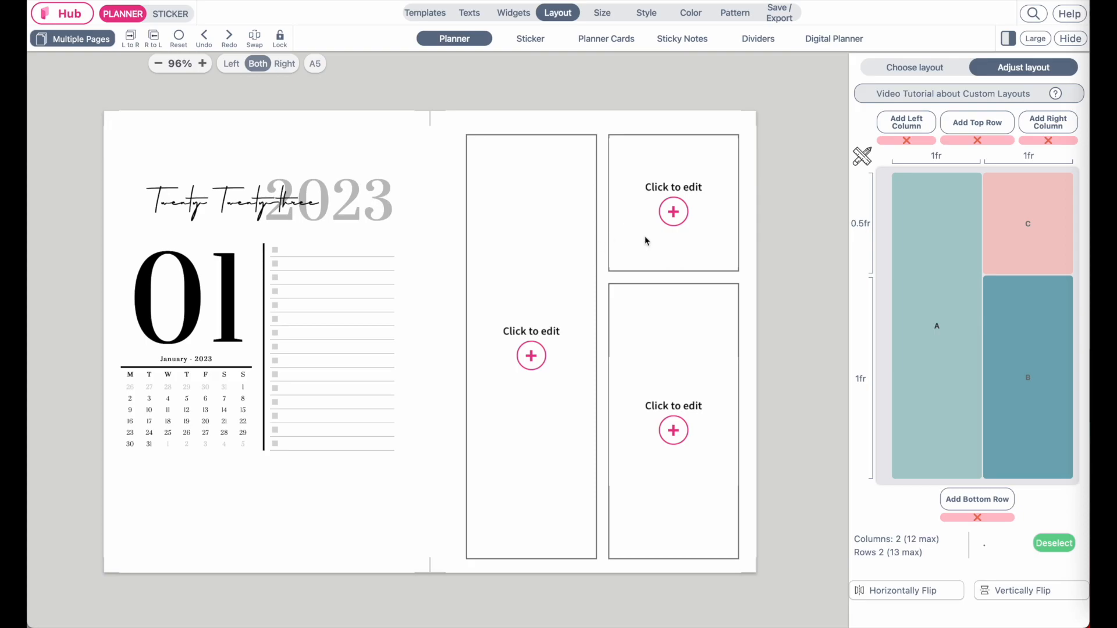
- Place a monthly Perpetual Calendar widget in the right page's tall first column
left_click(544, 333)
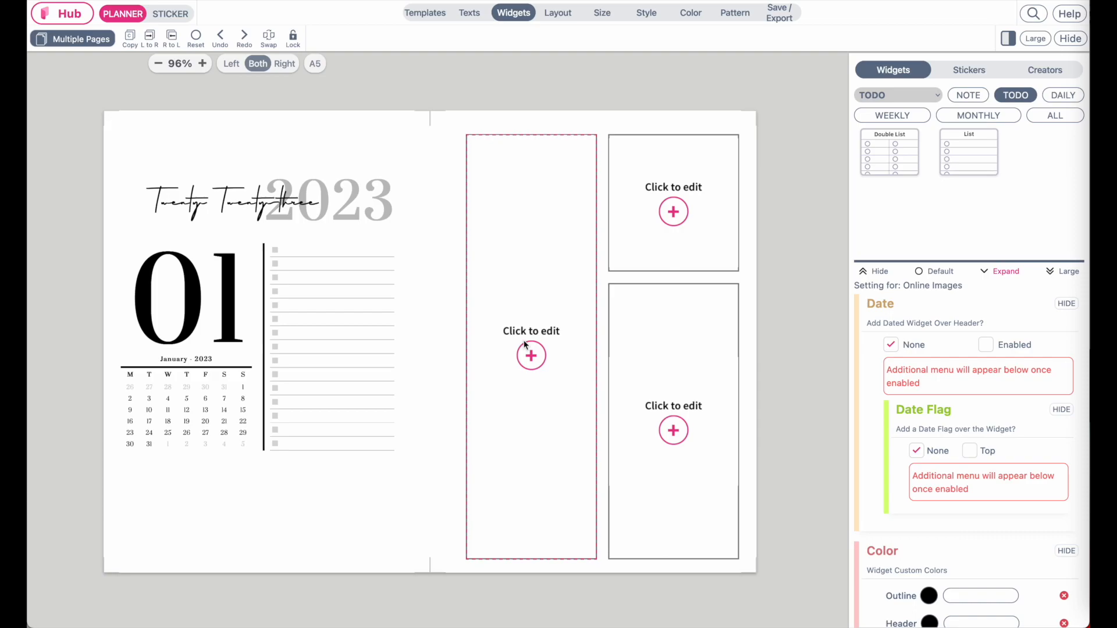
left_click(1004, 114)
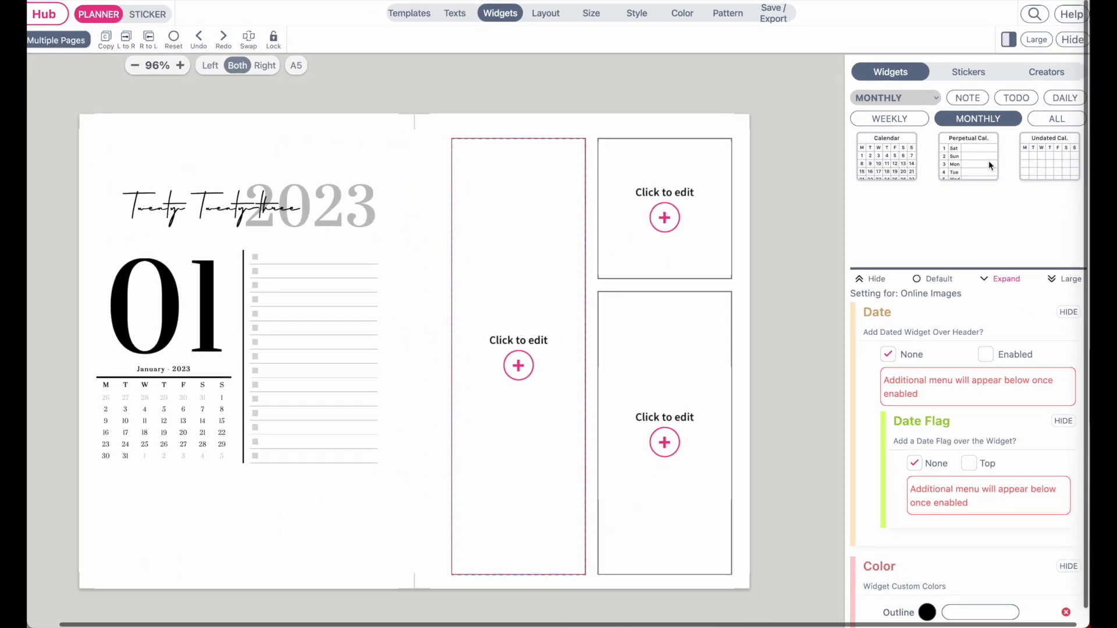
left_click(990, 165)
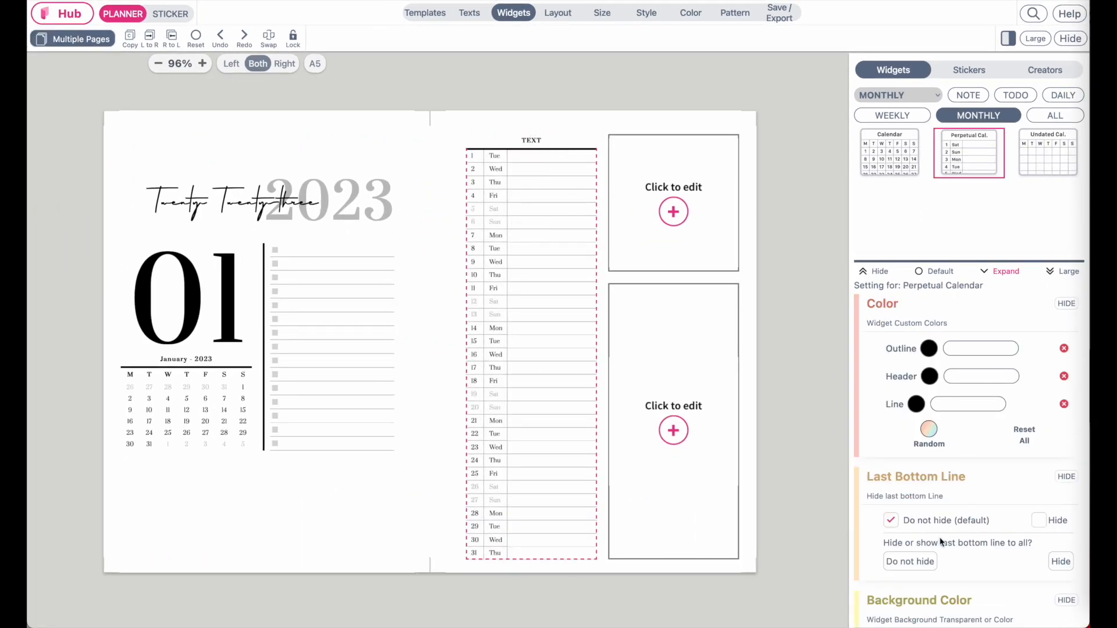
- Set the right page's Perpetual Calendar month to 2023-1
scroll(941, 542, "down", 10)
left_click(913, 378)
key("BackSpace")
type("3-12")
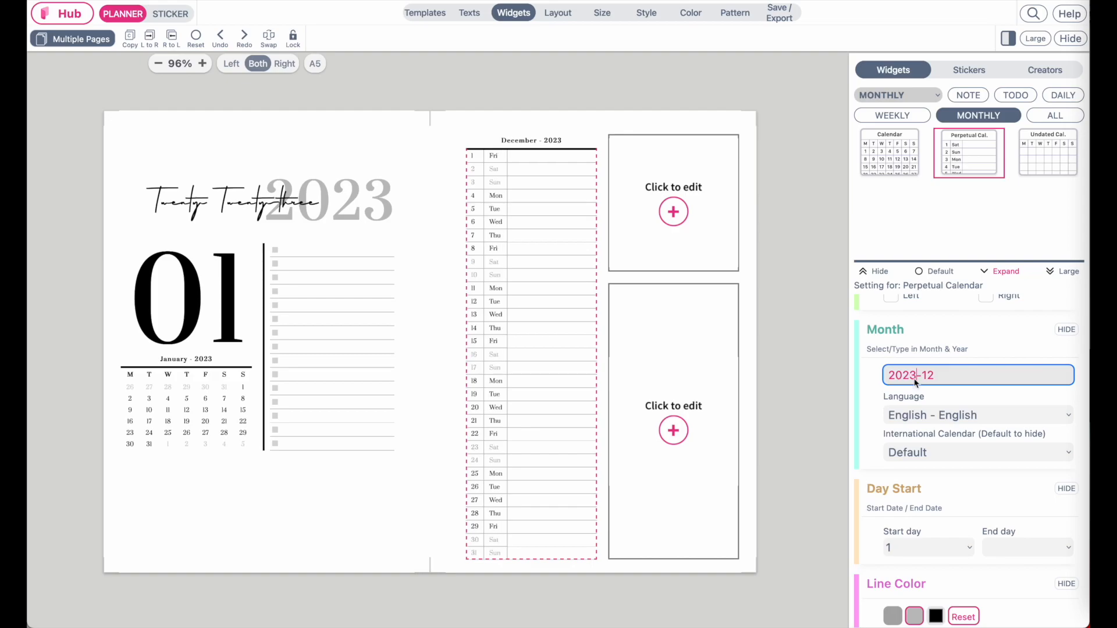
left_click(956, 377)
key("BackSpace")
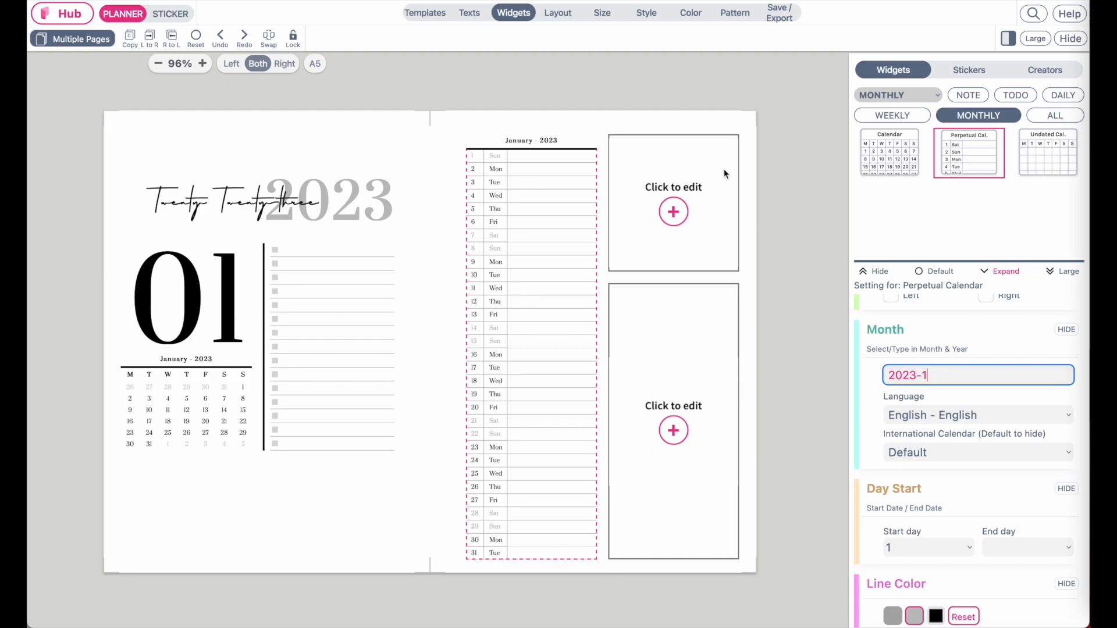
- Fill the upper area of the right page's second column with the editable Grid note widget
left_click(697, 190)
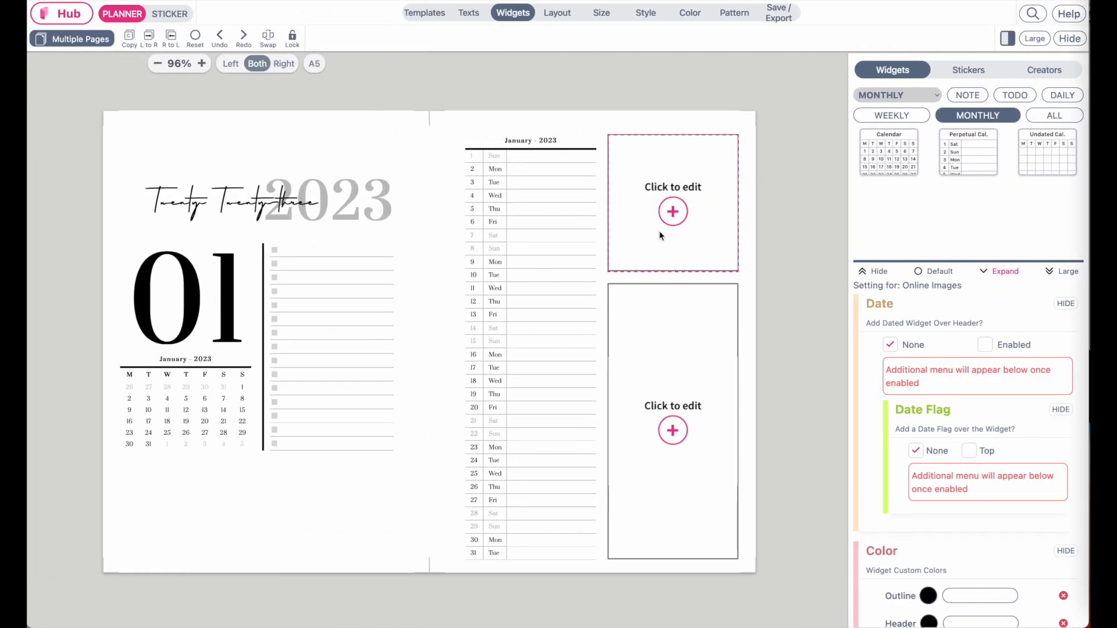
left_click(966, 96)
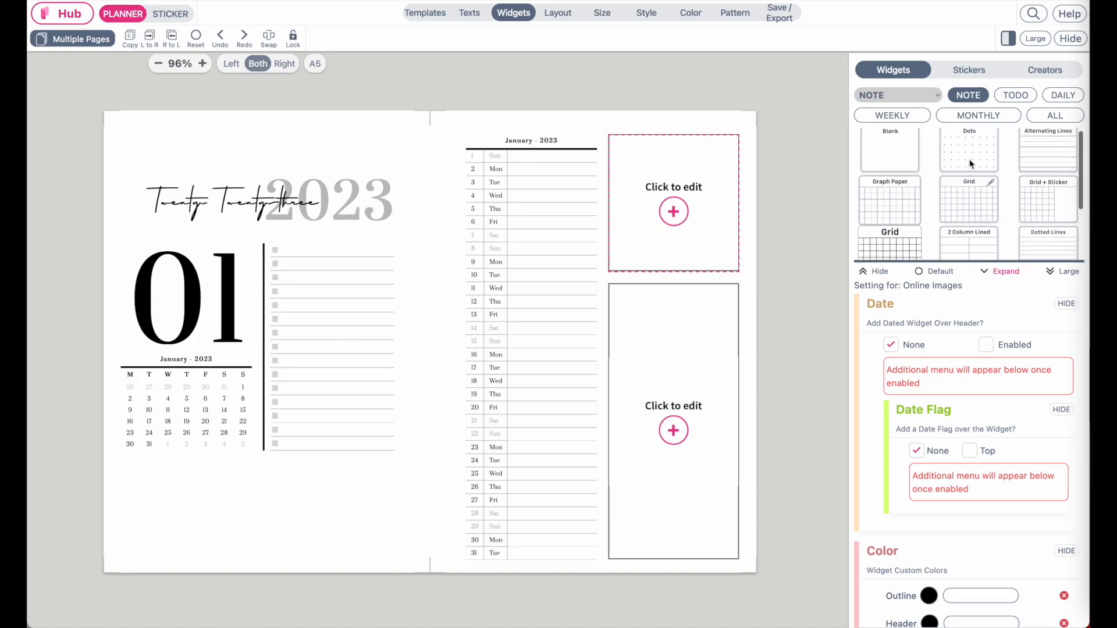
scroll(943, 195, "down", 2)
left_click(896, 189)
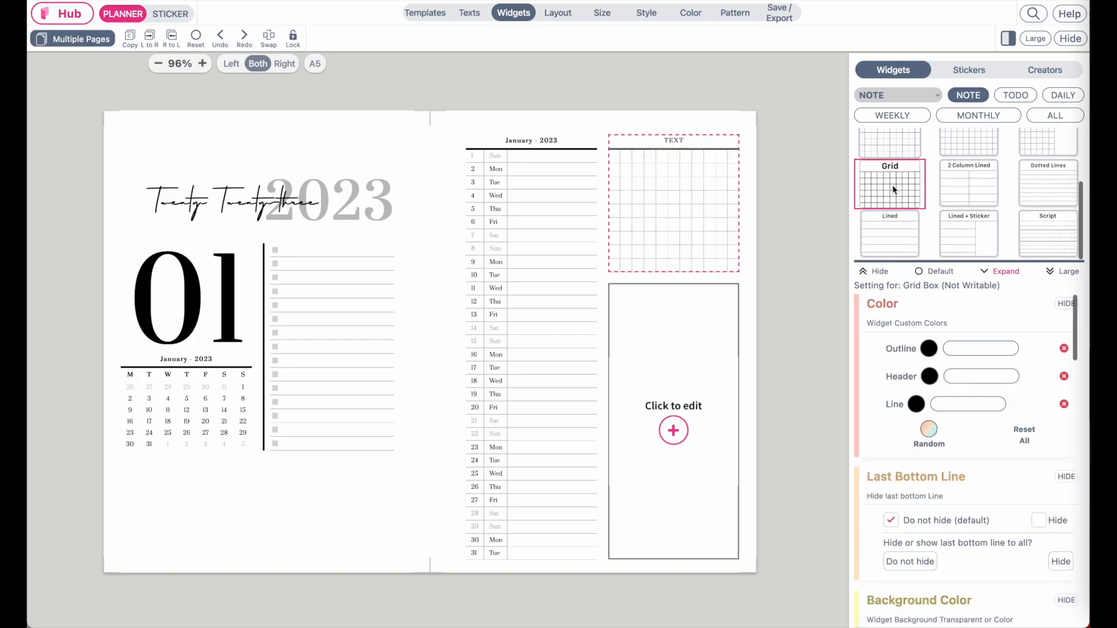
left_click(970, 133)
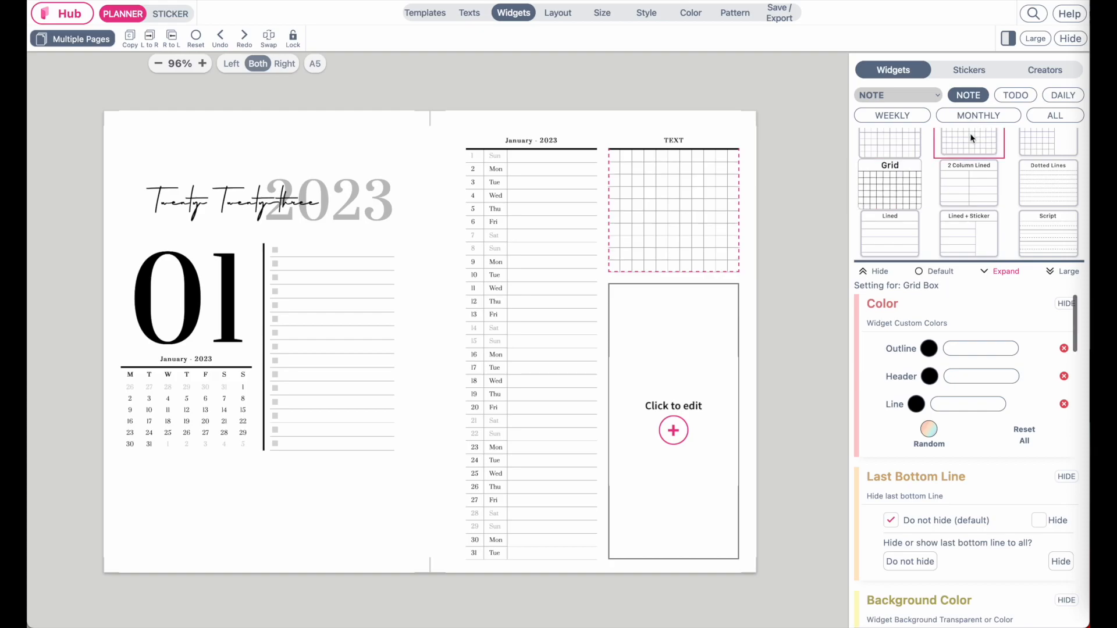
scroll(960, 169, "up", 1)
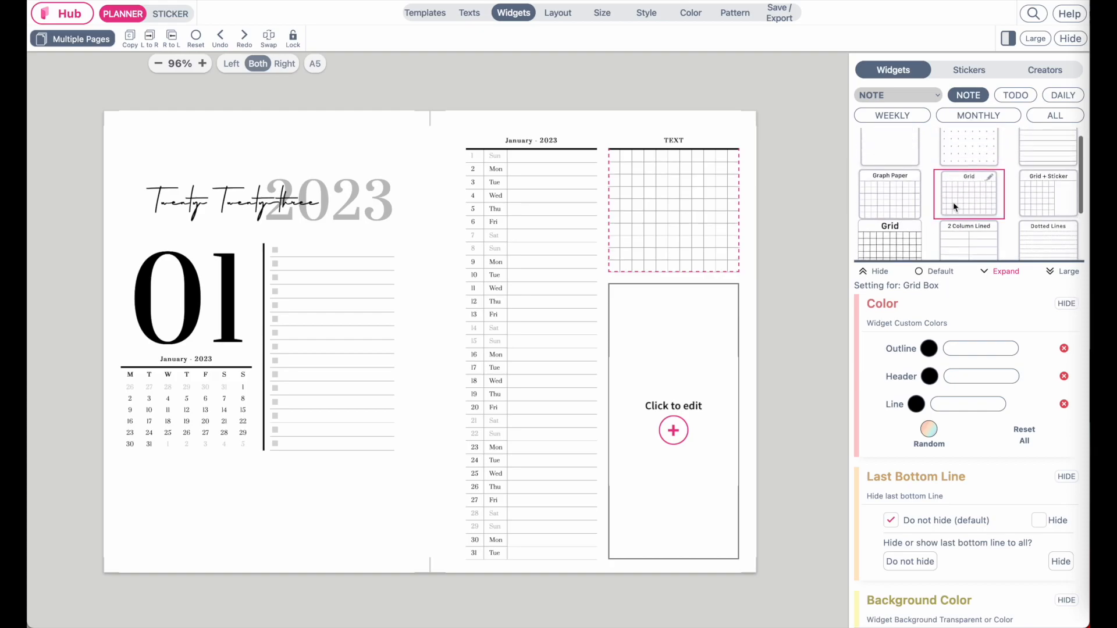
- Keep the grid widget's header shown and clear its header text
scroll(957, 451, "down", 5)
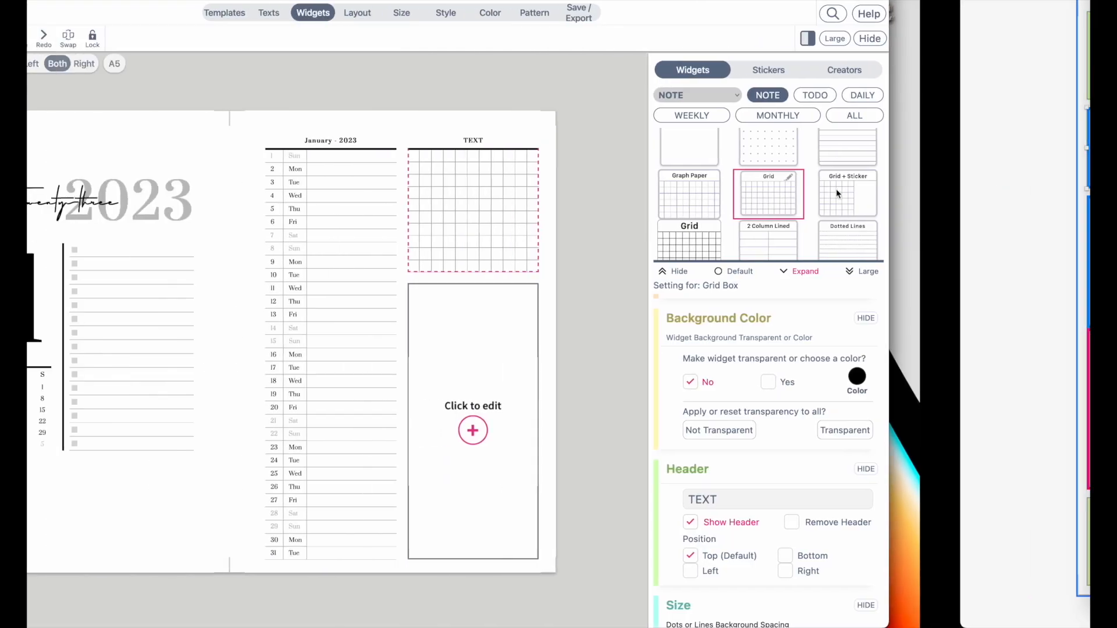
scroll(941, 451, "down", 3)
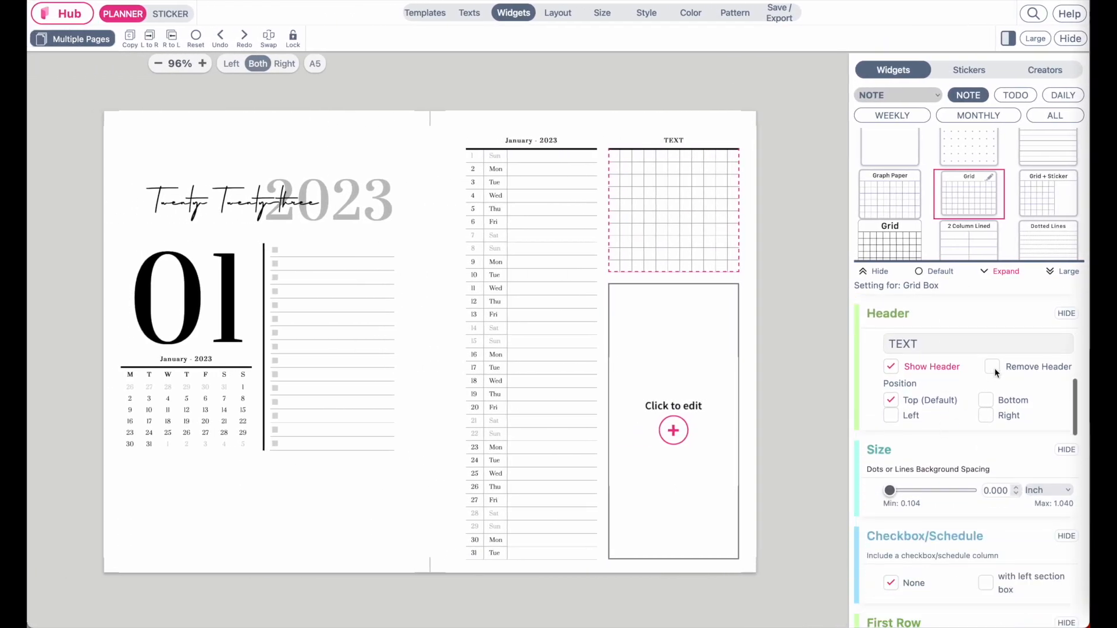
left_click(994, 368)
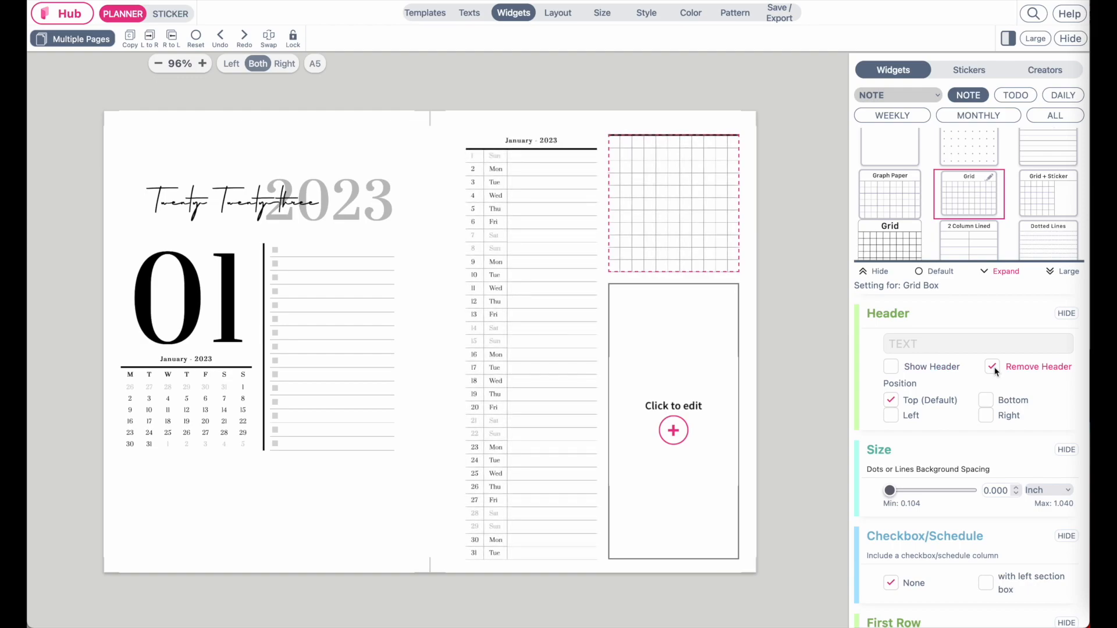
left_click(891, 366)
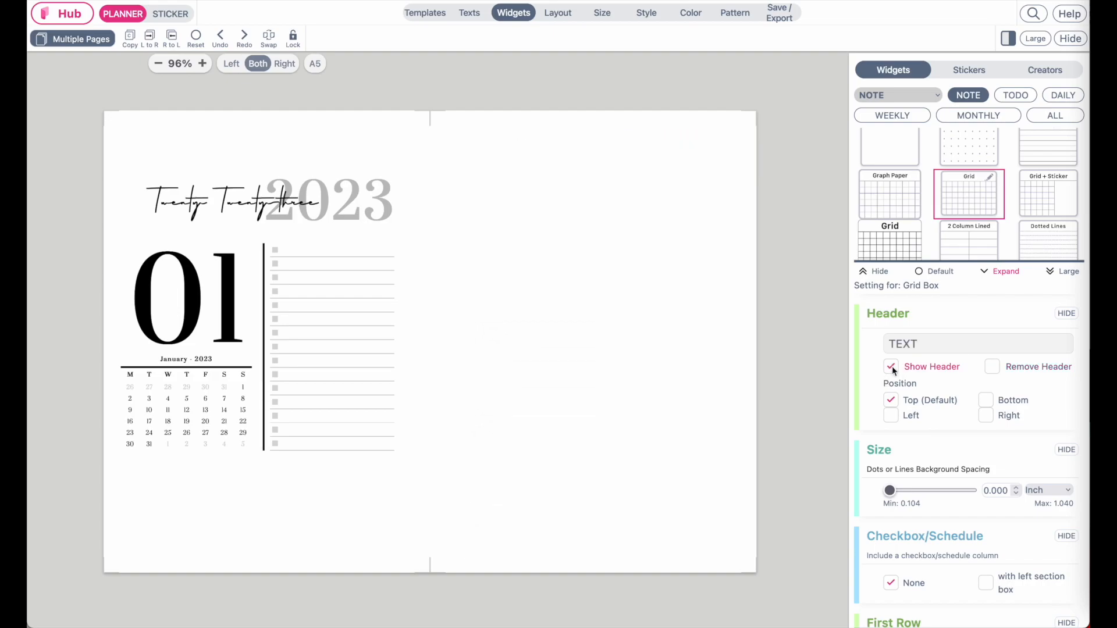
left_click(930, 344)
left_click_drag(982, 348, 855, 343)
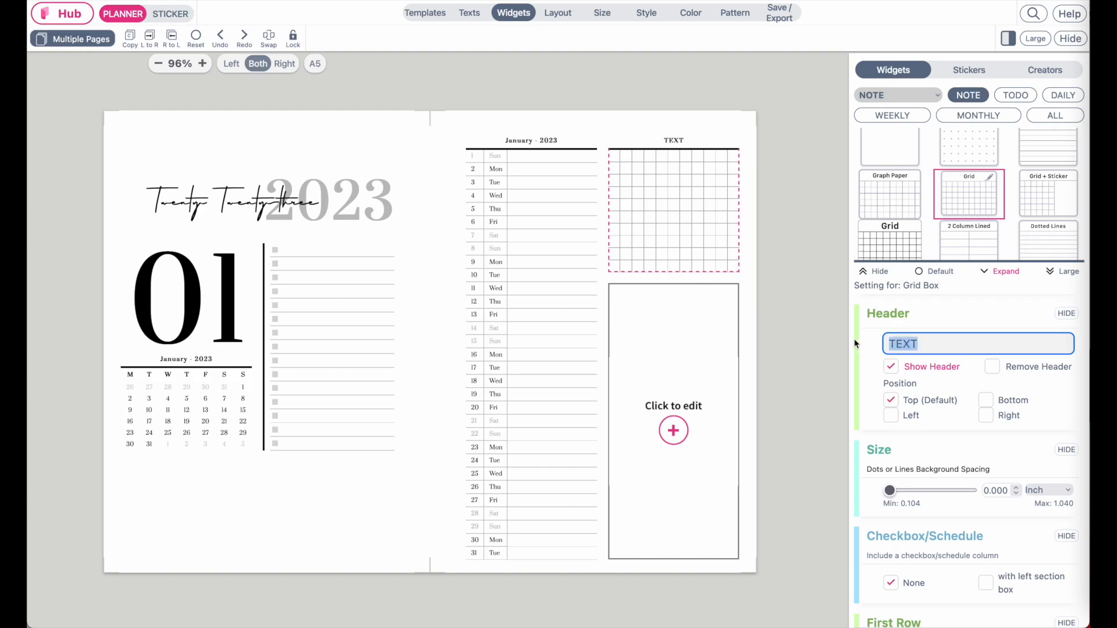
key("BackSpace")
- Try the Multi Box and Vertical Boxes widgets in the empty area below the grid, and settle on Horizontal Boxes
left_click(683, 412)
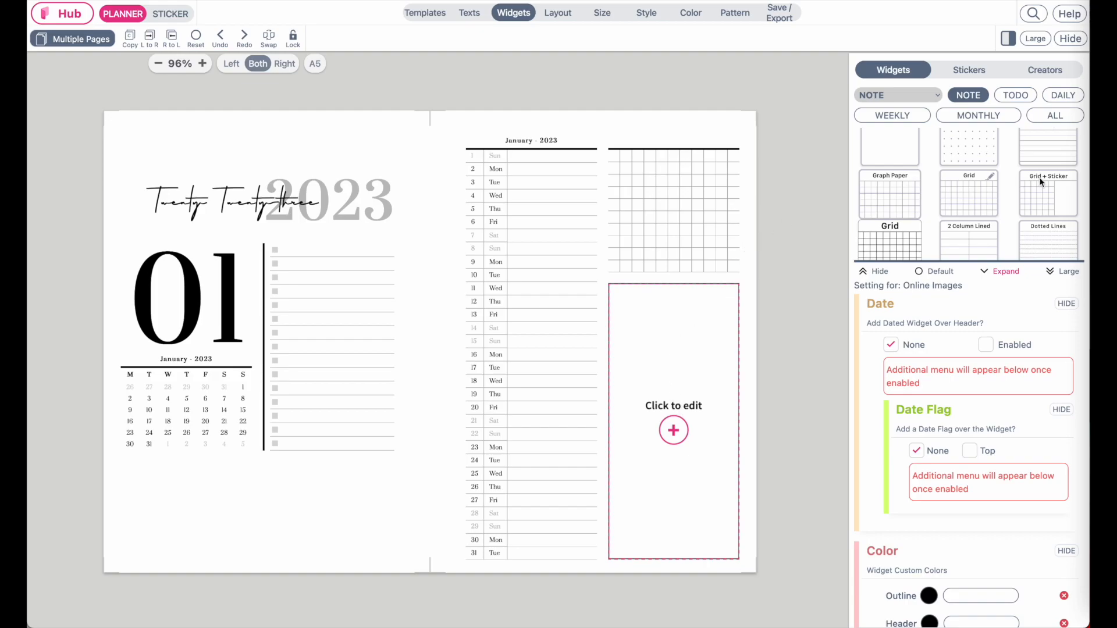
left_click(1057, 117)
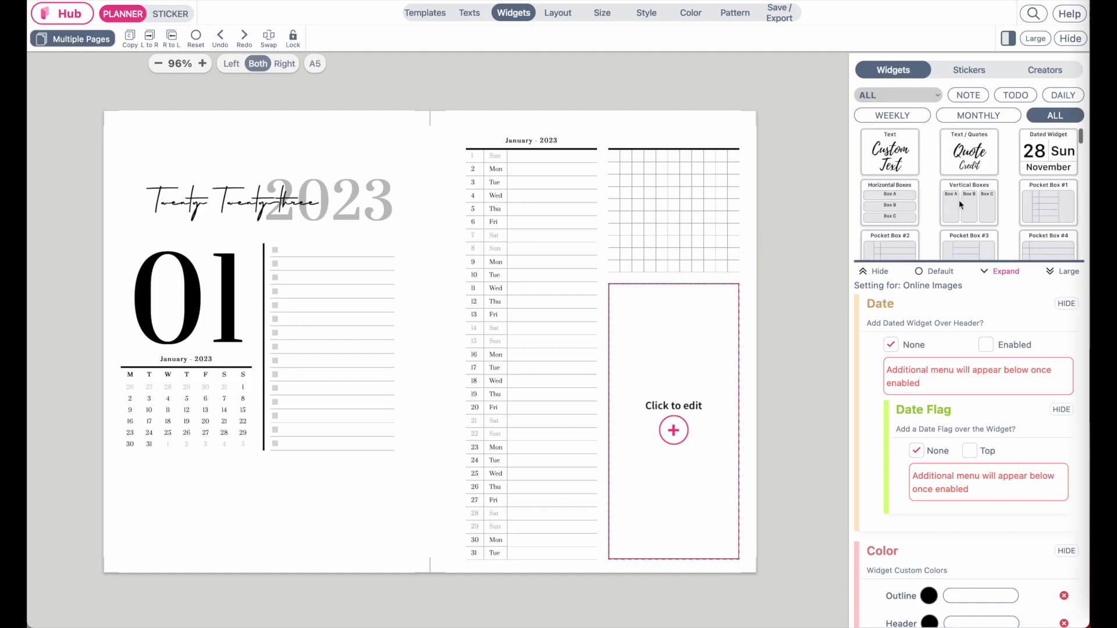
scroll(958, 200, "down", 3)
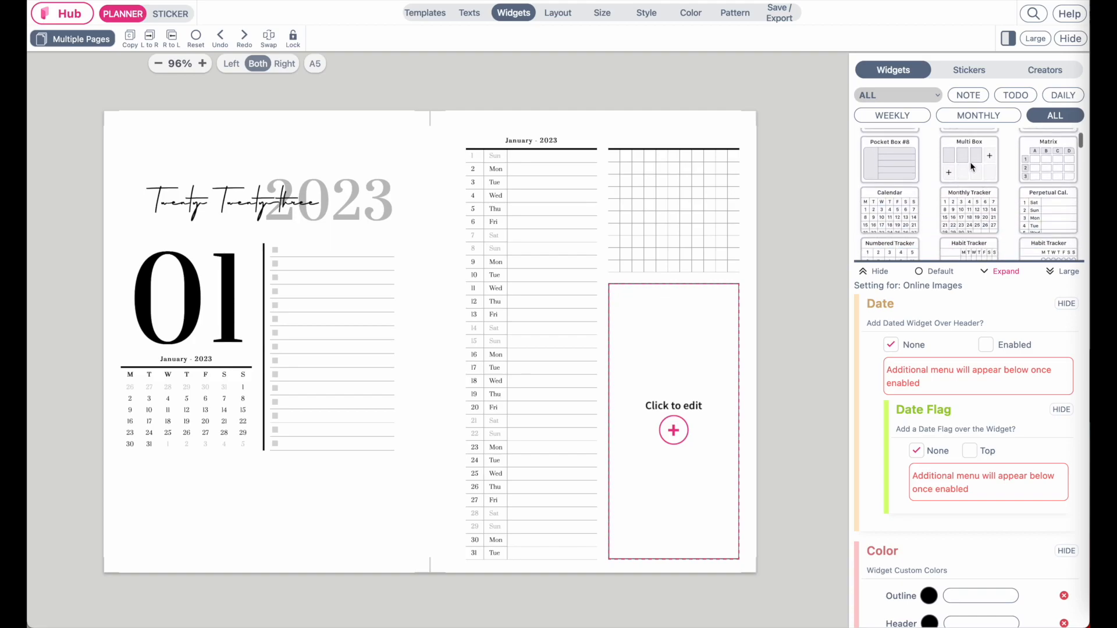
left_click(969, 162)
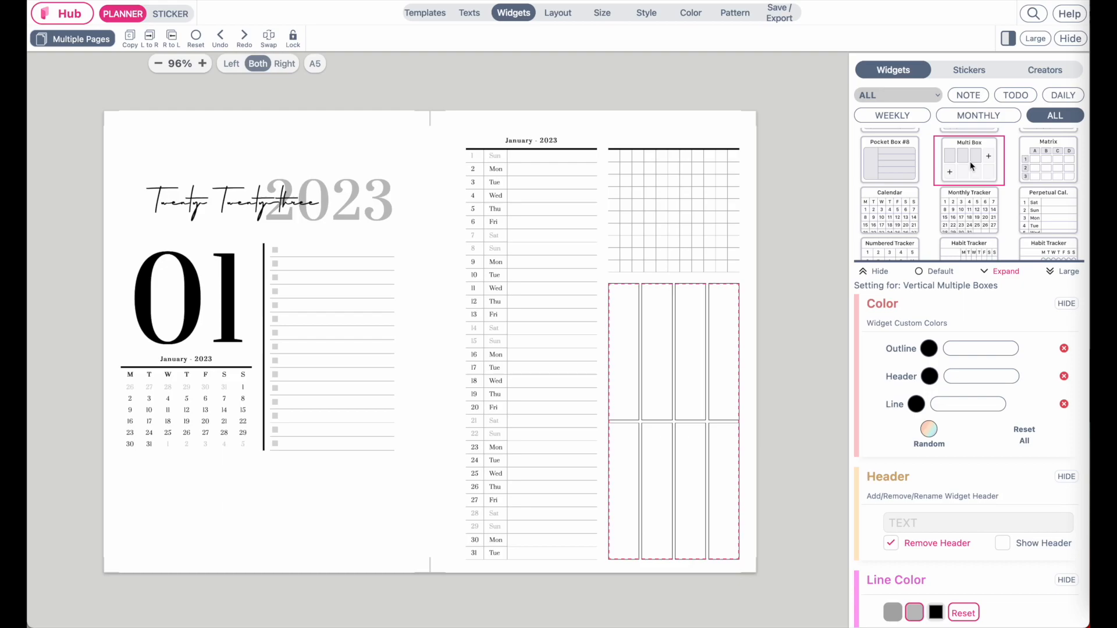
scroll(969, 162, "up", 5)
left_click(967, 200)
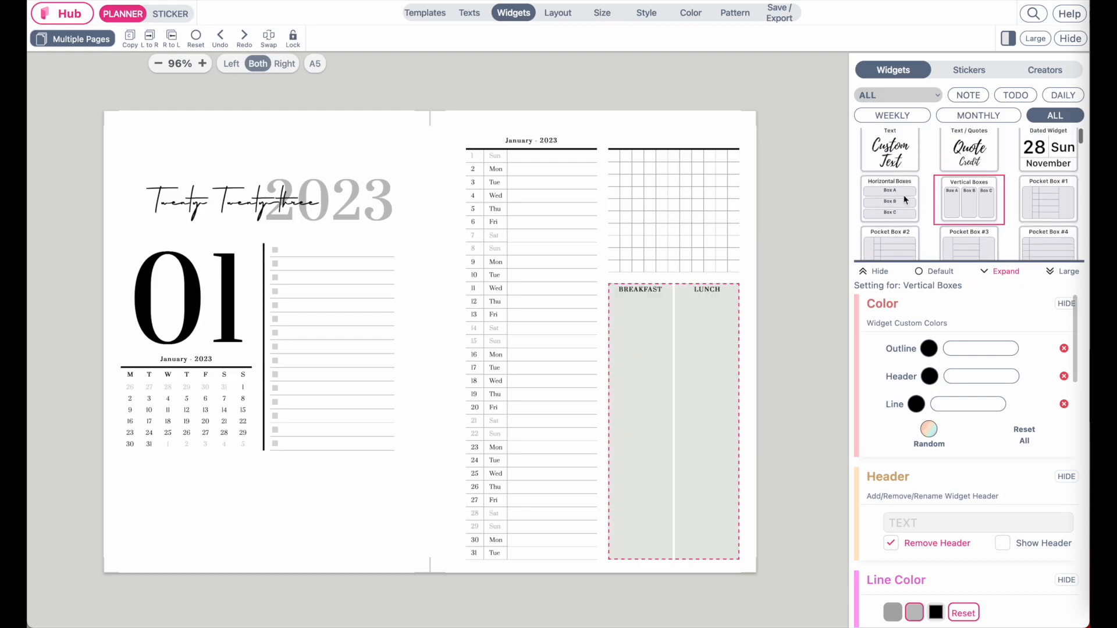
left_click(905, 199)
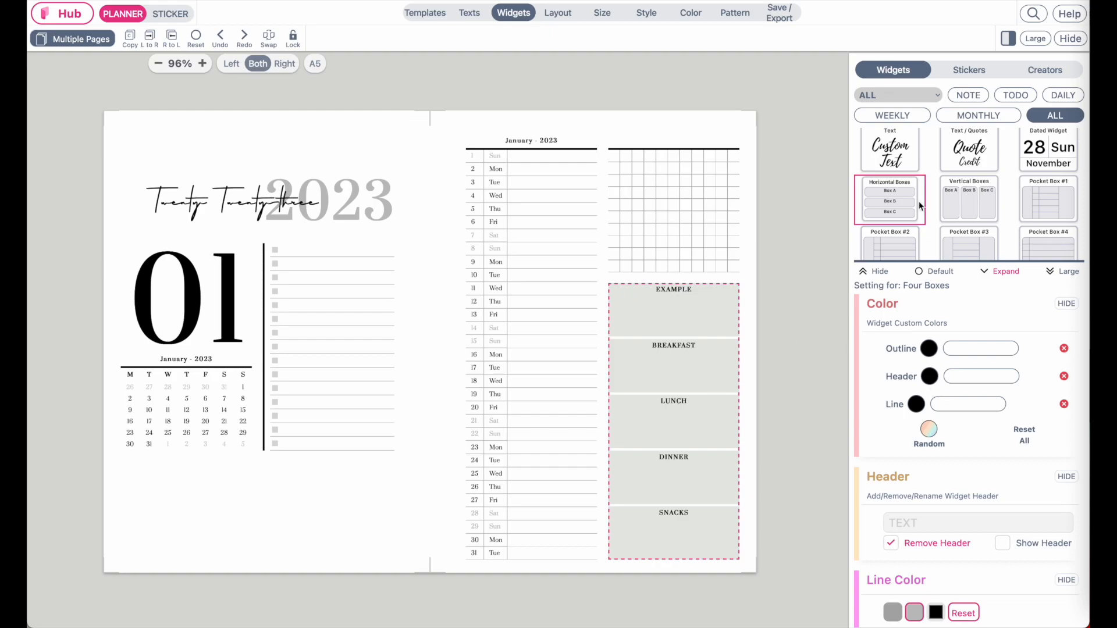
- Delete the BREAKFAST, LUNCH, DINNER and SNACKS rows from the Horizontal Boxes widget and clear the EXAMPLE row's label
scroll(965, 493, "down", 1)
scroll(965, 493, "down", 3)
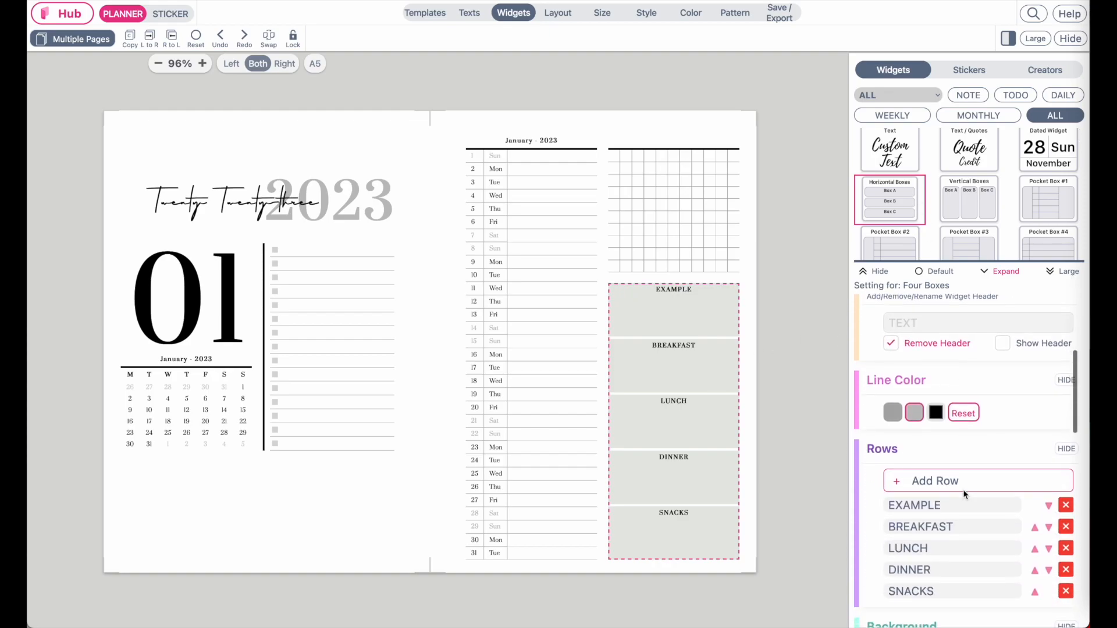
scroll(994, 452, "down", 1)
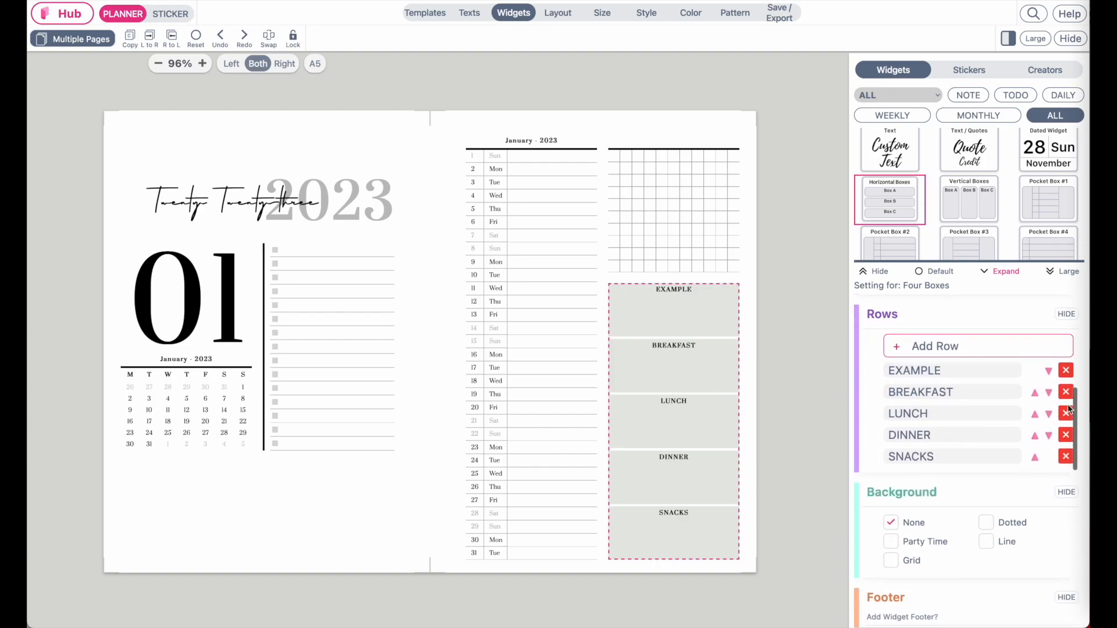
left_click(1066, 392)
left_click(1066, 393)
left_click(1066, 392)
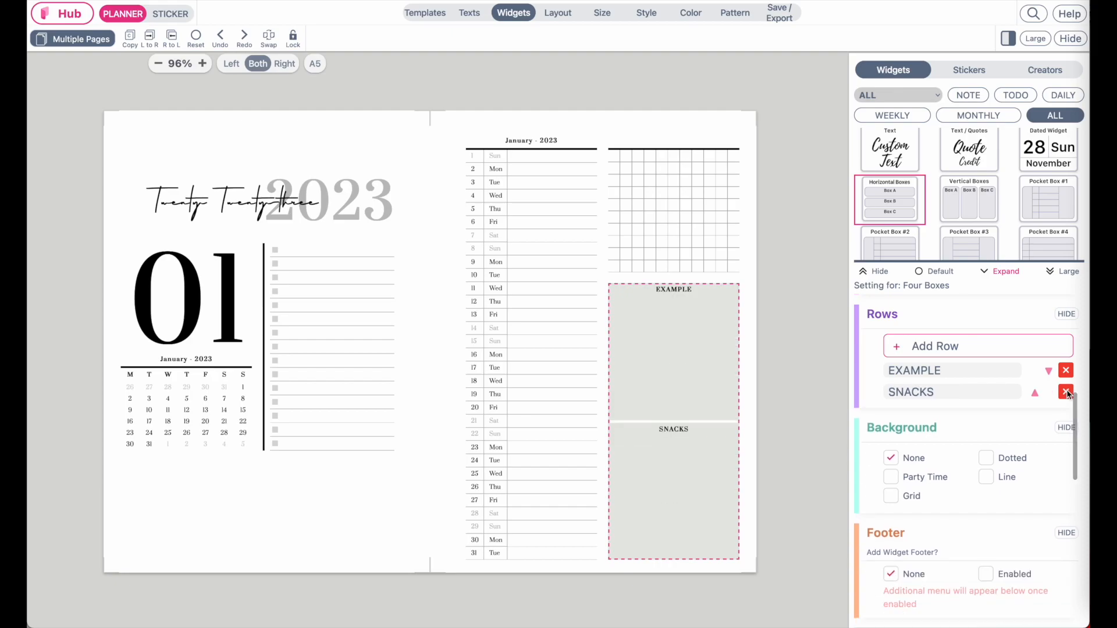
left_click(1066, 392)
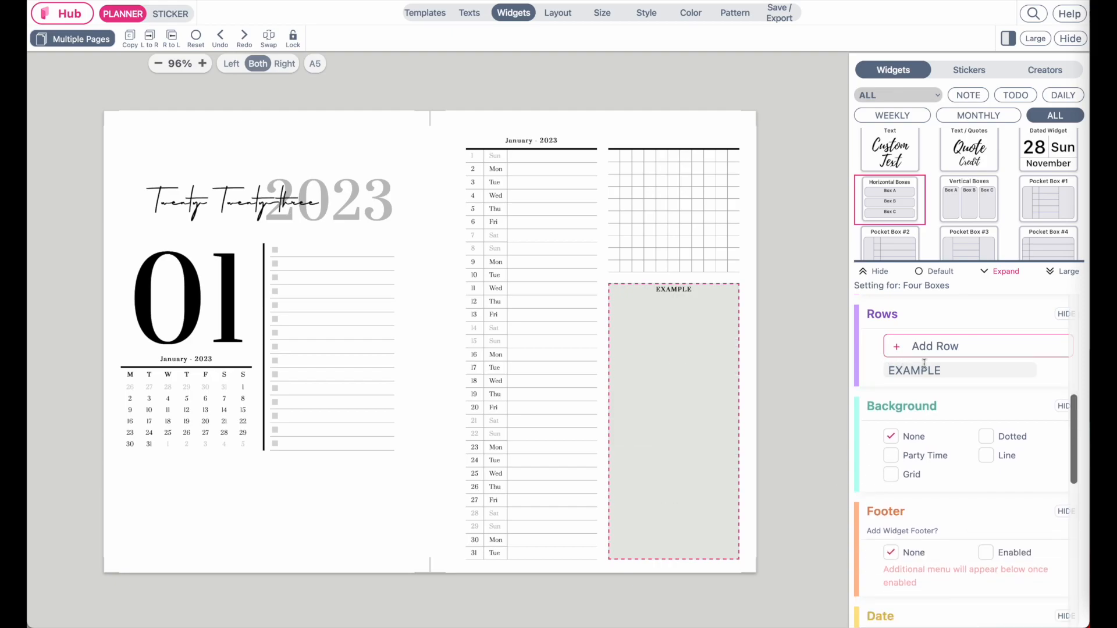
left_click(972, 374)
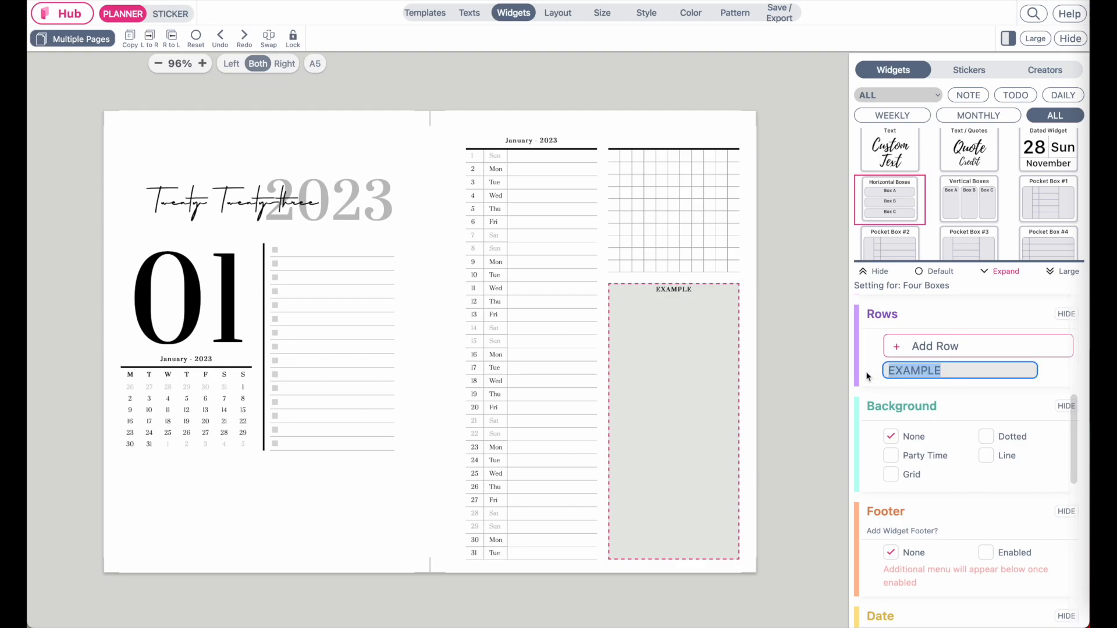
key("BackSpace")
- Try the two grey line colors on the box widget below the grid
scroll(943, 468, "up", 5)
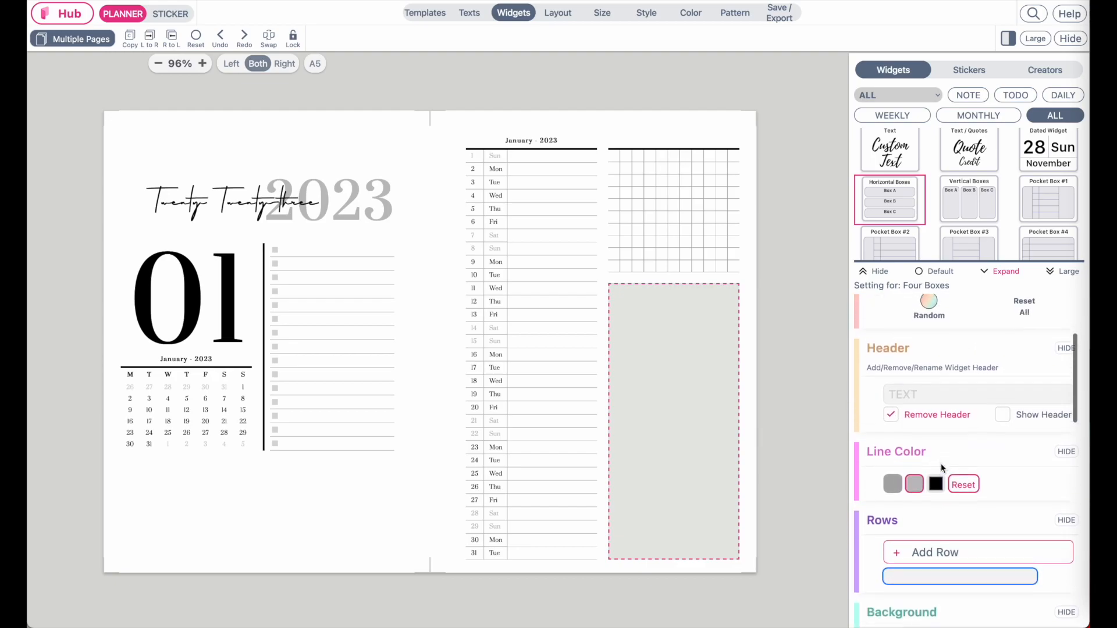
scroll(943, 468, "down", 5)
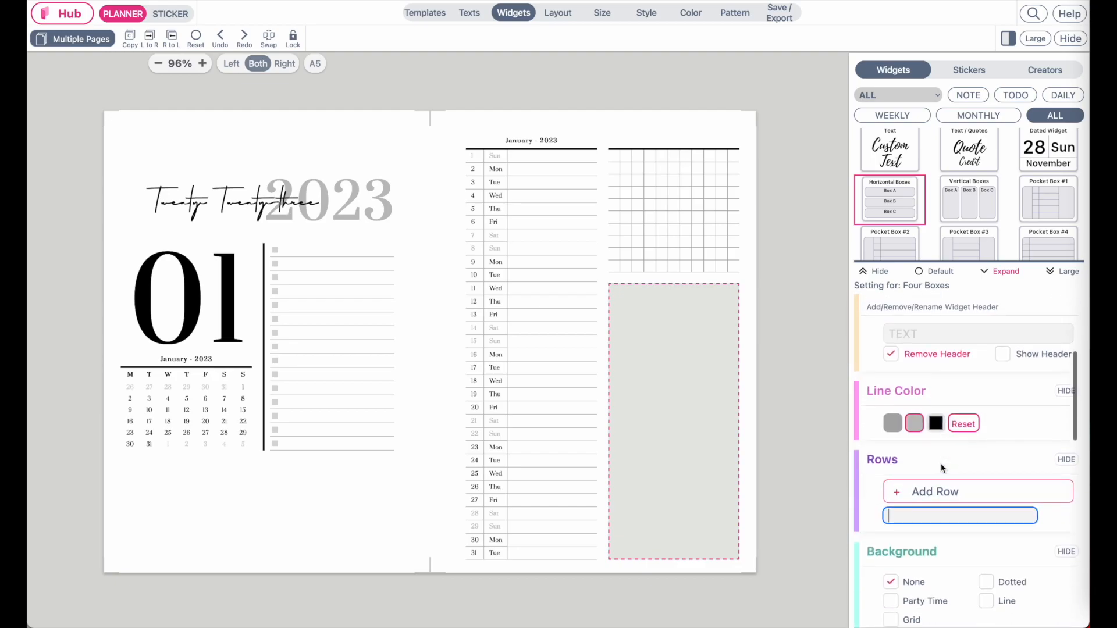
scroll(943, 468, "up", 2)
scroll(762, 354, "up", 5)
scroll(762, 360, "right", 9)
scroll(762, 360, "down", 4)
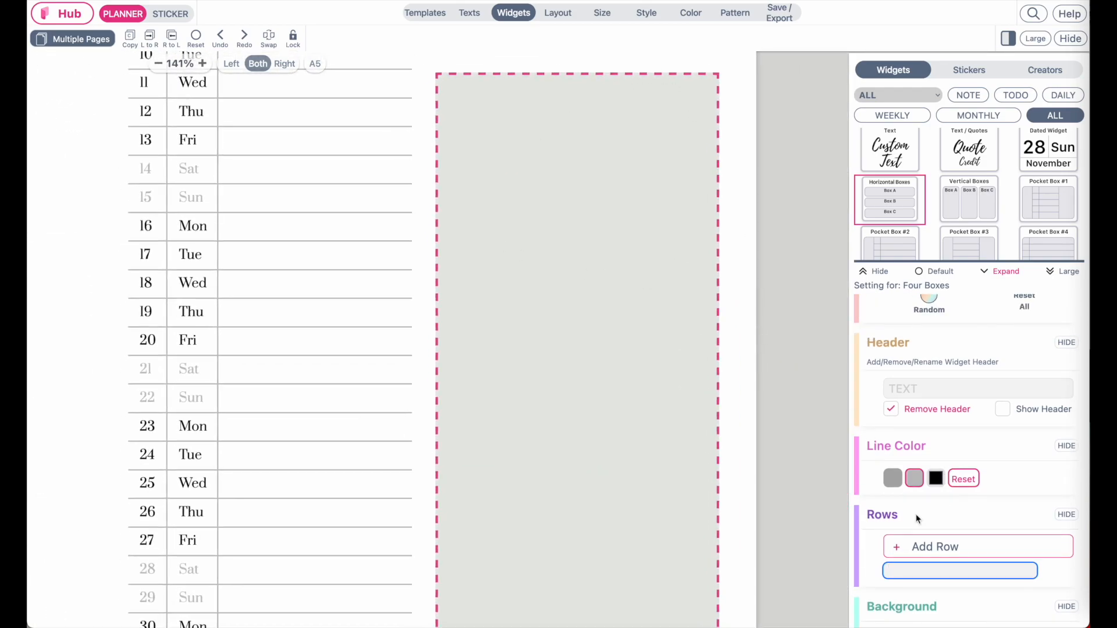
scroll(917, 518, "up", 5)
scroll(655, 371, "down", 3)
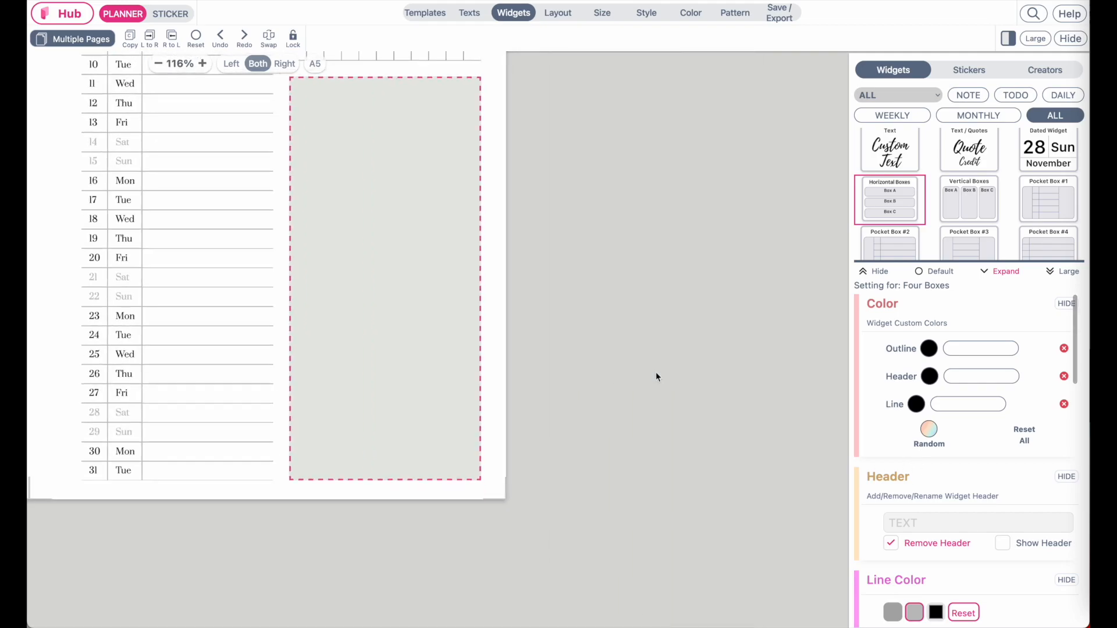
scroll(655, 372, "down", 3)
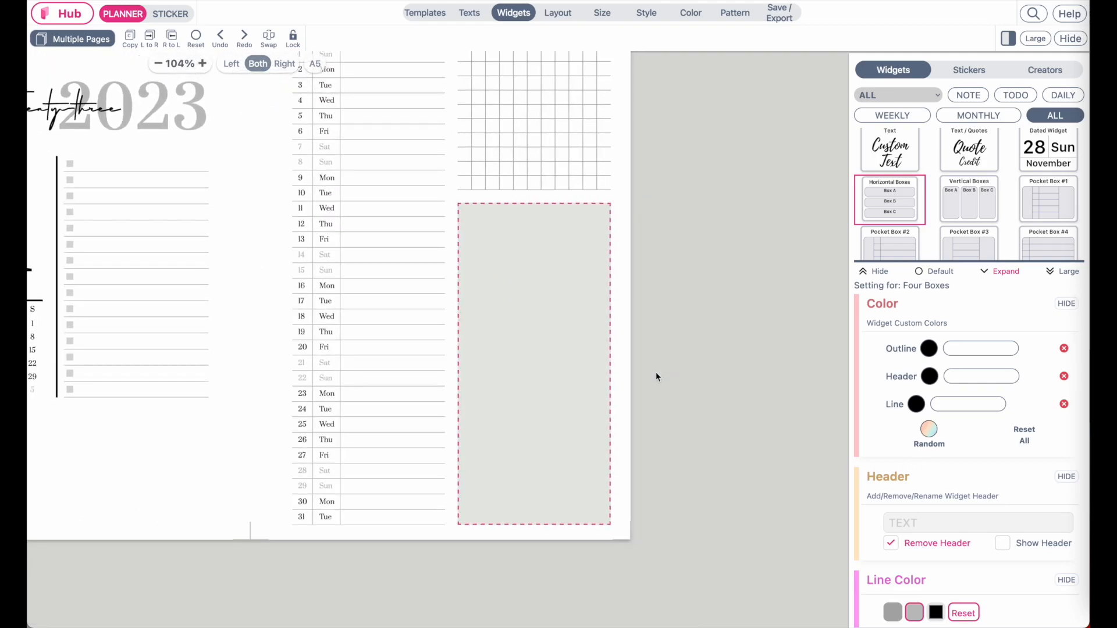
scroll(655, 371, "left", 5)
scroll(655, 372, "up", 2)
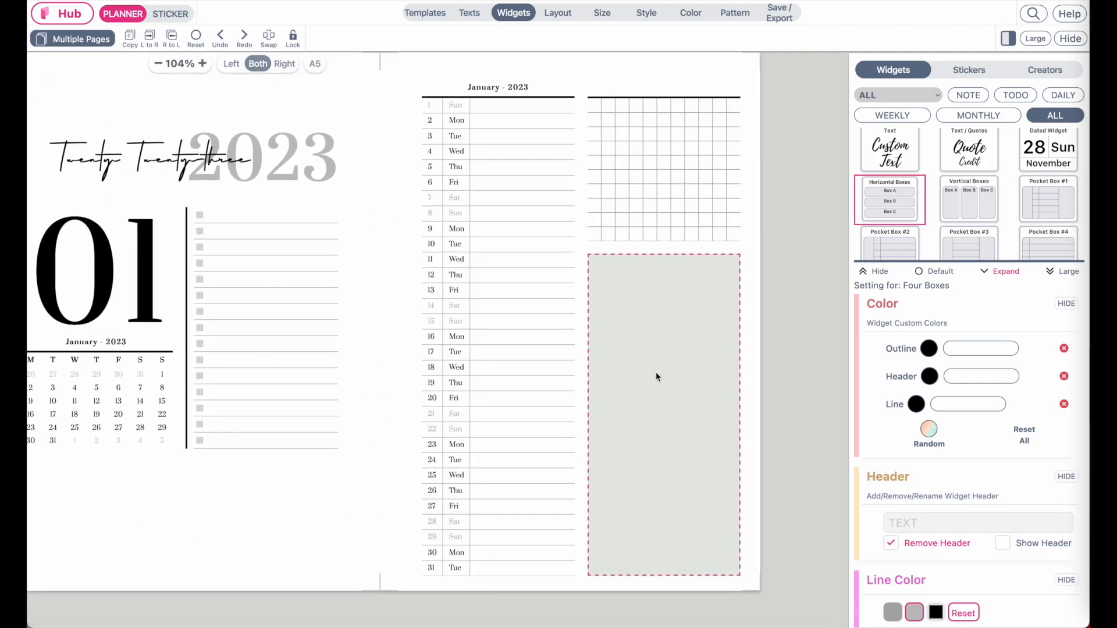
left_click(894, 613)
left_click(915, 615)
- Set the box widget's custom header color to Silver (#D5D5D5) and deselect the widget
left_click(929, 377)
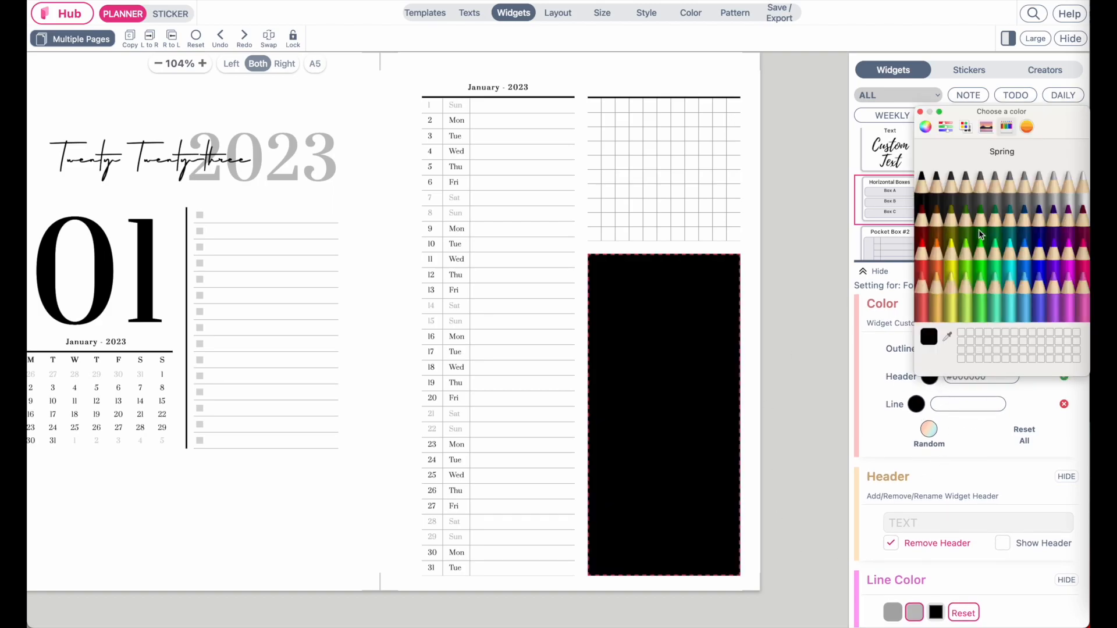
left_click_drag(1054, 122, 502, 185)
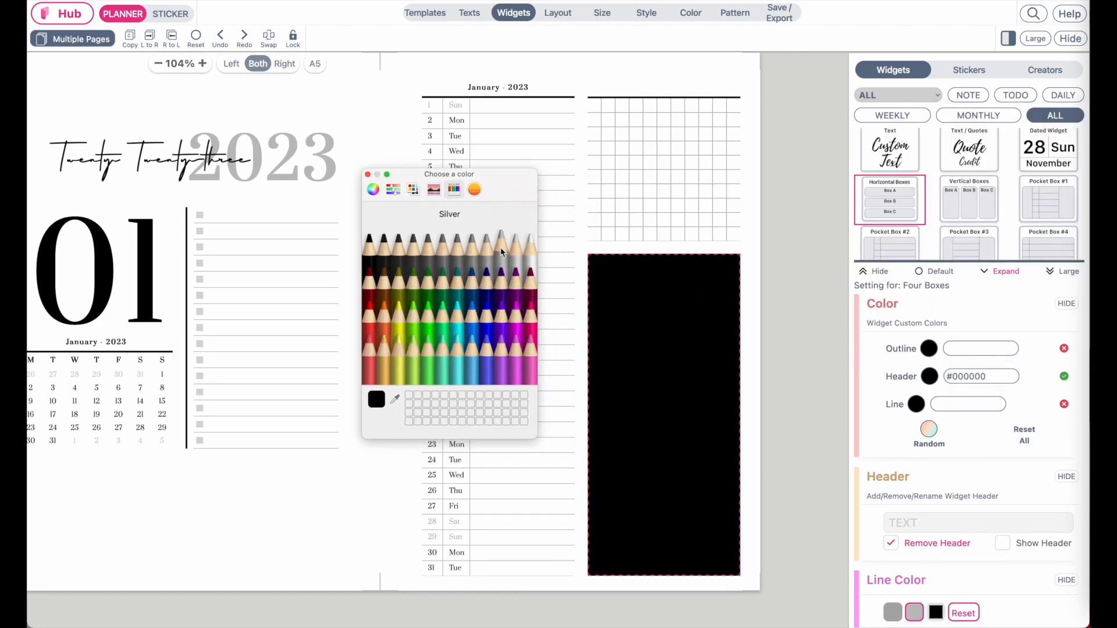
left_click(491, 249)
left_click(505, 254)
left_click(518, 254)
left_click(505, 255)
left_click(520, 256)
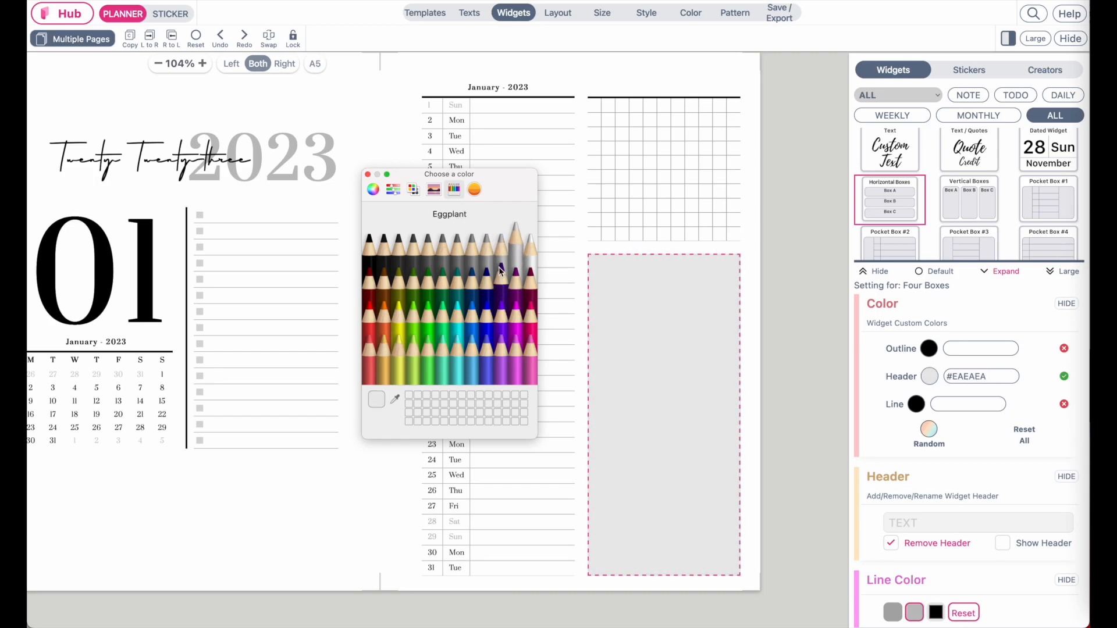
left_click(503, 253)
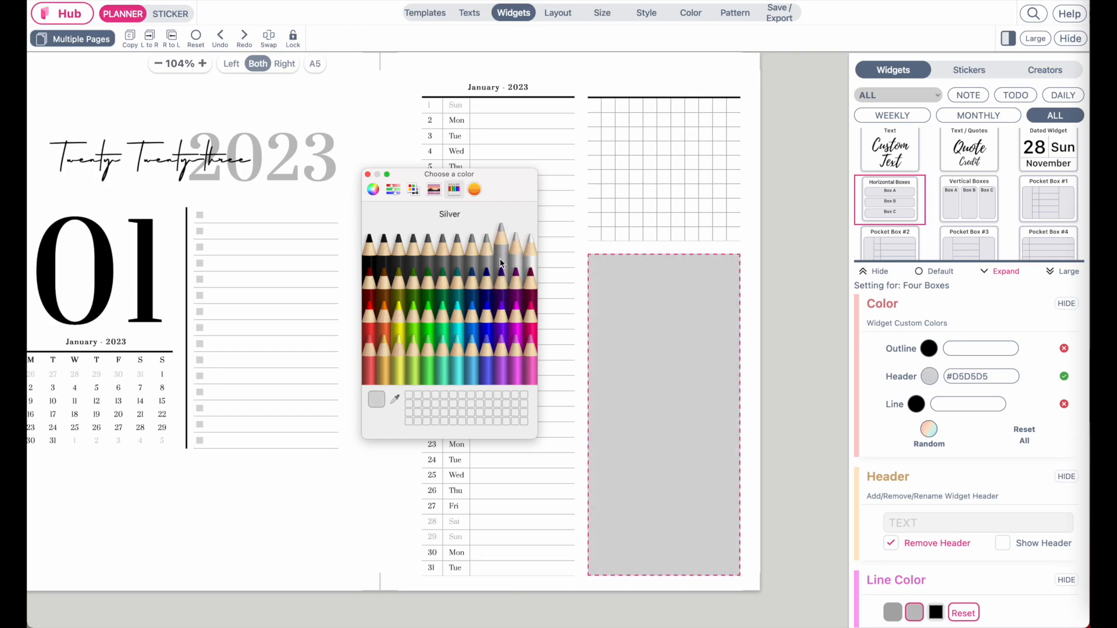
left_click(367, 175)
left_click(777, 348)
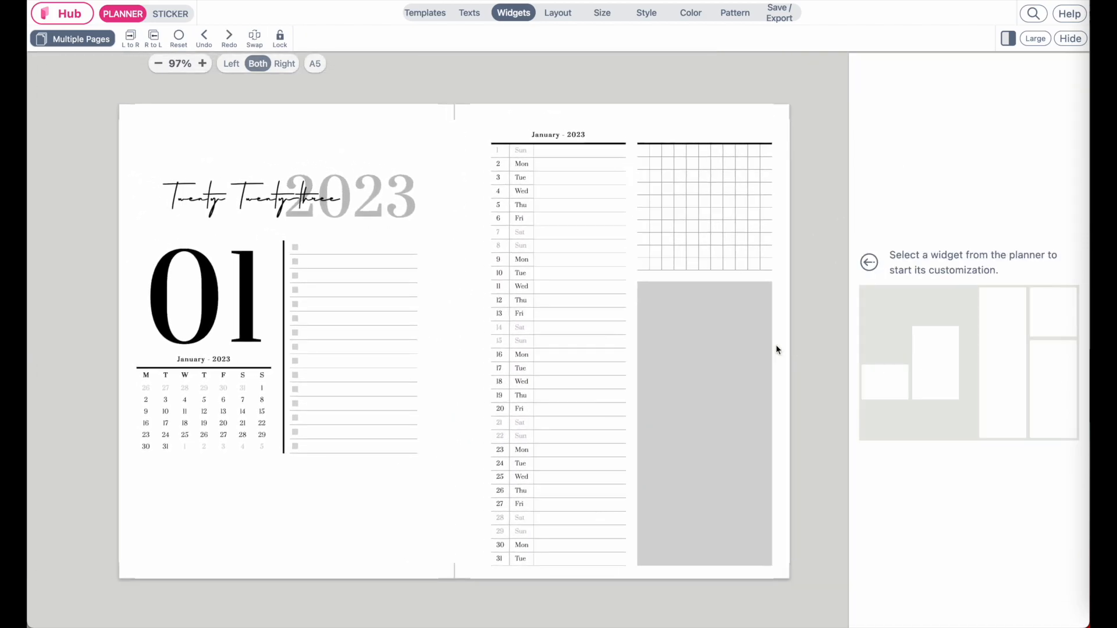
scroll(778, 350, "up", 3)
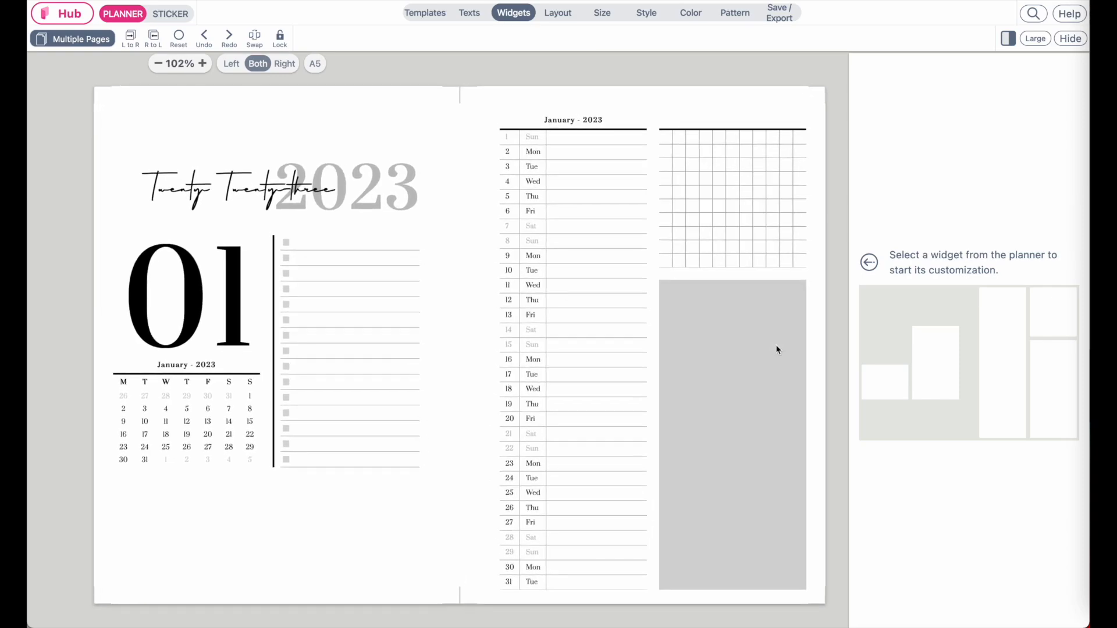
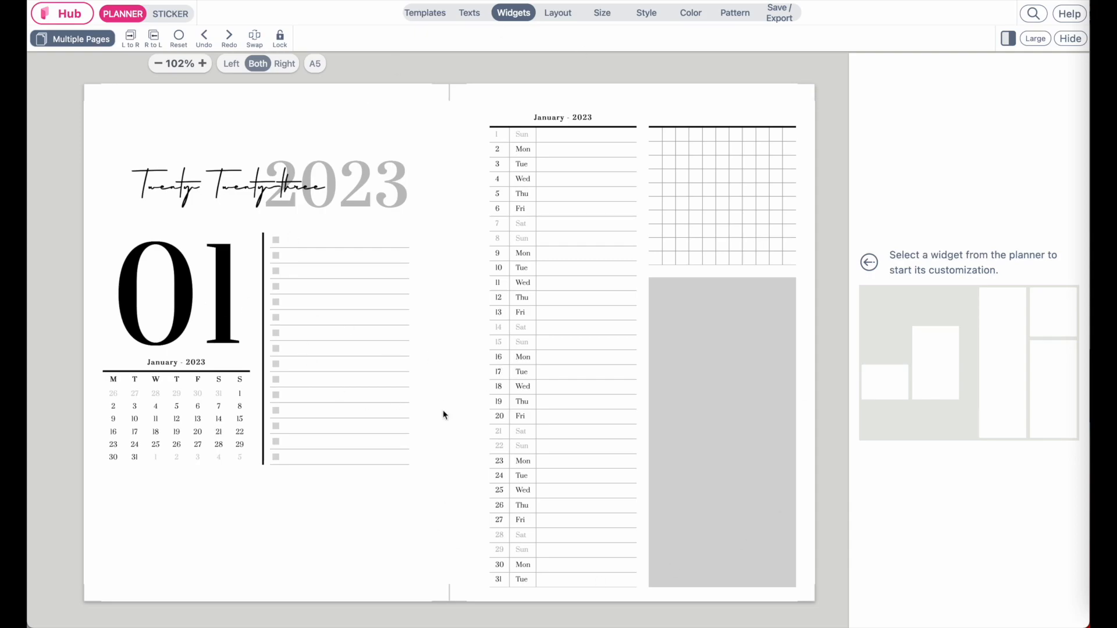
- Duplicate the January 2023 spread with a date change to create the February 2023 spread, and look over the copy
left_click(90, 42)
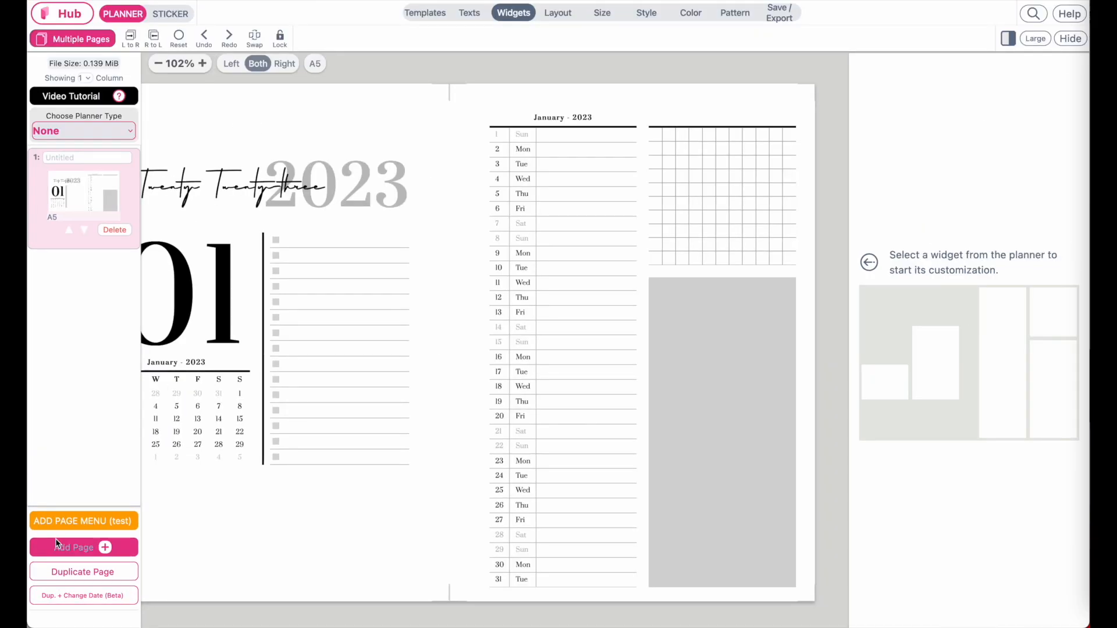
left_click(65, 605)
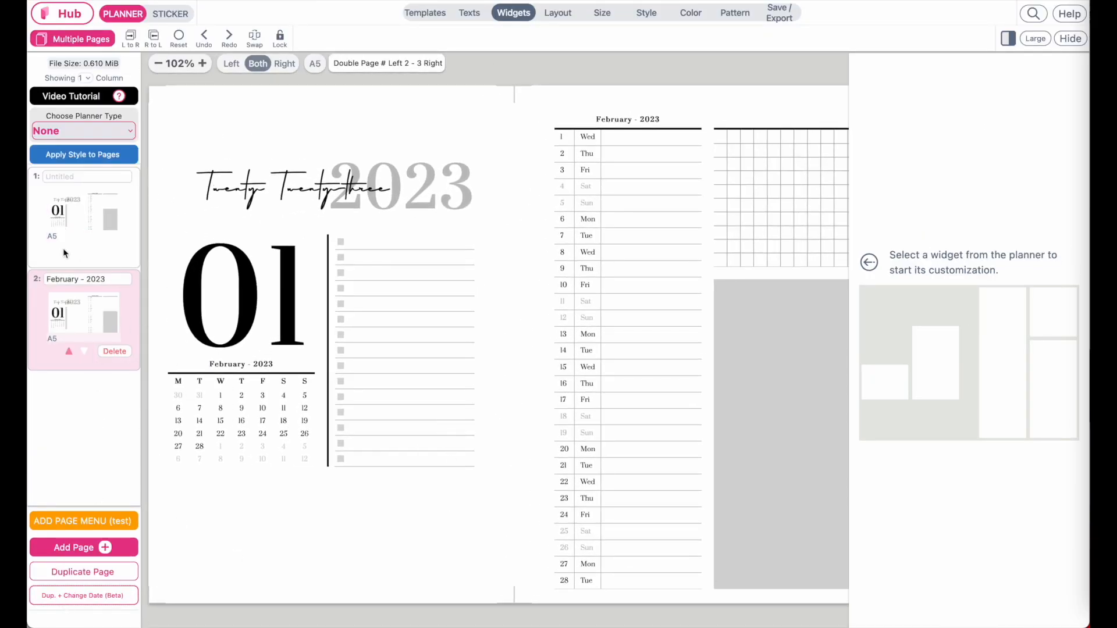
scroll(236, 388, "up", 5)
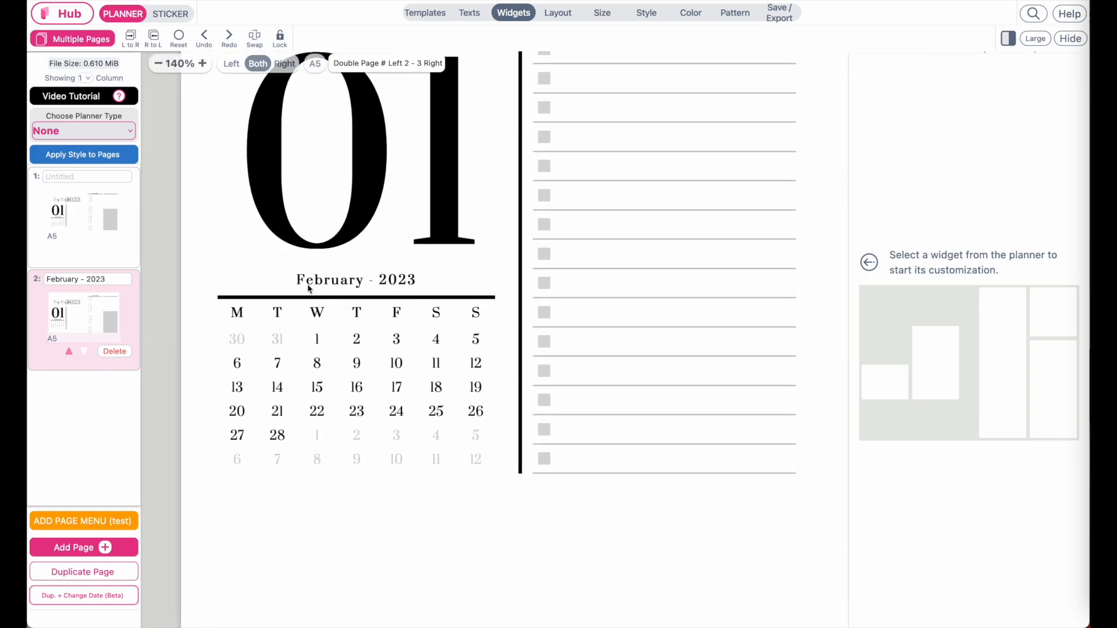
scroll(378, 387, "down", 5)
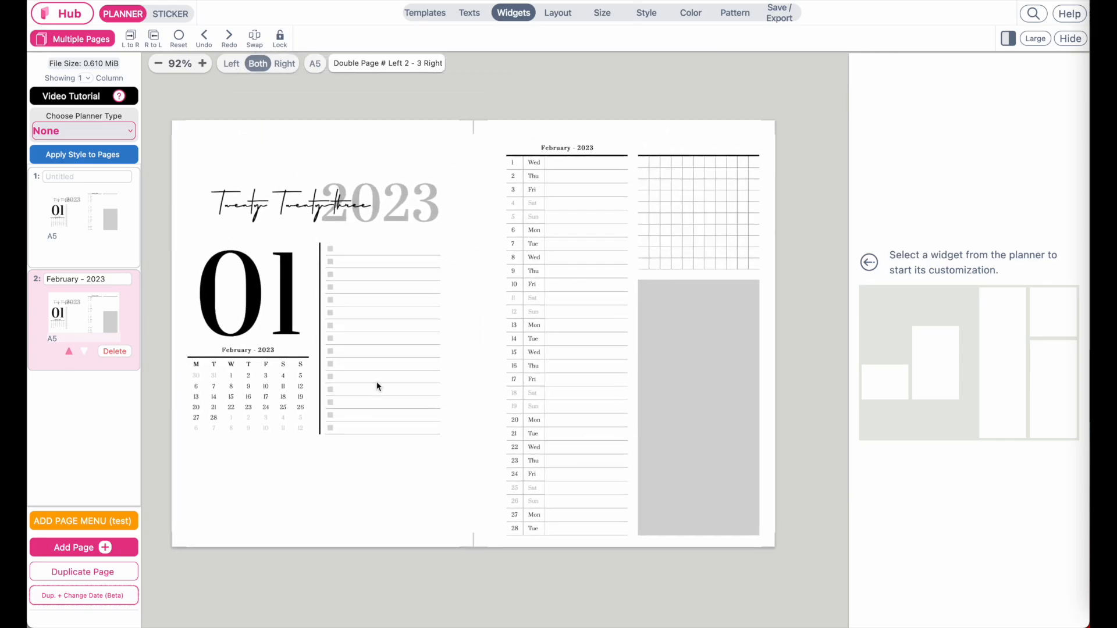
scroll(589, 201, "up", 3)
scroll(588, 201, "down", 5)
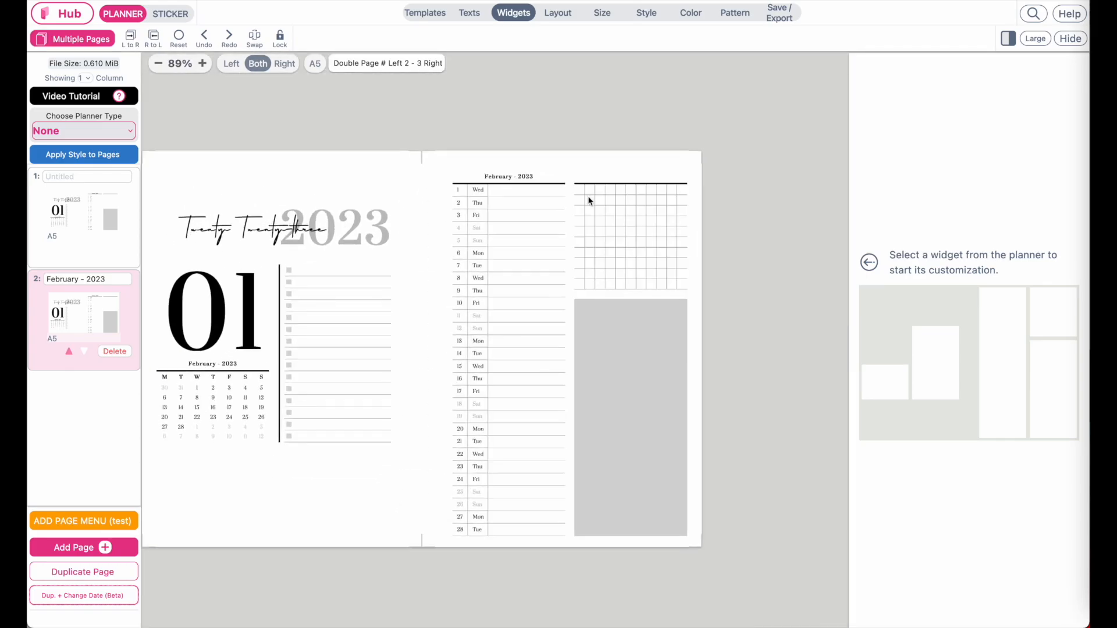
scroll(588, 201, "up", 2)
scroll(588, 201, "left", 2)
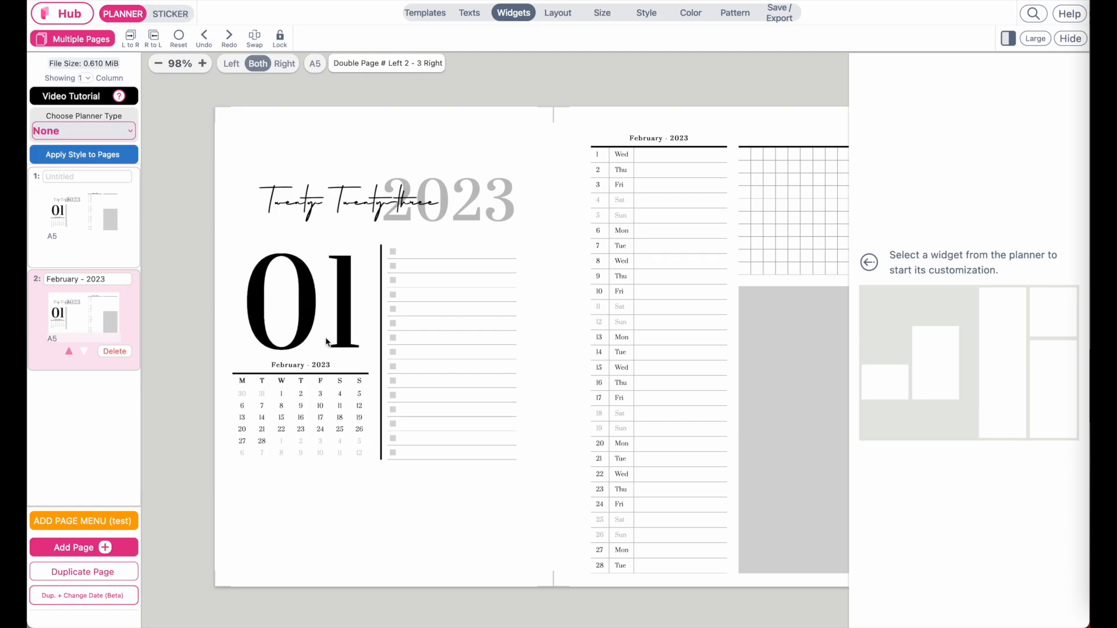
- Change the large month number sticker on the February spread's left page to 02
scroll(299, 303, "up", 5)
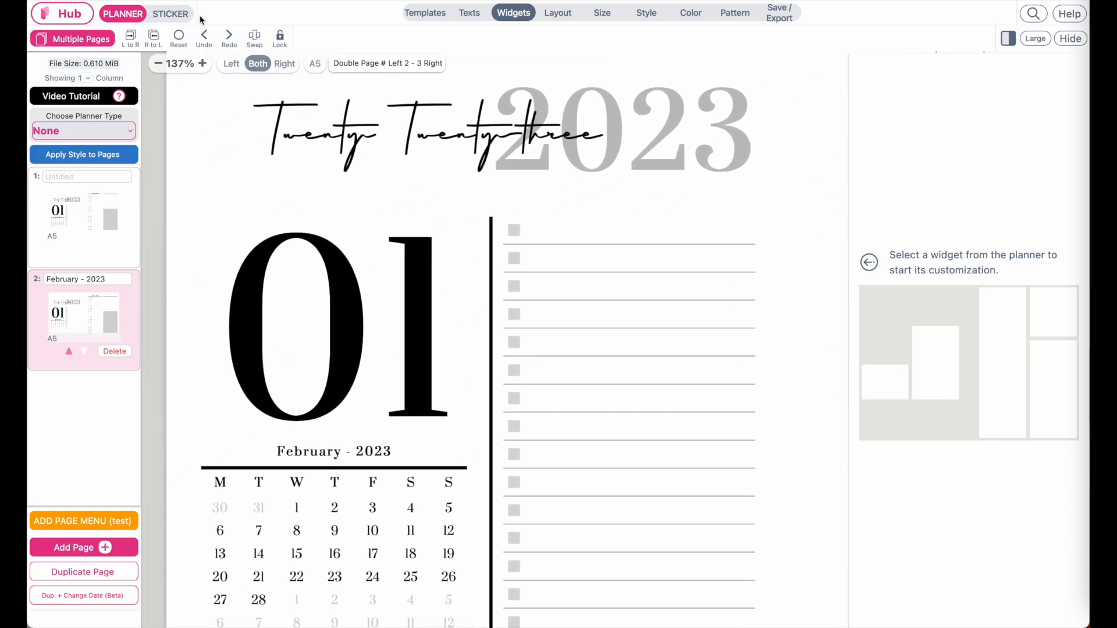
left_click(171, 14)
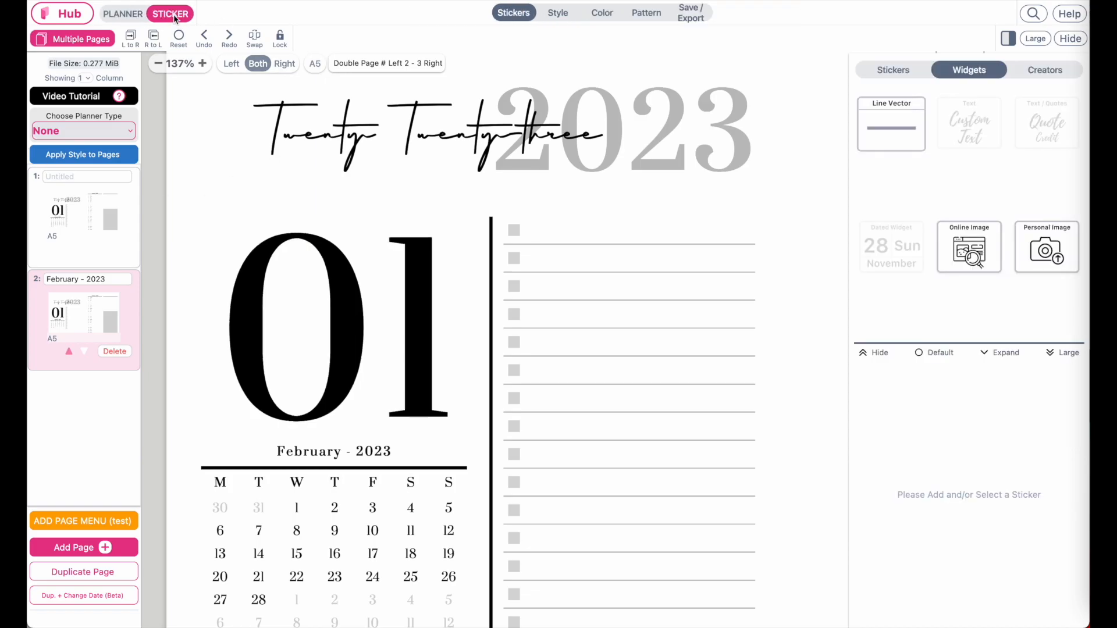
left_click(352, 315)
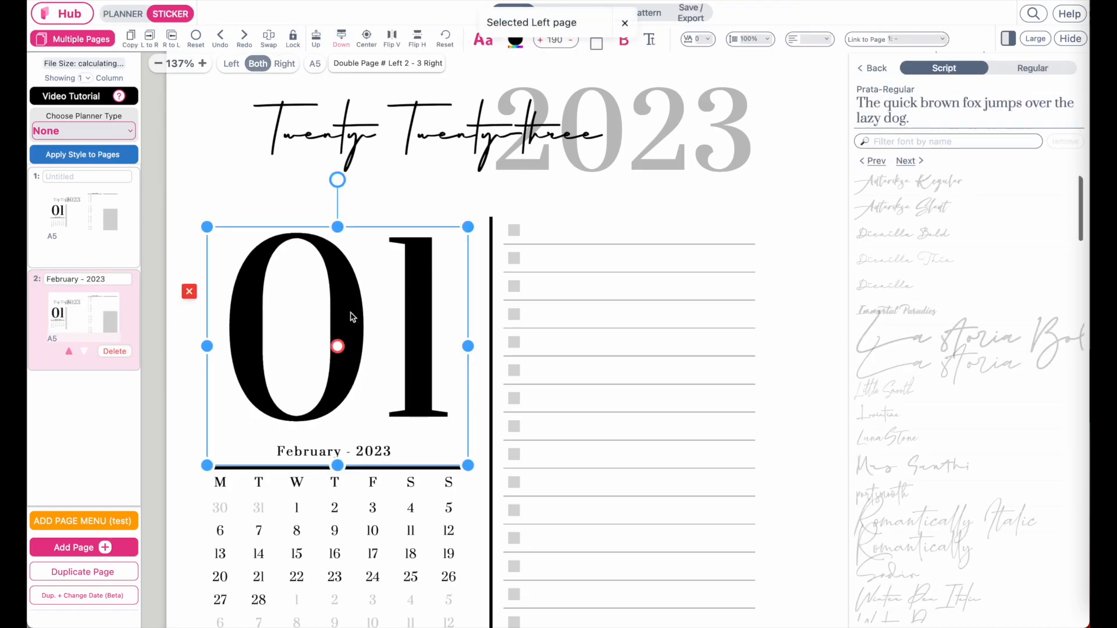
left_click(875, 69)
double_click(891, 399)
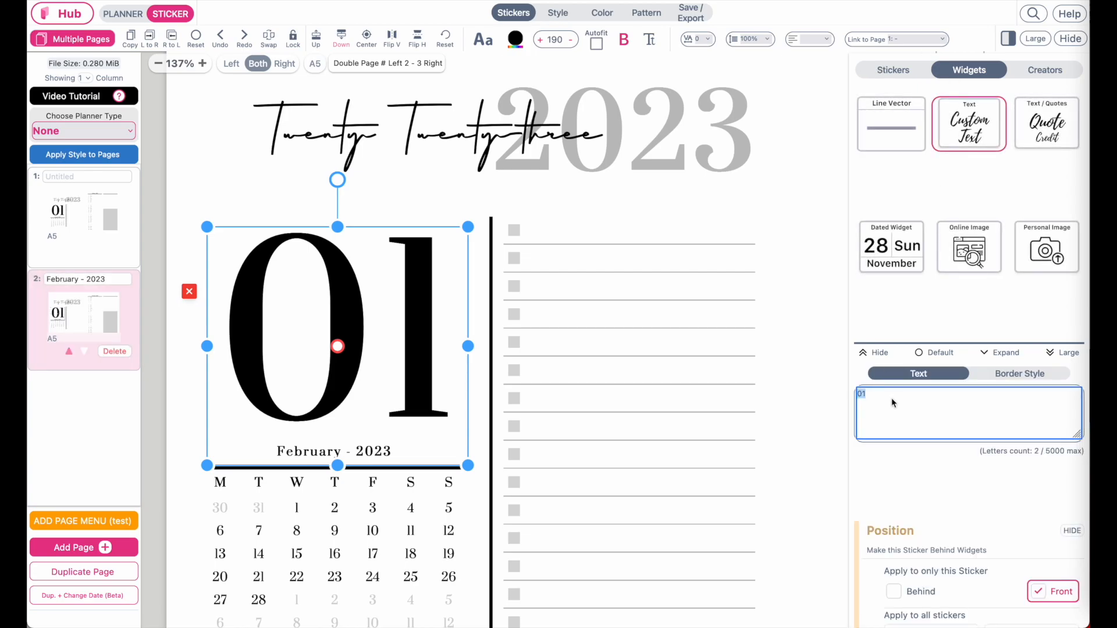
type("02")
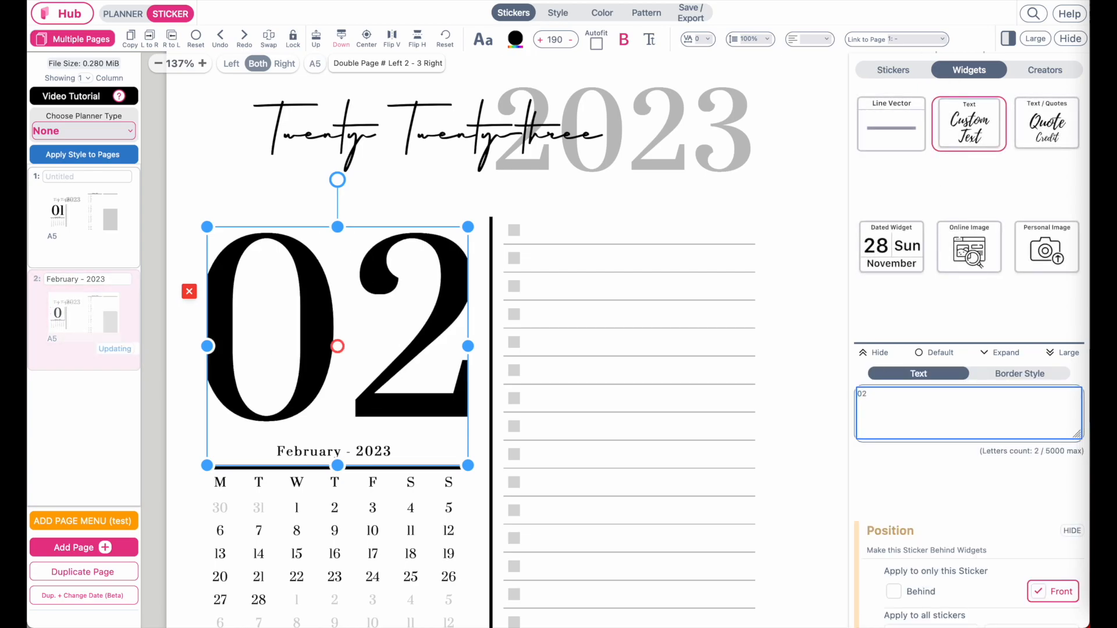
- Widen the 02 text box on both sides so both digits fit, center it above the mini calendar, and deselect it
scroll(640, 388, "down", 5)
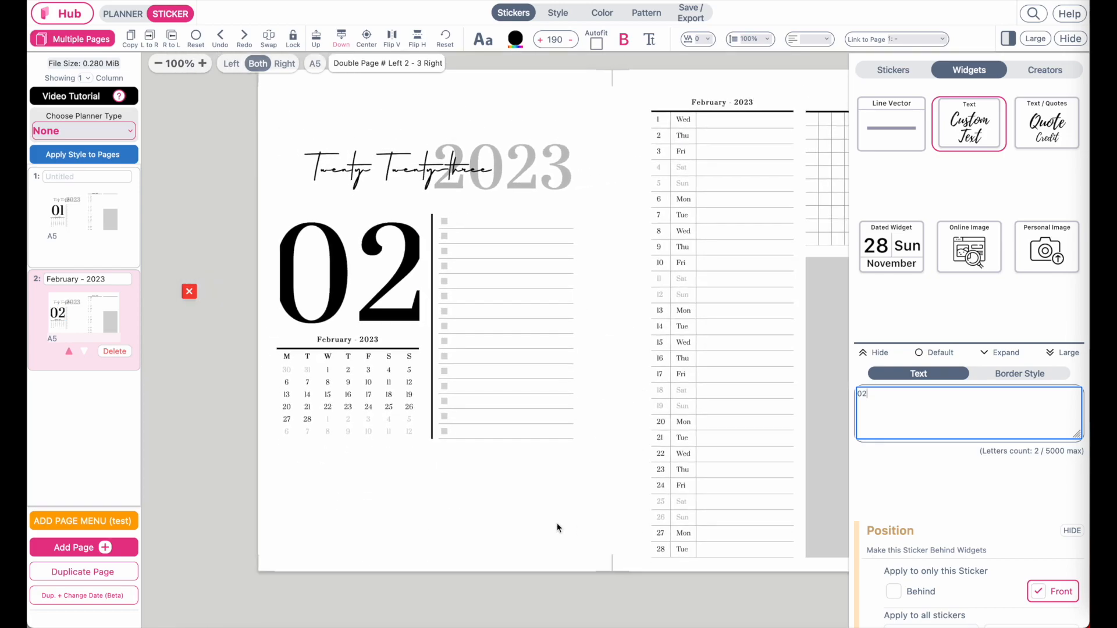
scroll(321, 277, "up", 3)
left_click(322, 288)
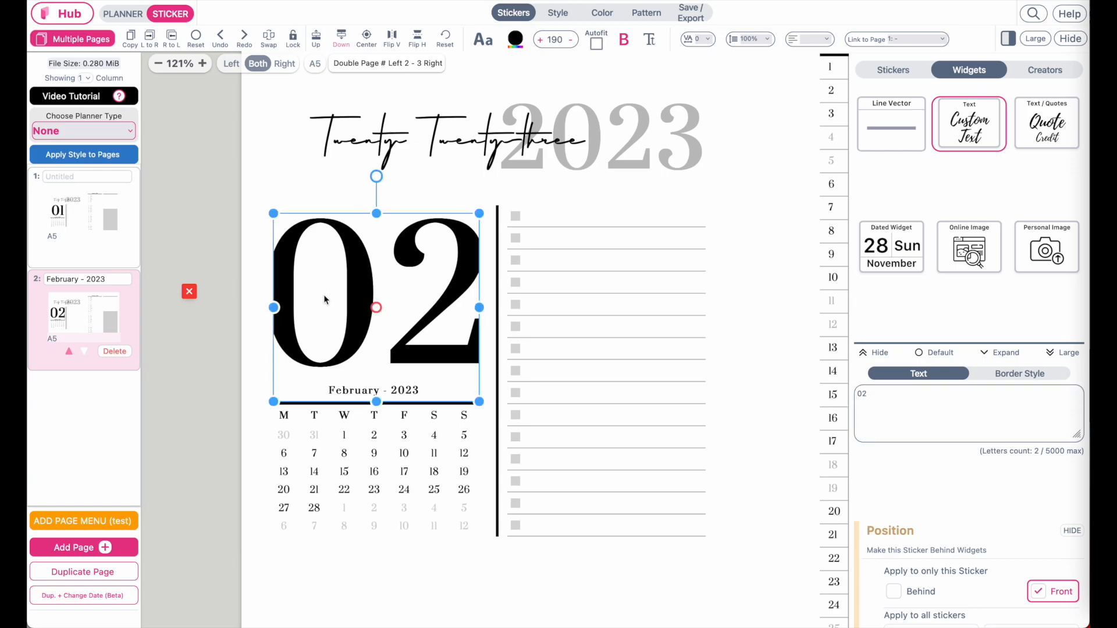
left_click_drag(482, 311, 502, 311)
left_click_drag(384, 331, 377, 330)
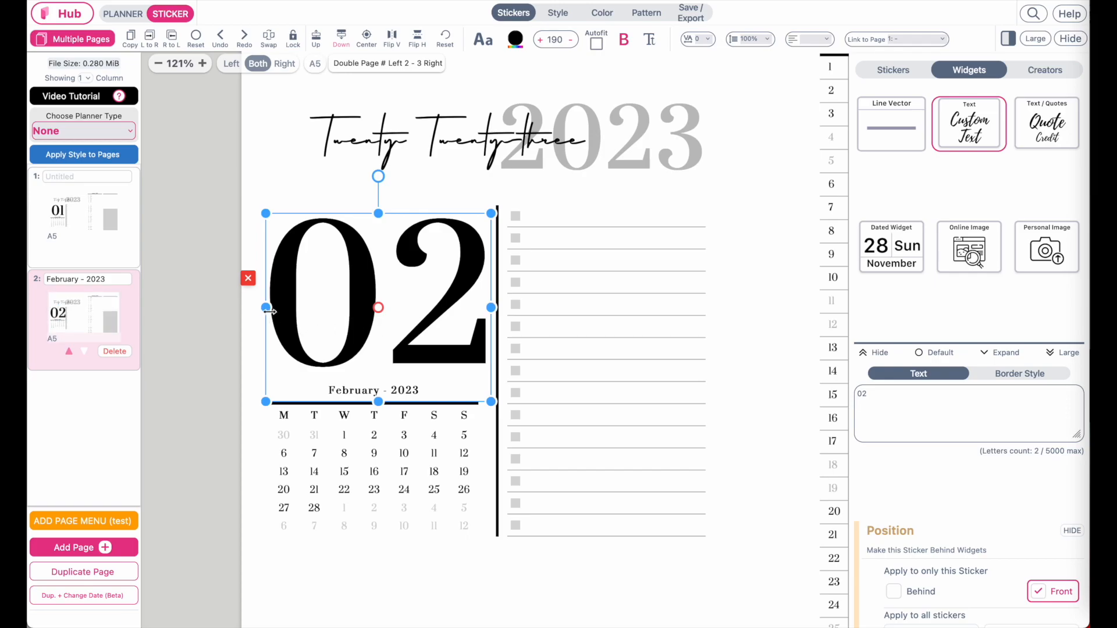
mouse_move(266, 312)
left_mouse_down()
mouse_move(302, 308)
mouse_move(256, 307)
left_mouse_up()
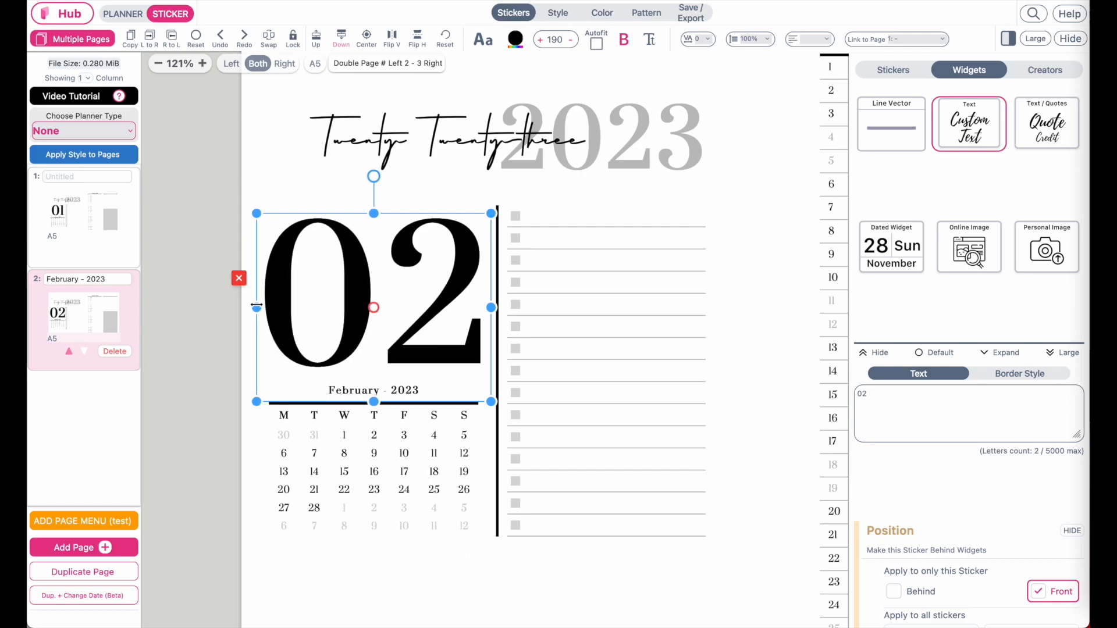
left_click(269, 441)
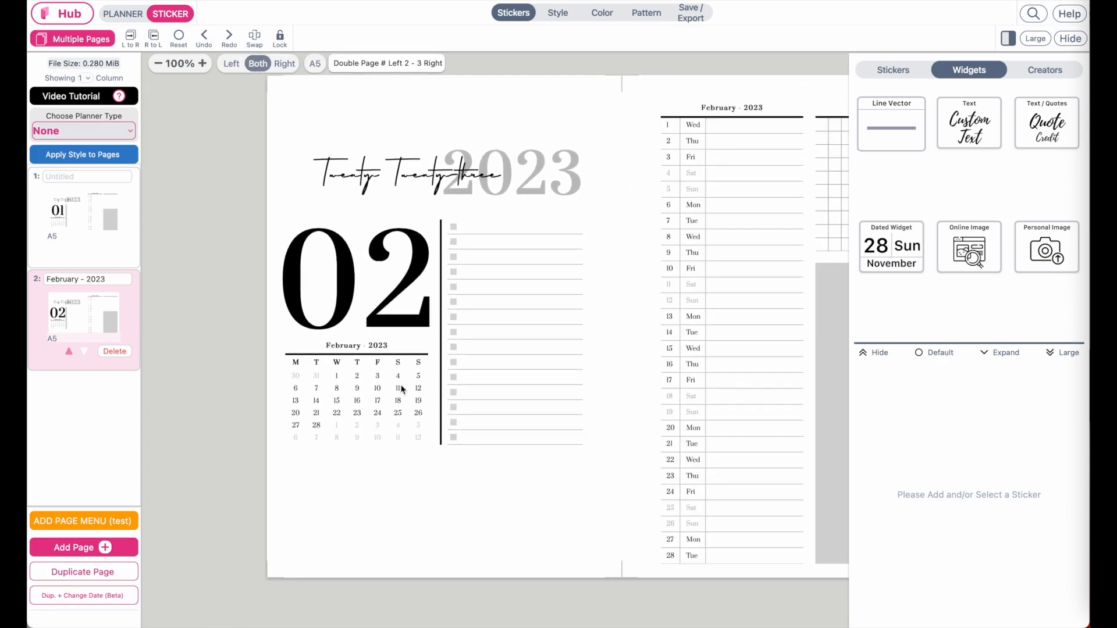
- Duplicate the February spread with a date change to March 2023 and set its large month number to 03
left_click(78, 596)
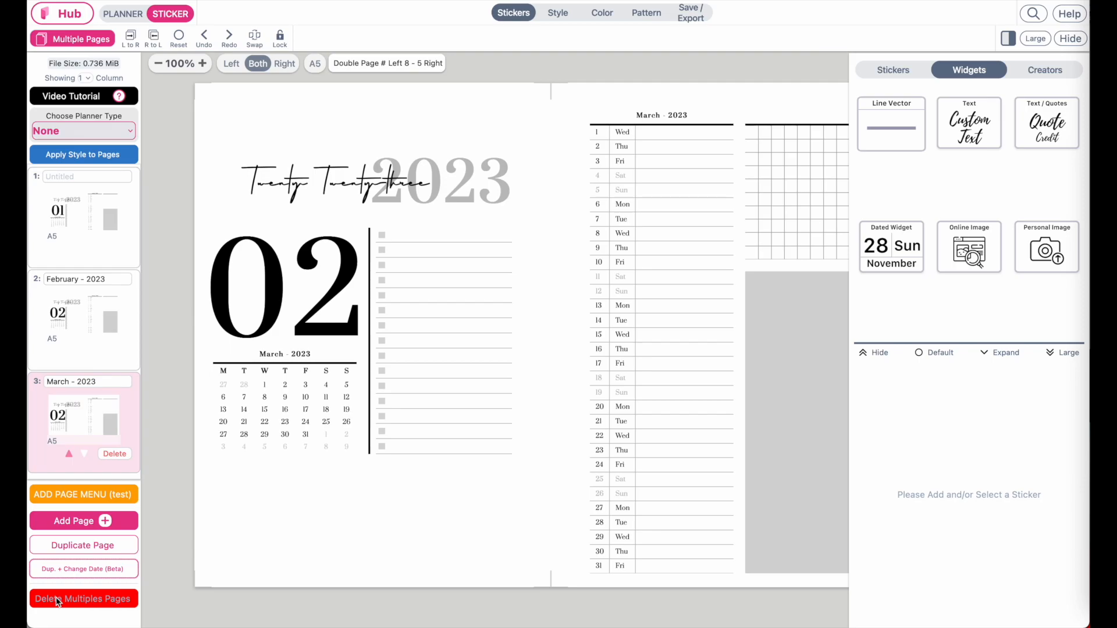
left_click(337, 305)
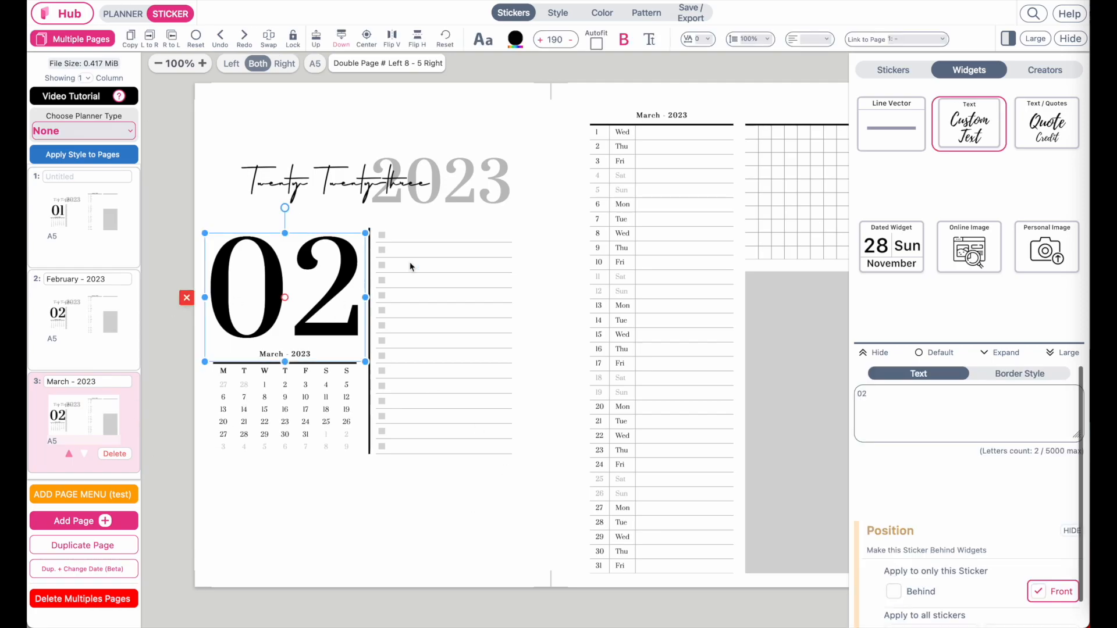
left_click(910, 391)
key("BackSpace")
type("3")
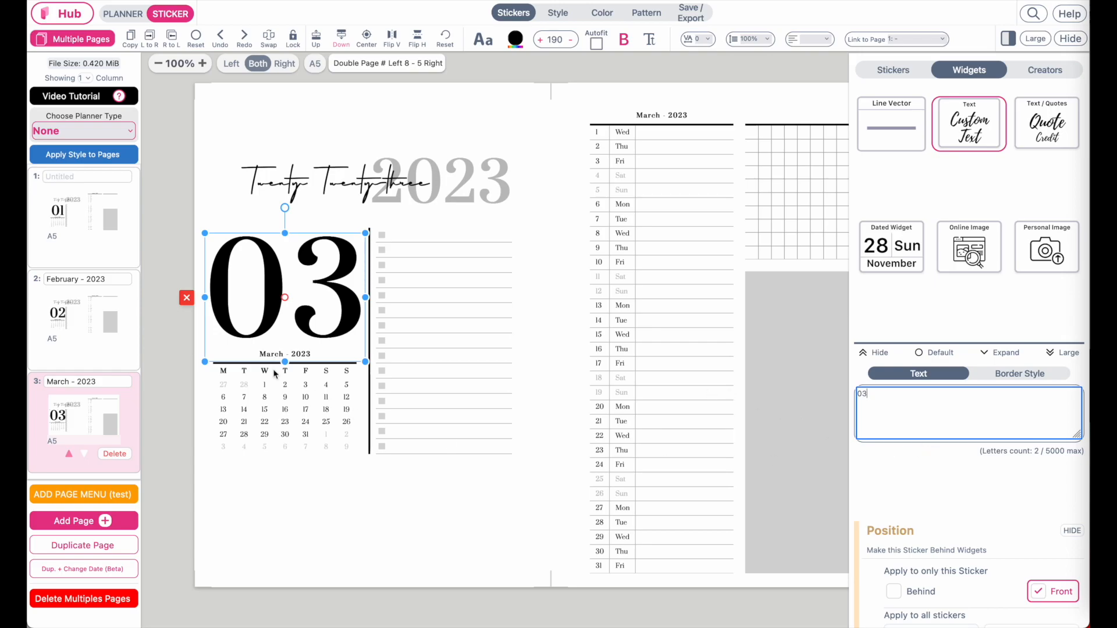
- Duplicate the March spread with a date change to April 2023 and set its large month number to 04
left_click(74, 569)
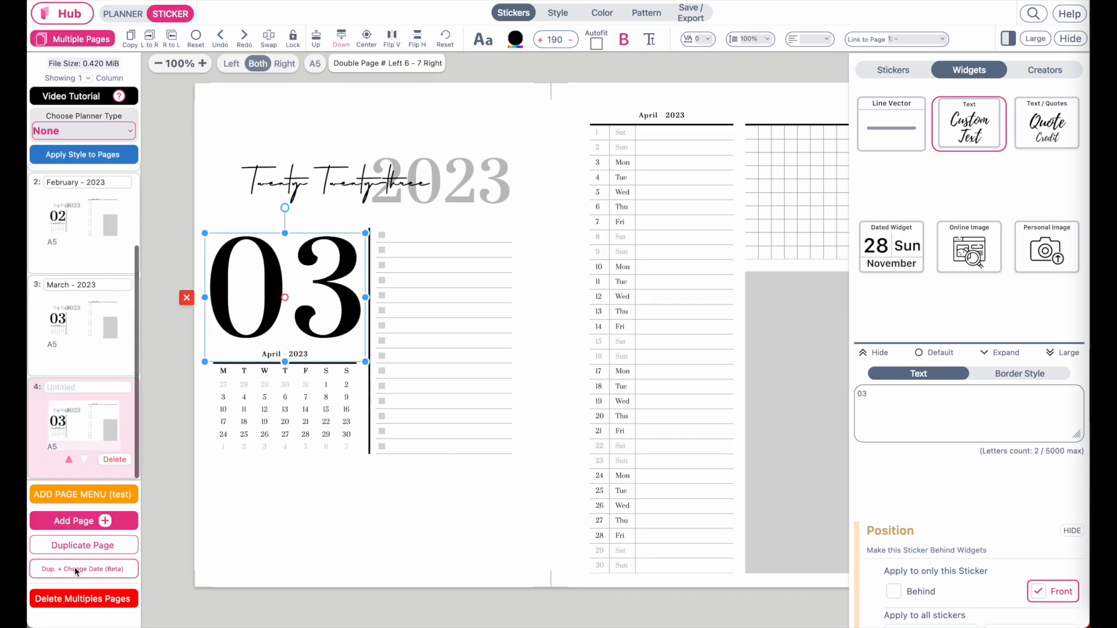
left_click(895, 406)
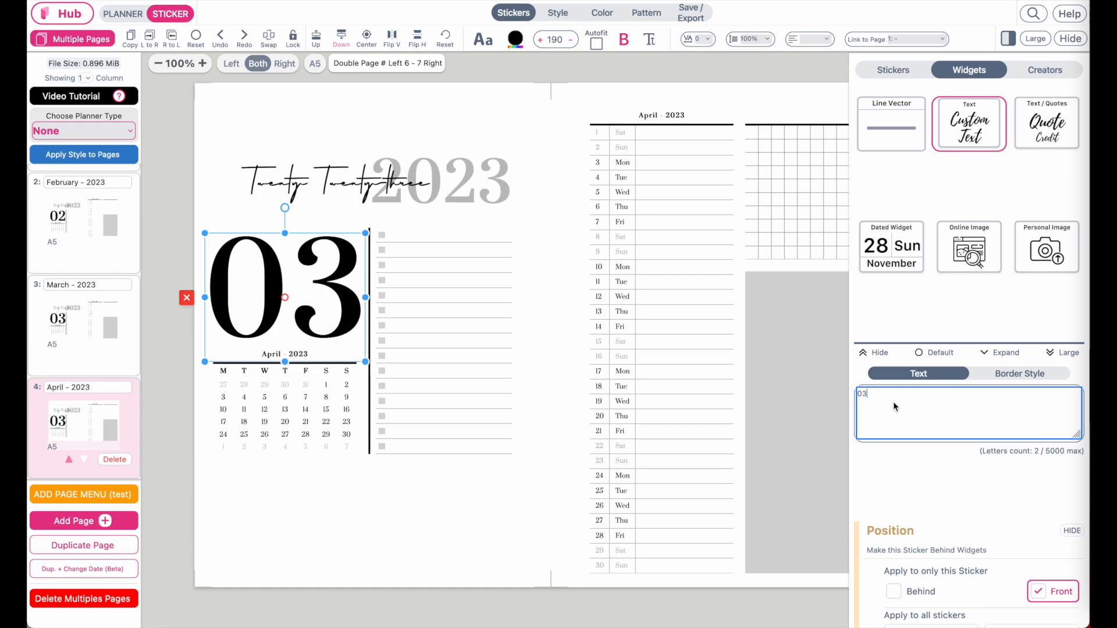
key("BackSpace")
type("4")
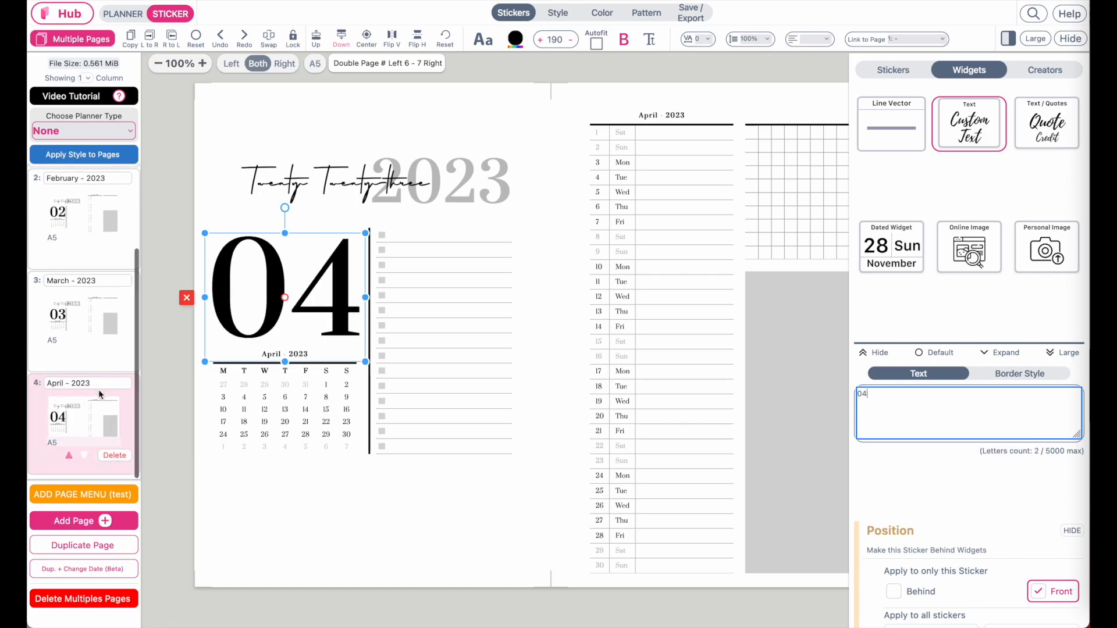
- Duplicate the April spread with a date change to May 2023 and set its large month number to 05
left_click(77, 571)
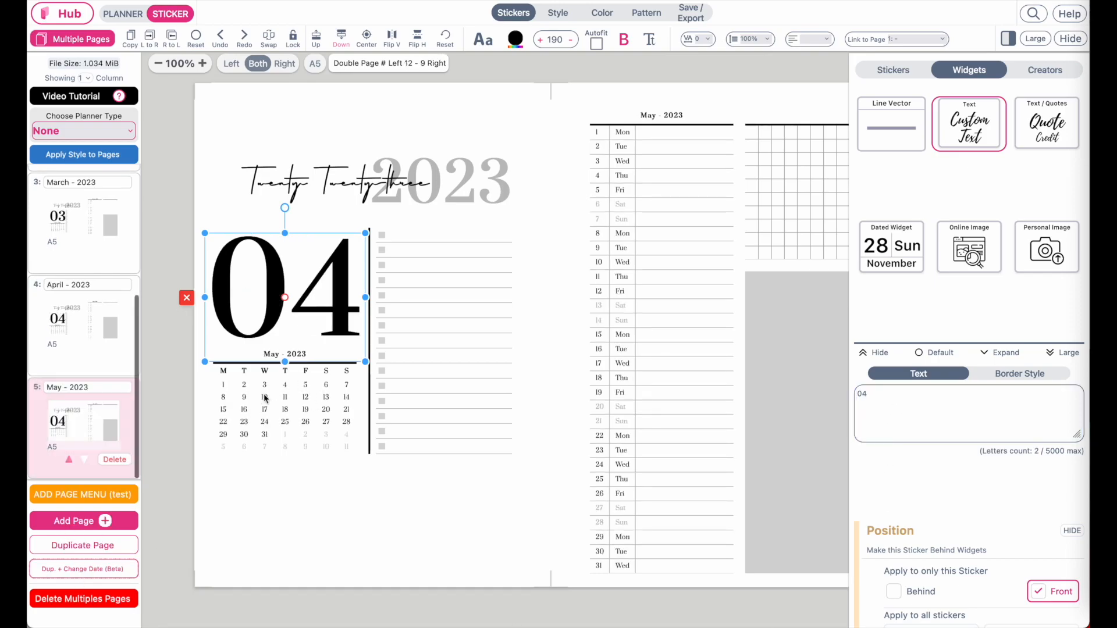
scroll(263, 399, "up", 3)
left_click(323, 350)
left_click(959, 409)
key("BackSpace")
type("5")
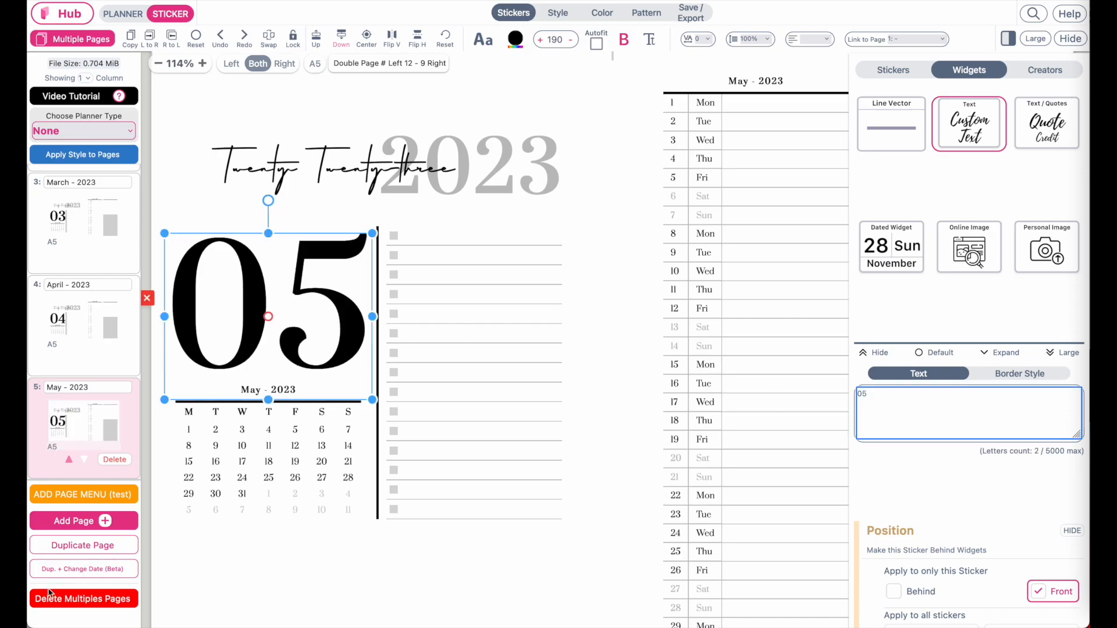
- Create the June and July 2023 spreads by duplicating with a date change, setting their large month numbers to 06 and 07
left_click(66, 577)
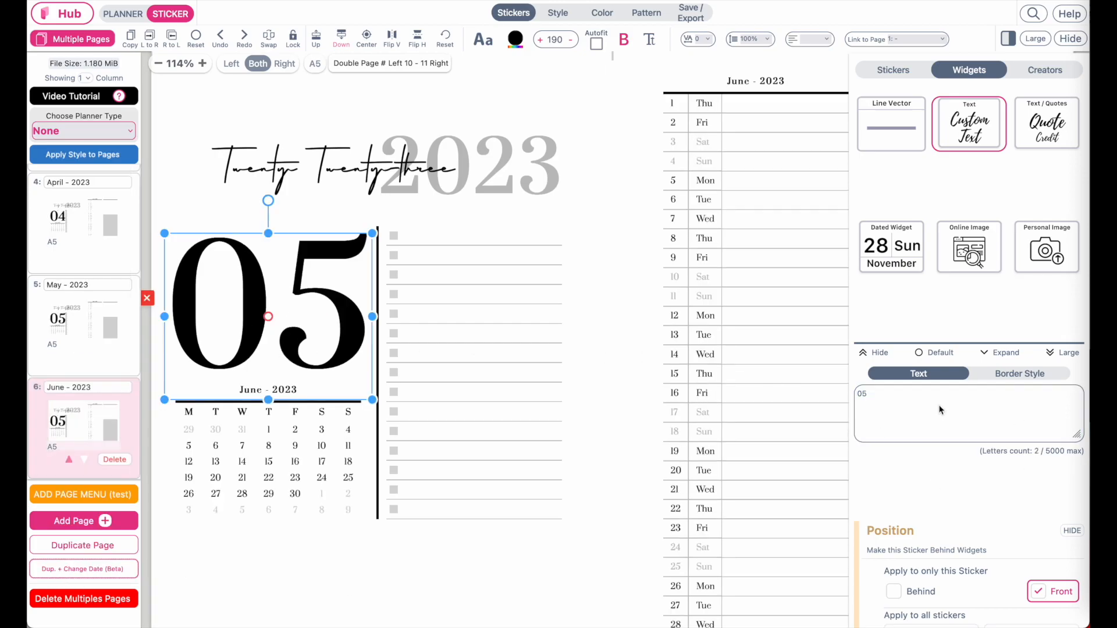
key("BackSpace")
type("6")
left_click(83, 570)
left_click(950, 436)
key("BackSpace")
type("7")
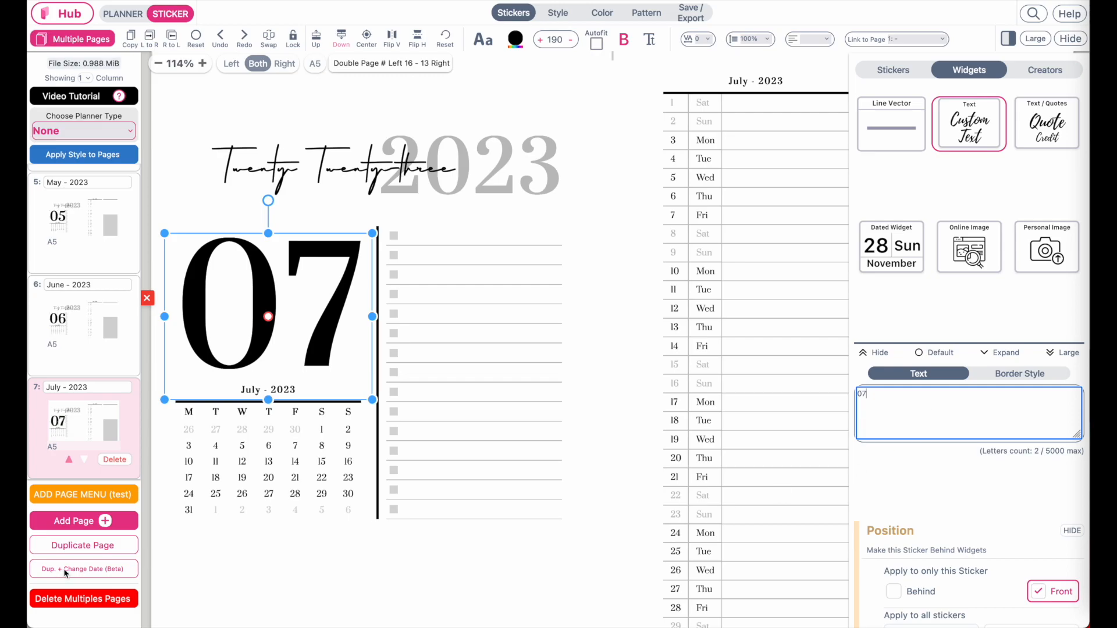
- Create the August and September 2023 spreads by duplicating with a date change, setting their large month numbers to 08 and 09
left_click(62, 568)
left_click(896, 417)
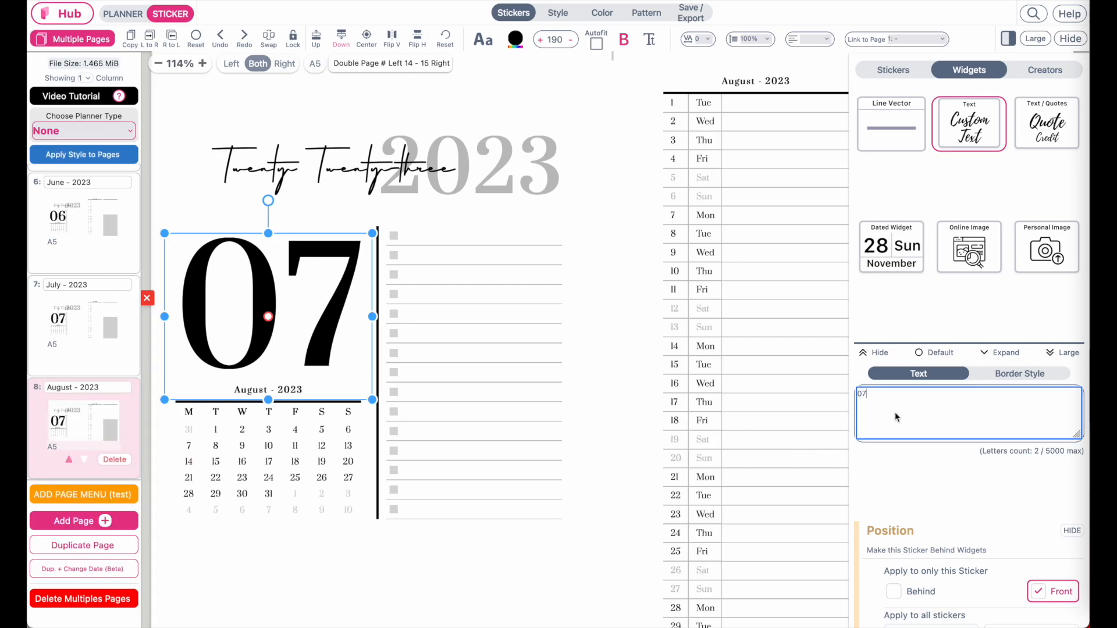
key("BackSpace")
type("8")
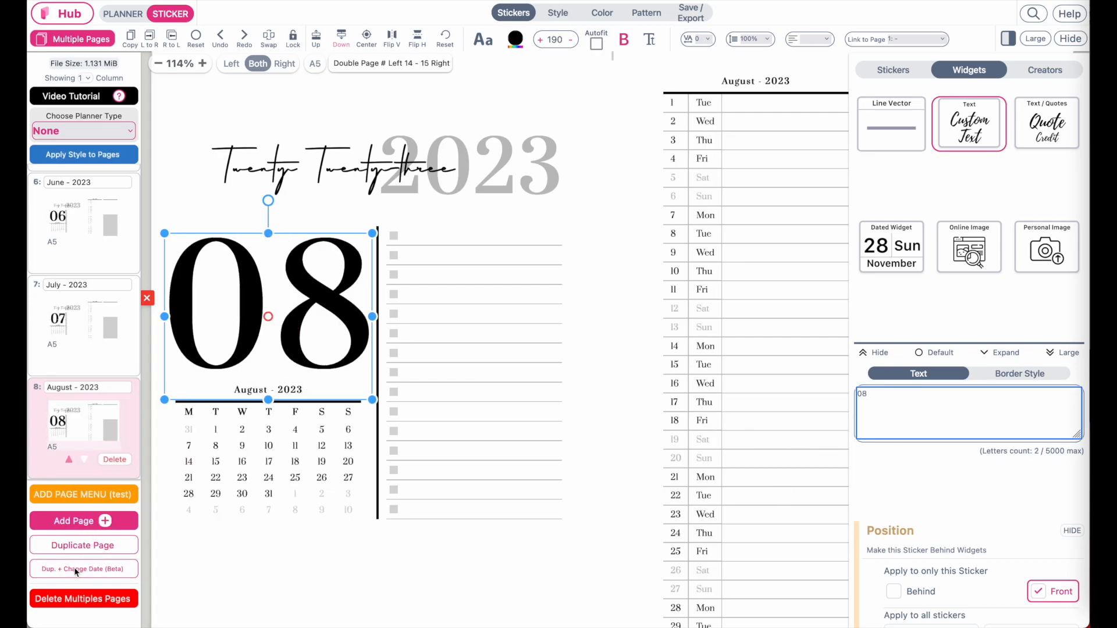
left_click(75, 567)
left_click(910, 407)
key("BackSpace")
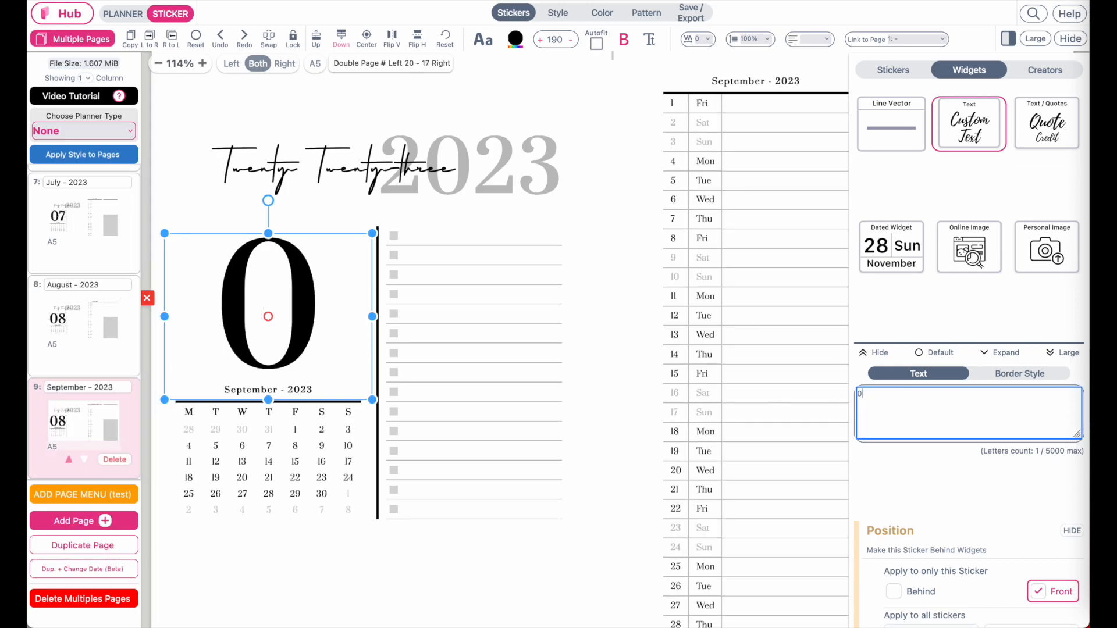
type("9")
- Duplicate the September spread with a date change to October 2023 and set its large month number to 10
left_click(91, 571)
left_click(920, 406)
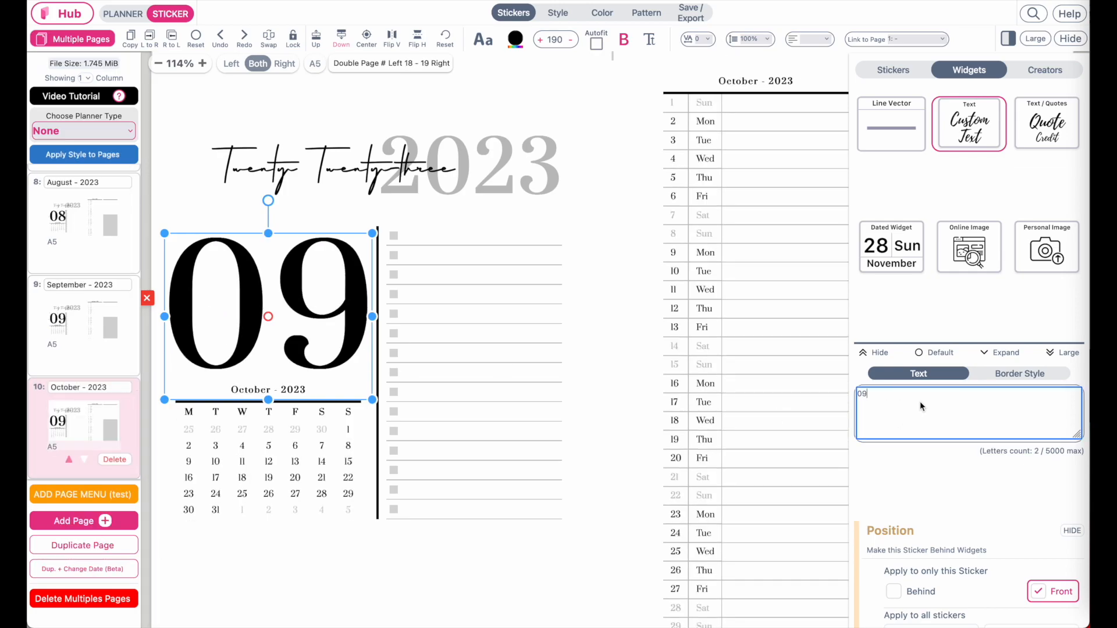
key("BackSpace")
key("BackSpace")
type("10")
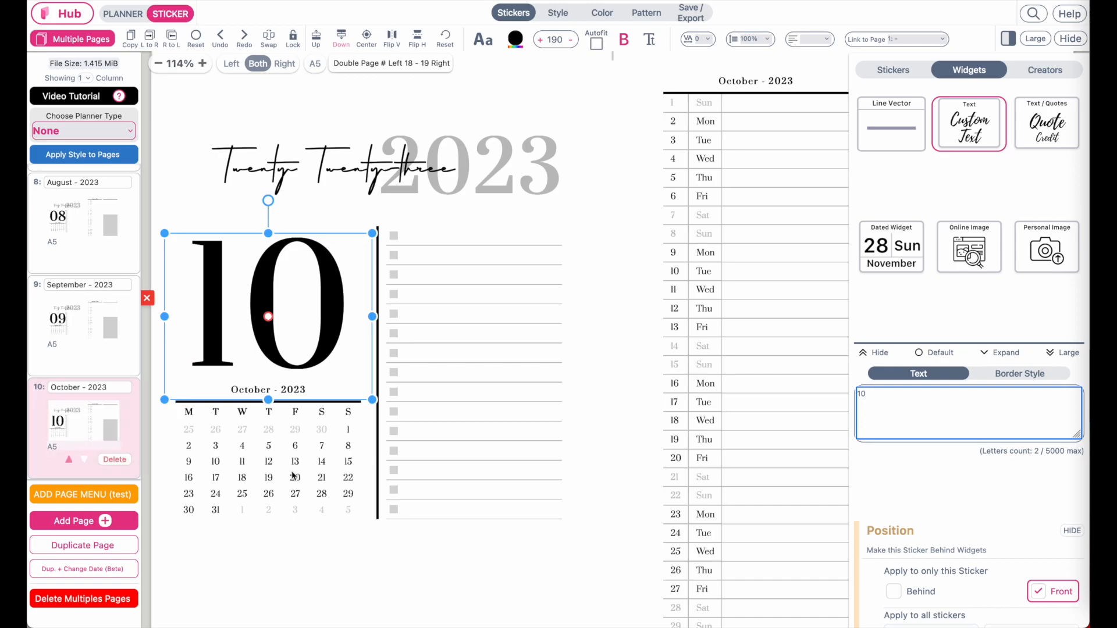
- Create the November and December 2023 spreads by duplicating with a date change, setting their large month numbers to 11 and 12
left_click(82, 571)
left_click(932, 419)
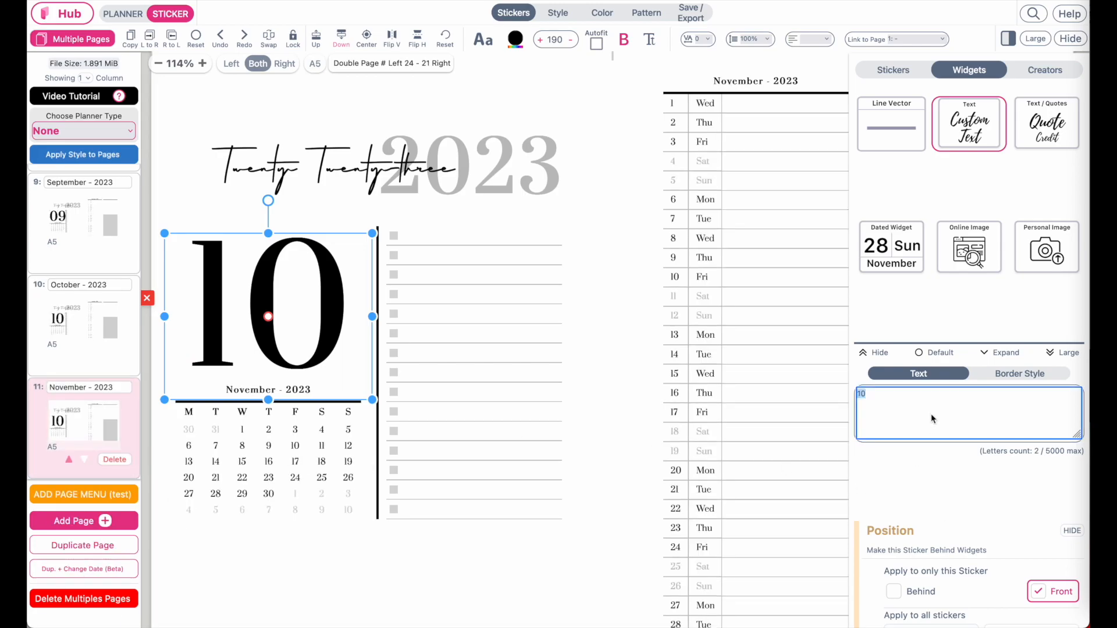
type("11")
left_click(68, 570)
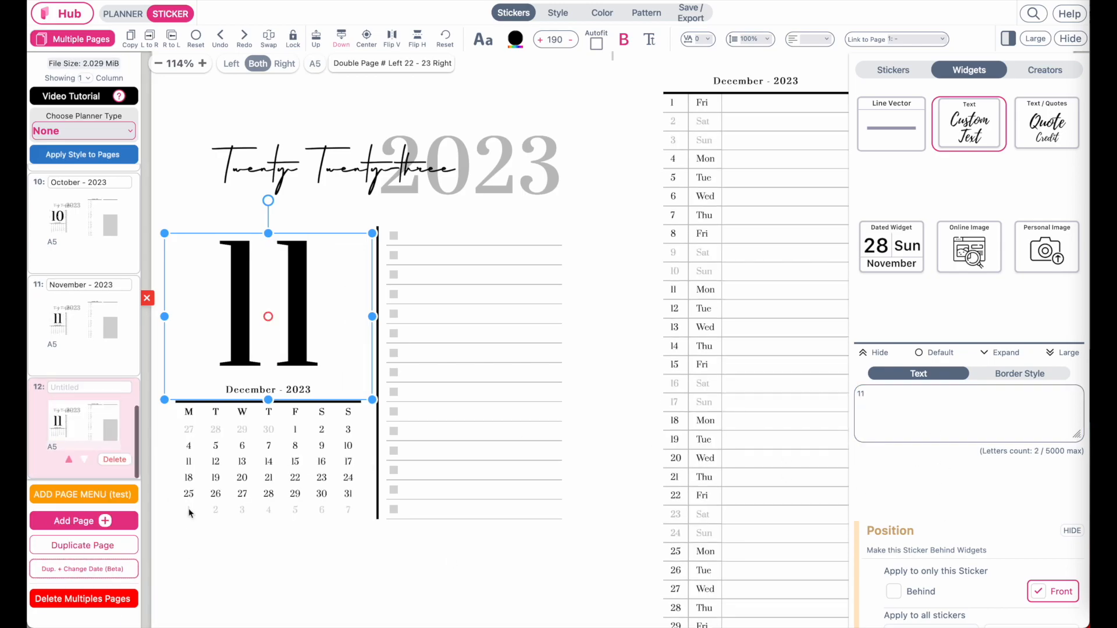
left_click(936, 412)
type("12")
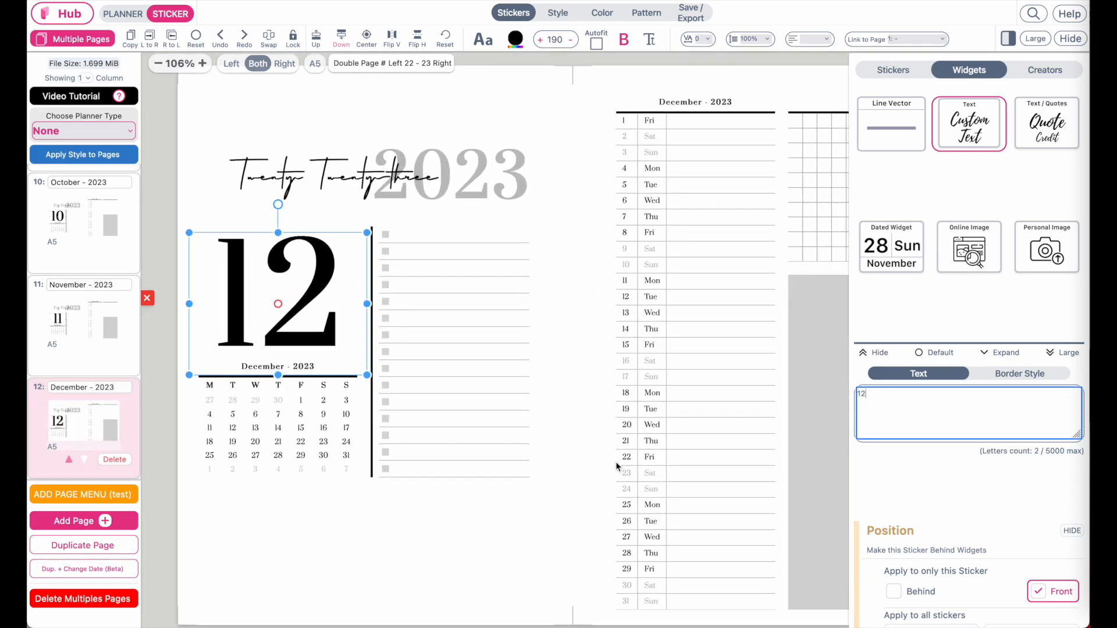
- Review the monthly spreads from December back to February, checking each large month number, calendar and date list, and the finished PDF planner
scroll(618, 467, "right", 1)
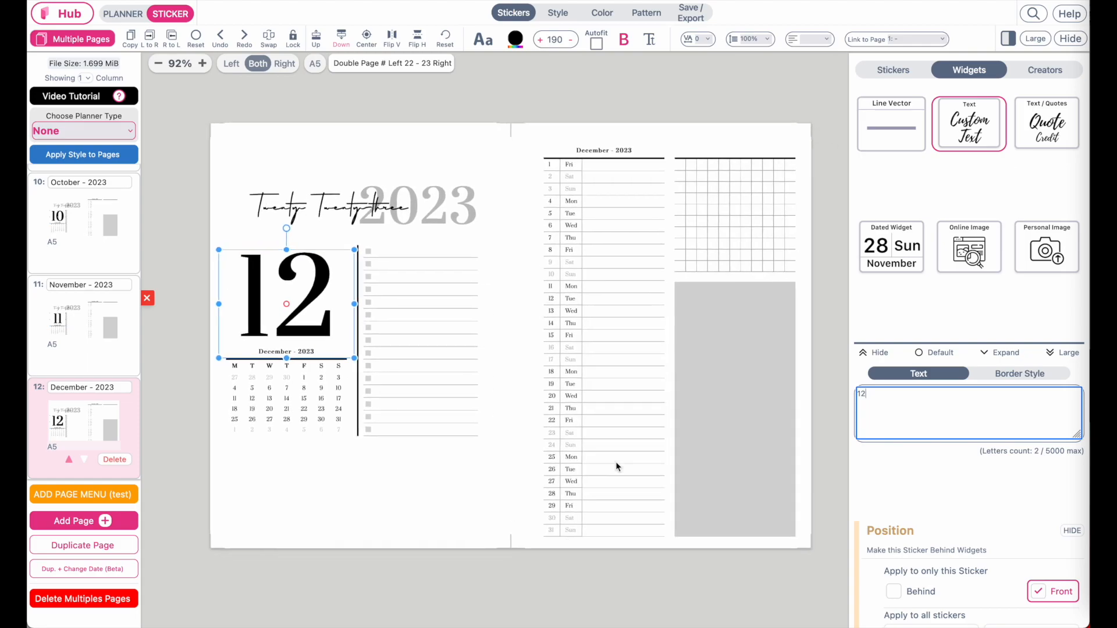
left_click(85, 324)
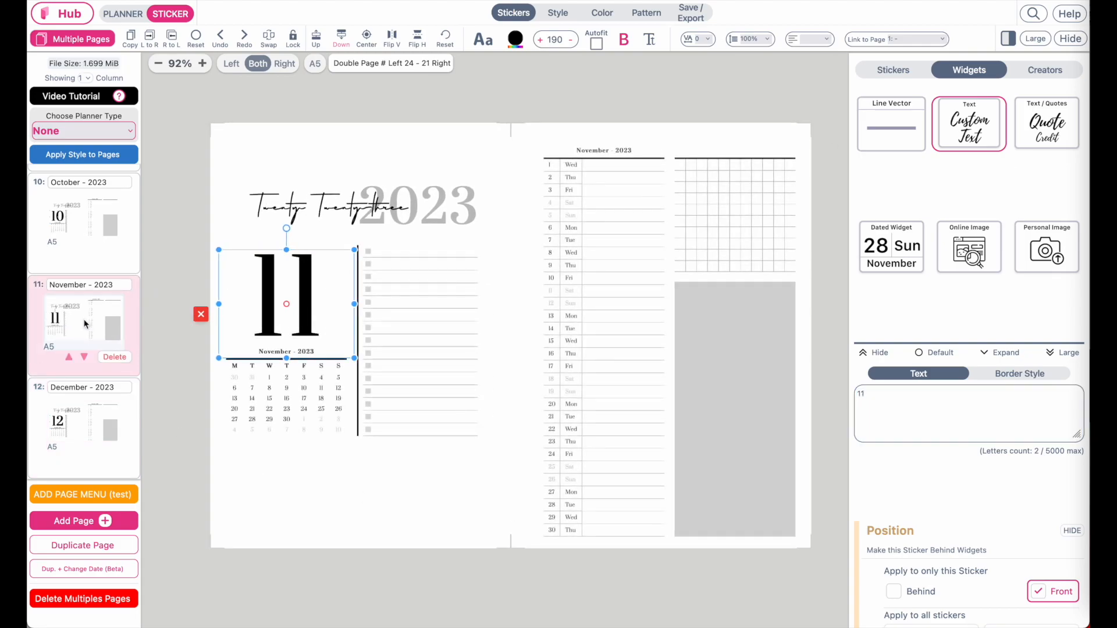
scroll(86, 325, "up", 1)
left_click(92, 293)
scroll(92, 294, "up", 1)
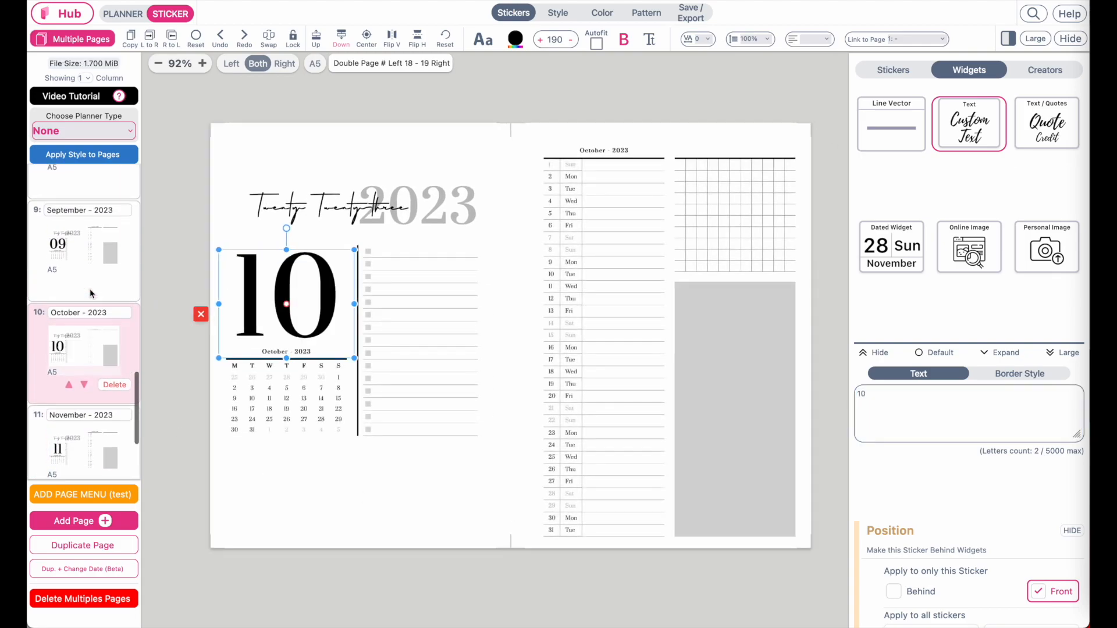
left_click(90, 244)
scroll(89, 244, "up", 1)
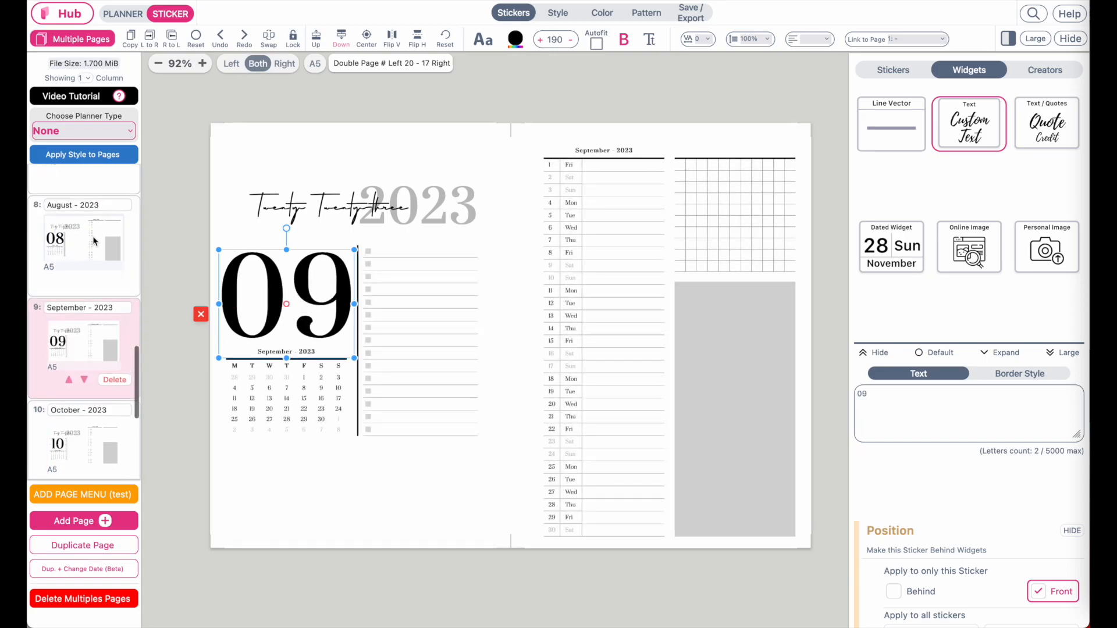
left_click(93, 238)
scroll(93, 238, "up", 1)
left_click(93, 235)
scroll(94, 233, "up", 1)
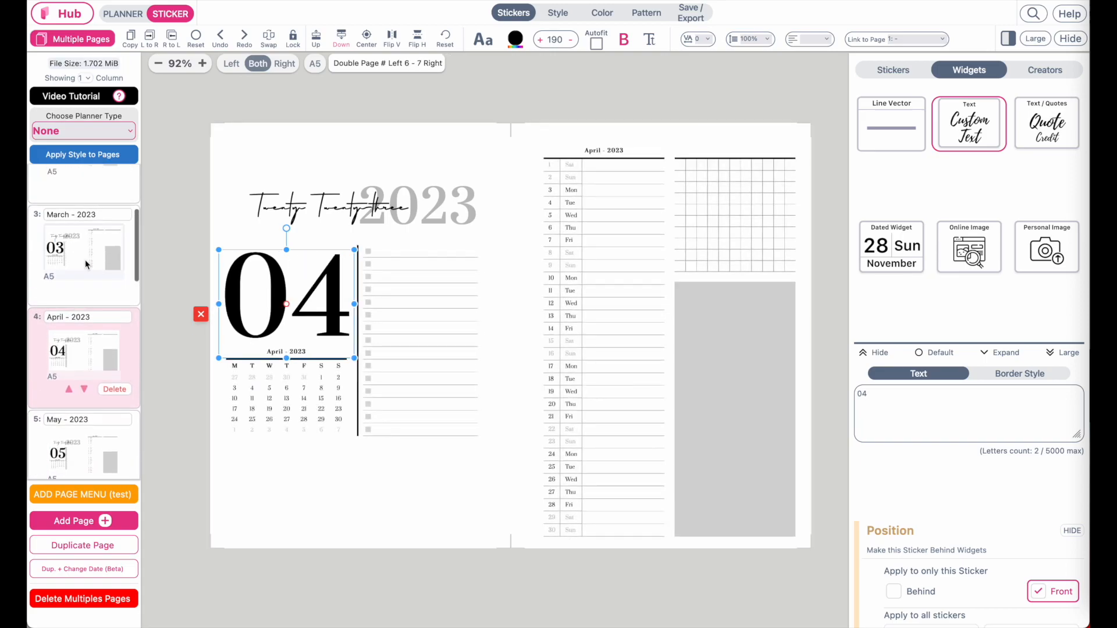
left_click(86, 262)
scroll(86, 263, "up", 1)
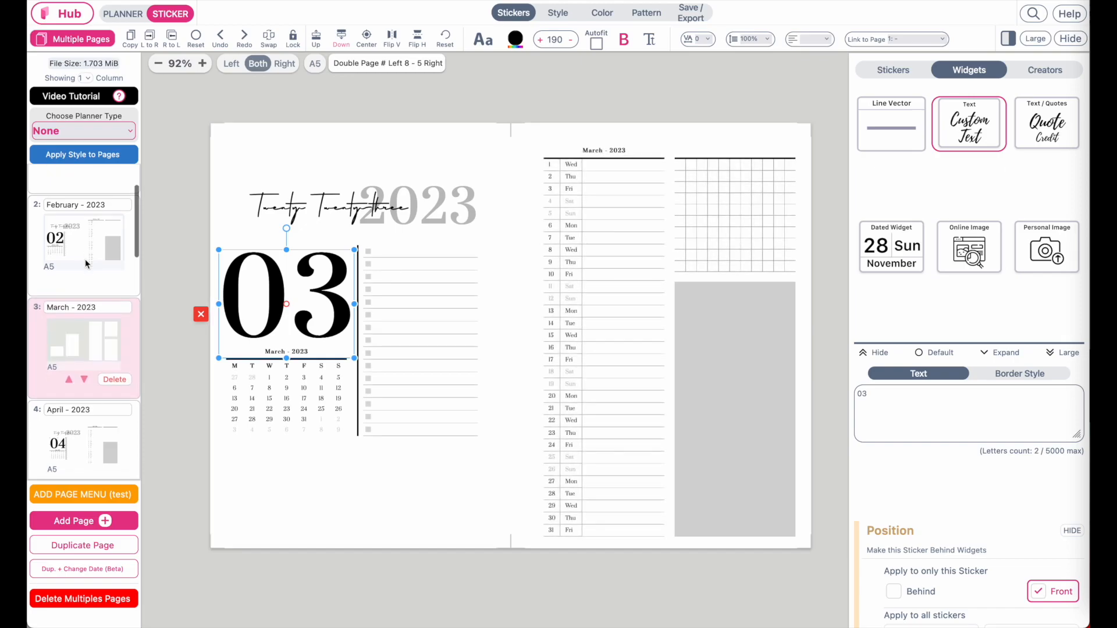
left_click(86, 263)
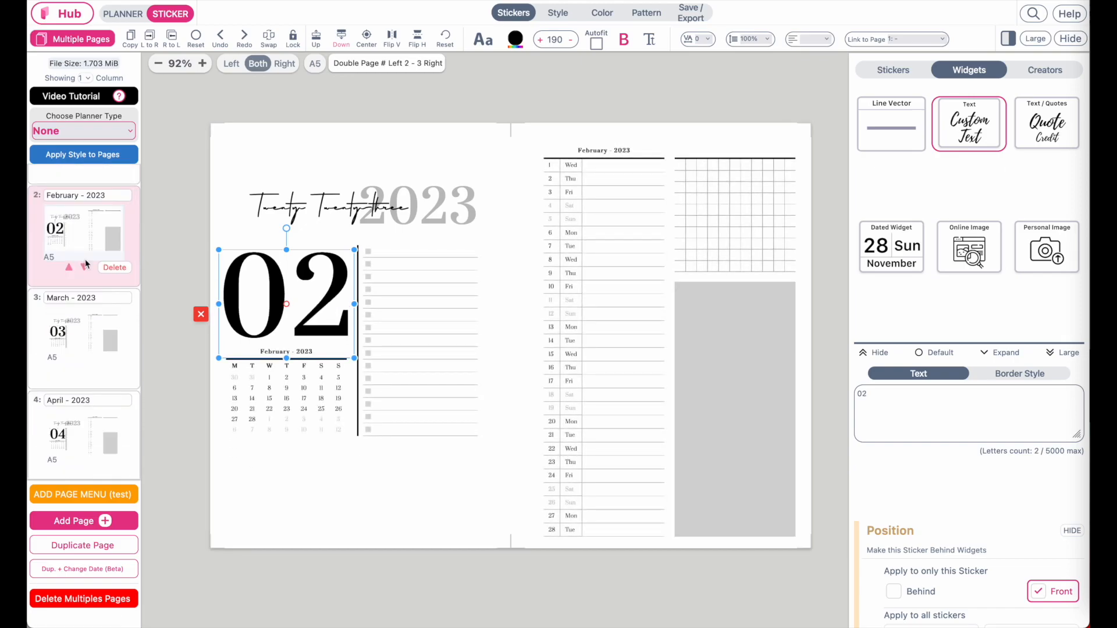
scroll(86, 265, "up", 1)
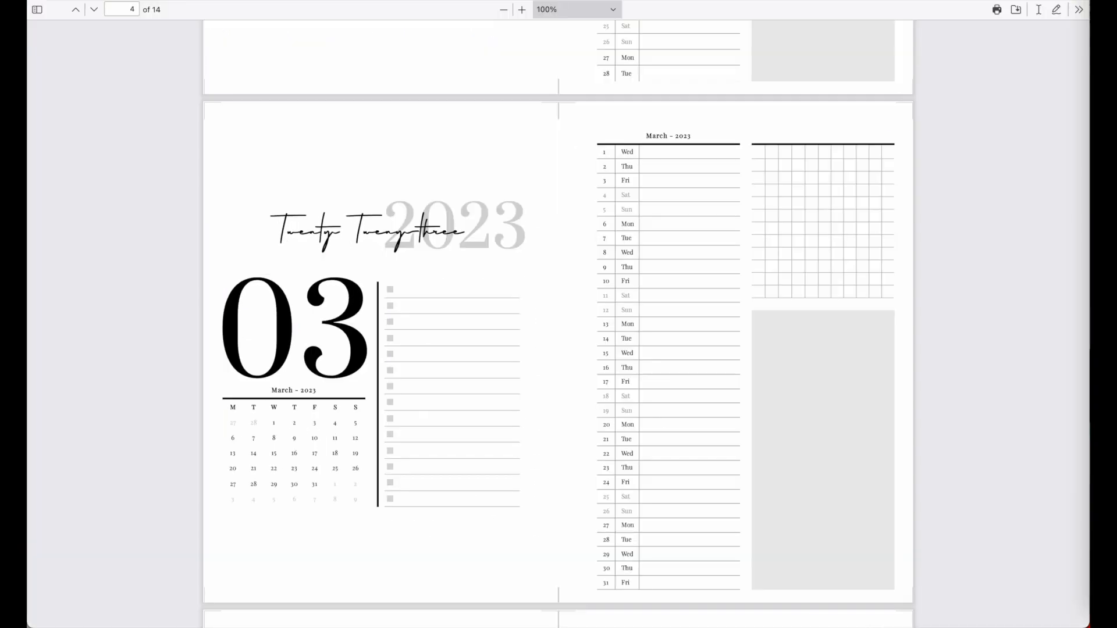
scroll(486, 335, "up", 20)
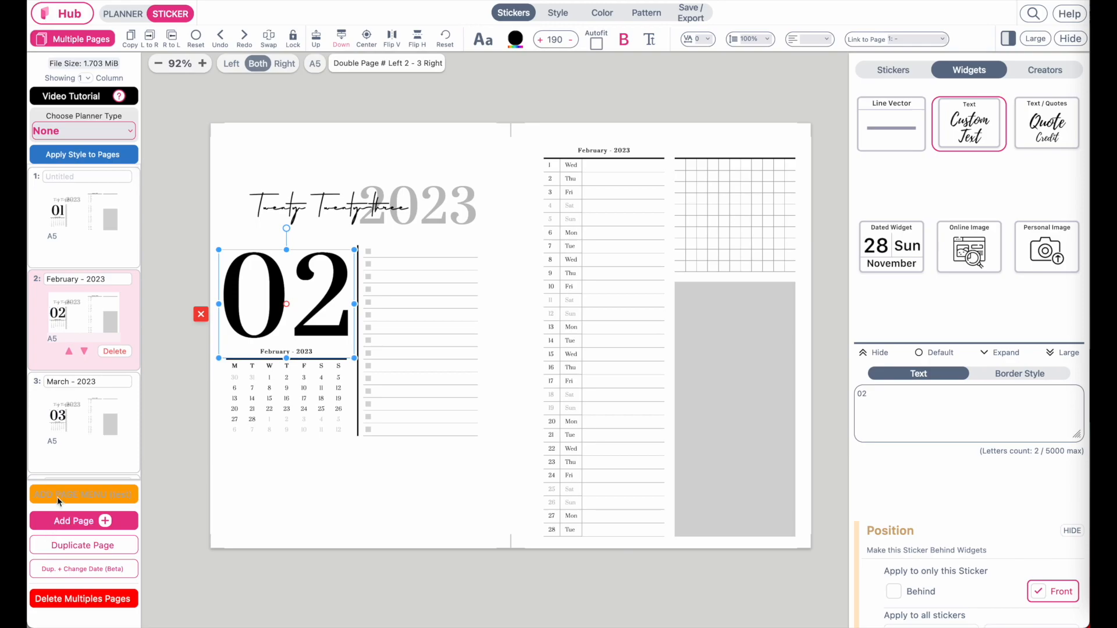
- Insert an empty page at the top of the planner as page 1, ahead of the January spread
left_click(57, 497)
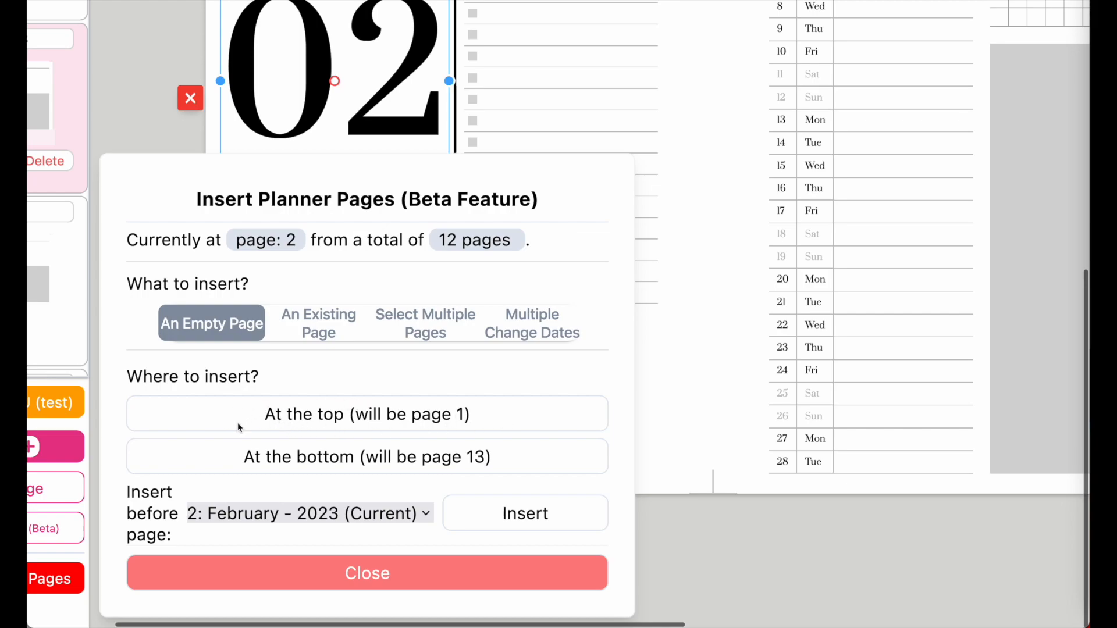
left_click(351, 420)
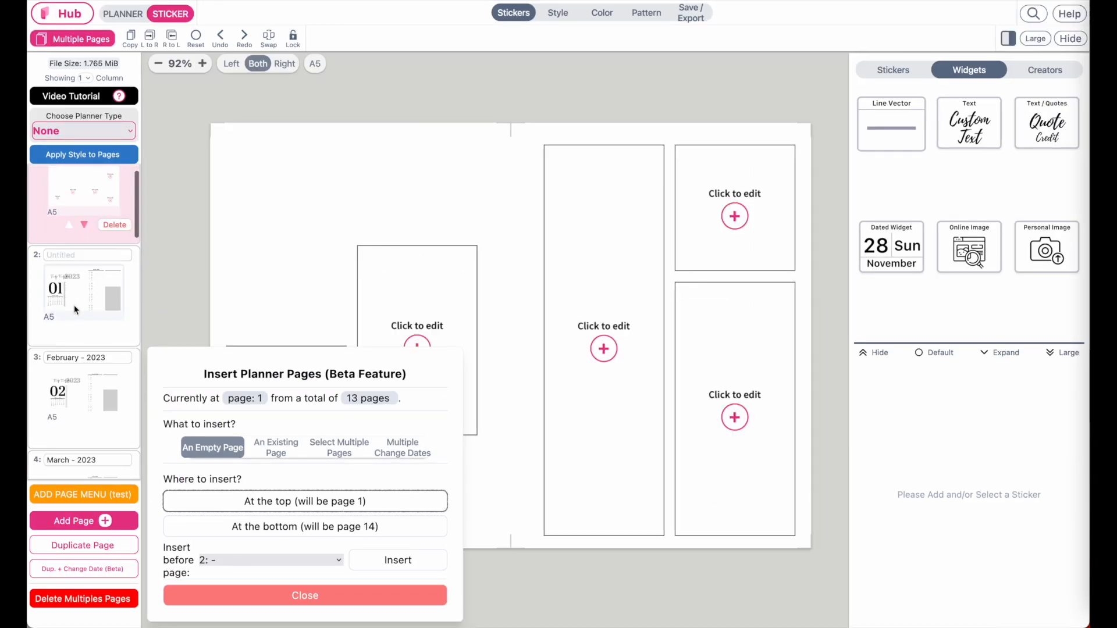
left_click(292, 603)
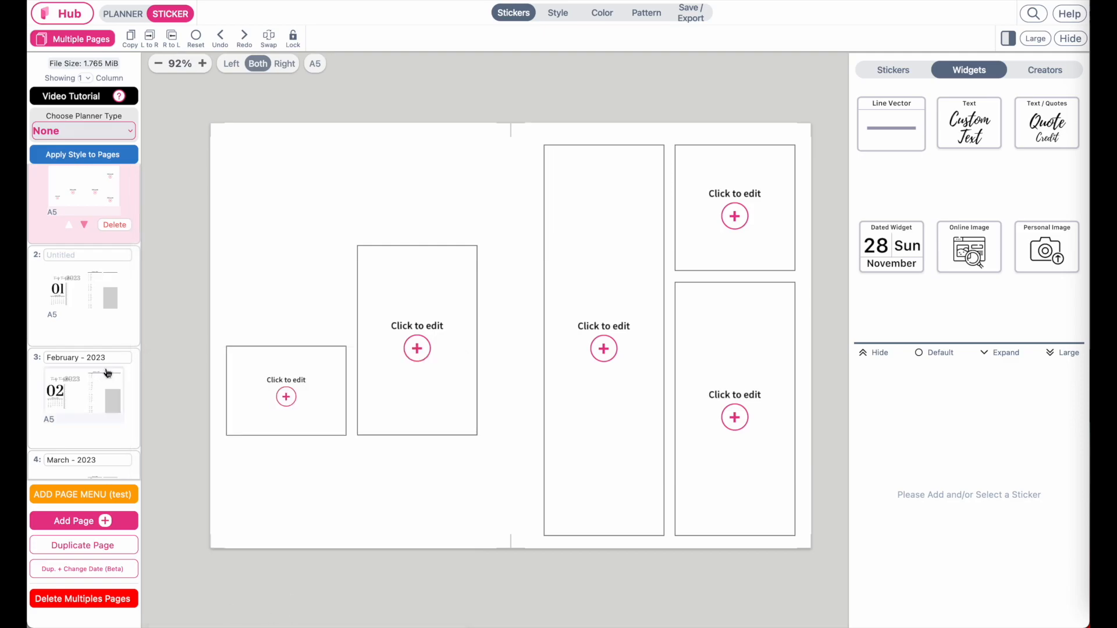
scroll(93, 250, "up", 1)
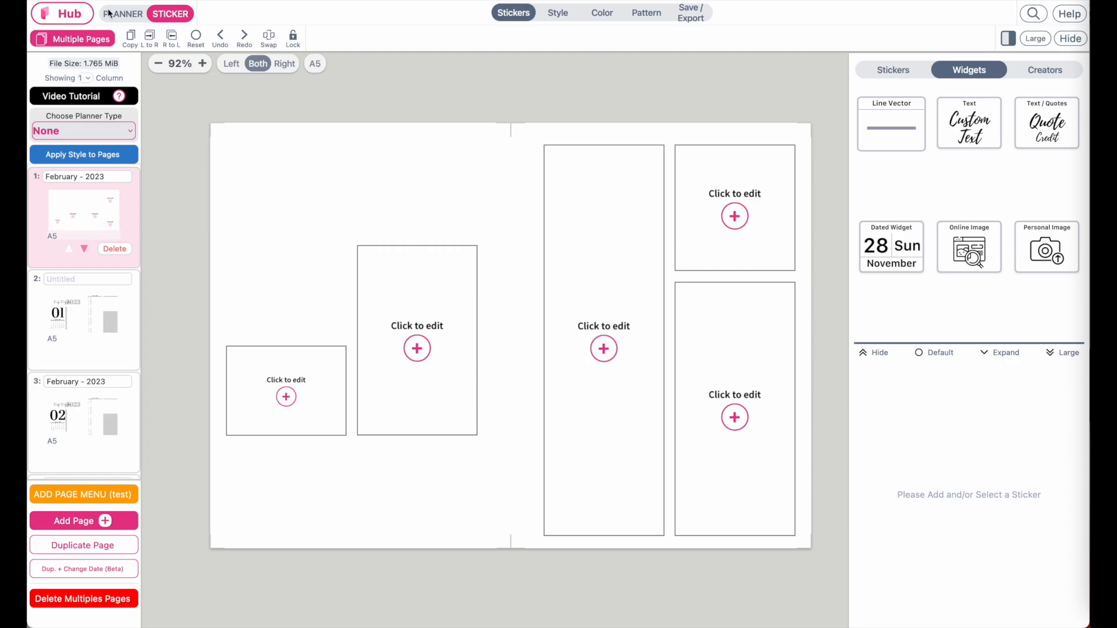
- In the new first spread's custom layout, remove both widget areas, A and B, from the left page
scroll(108, 13, "up", 5)
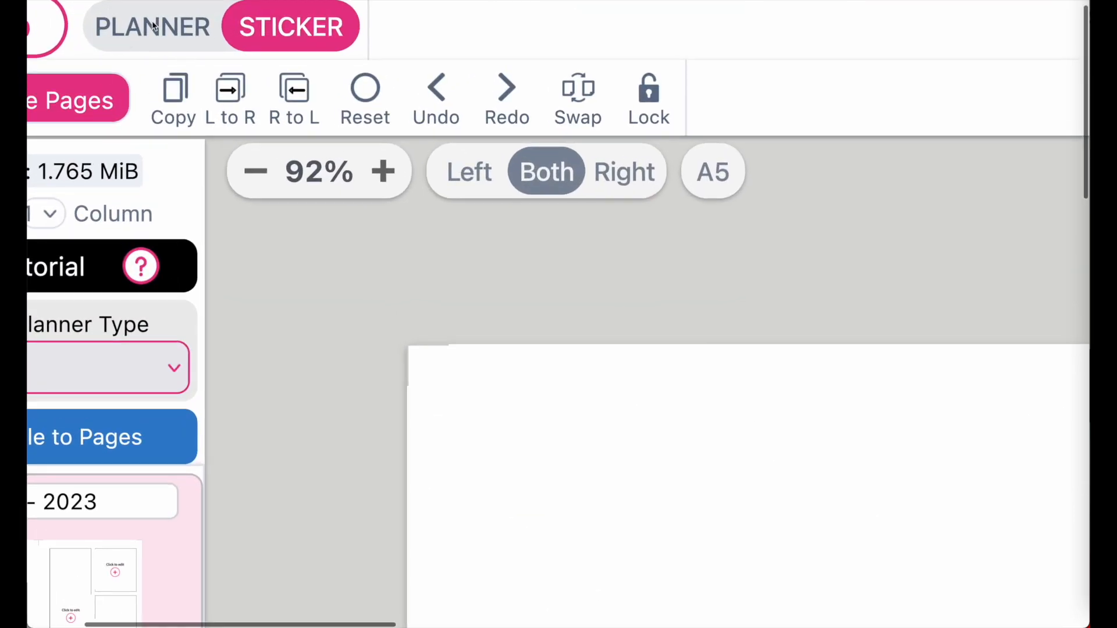
scroll(153, 26, "down", 5)
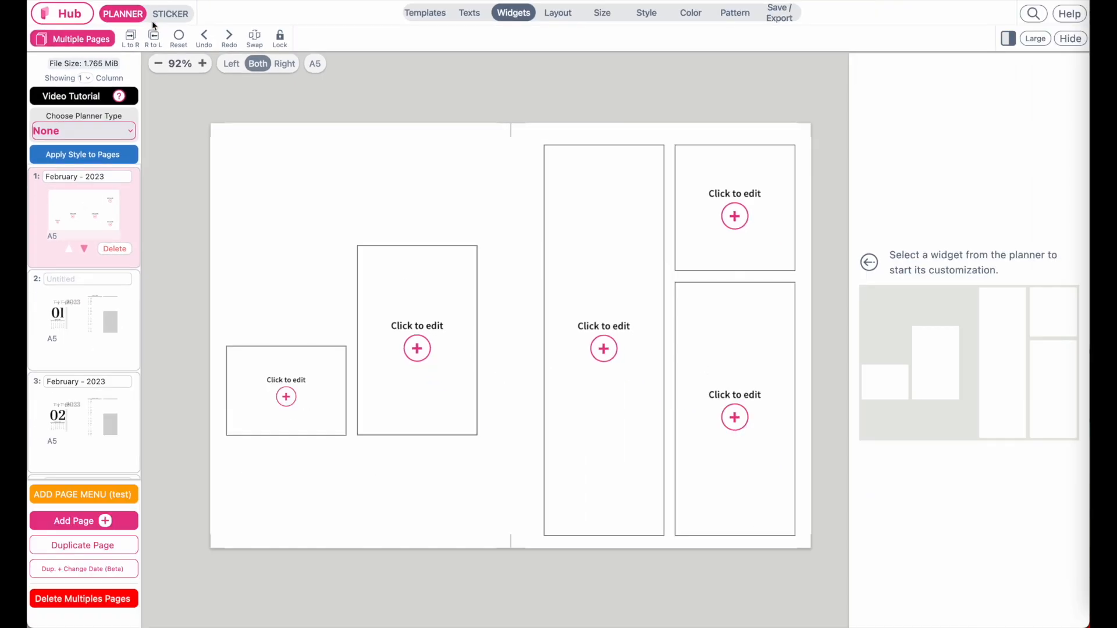
left_click(560, 13)
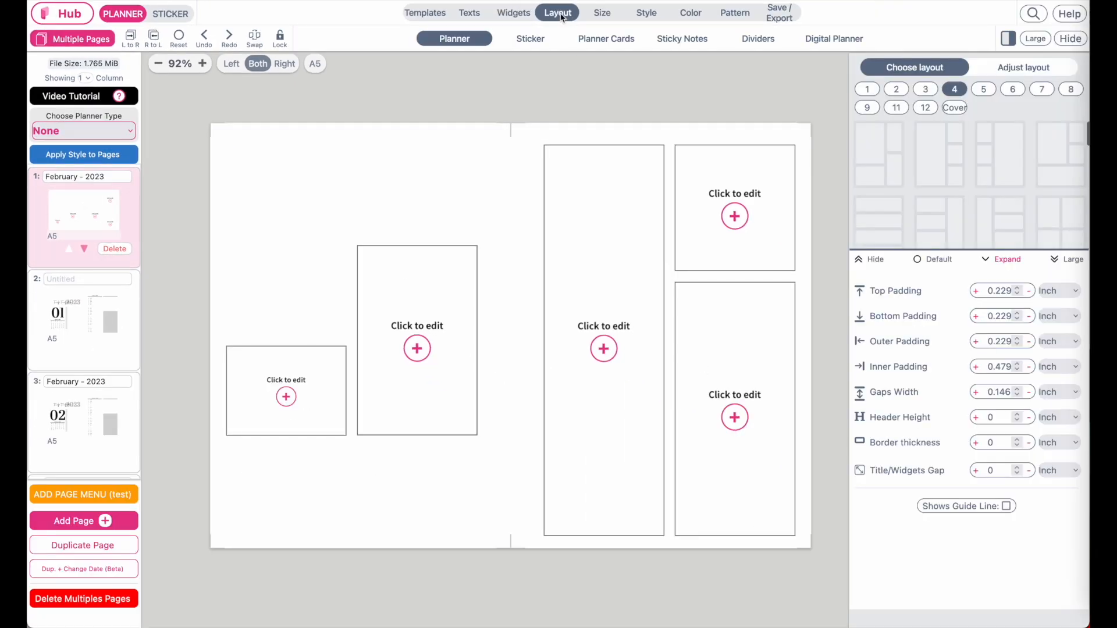
left_click(1013, 73)
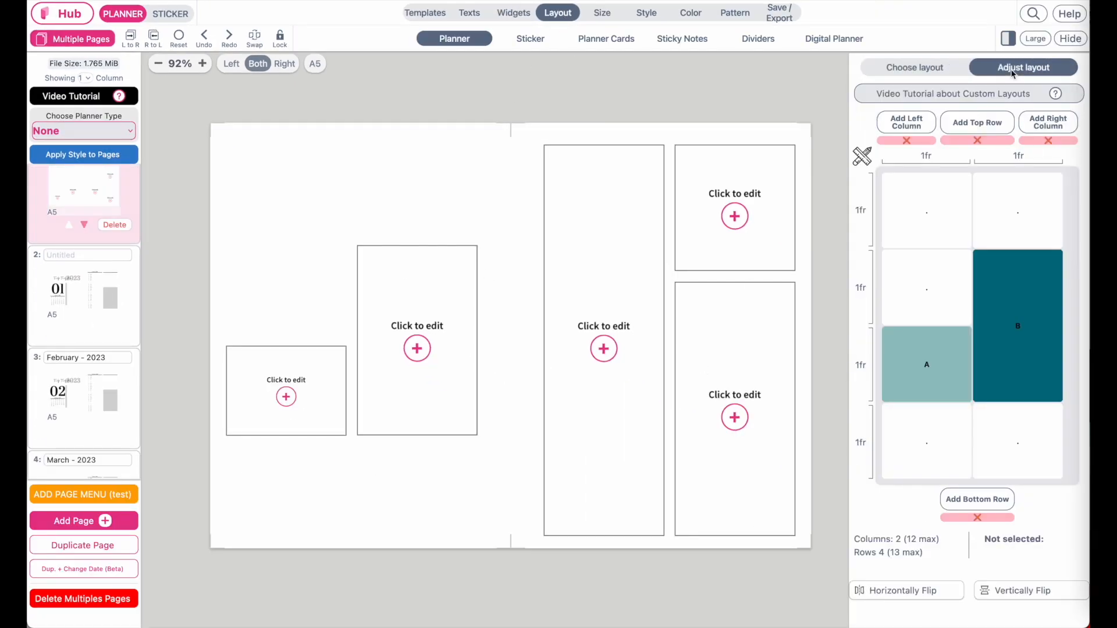
left_click(1030, 327)
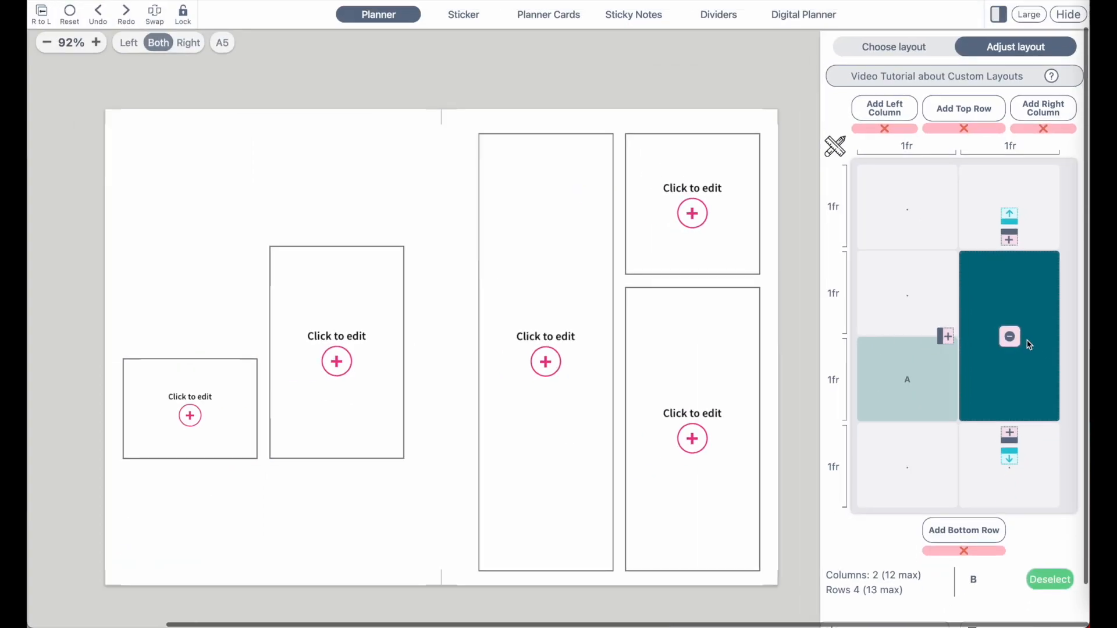
left_click(886, 336)
left_click(925, 364)
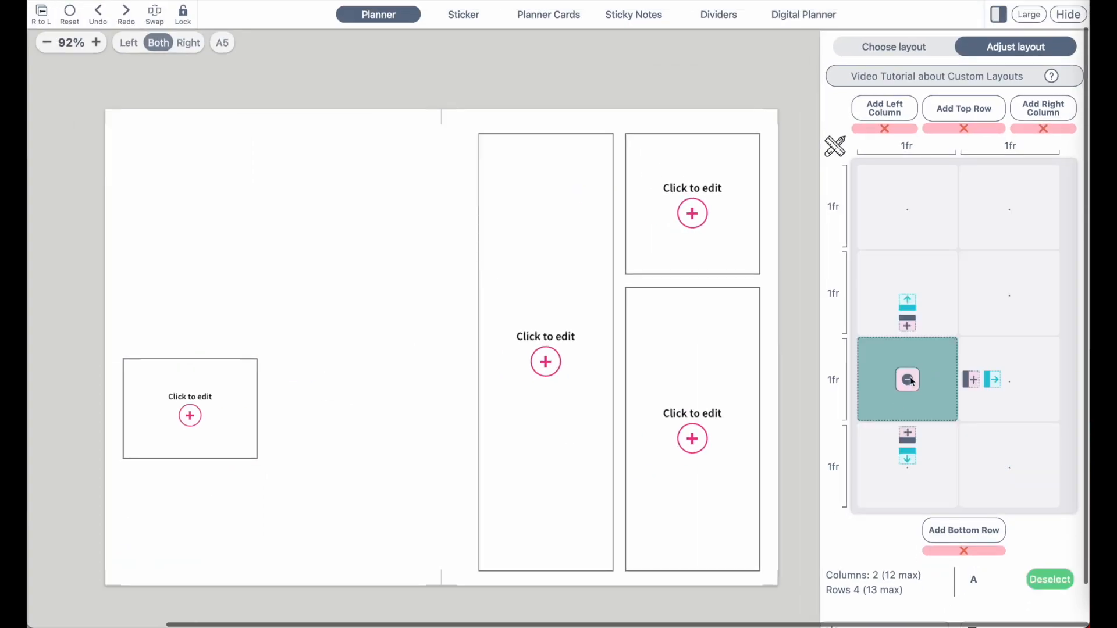
left_click(906, 379)
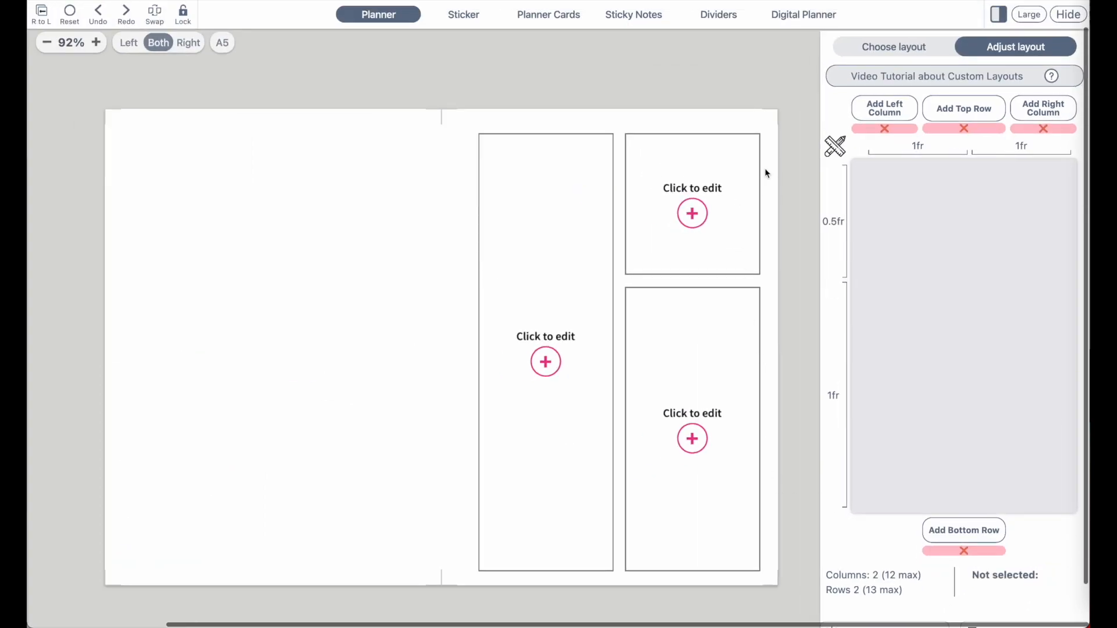
- Remove the three widget areas from the right page's layout so the first spread is blank
left_click(909, 225)
left_click(918, 336)
left_click(1020, 219)
left_click(1020, 230)
left_click(1020, 392)
left_click(1023, 398)
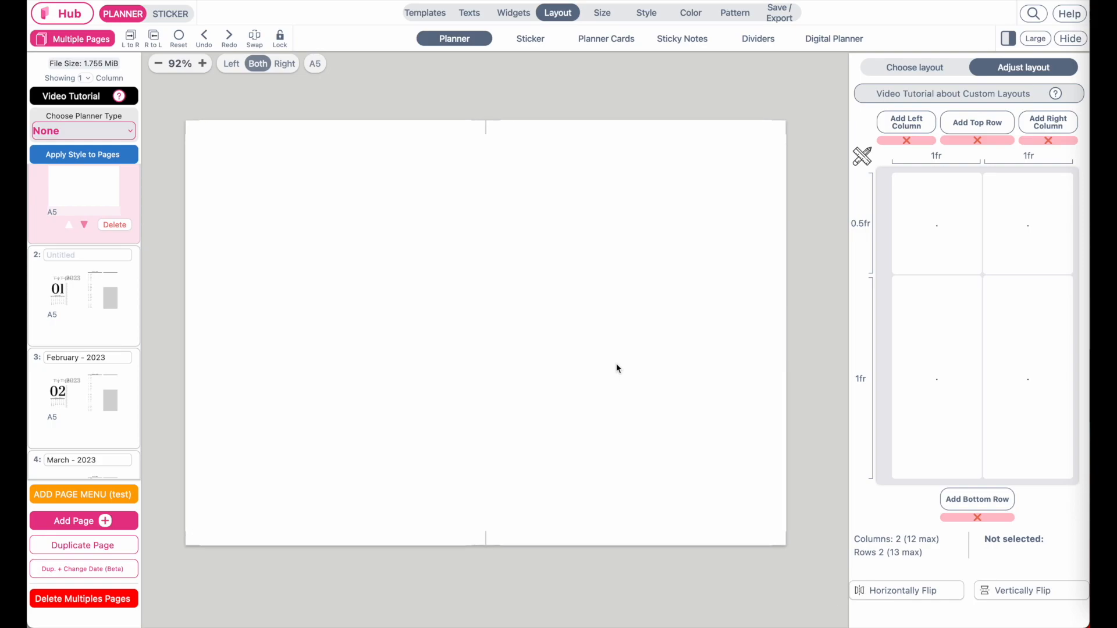
- Add a custom text sticker to the blank right page, enlarge its box and replace its text with 2
left_click(172, 15)
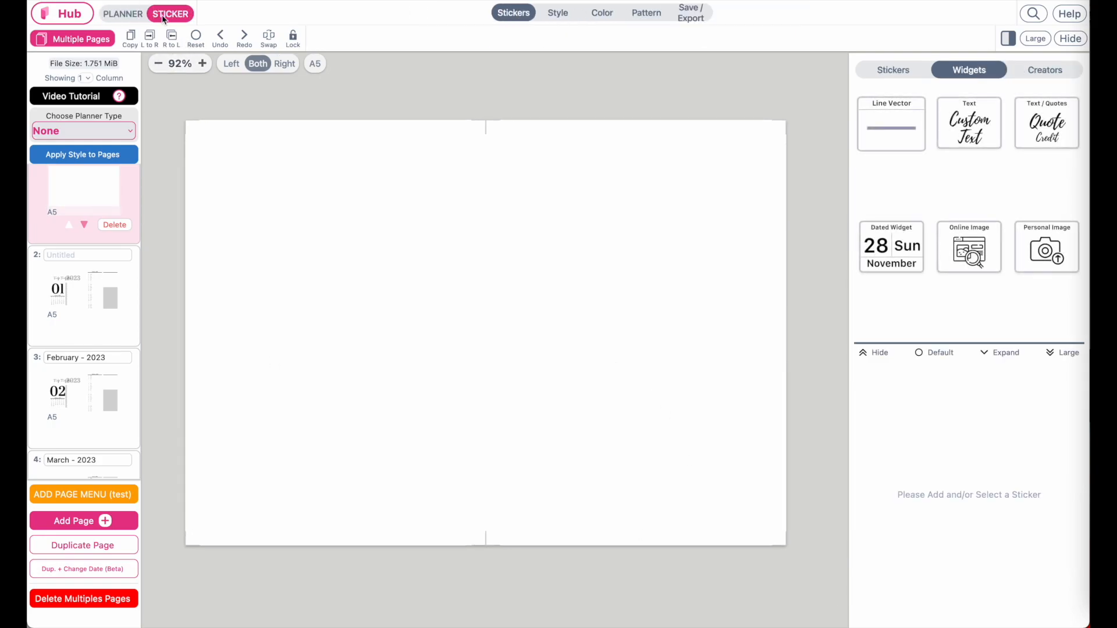
left_click(733, 209)
left_click(989, 129)
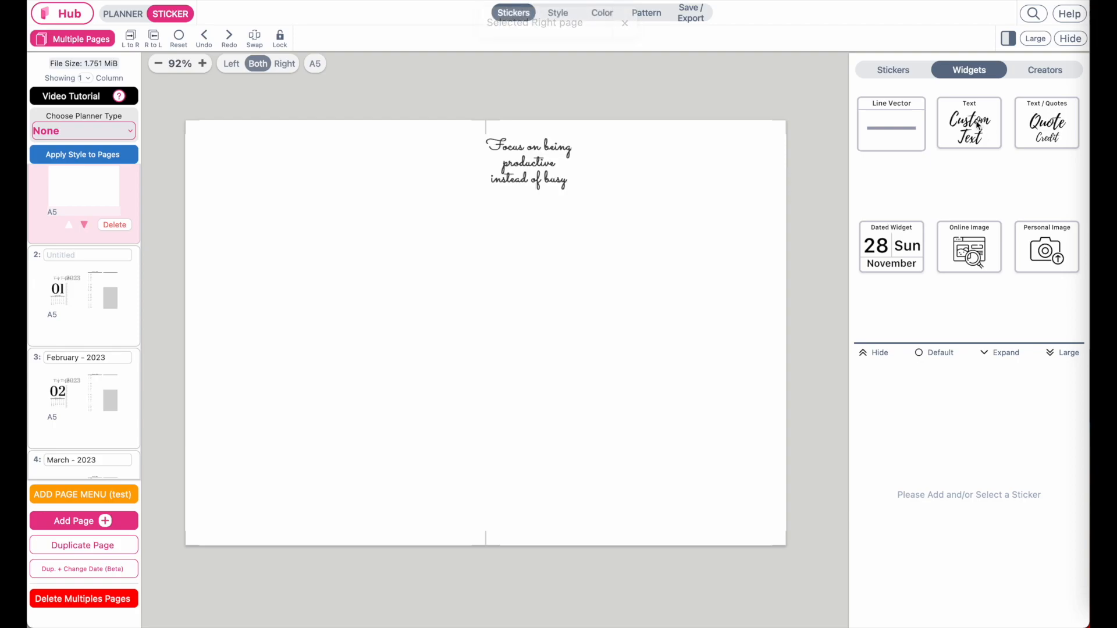
left_click(522, 140)
left_click_drag(575, 207, 741, 379)
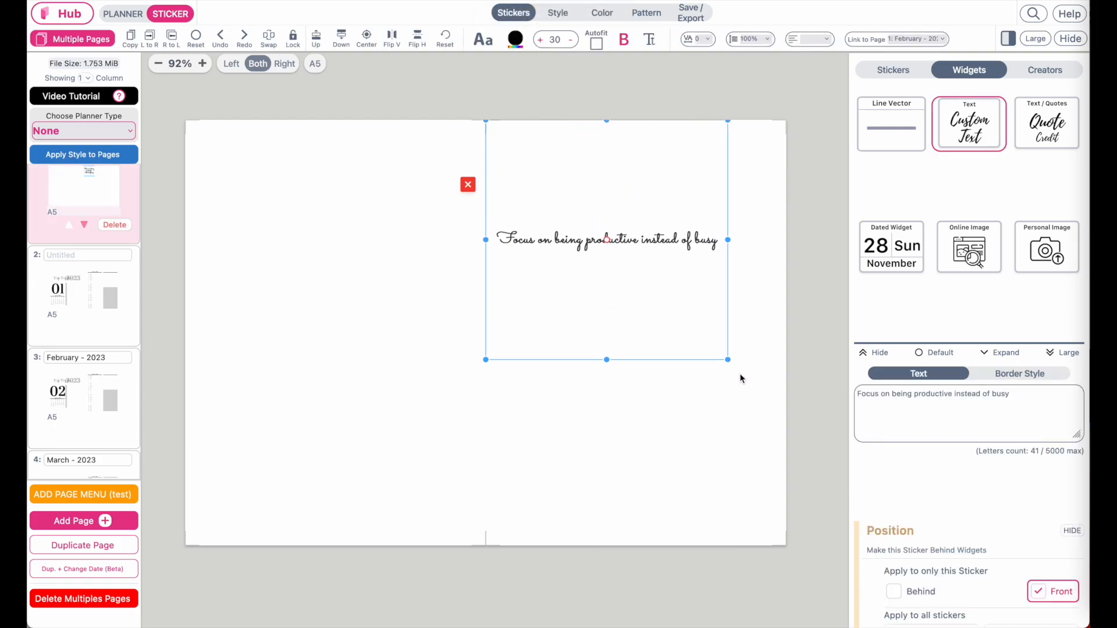
left_click_drag(1033, 401, 815, 402)
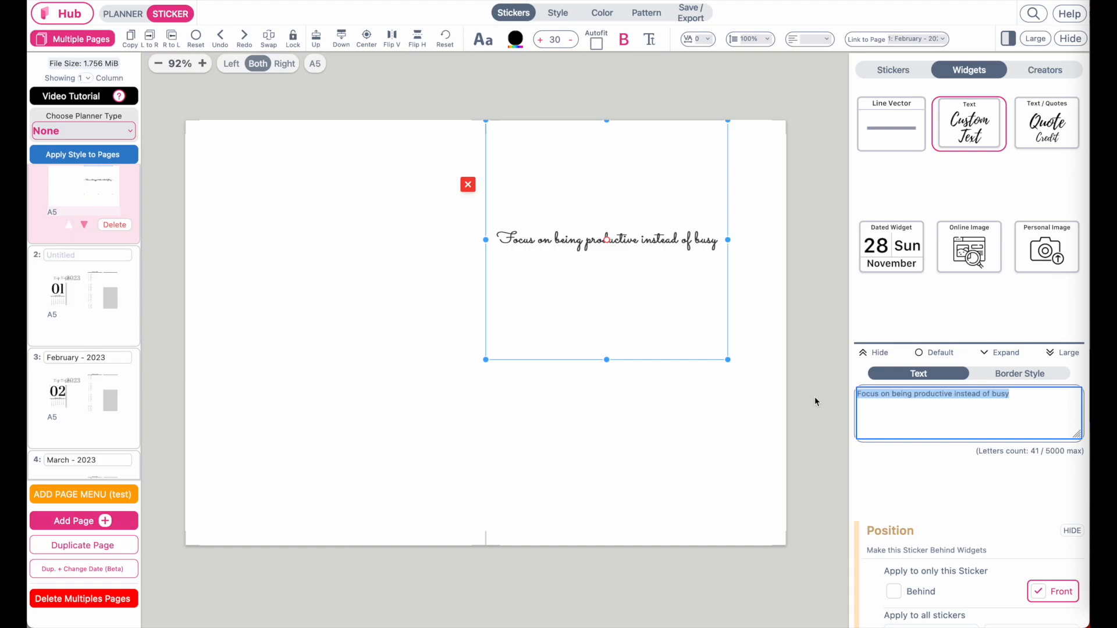
type("2")
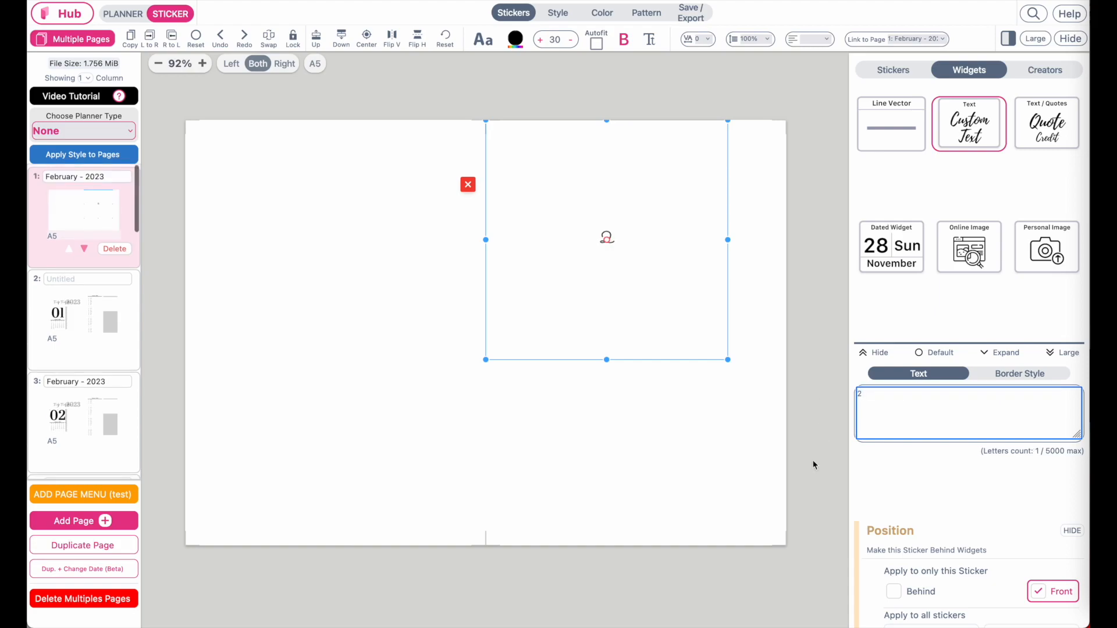
- Change the font of the 2 on the right page to Prata-Regular
left_click(477, 17)
left_click(481, 43)
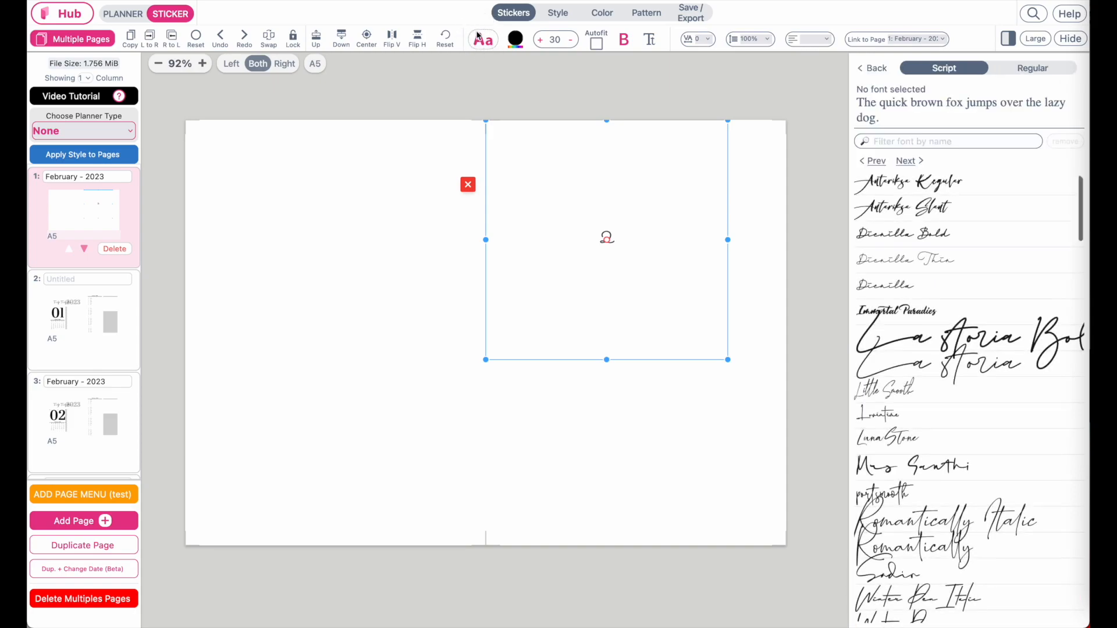
left_click(1034, 68)
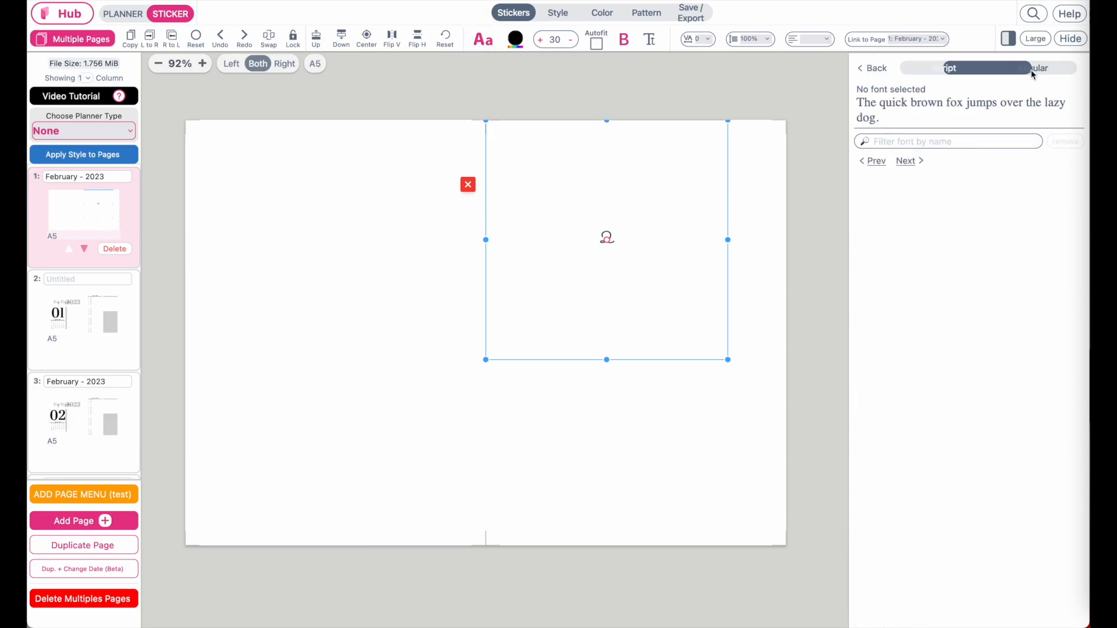
left_click(901, 287)
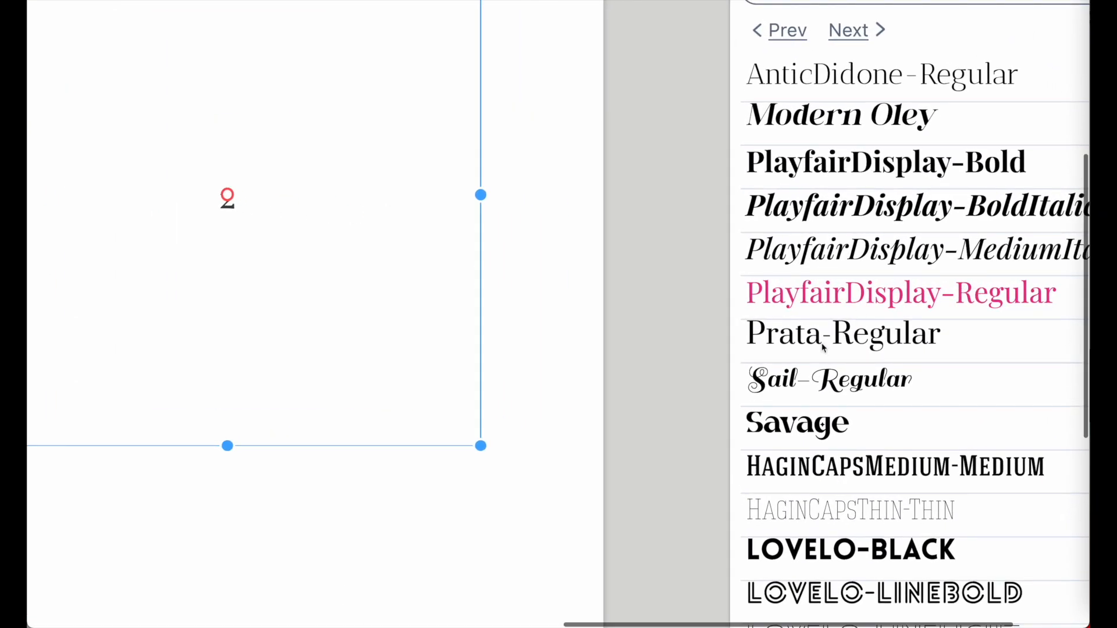
left_click(823, 347)
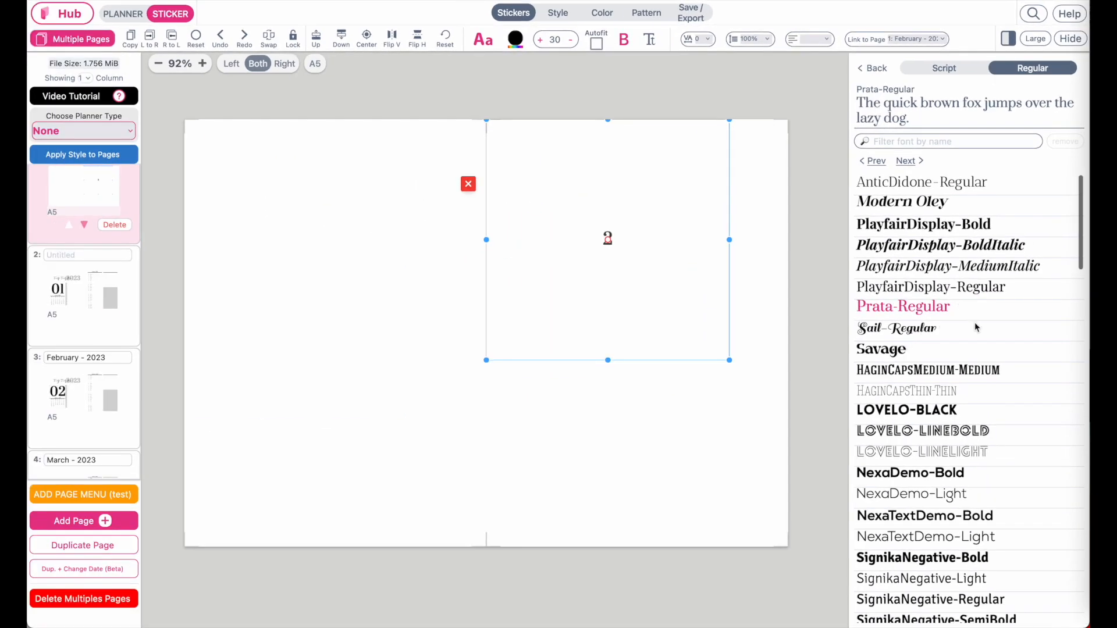
- Enlarge the text box of the 2, set its font size to 800, and shift it up toward the page's inner edge
left_click(559, 39)
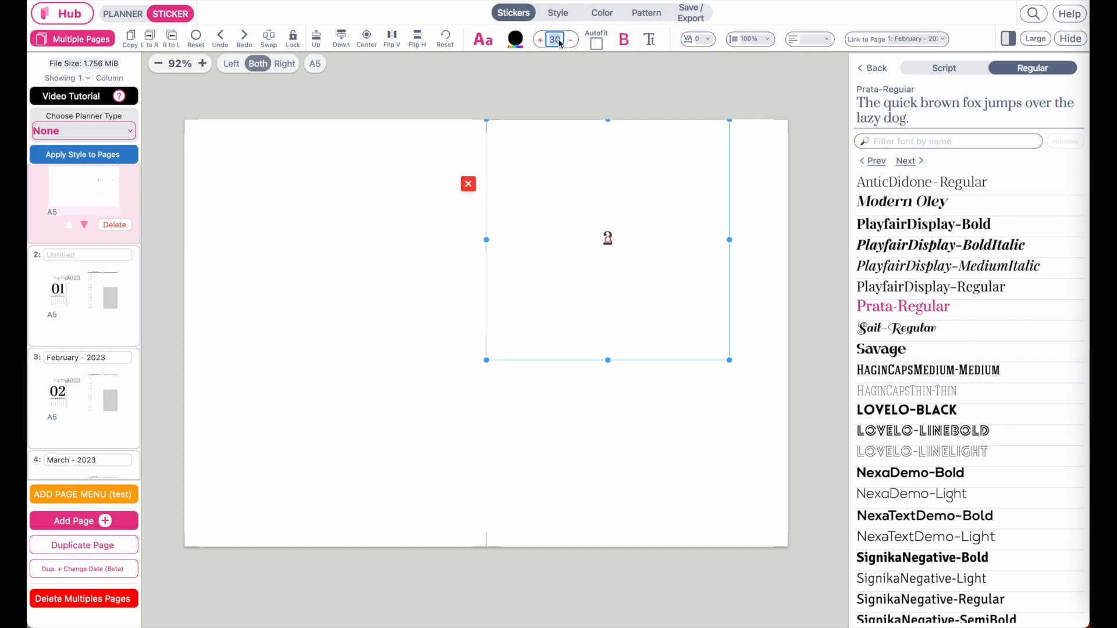
type("200")
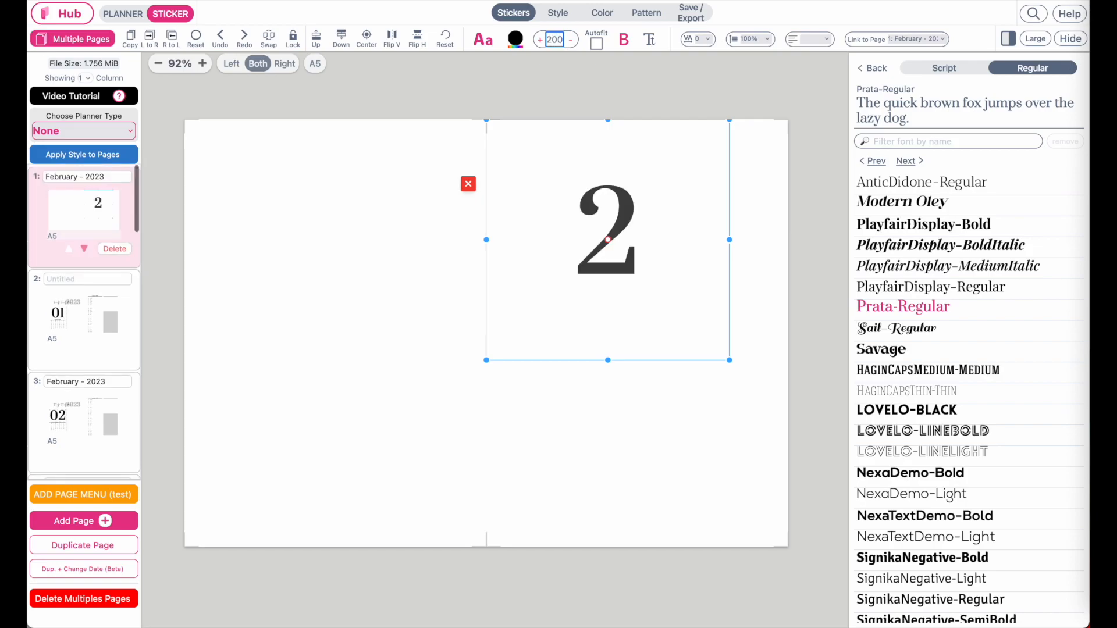
type("500")
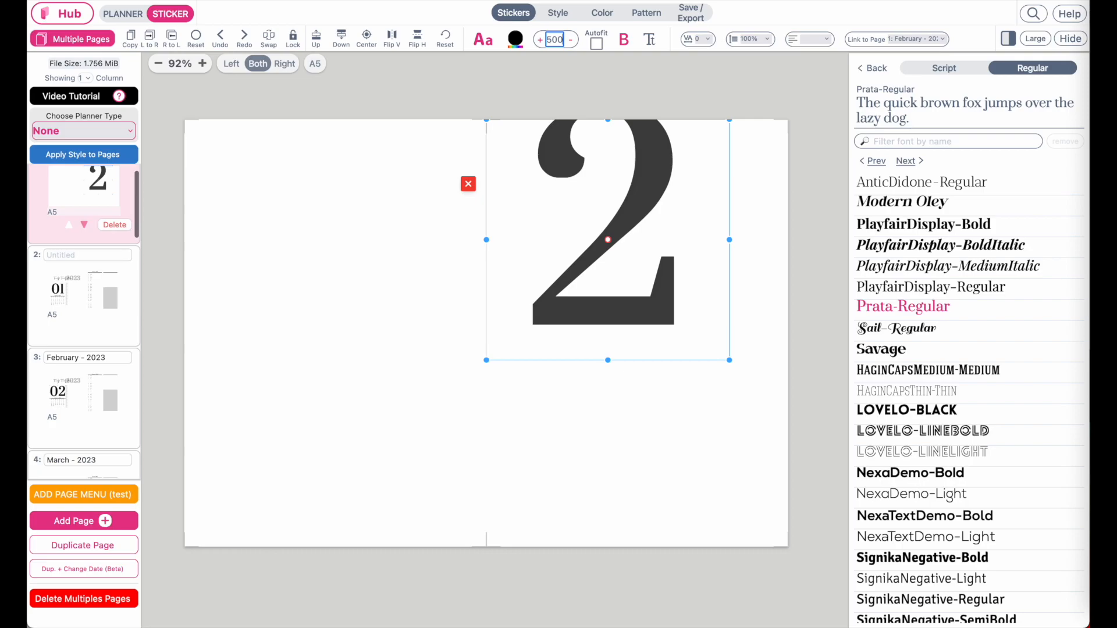
type("700")
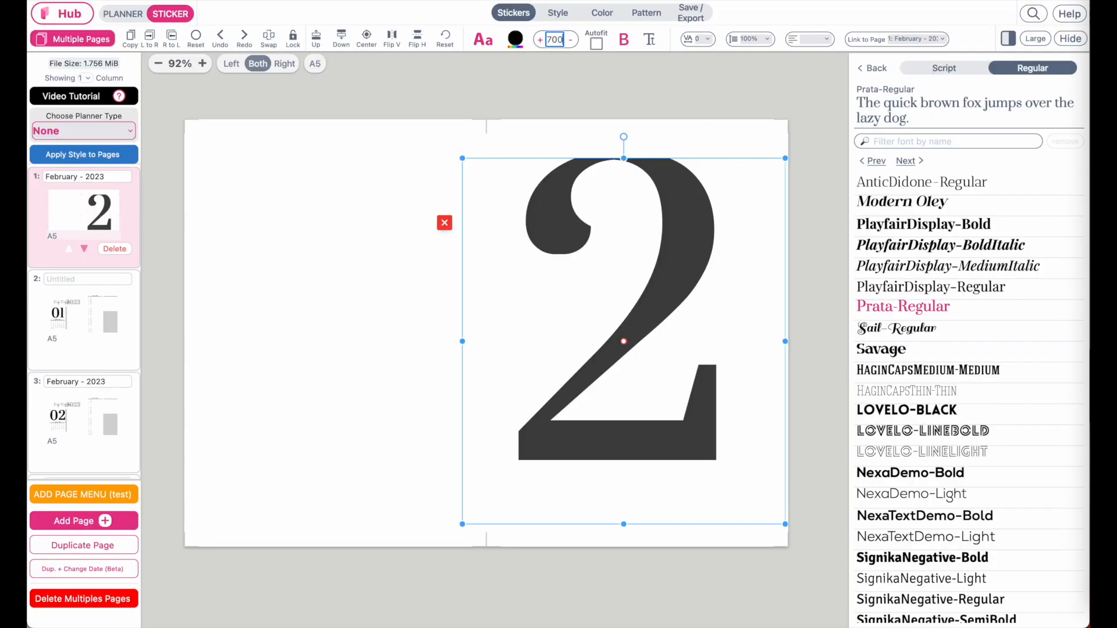
left_click_drag(651, 214, 594, 160)
double_click(557, 40)
type("800")
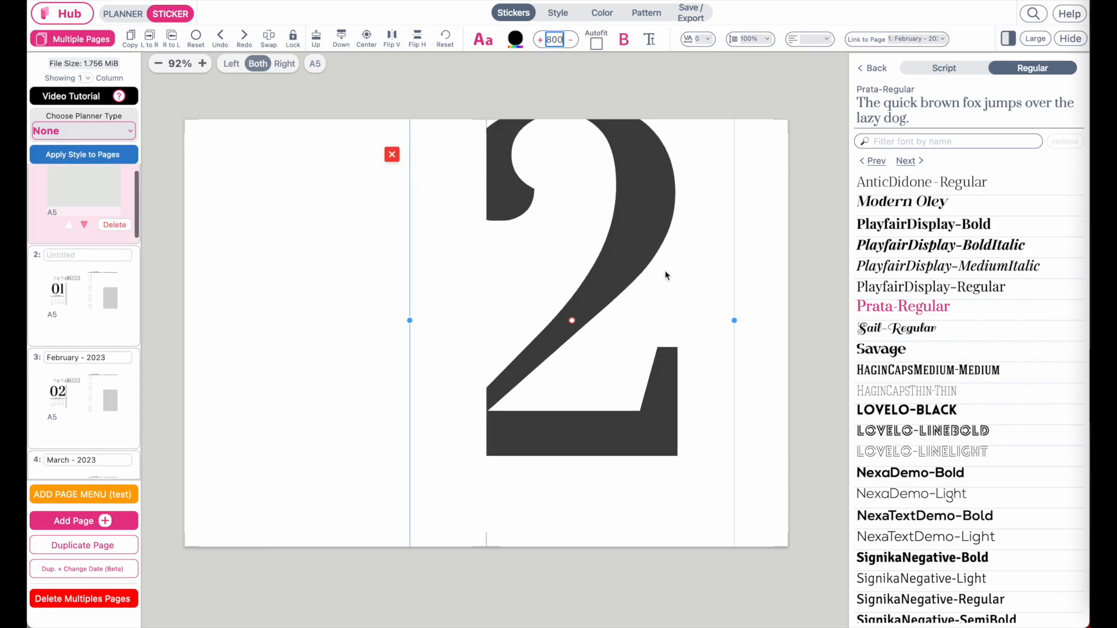
- Shift the 2 upward on the right page and place a pasted copy of it lower, toward the outer edge
left_click_drag(704, 312, 667, 255)
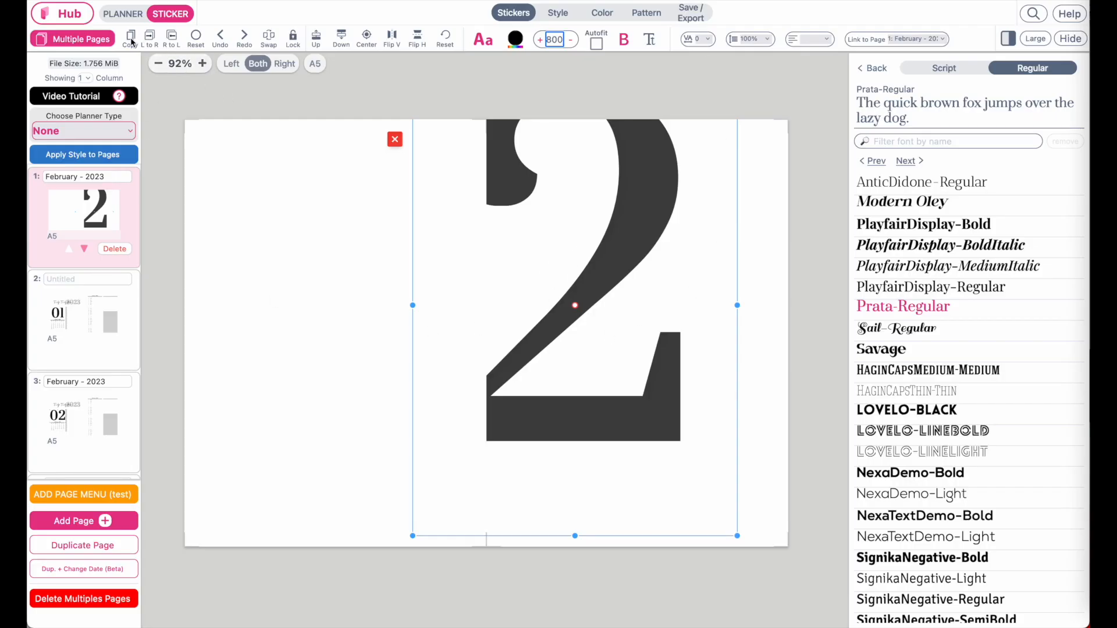
scroll(115, 40, "up", 5)
scroll(115, 41, "down", 2)
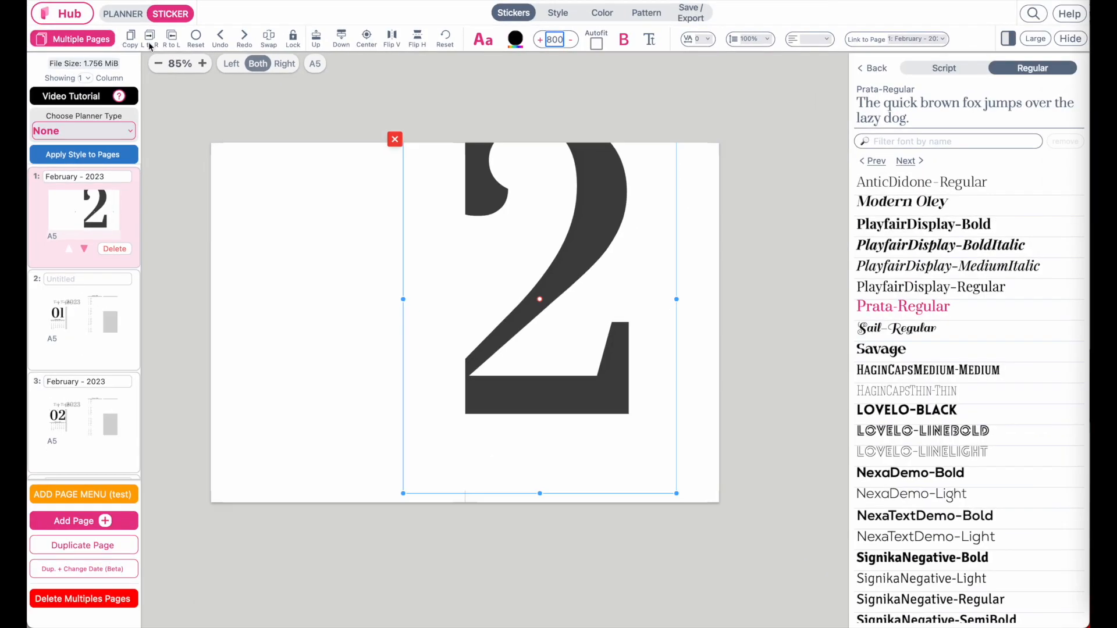
left_click(131, 45)
left_click(156, 42)
left_click_drag(556, 267, 643, 374)
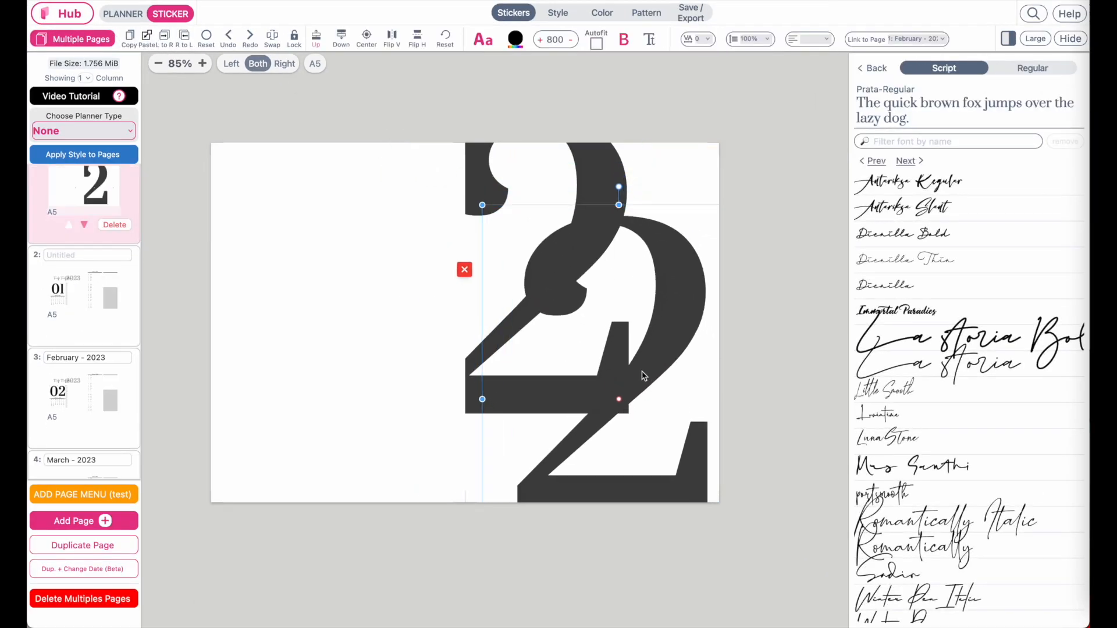
- Replace the copied digit's text with 3 and position it against the page's outer edge, beside the original 2
left_click(891, 72)
left_click(884, 393)
key("ctrl+a")
type("3")
left_click_drag(613, 284, 661, 323)
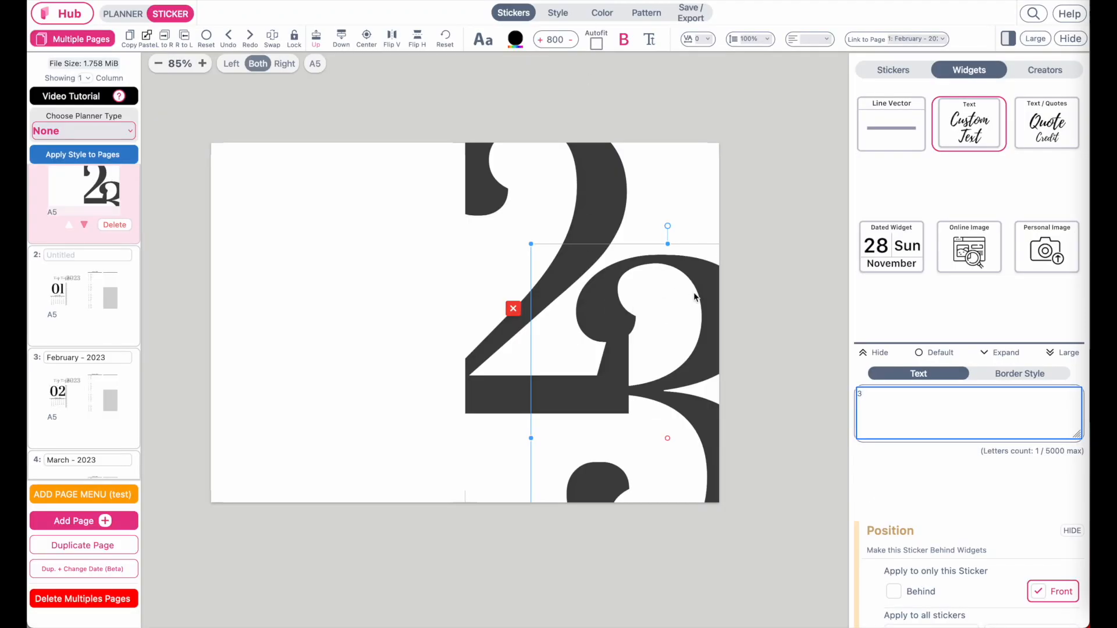
left_click_drag(694, 293, 702, 257)
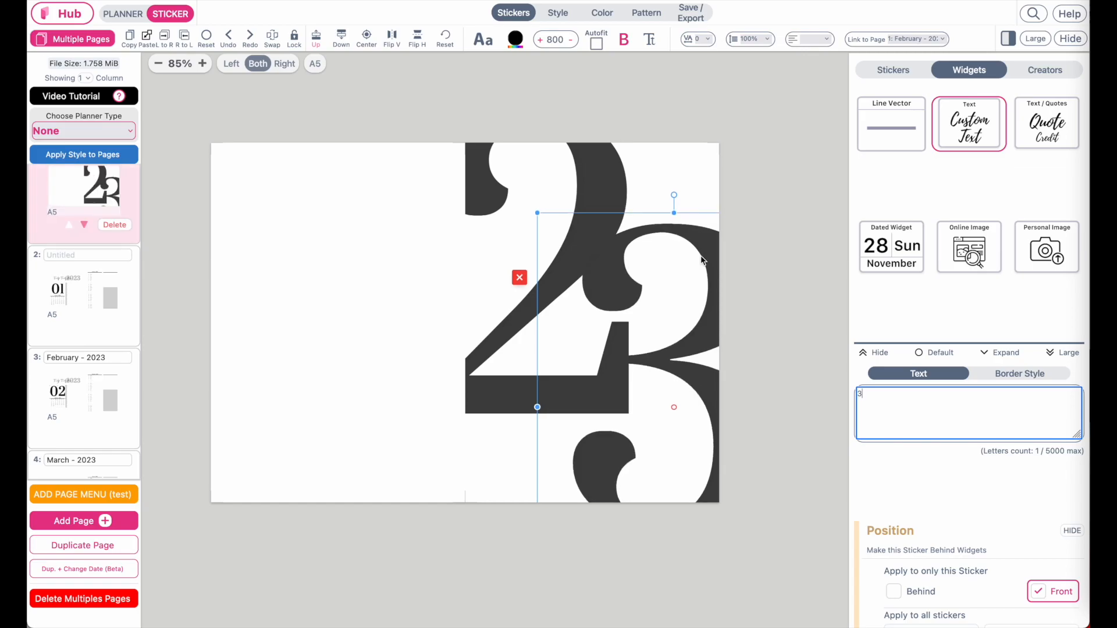
left_click(707, 166)
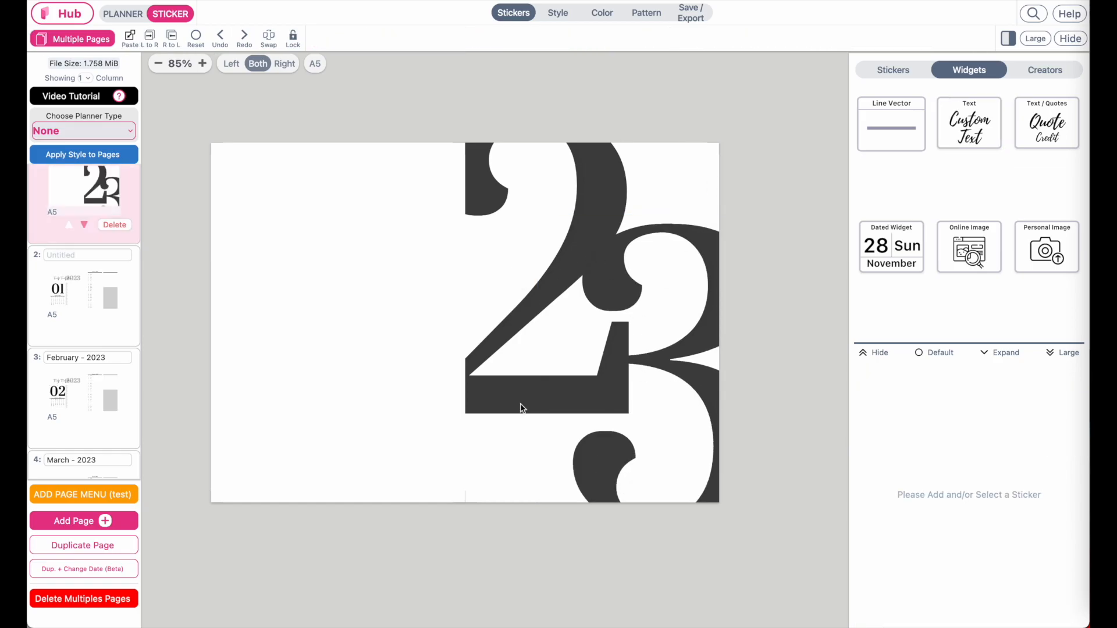
- Recolor the large 3 on the right page with the Silver pencil color
scroll(644, 453, "up", 3)
left_click_drag(624, 188, 619, 190)
left_click(737, 235)
left_click_drag(737, 235, 739, 233)
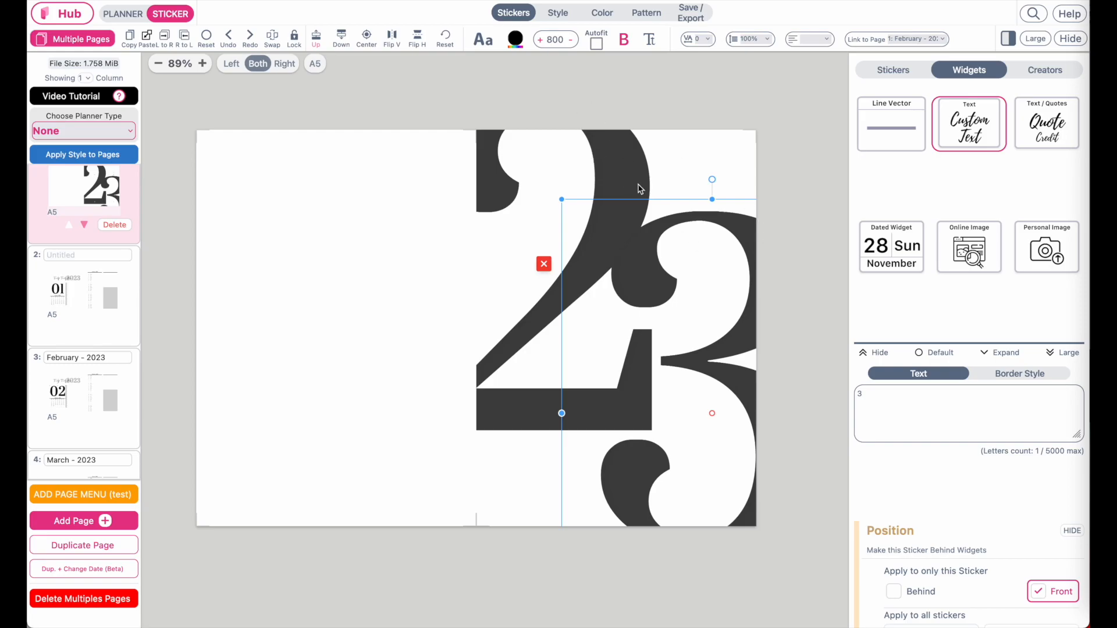
left_click(514, 39)
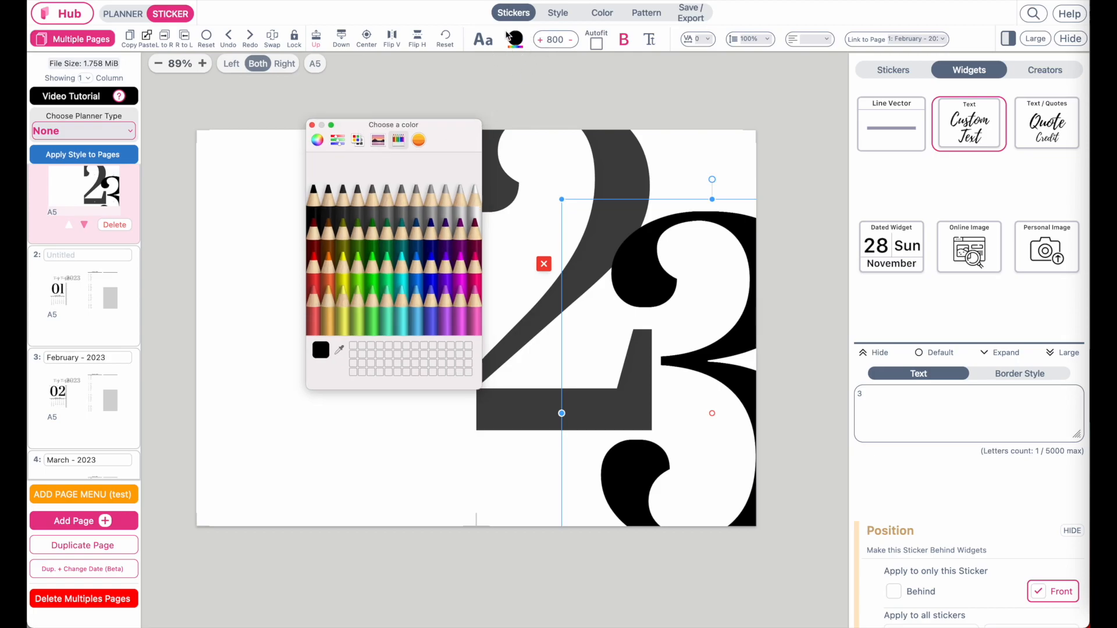
left_click(430, 200)
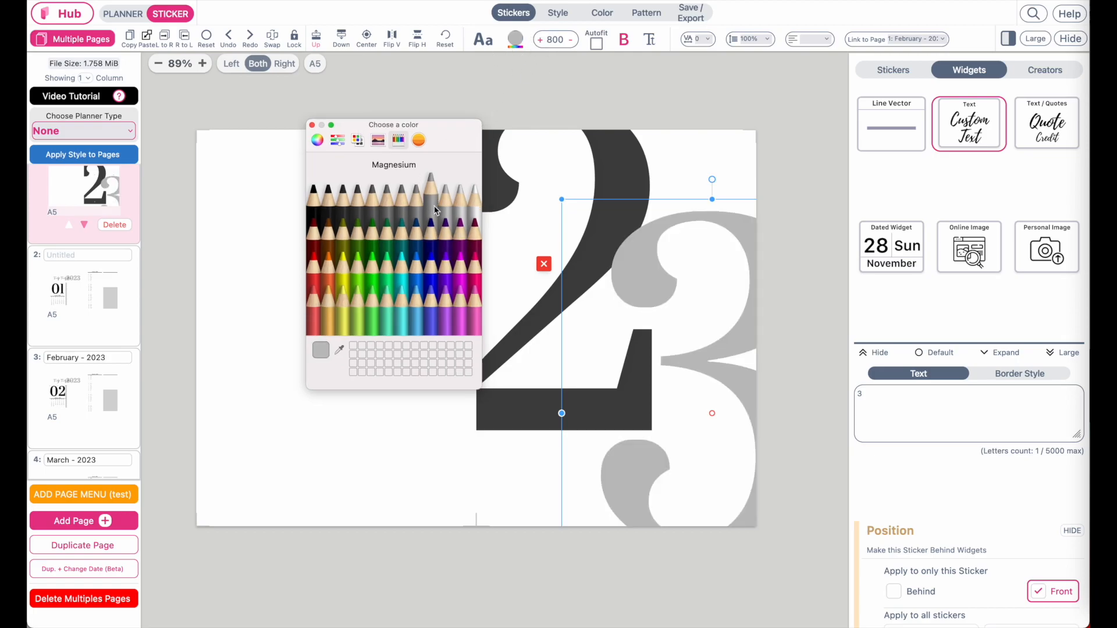
left_click(442, 210)
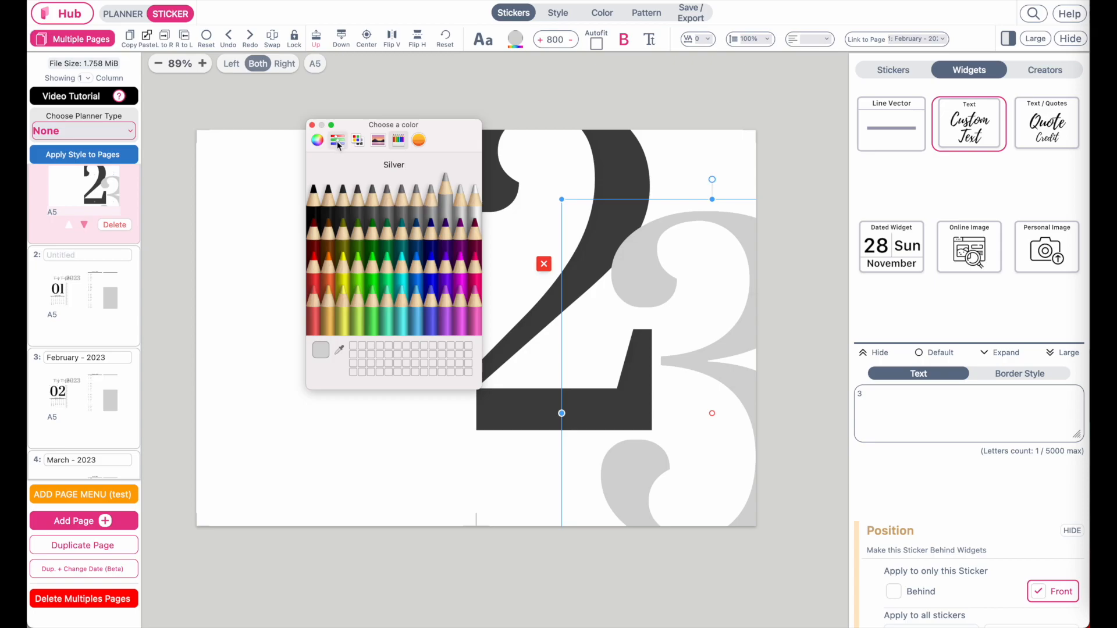
left_click(311, 125)
- Recolor the large 2 in the same Silver as the 3 and deselect it
left_click(627, 168)
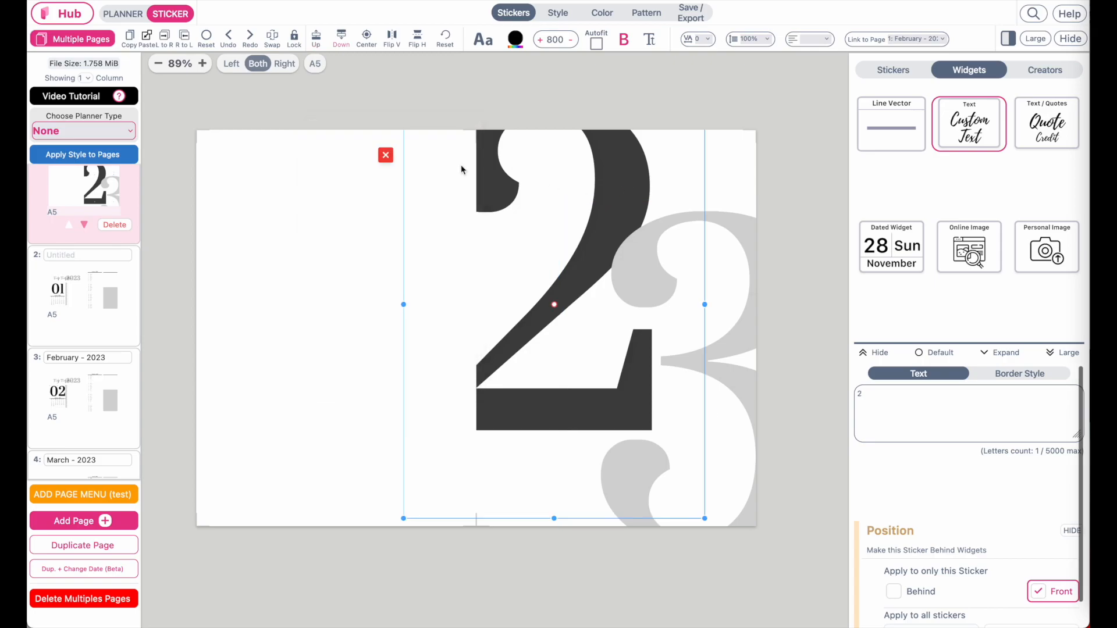
left_click(515, 39)
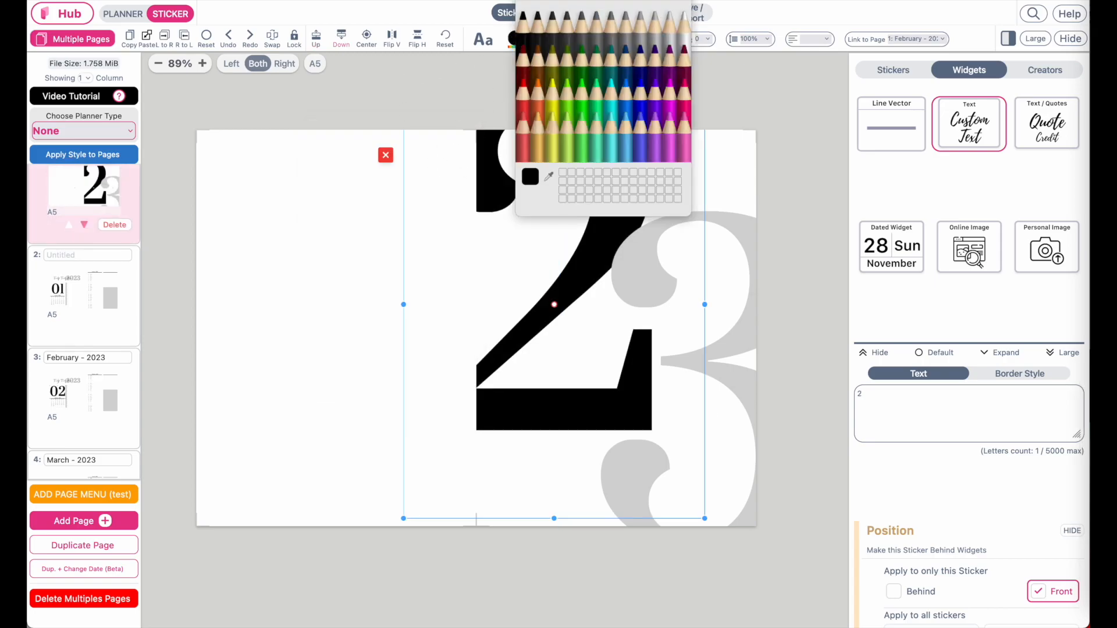
left_click(430, 185)
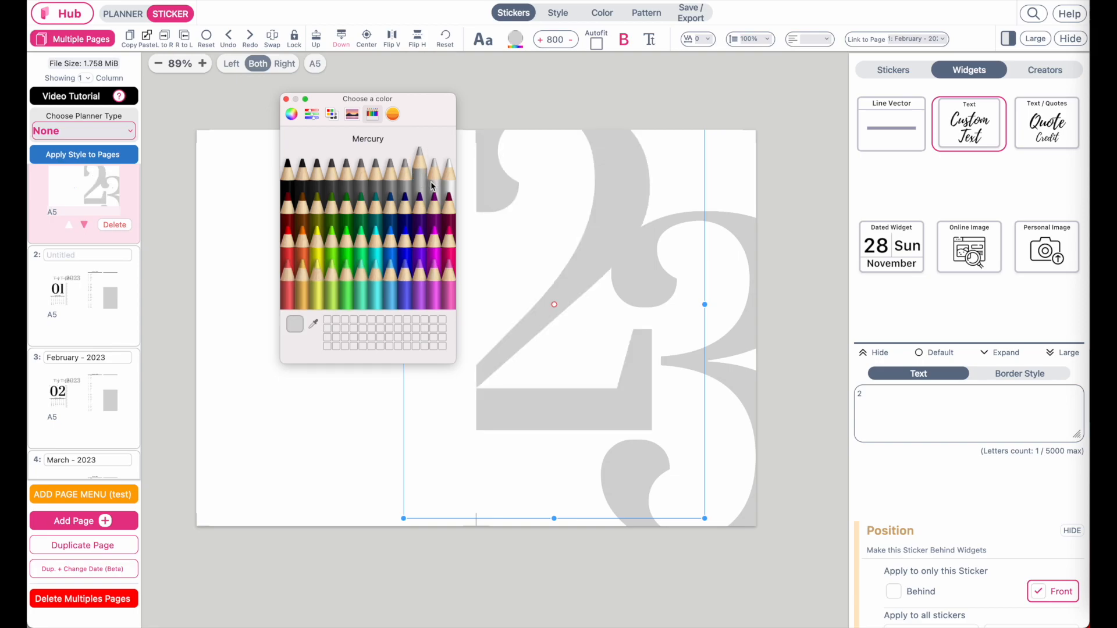
left_click(404, 185)
left_click(416, 185)
left_click(287, 99)
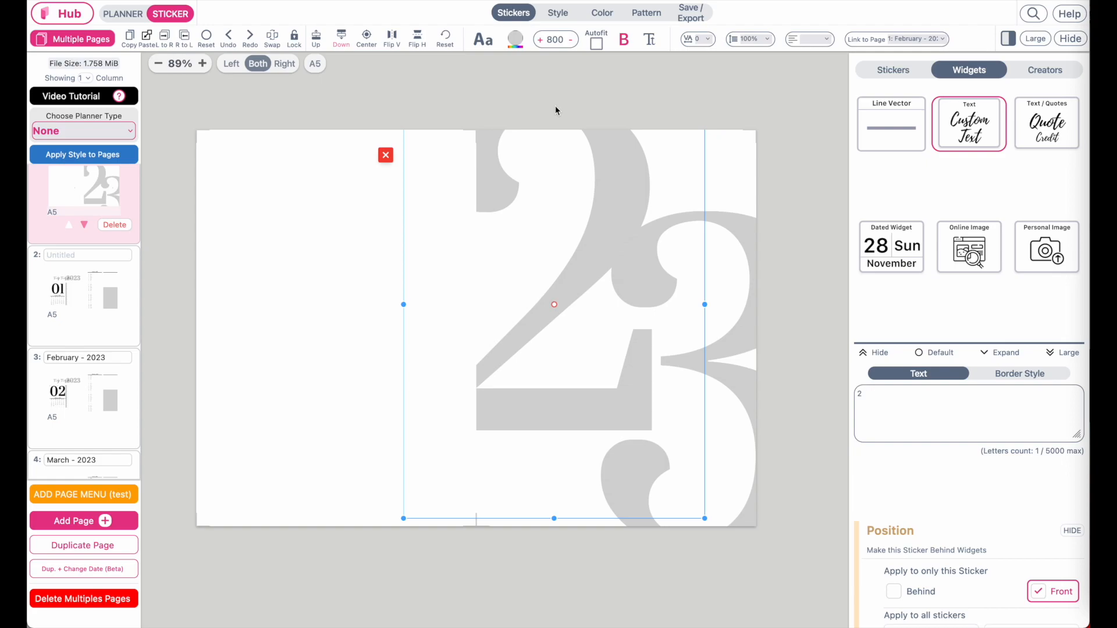
left_click(731, 142)
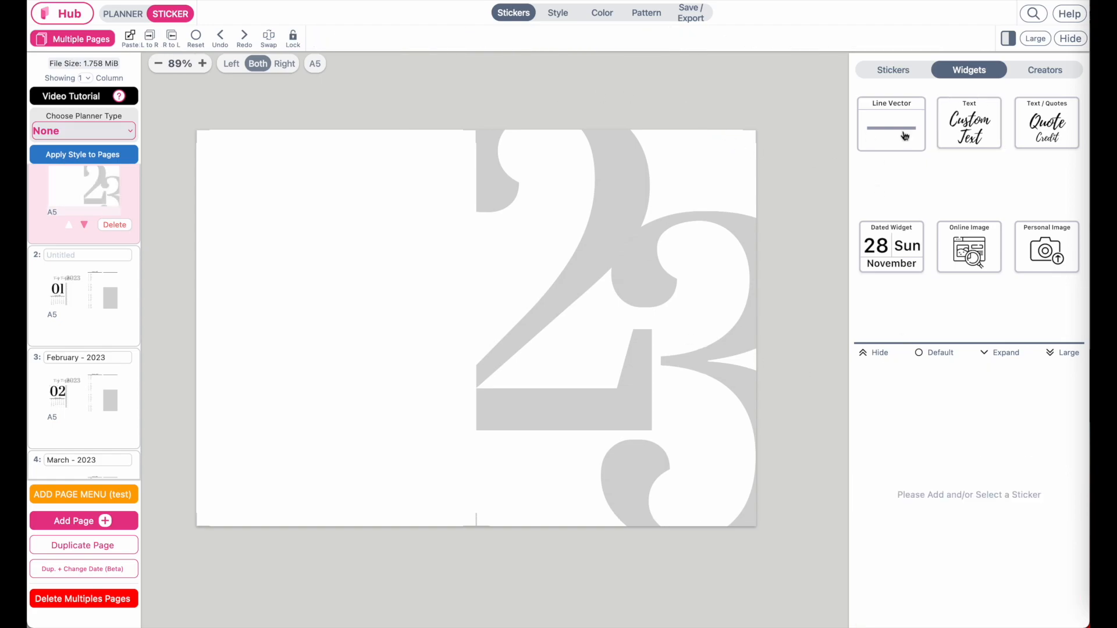
- Add a custom text sticker across the digits, widen its box and replace its text with Twenty Twenty-three
left_click(965, 127)
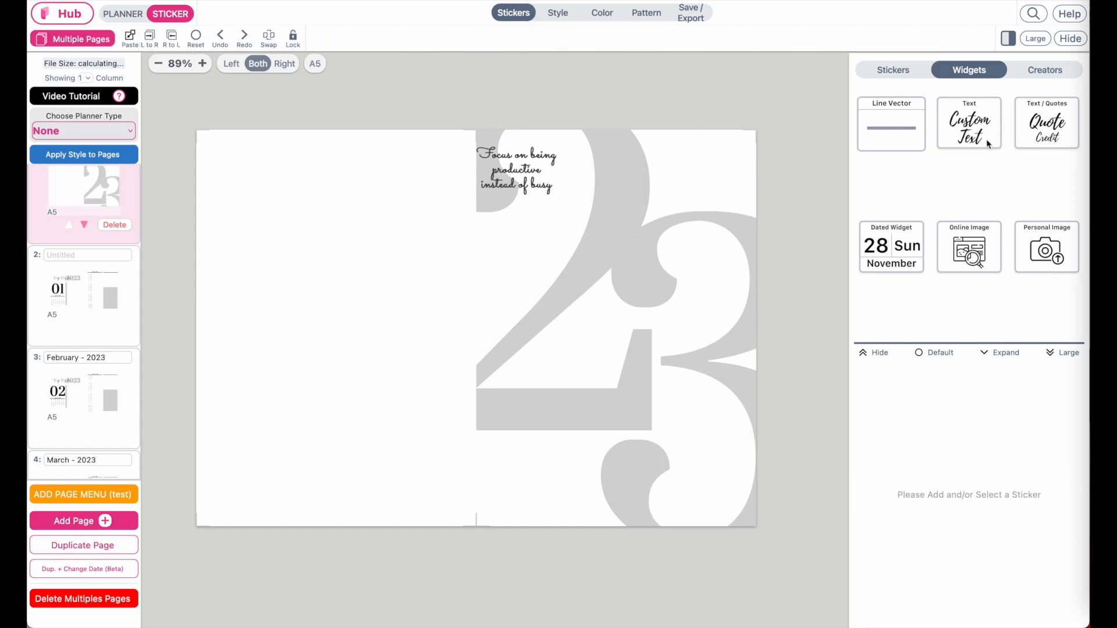
left_click_drag(568, 292, 728, 314)
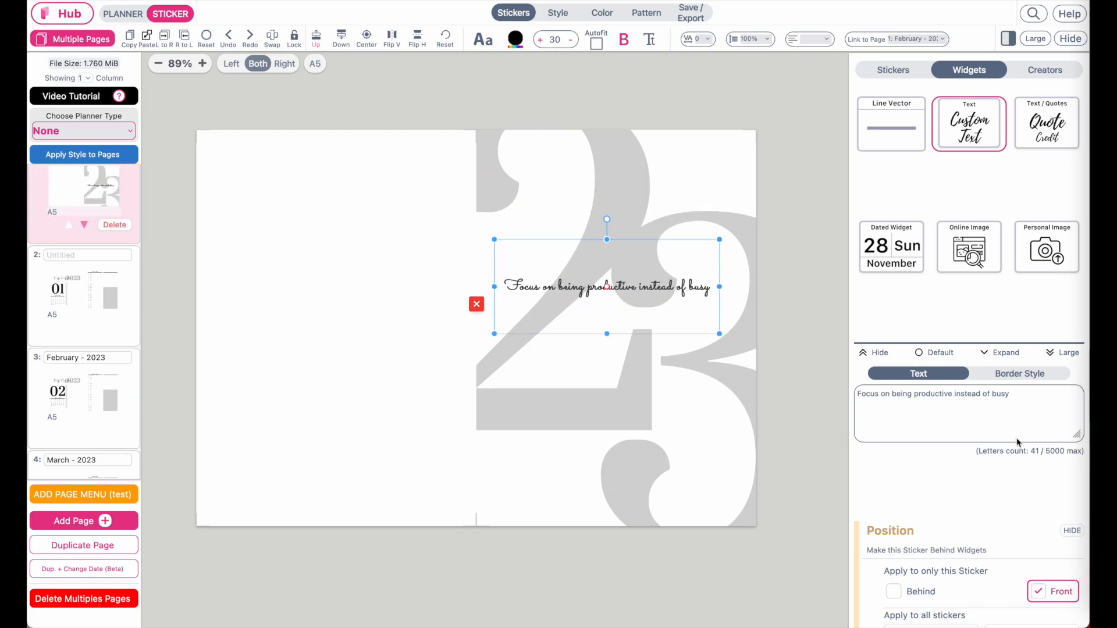
left_click_drag(1036, 400, 848, 395)
type("Twent")
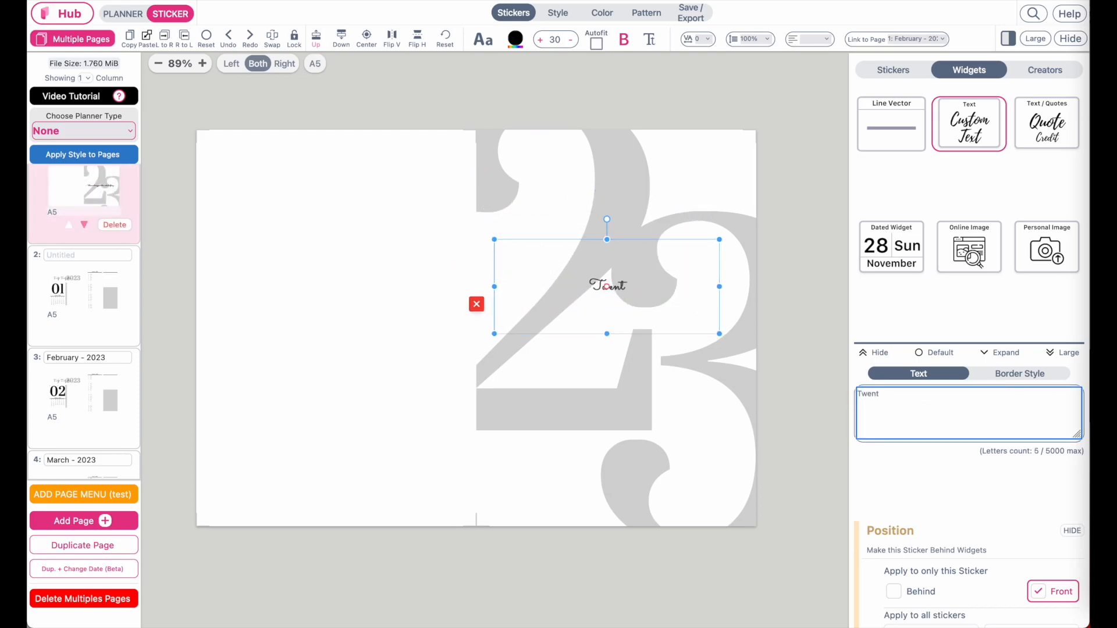
type("y Twenty-three")
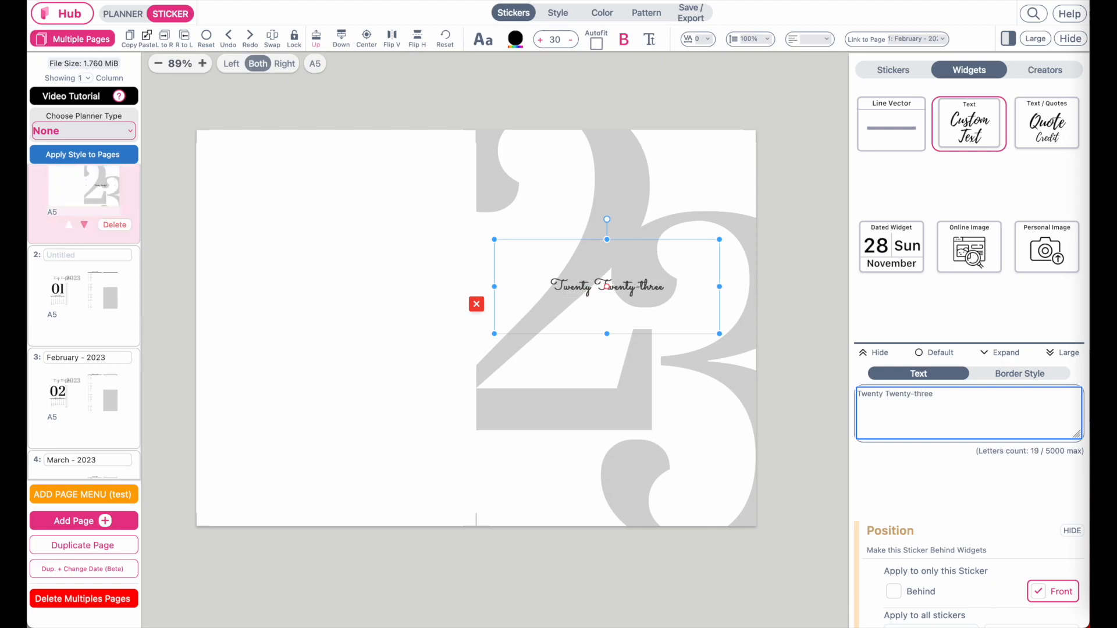
- Set the Twenty Twenty-three text to font size 60 and reshape its box so the words fit on one line
left_click(555, 40)
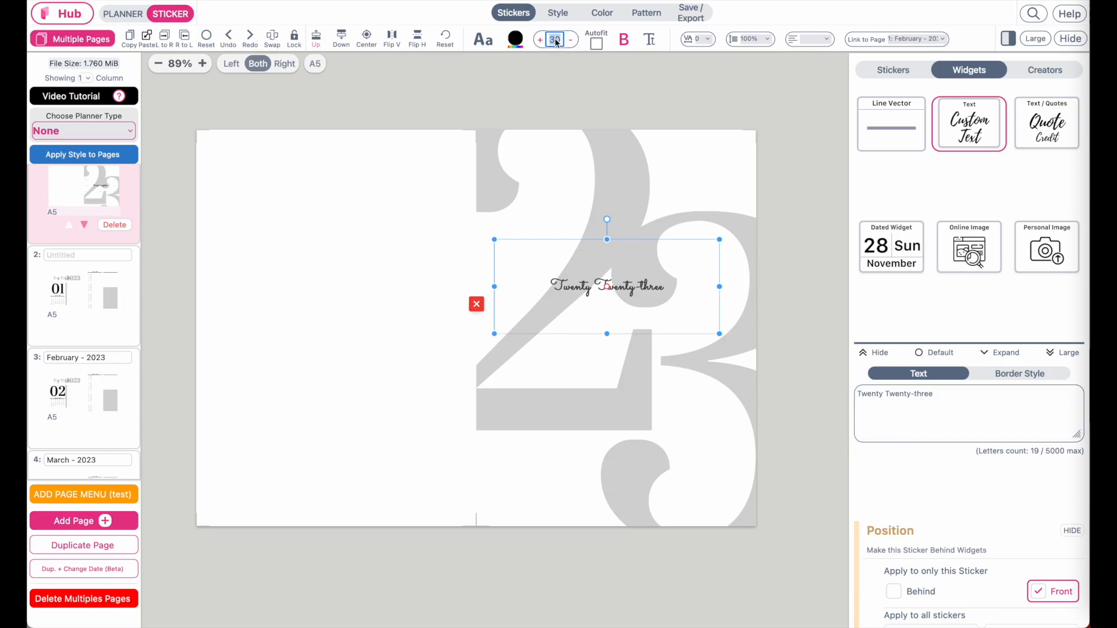
type("60")
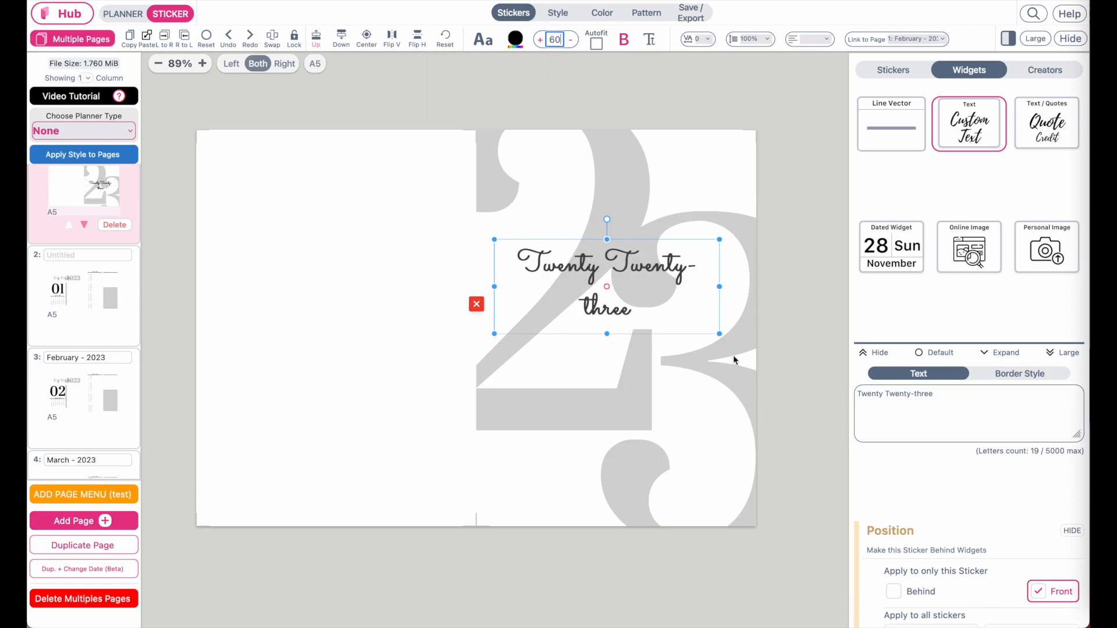
left_click_drag(719, 336, 728, 301)
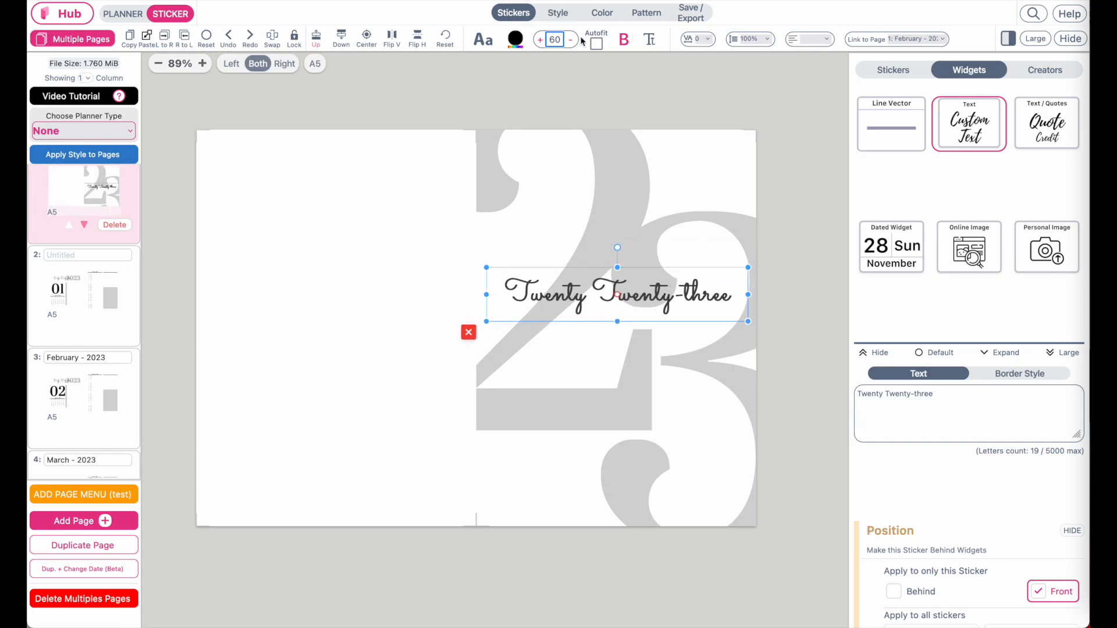
- Change the Twenty Twenty-three text to the Winter Pen script font and turn off its bold formatting
left_click(483, 40)
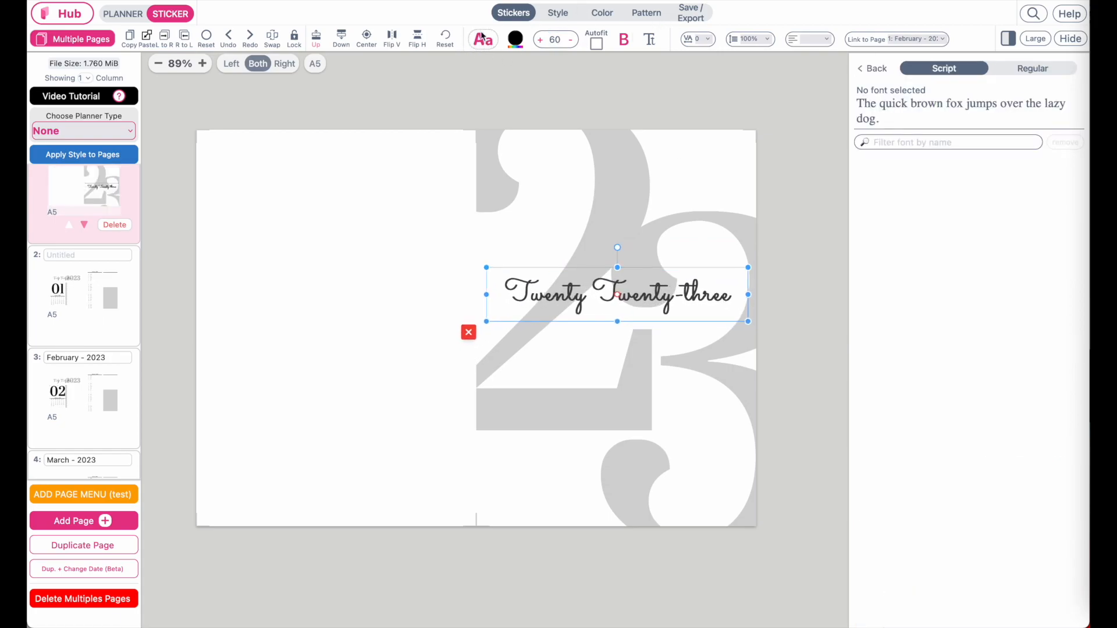
left_click(877, 68)
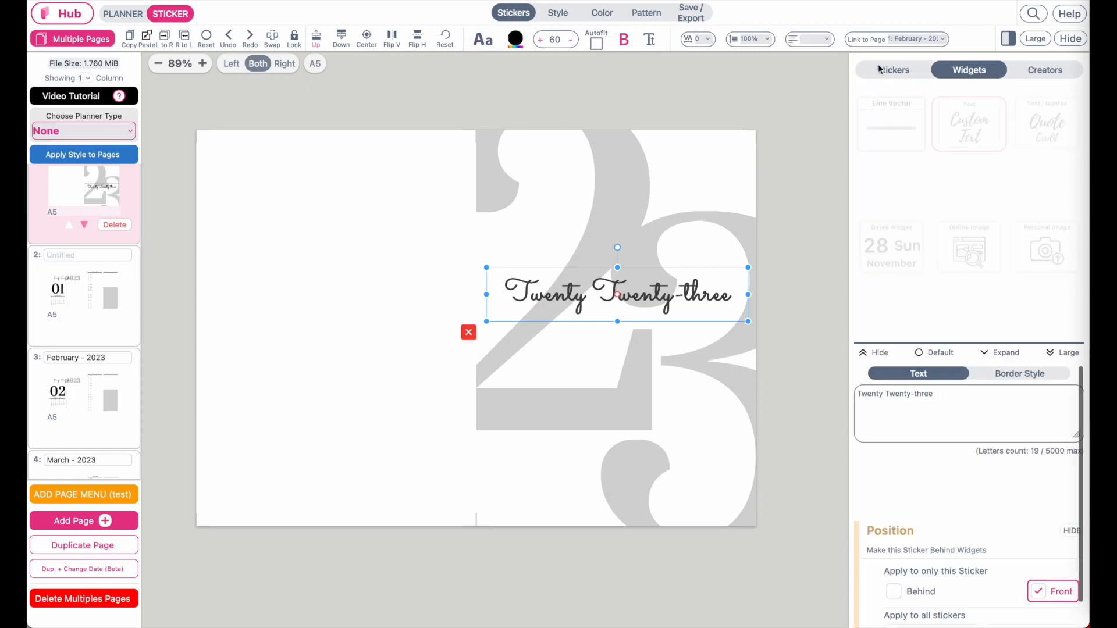
left_click(486, 40)
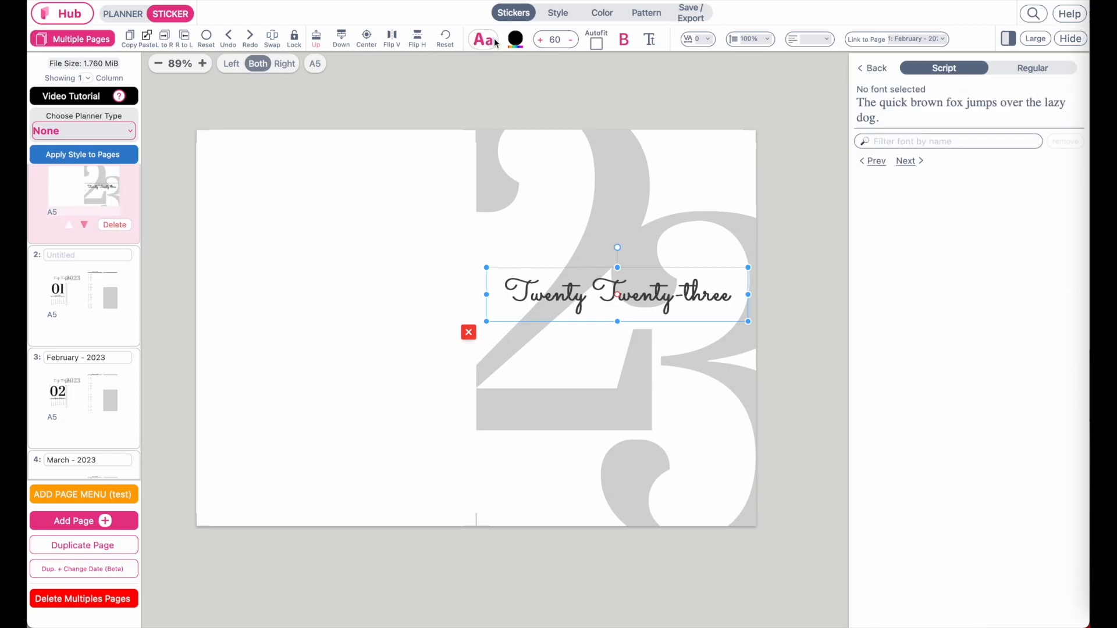
scroll(933, 291, "down", 3)
scroll(932, 291, "down", 5)
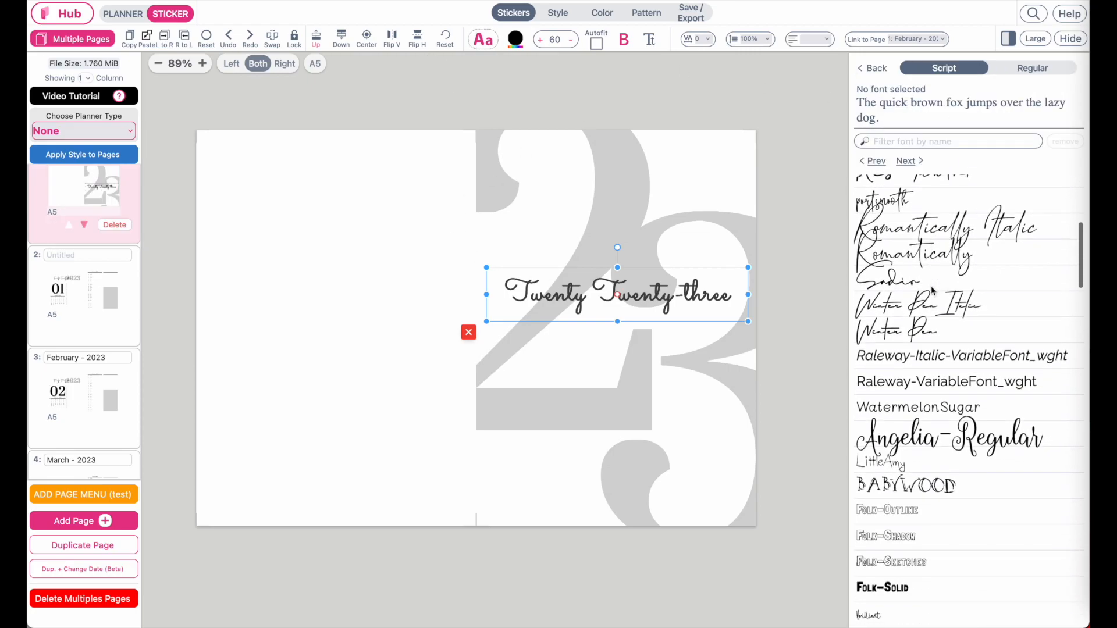
left_click(914, 306)
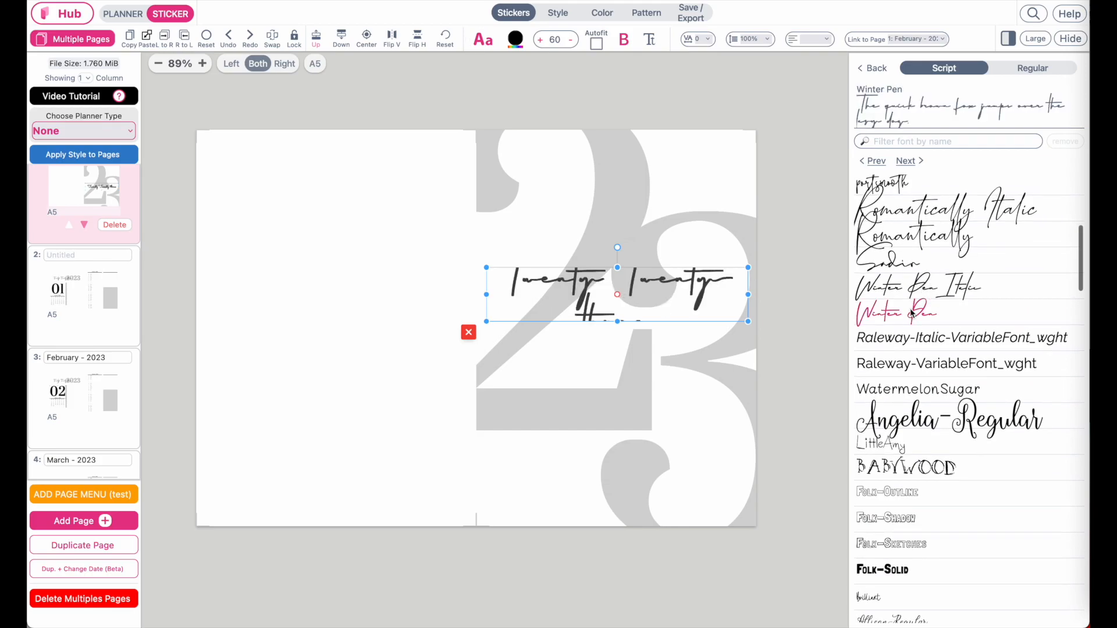
left_click(631, 37)
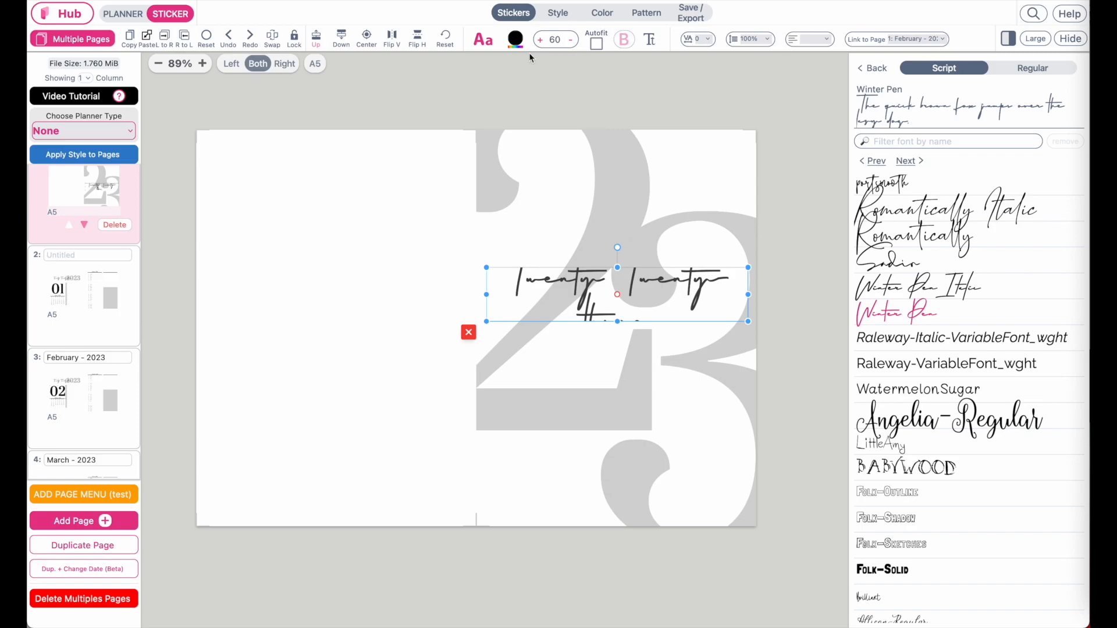
- Color the Twenty Twenty-three text with the Licorice black pencil color
left_click(516, 39)
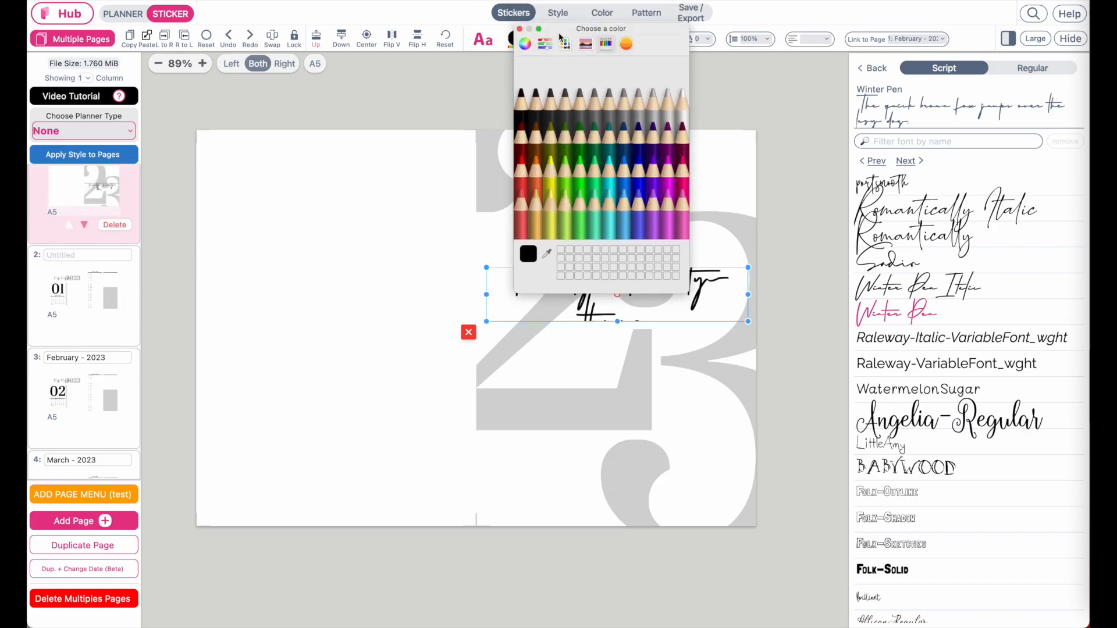
left_click(521, 100)
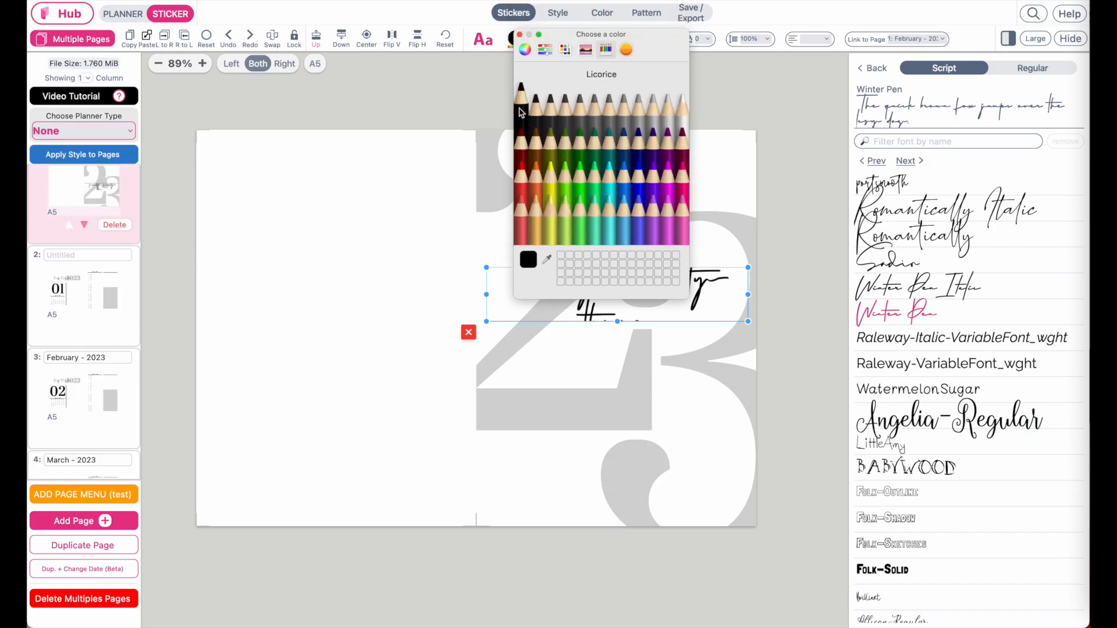
left_click(520, 36)
- Fit Twenty Twenty-three on one line within the right page by adjusting its box and setting the font size to 45
left_click_drag(754, 324, 815, 324)
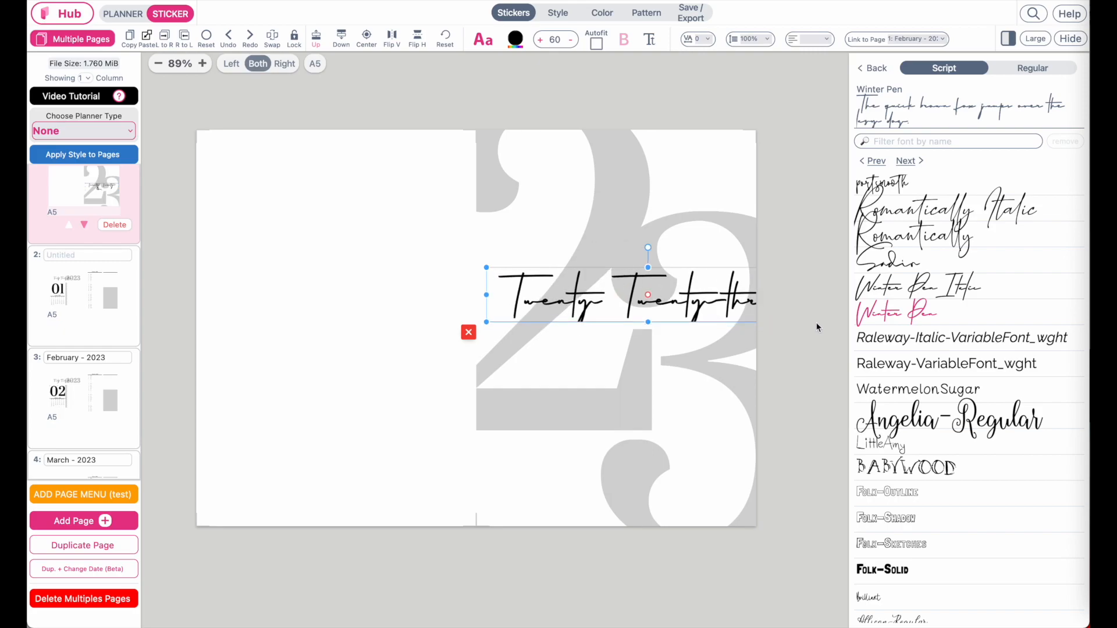
left_click_drag(708, 306, 675, 312)
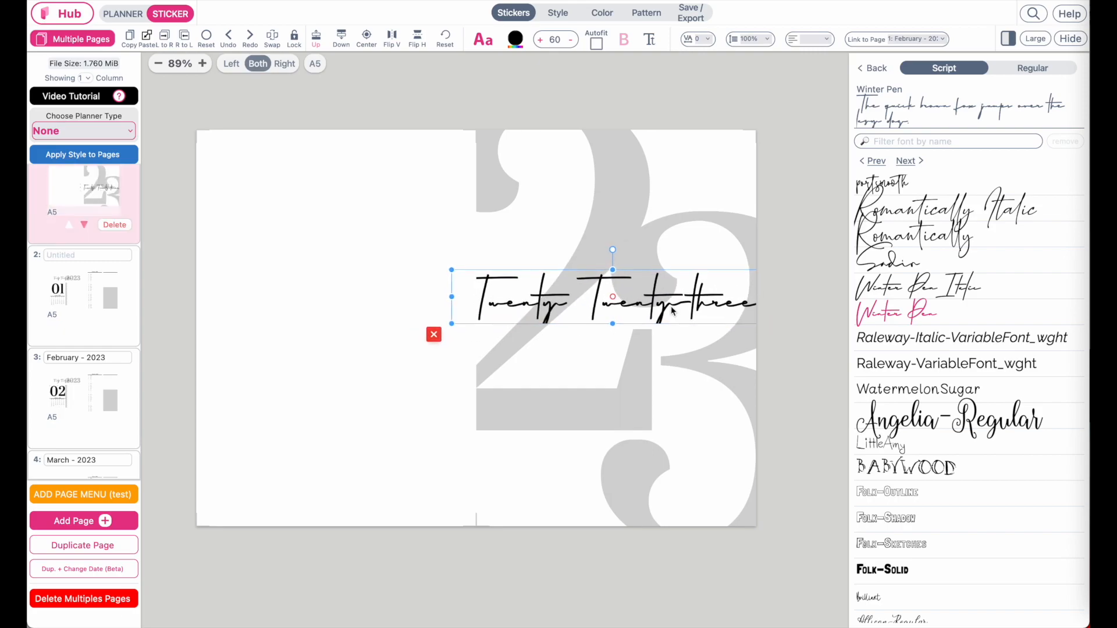
double_click(556, 40)
type("50")
left_click_drag(663, 301, 641, 296)
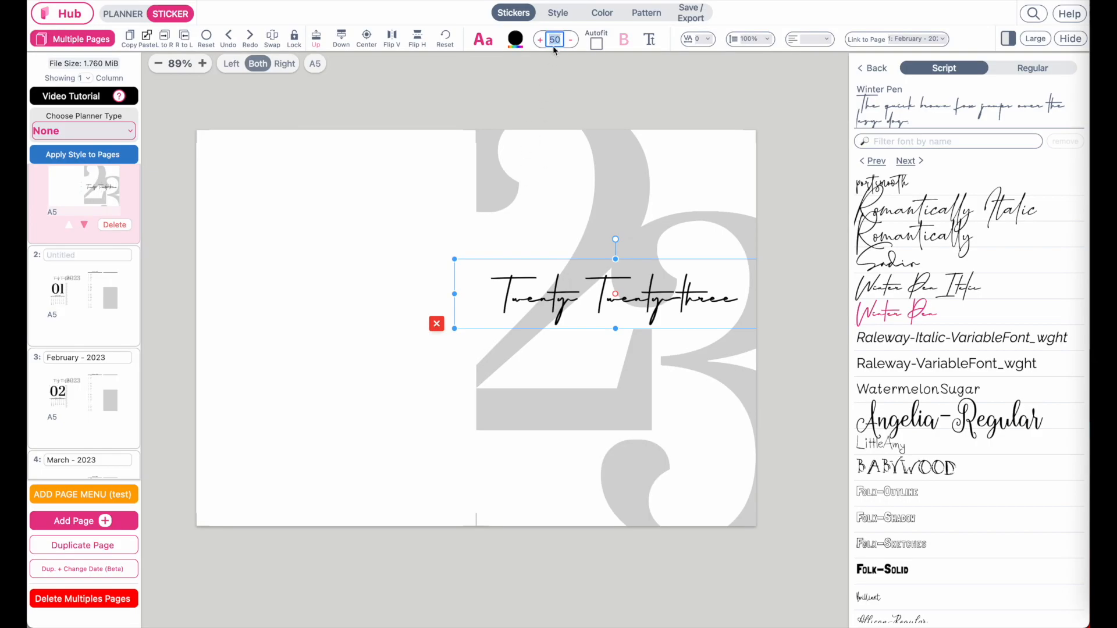
type("40")
key("BackSpace")
type("5")
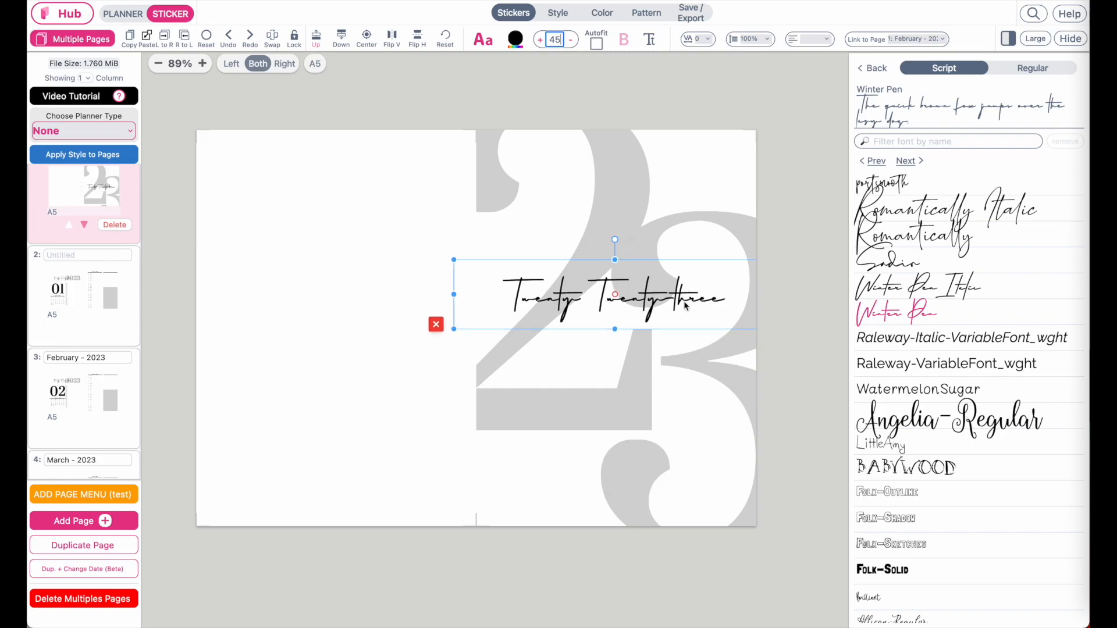
left_click_drag(459, 306, 482, 307)
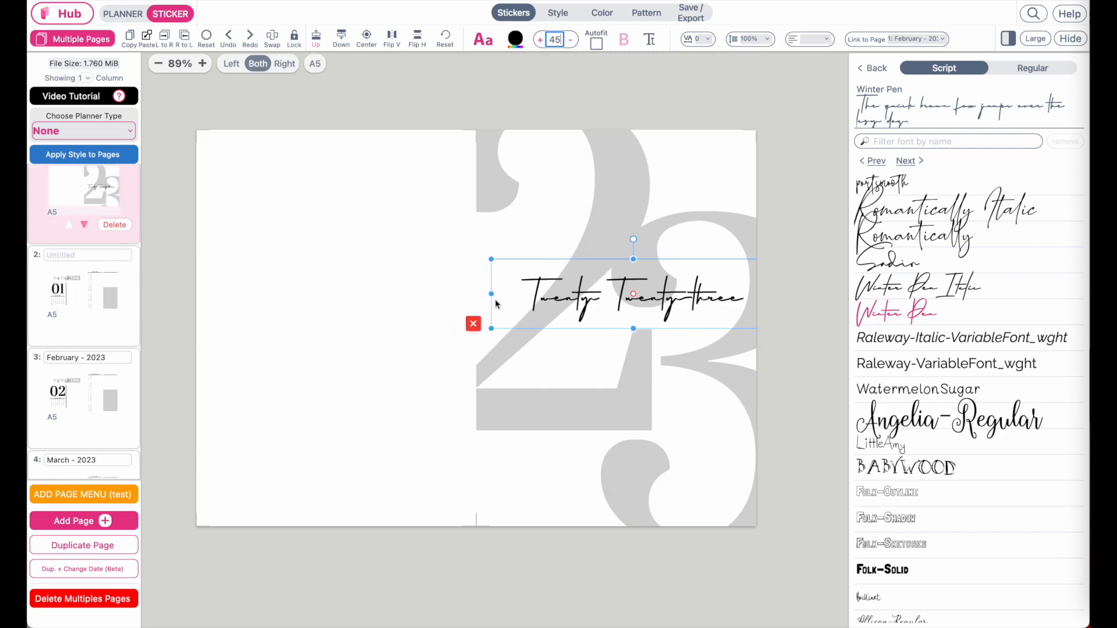
- Narrow the Twenty Twenty-three text box on the cover, position it within the right page and deselect it
left_click_drag(615, 318, 592, 319)
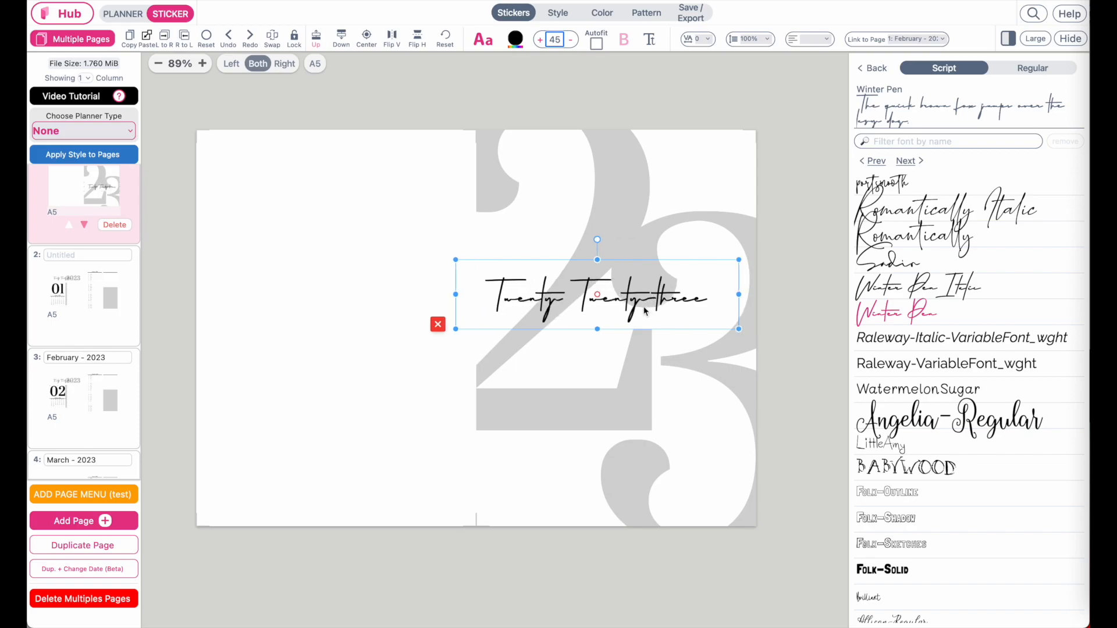
left_click_drag(738, 296, 694, 301)
left_click(711, 152)
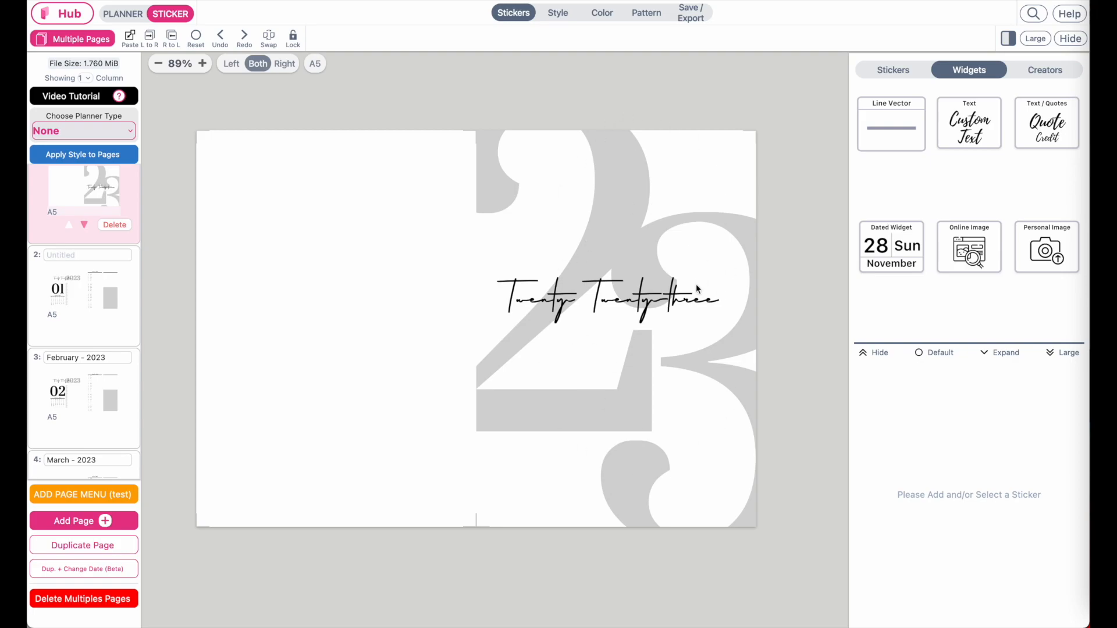
scroll(663, 315, "up", 1)
scroll(663, 314, "left", 1)
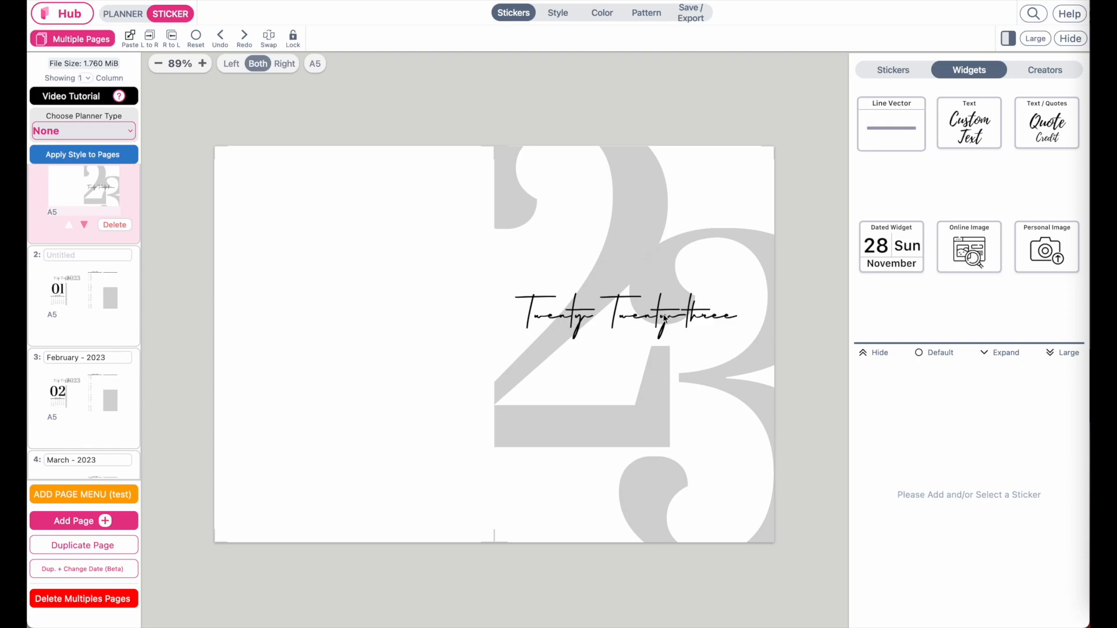
- Review the monthly planner spreads from January through August
left_click(68, 310)
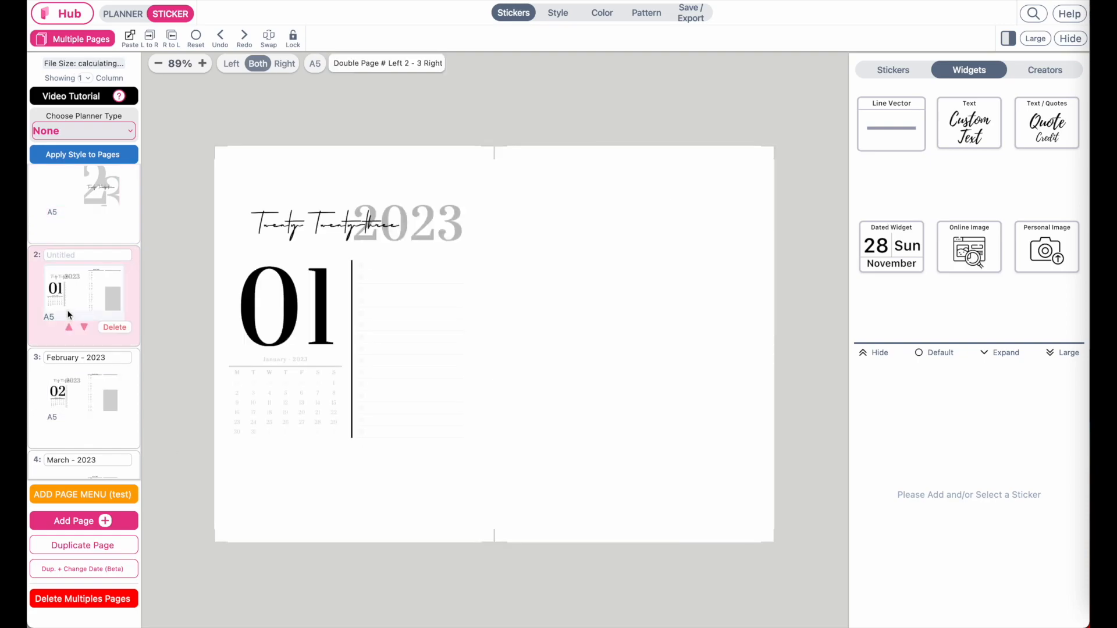
scroll(67, 309, "down", 3)
left_click(68, 310)
scroll(85, 262, "down", 2)
left_click(85, 261)
scroll(86, 267, "down", 2)
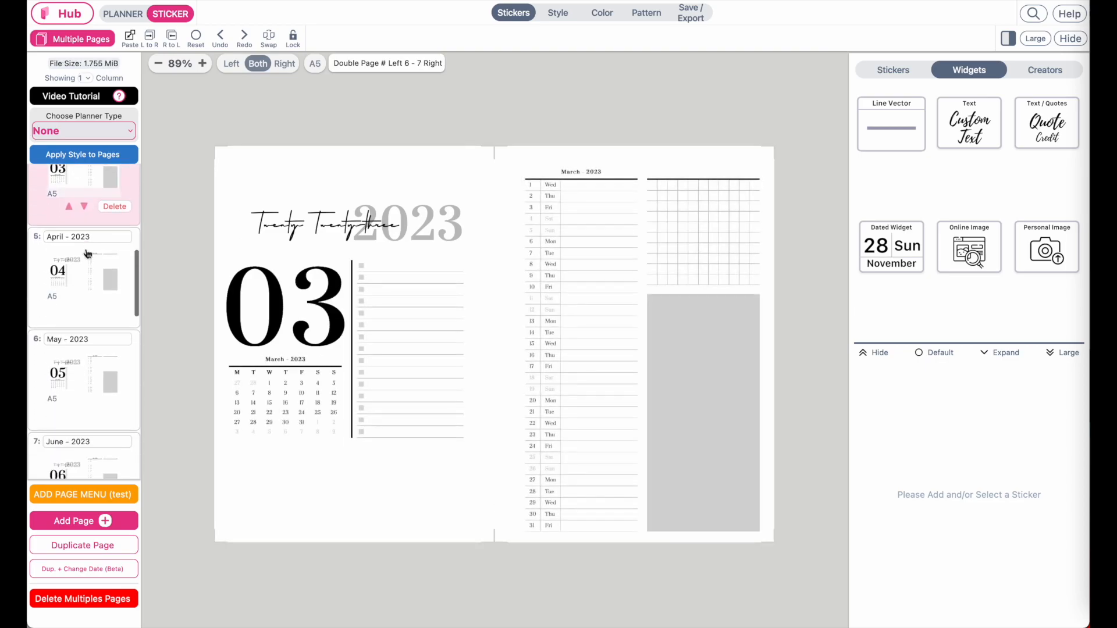
left_click(85, 296)
scroll(85, 291, "down", 2)
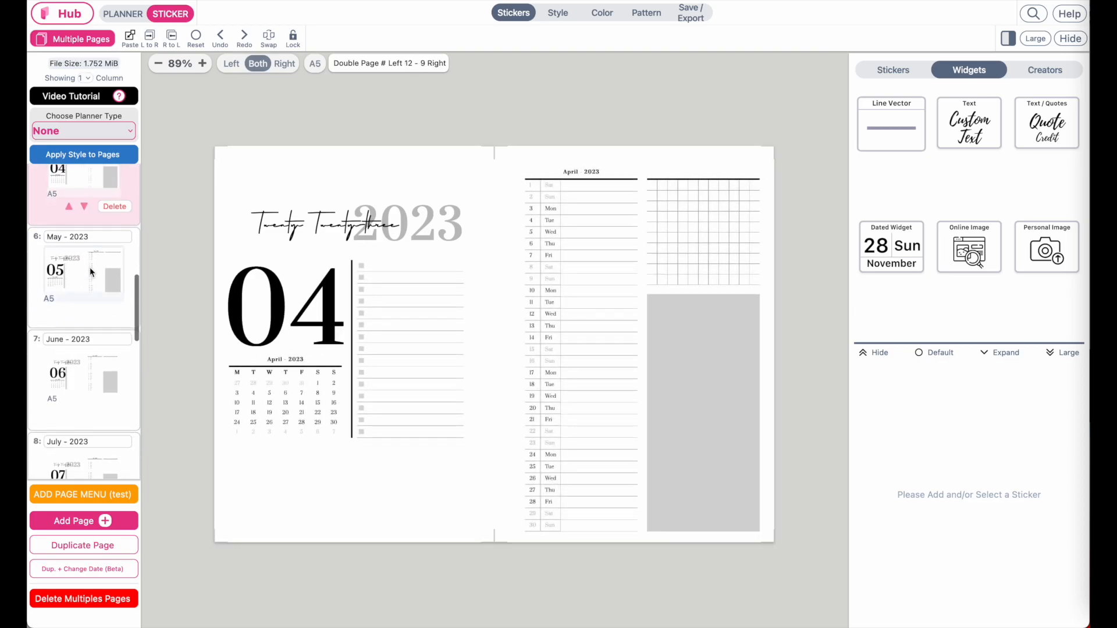
left_click(88, 287)
scroll(88, 287, "down", 2)
left_click(88, 287)
scroll(85, 267, "down", 2)
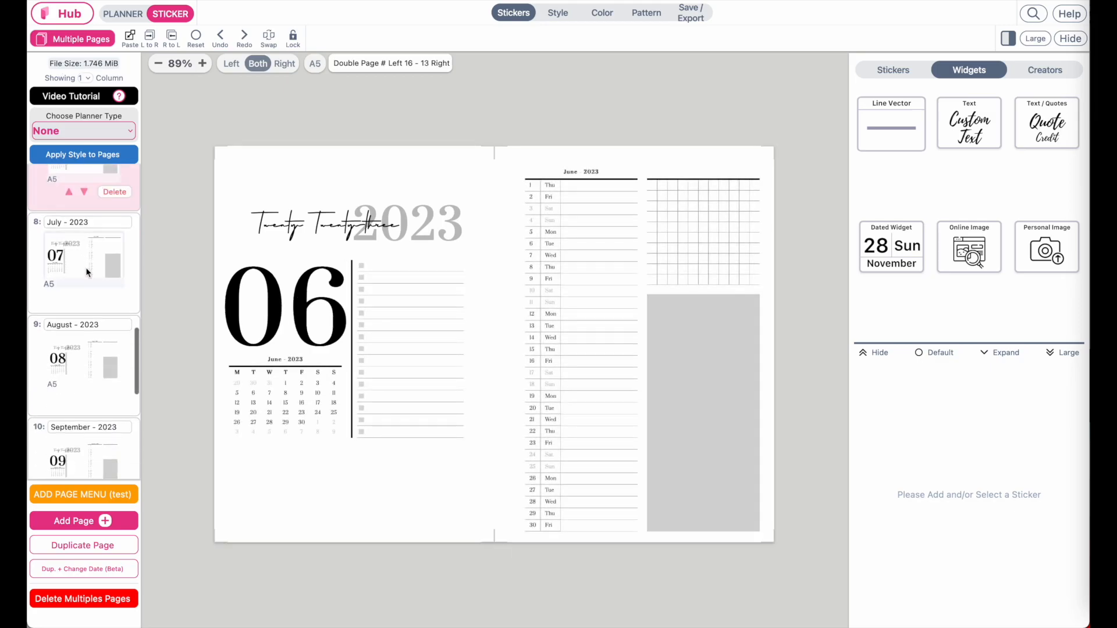
left_click(85, 267)
left_click(88, 362)
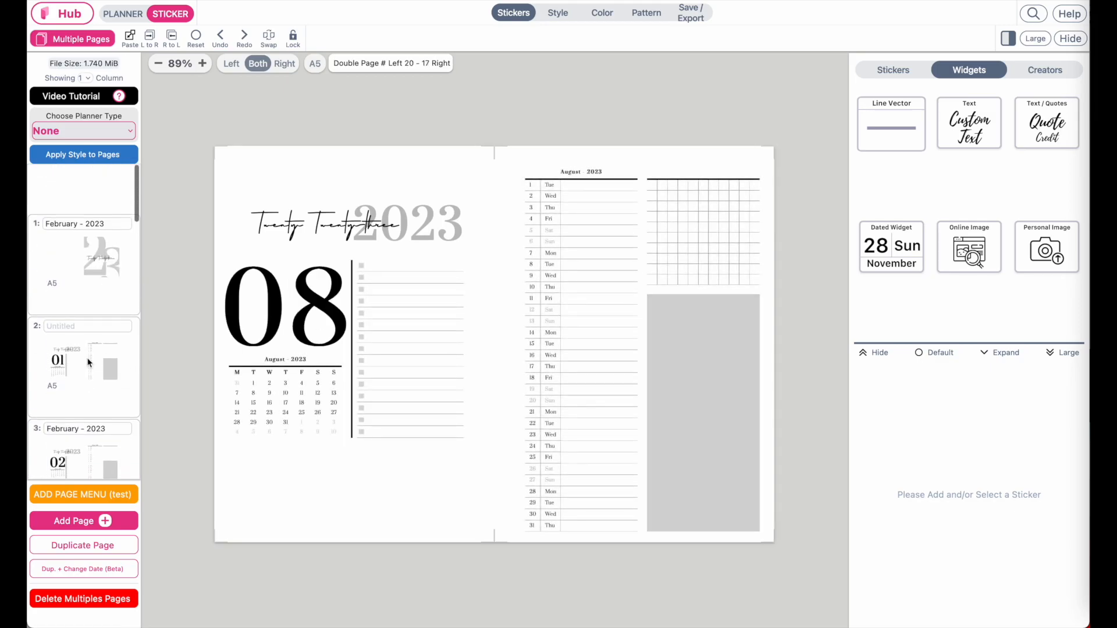
scroll(87, 356, "down", 1)
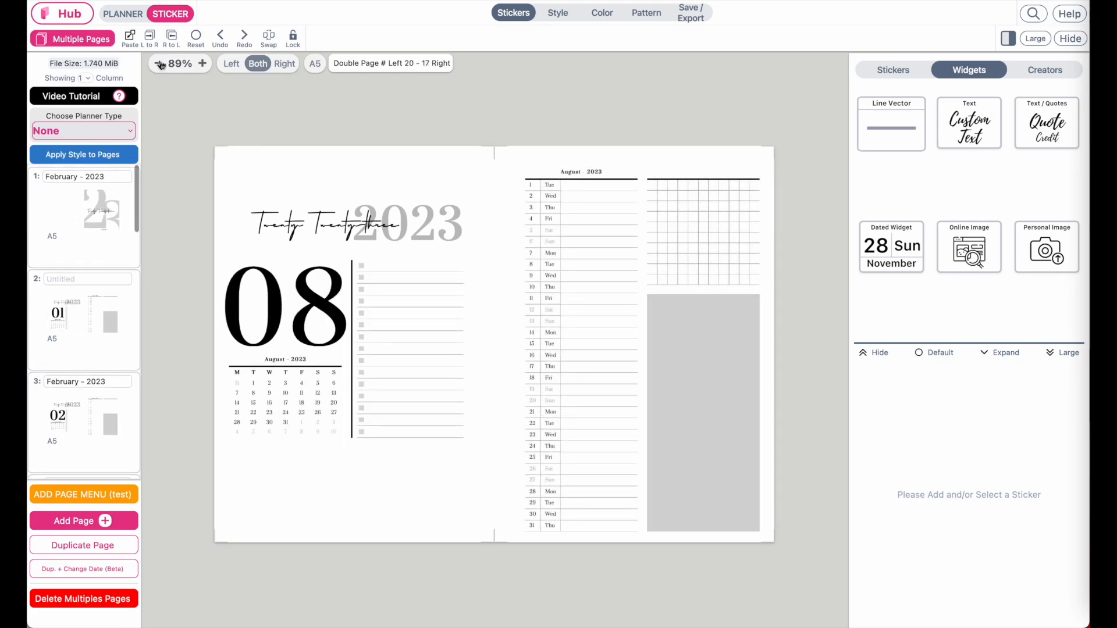
- Set the PDF export for all pages to A4 paper with the pages rearranged for ring
left_click(122, 14)
left_click(781, 19)
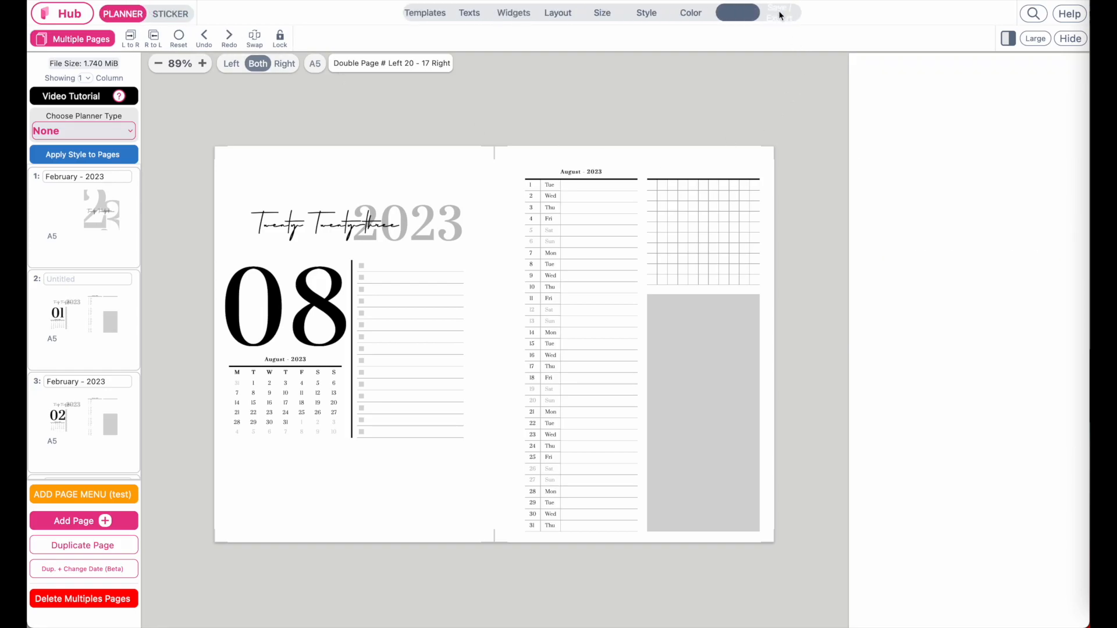
left_click(965, 178)
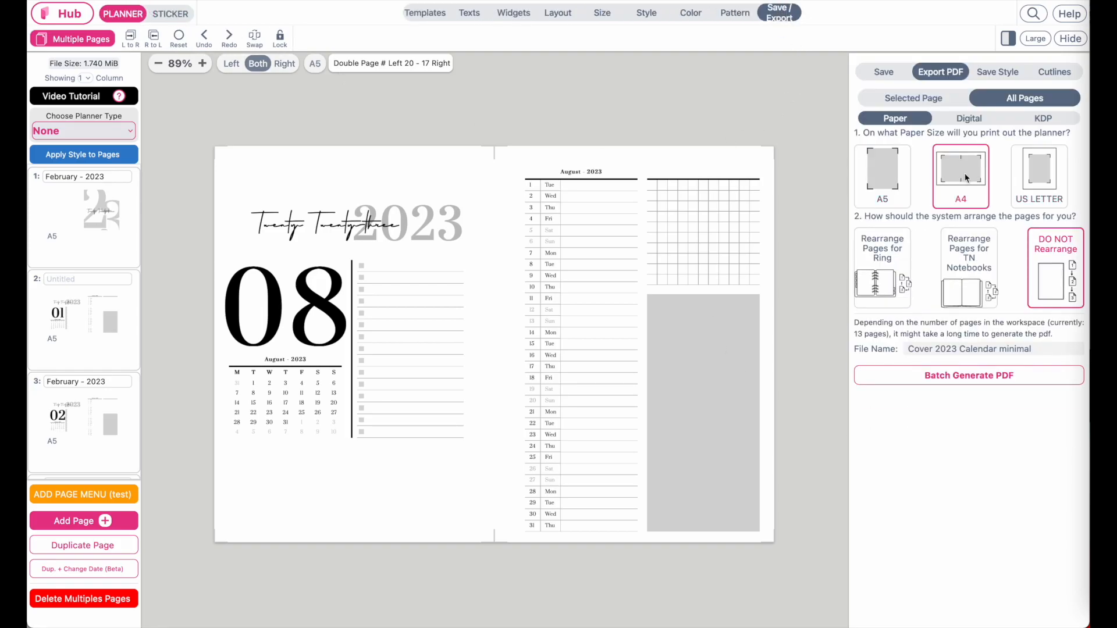
left_click(1045, 176)
left_click(971, 168)
left_click(892, 274)
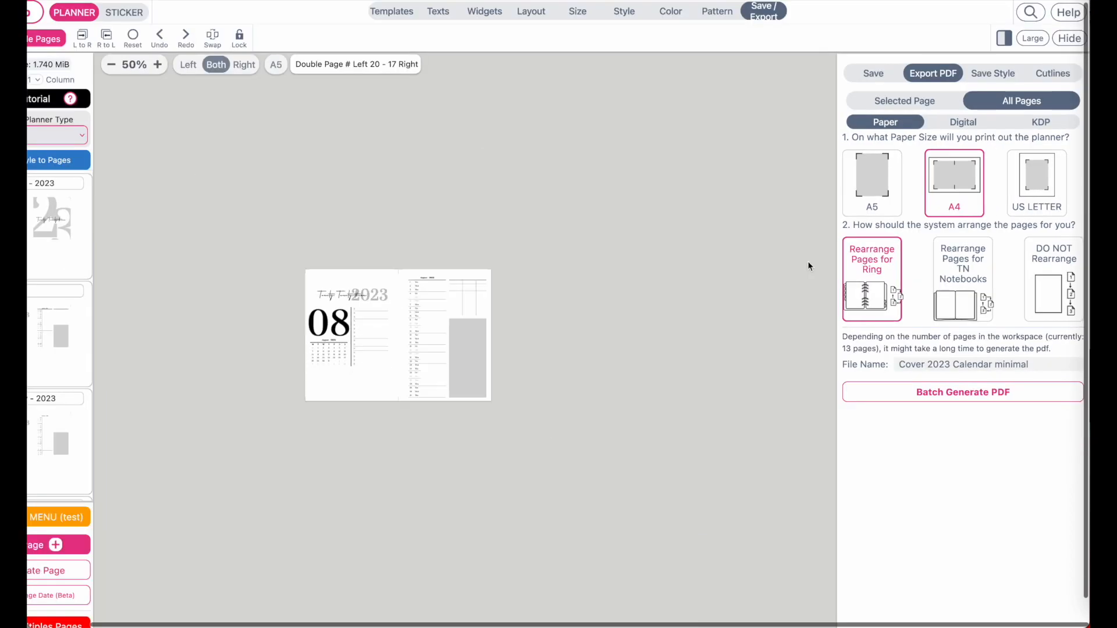
scroll(708, 334, "up", 2)
scroll(933, 337, "down", 2)
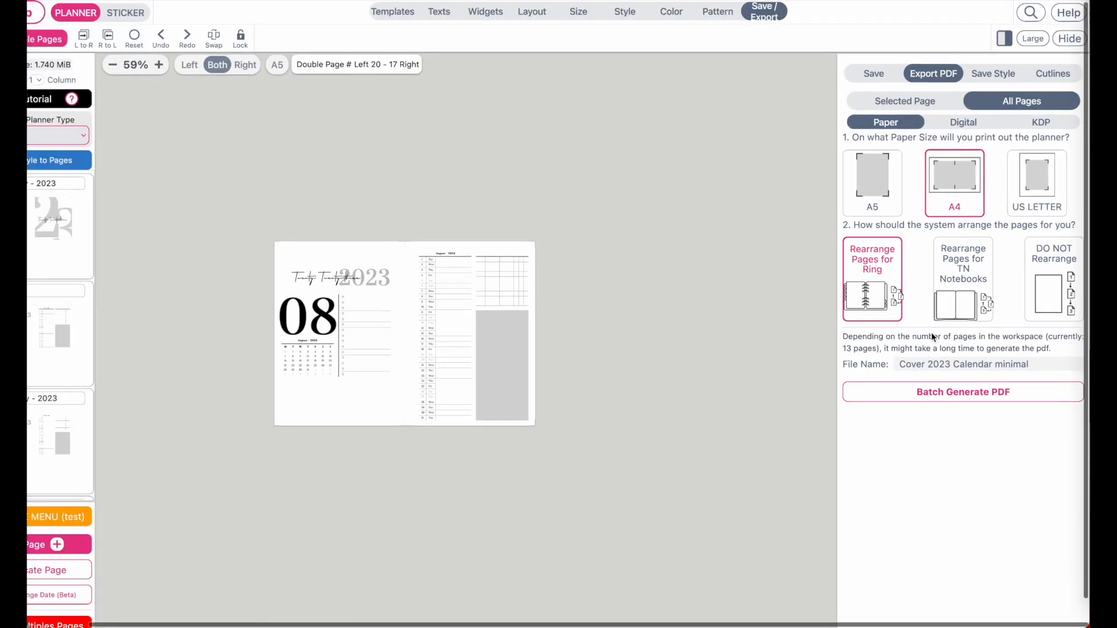
scroll(731, 357, "up", 3)
left_click(1038, 176)
left_click(961, 178)
left_click(1047, 179)
left_click(943, 182)
left_click(1040, 182)
left_click(963, 182)
left_click(1046, 174)
left_click(953, 180)
left_click(1050, 179)
- Choose A4 as the paper size and batch generate the PDF of all pages
left_click(983, 184)
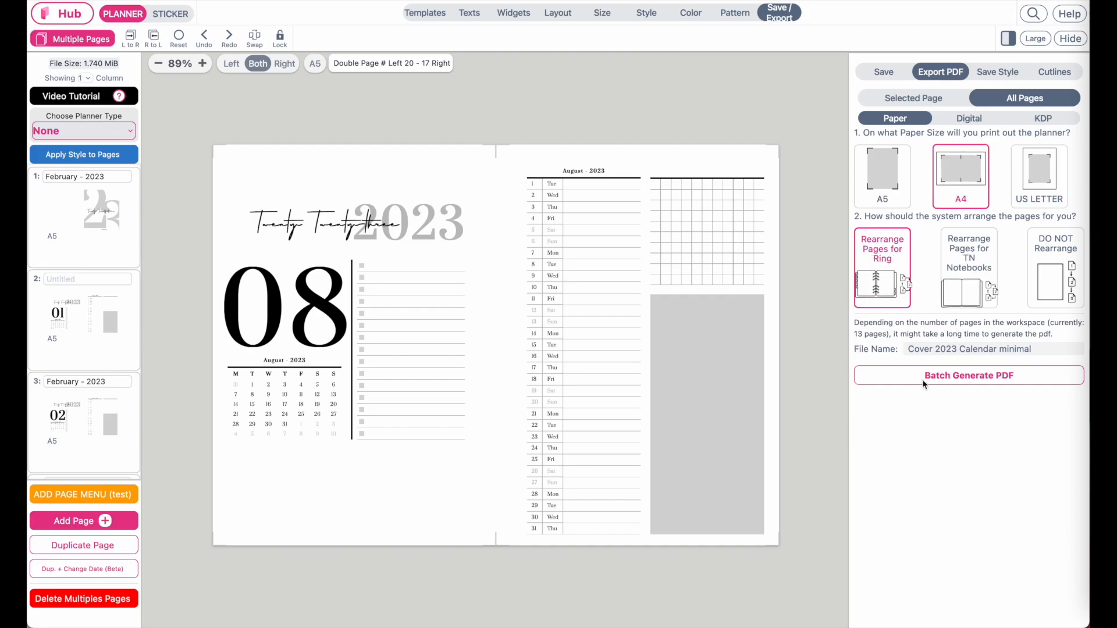
left_click(1009, 381)
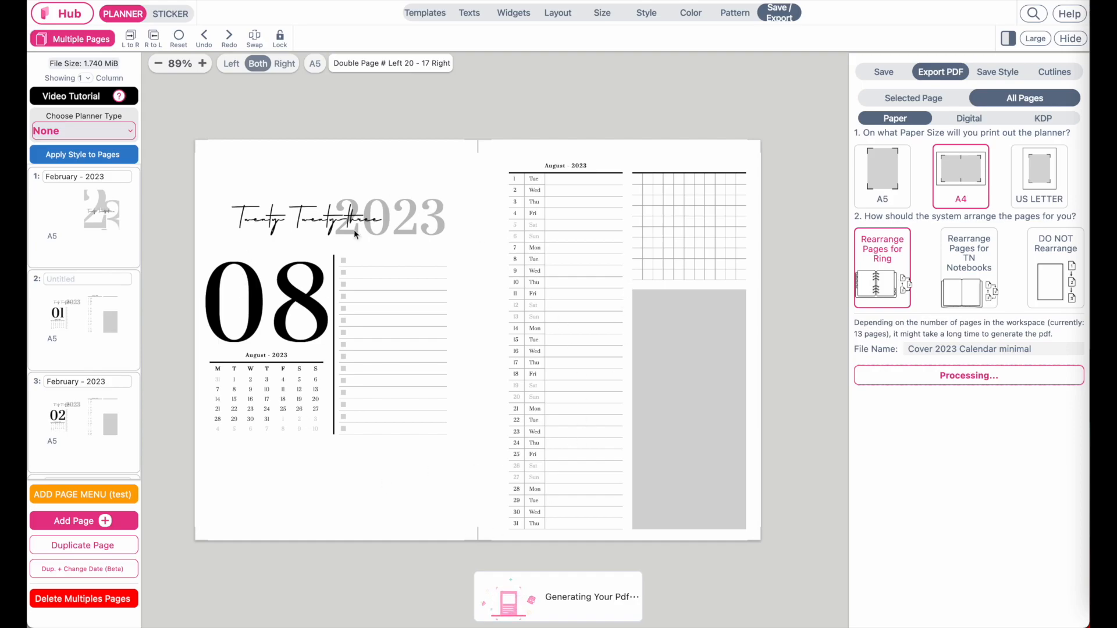
- Filter the planner sizes by A6 and change the August spread to the A6 size
left_click(313, 67)
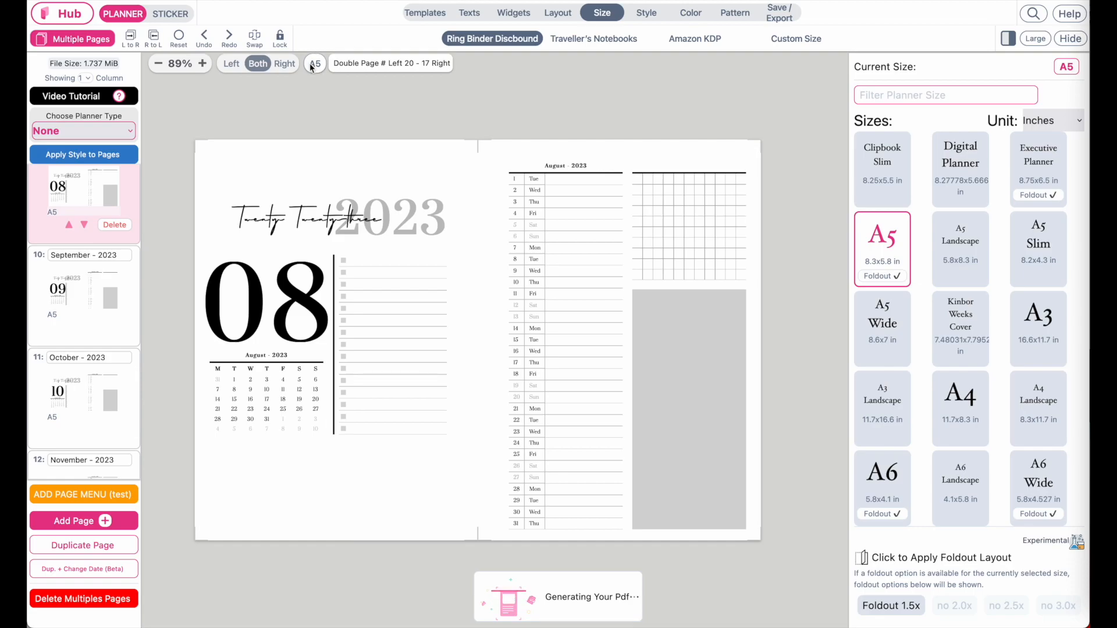
left_click(872, 98)
type("A6")
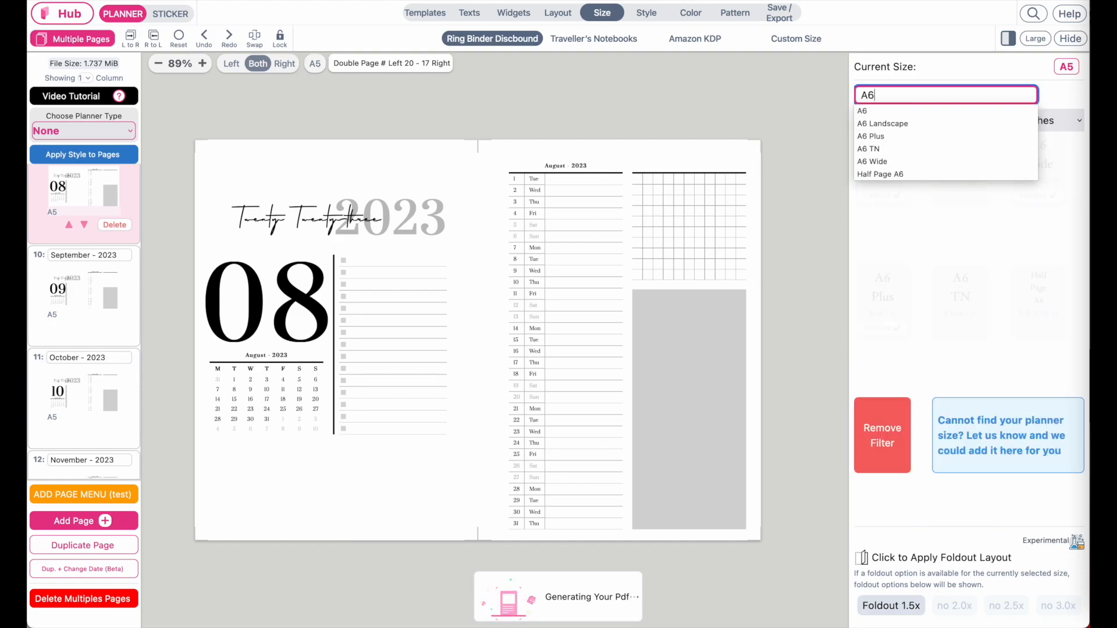
left_click(871, 117)
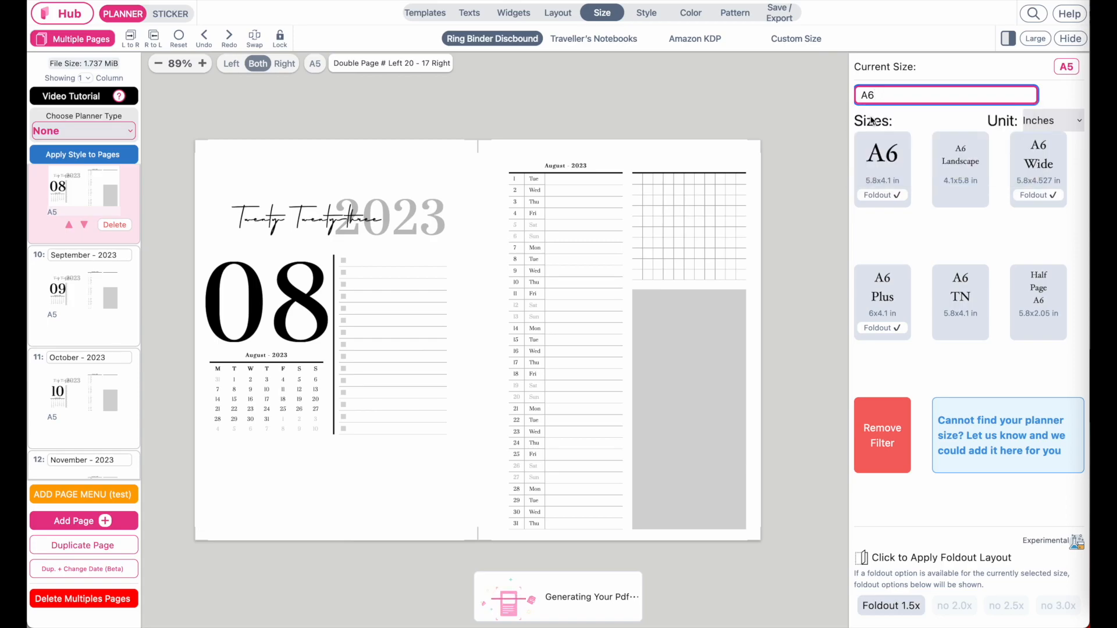
left_click(885, 175)
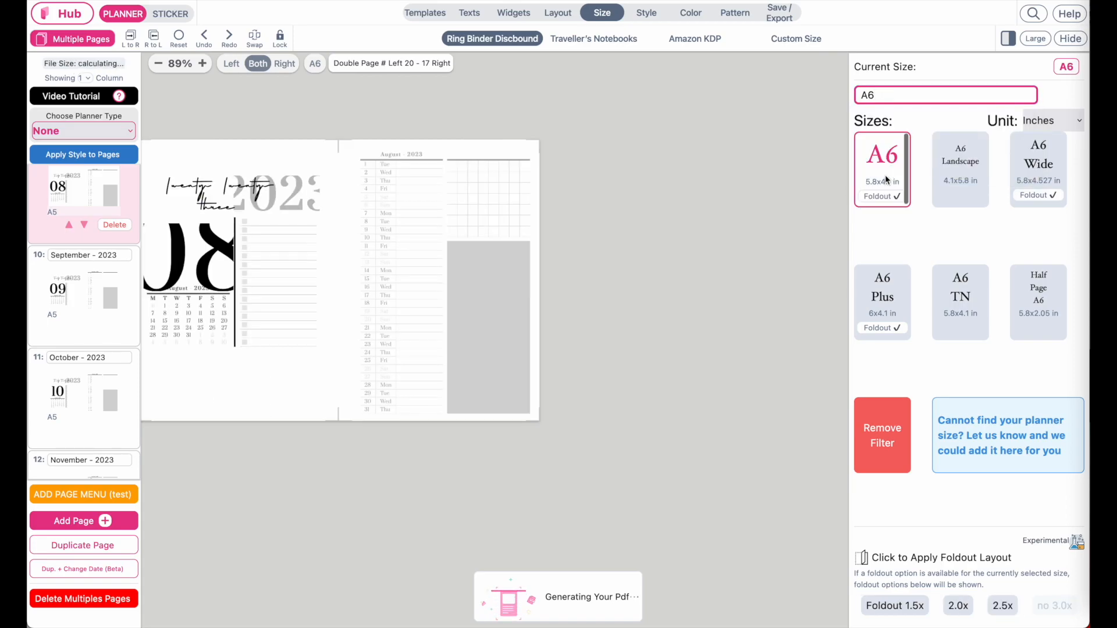
scroll(382, 362, "up", 3)
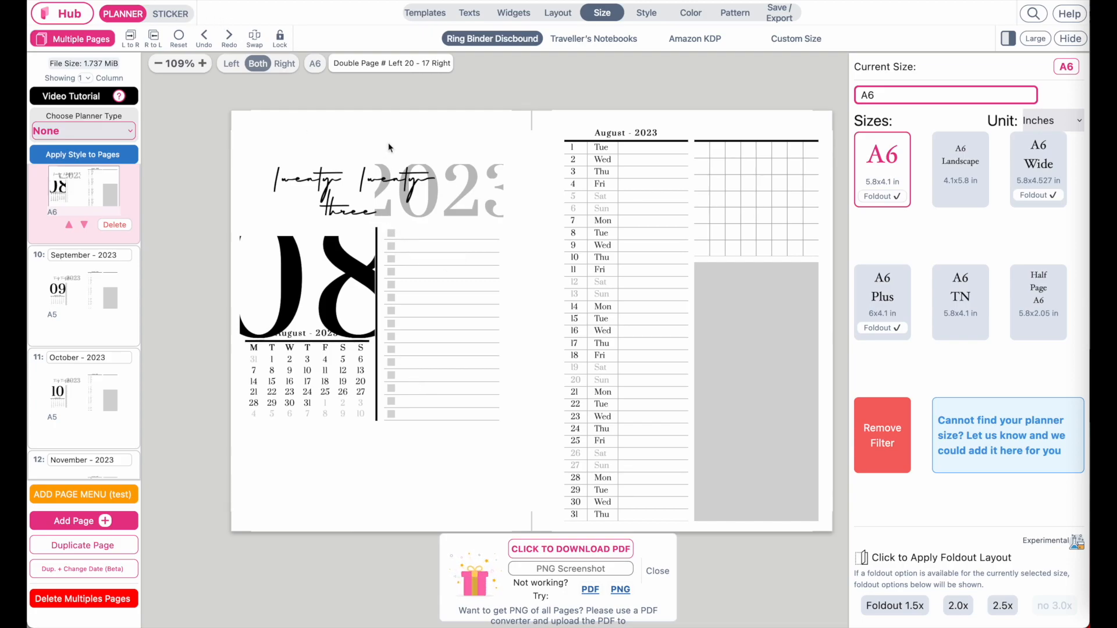
- Reduce the Twenty Twenty-three script text on the August page to font size 23 so it fits on one line
left_click(168, 13)
left_click(357, 205)
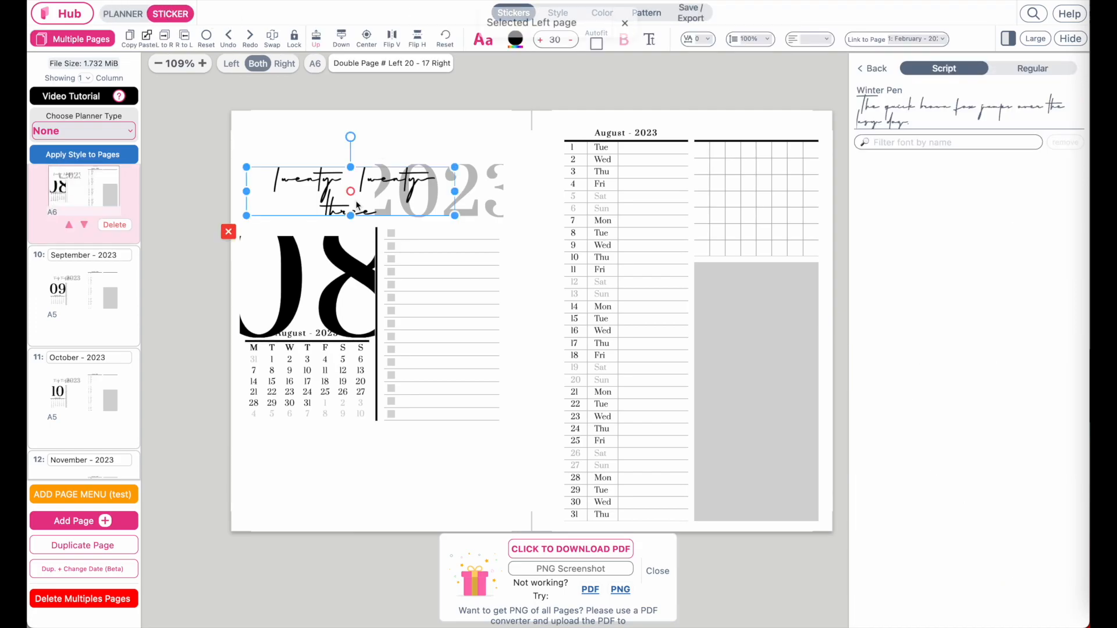
left_click(571, 41)
left_click(572, 40)
left_click(571, 42)
left_click(571, 41)
left_click(572, 42)
left_click(572, 42)
left_click(571, 42)
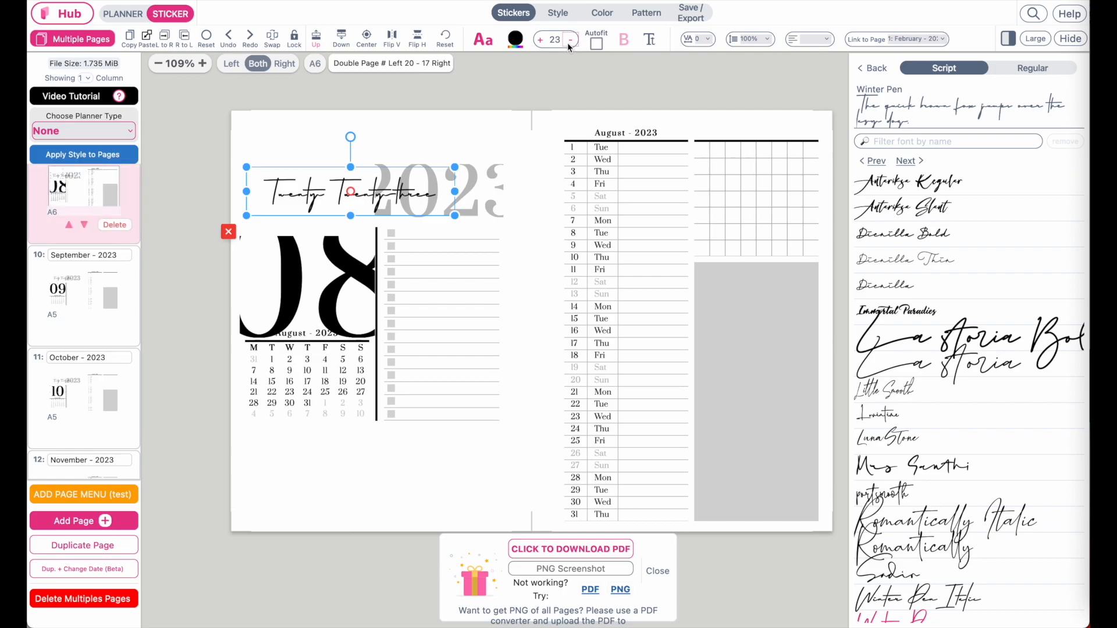
- Reduce the grey 2023 text on the August page to font size 66
left_click(497, 191)
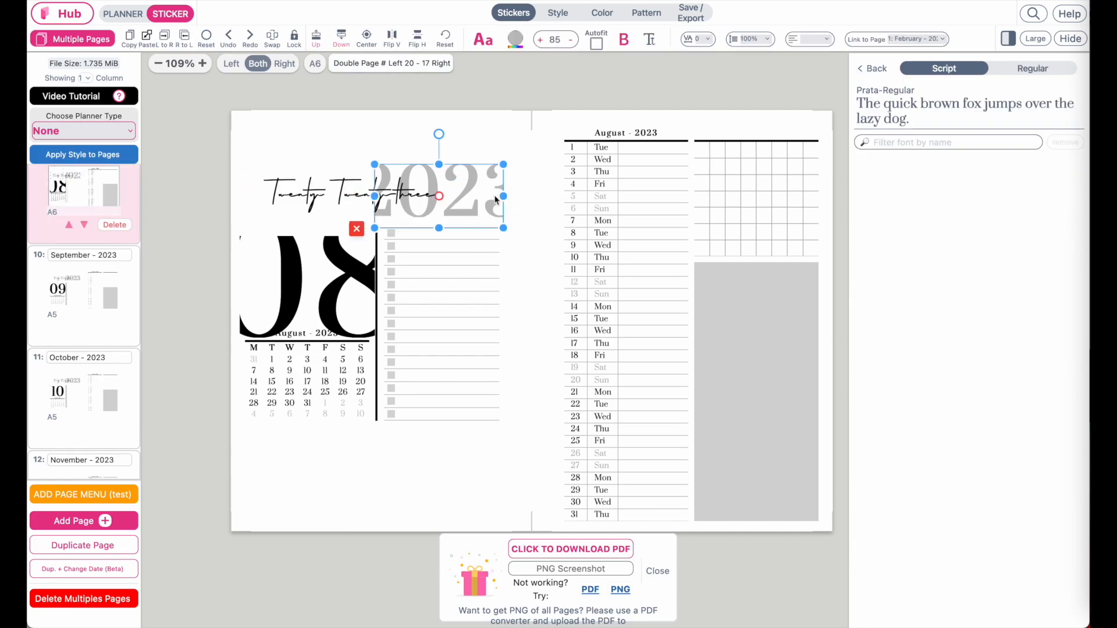
left_click(572, 39)
left_click(572, 40)
left_click(573, 40)
left_click(573, 40)
left_click(573, 41)
left_click(573, 41)
left_click(574, 42)
left_click(574, 41)
left_click(573, 41)
left_click(574, 41)
left_click(574, 41)
left_click(573, 42)
left_click(574, 41)
left_click(574, 42)
left_click(574, 41)
left_click(573, 41)
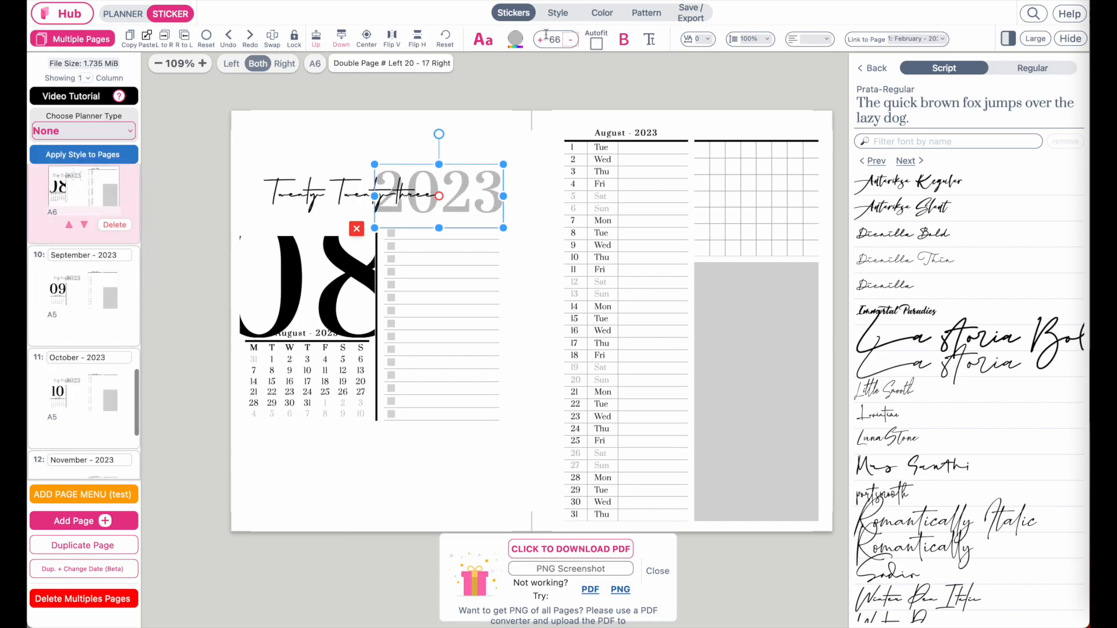
- Widen the grey 2023 text box to the left, set its font size to 67 and nudge it slightly right
left_click_drag(372, 200, 363, 200)
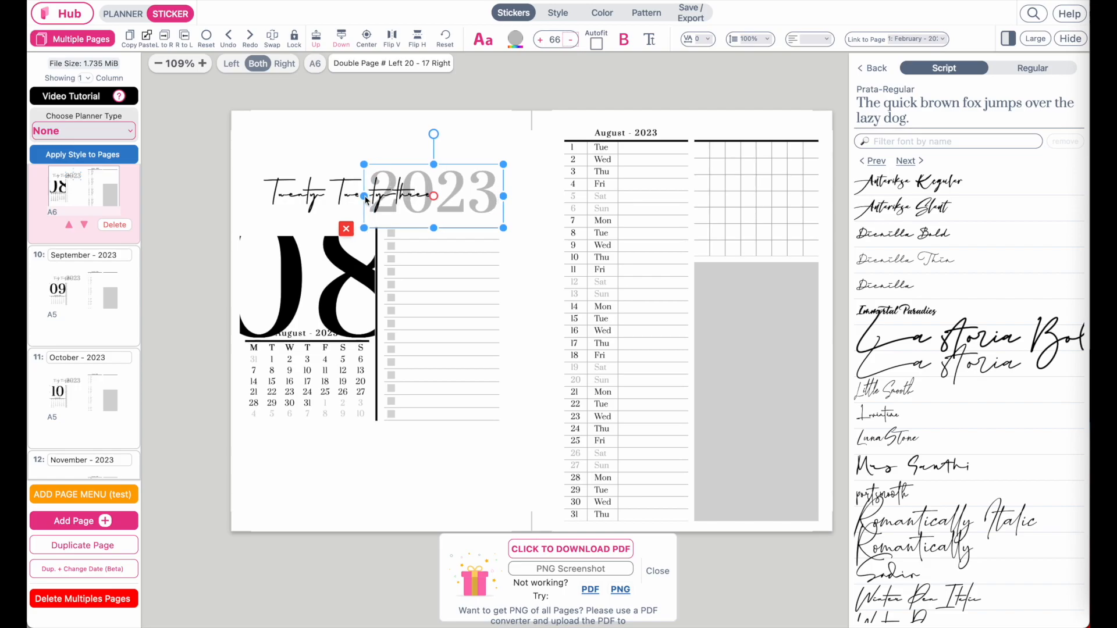
left_click(540, 40)
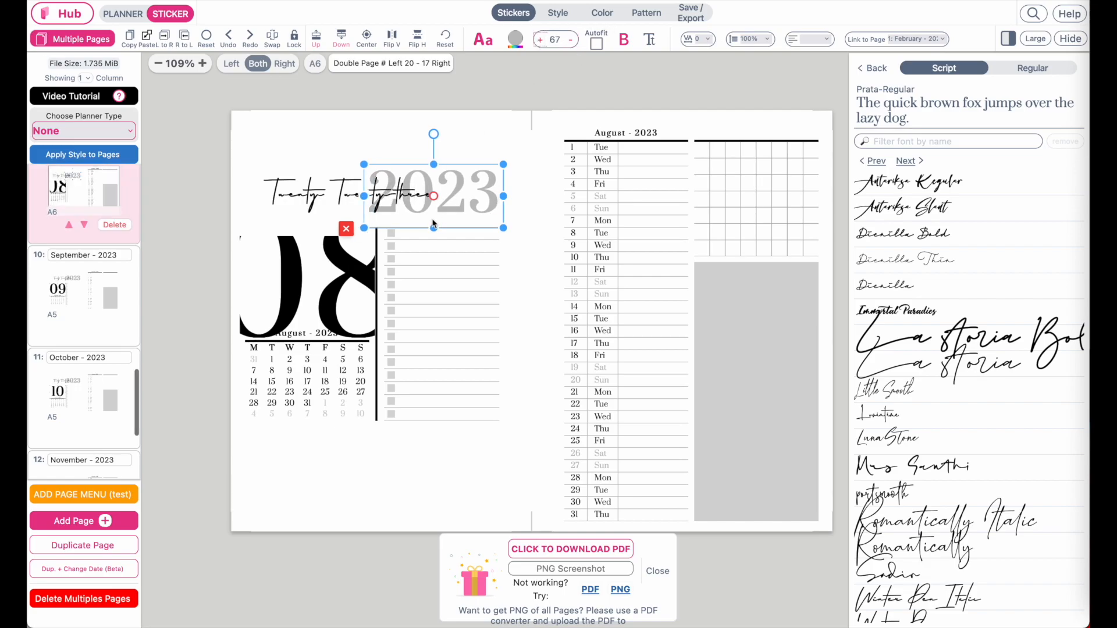
left_click_drag(475, 182, 477, 182)
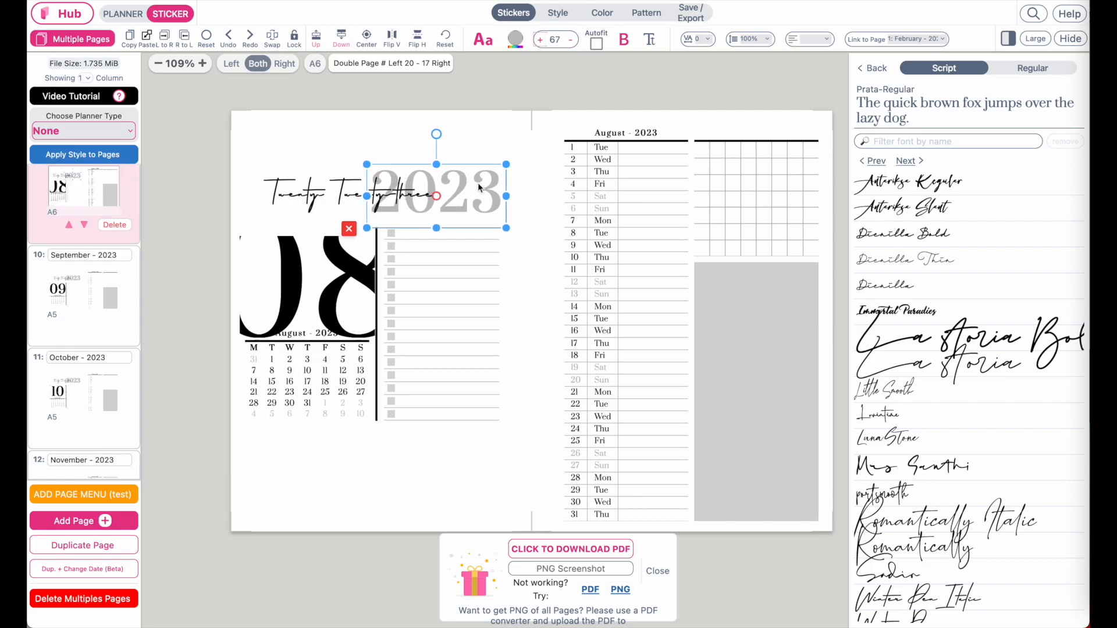
- Set the large 08 month number on the August page to font size 130
left_click(314, 284)
left_click(573, 42)
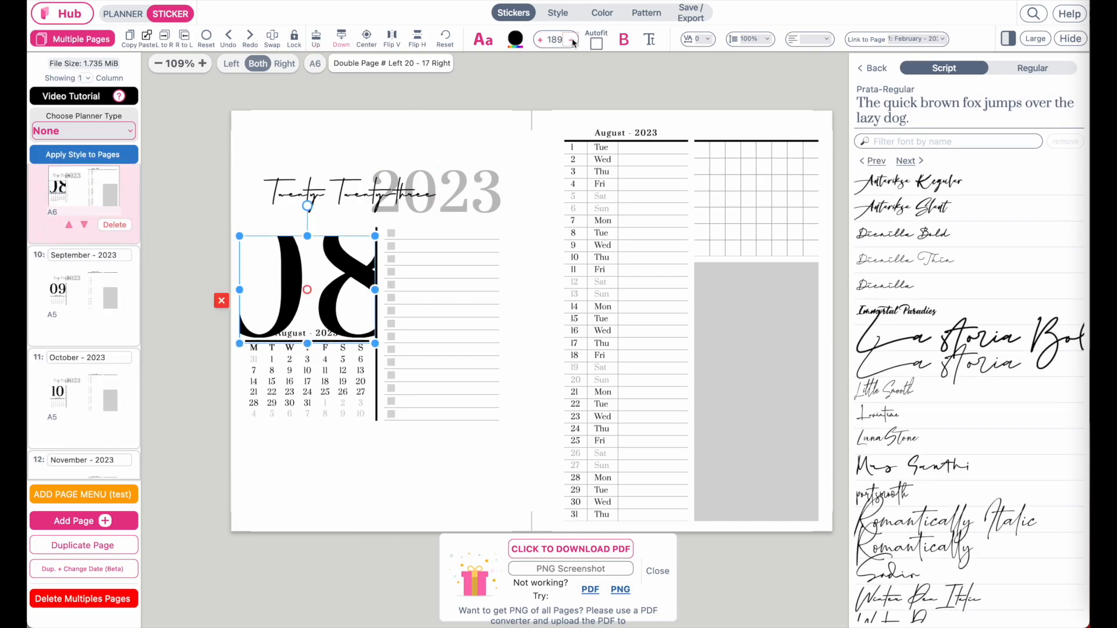
left_click(573, 42)
left_click(572, 42)
left_click(573, 42)
left_click(573, 42)
left_click(573, 41)
left_click(573, 42)
left_click(573, 42)
left_click(573, 42)
left_click(573, 42)
double_click(553, 41)
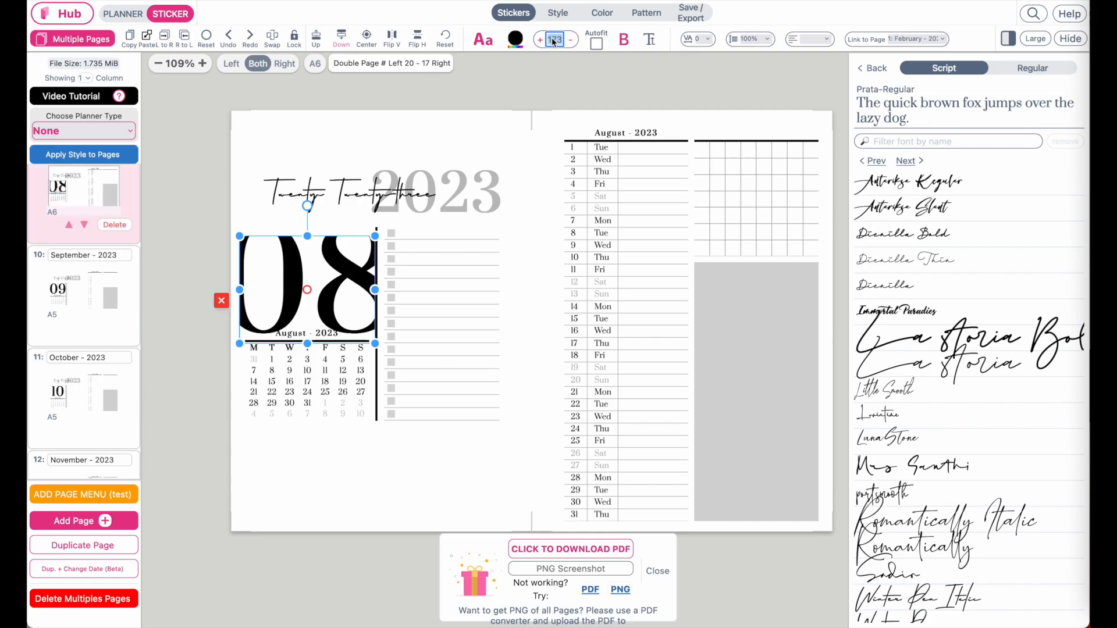
type("140")
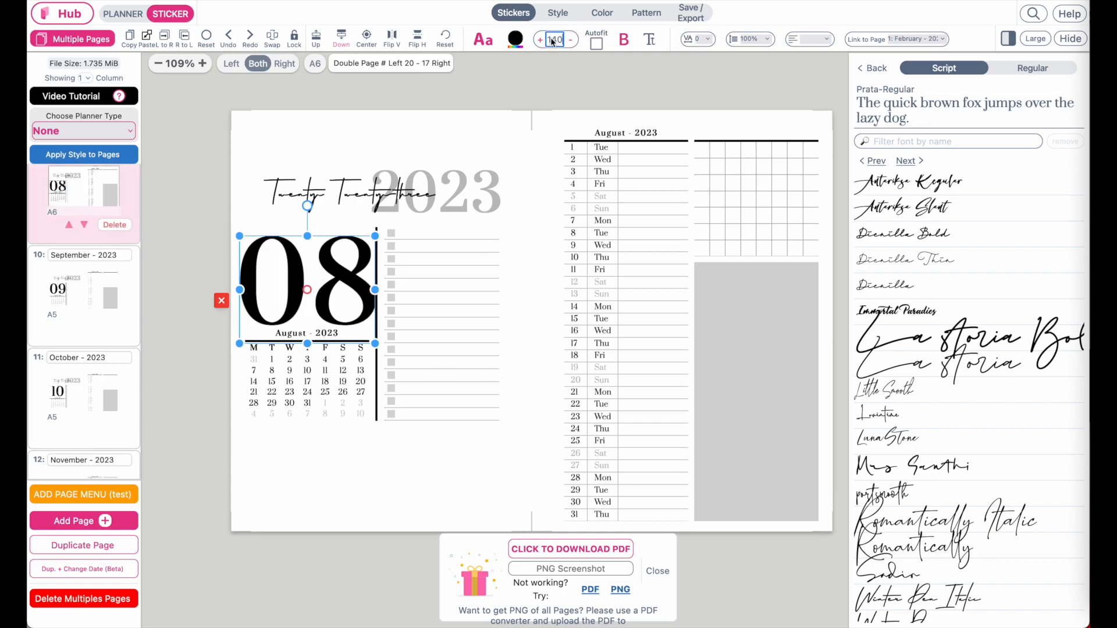
double_click(553, 41)
type("130")
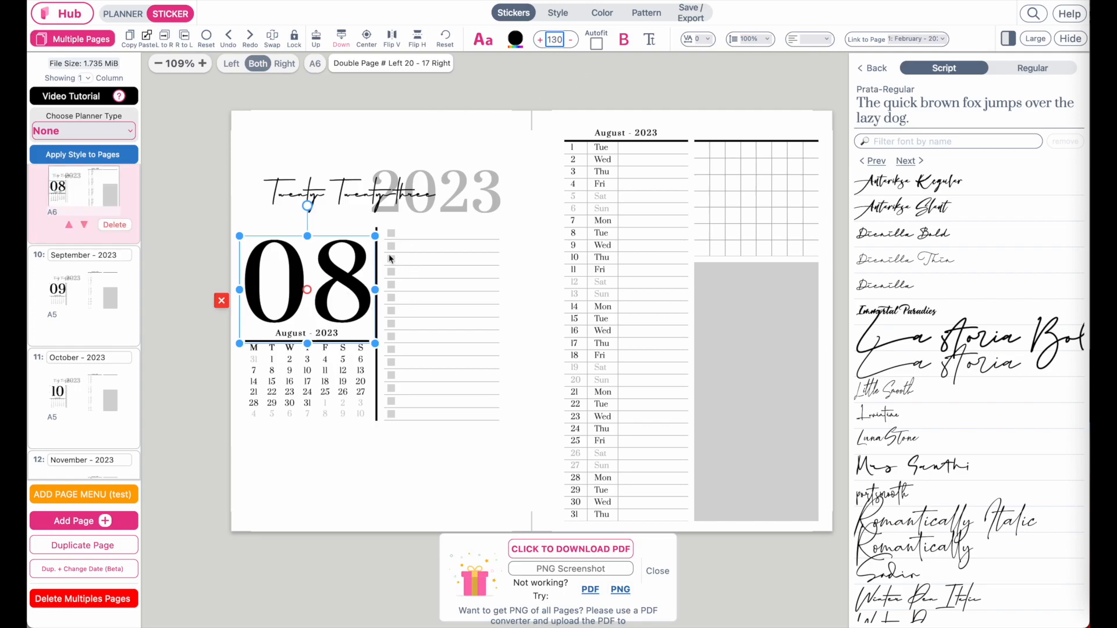
- Nudge the Twenty Twenty-three script slightly left and the grey 2023 slightly right, then deselect them
left_click_drag(343, 194, 336, 194)
left_click(468, 189)
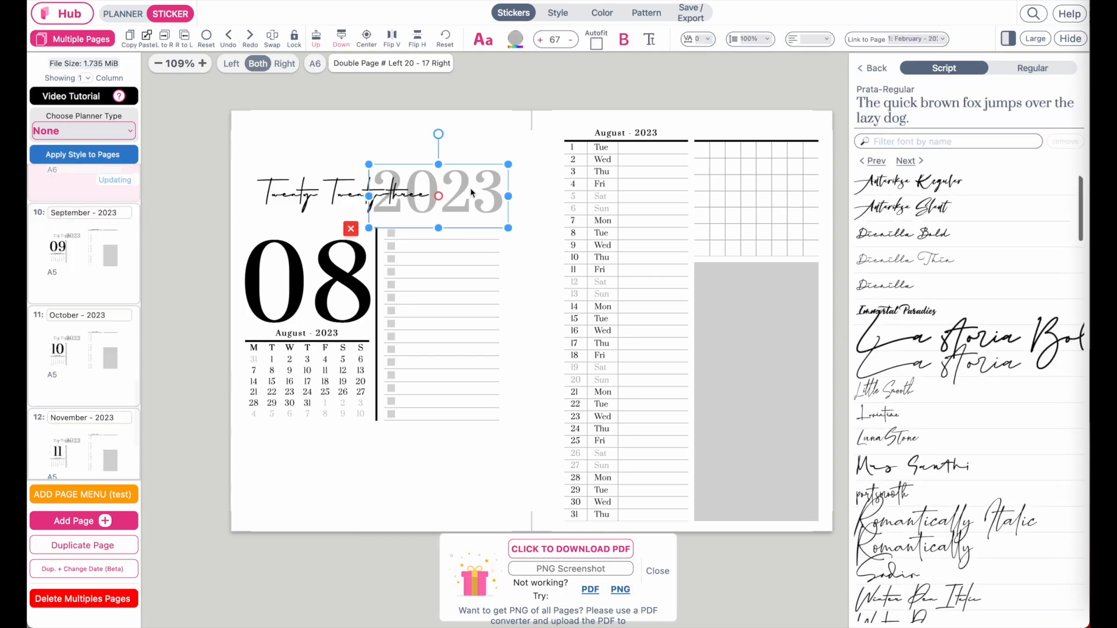
left_click(429, 315)
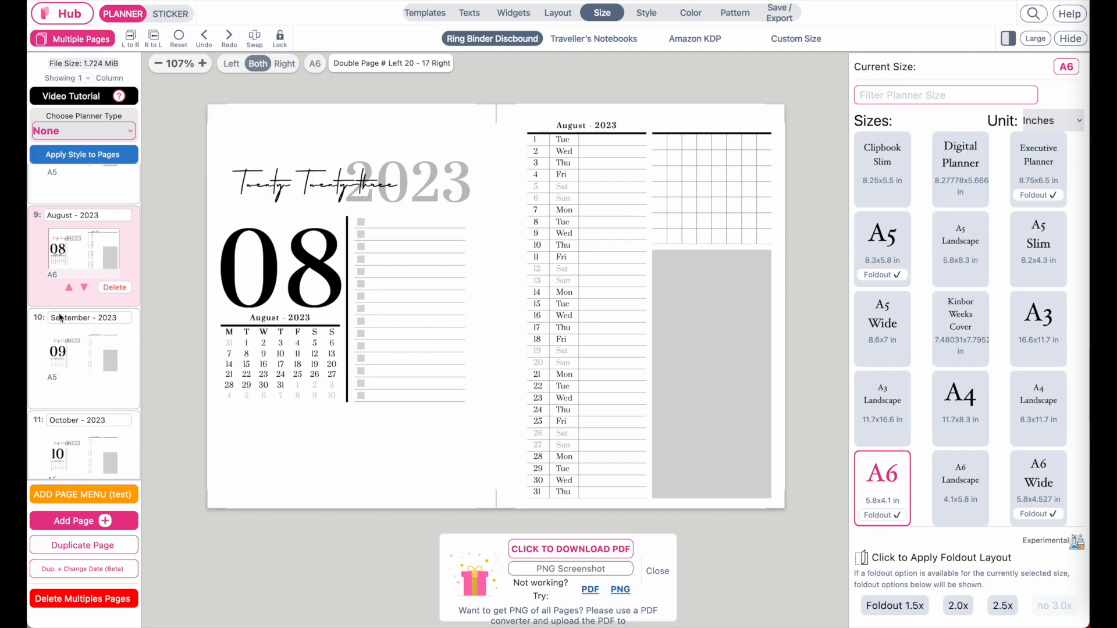
- Open the 2023 cover page and change its planner size to A6
scroll(69, 210, "up", 15)
left_click(68, 214)
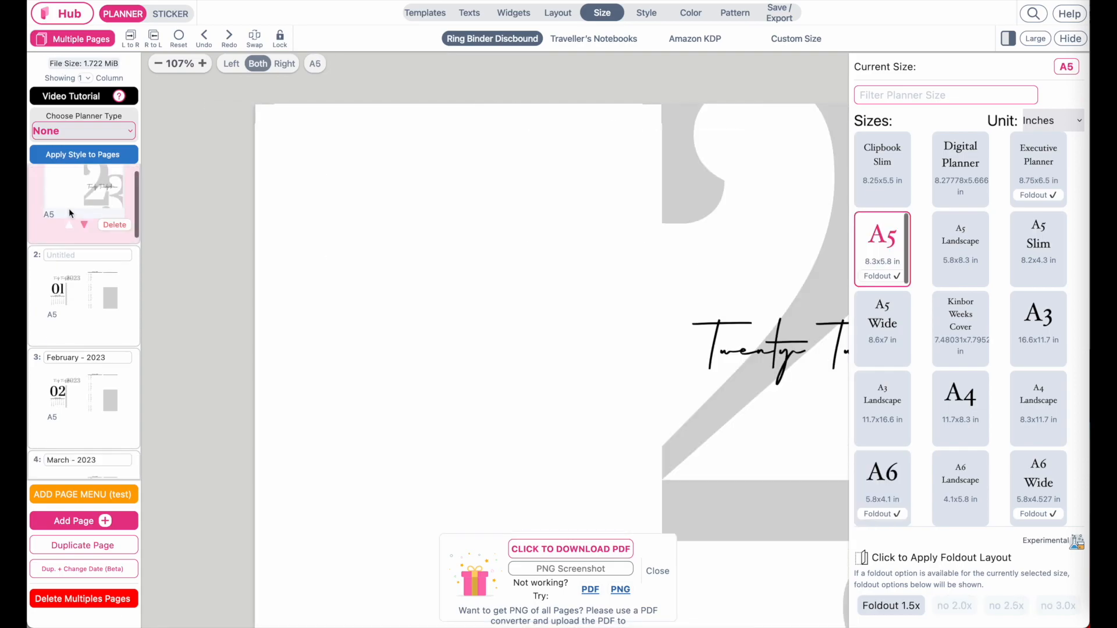
left_click(913, 92)
type("a6")
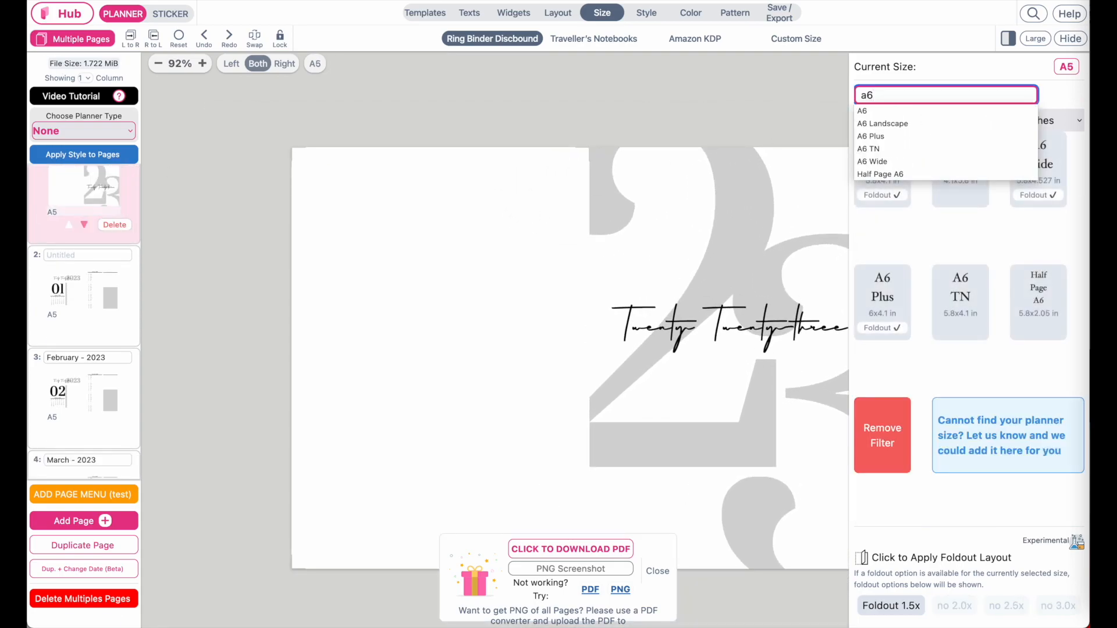
left_click(910, 111)
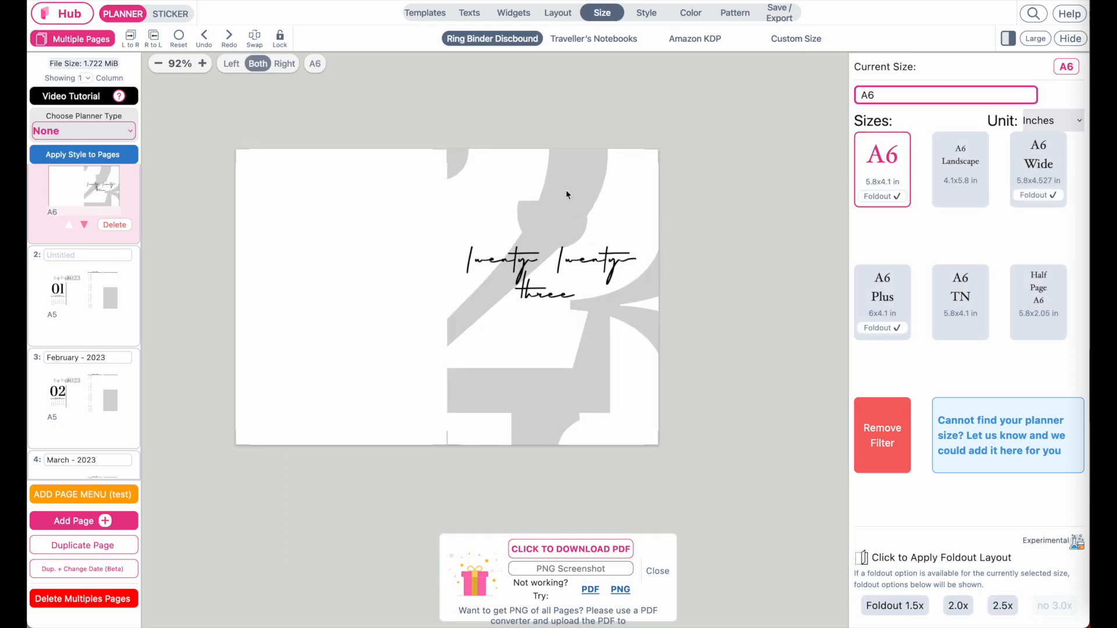
- Reduce the large grey 2 on the cover to font size 600
left_click(529, 221)
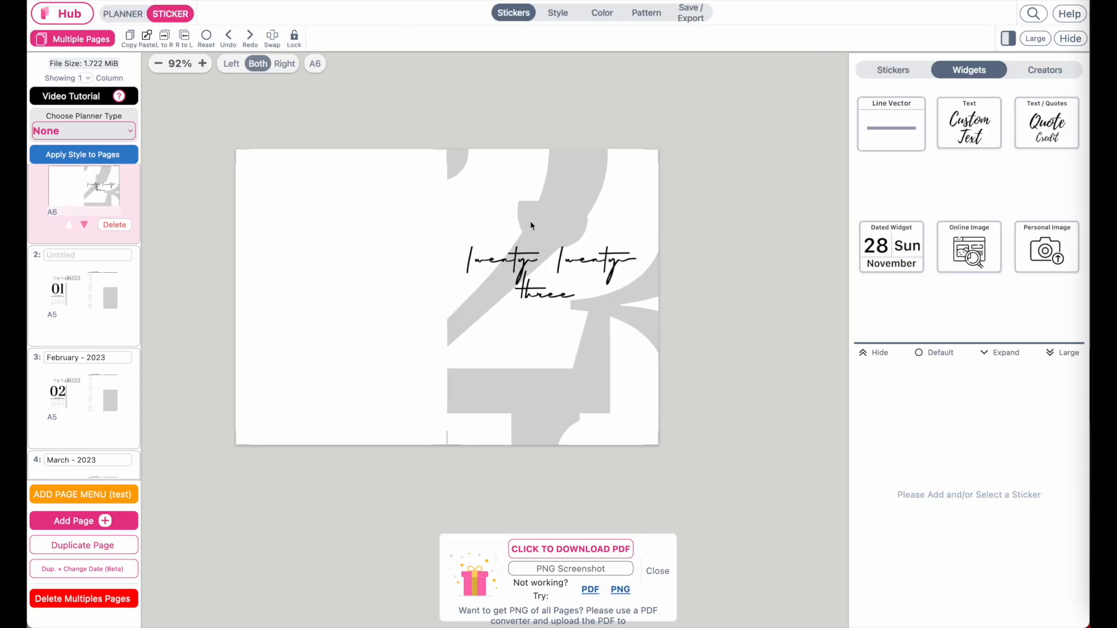
left_click(575, 184)
left_click(571, 40)
left_click(571, 40)
double_click(554, 39)
type("60")
key("Return")
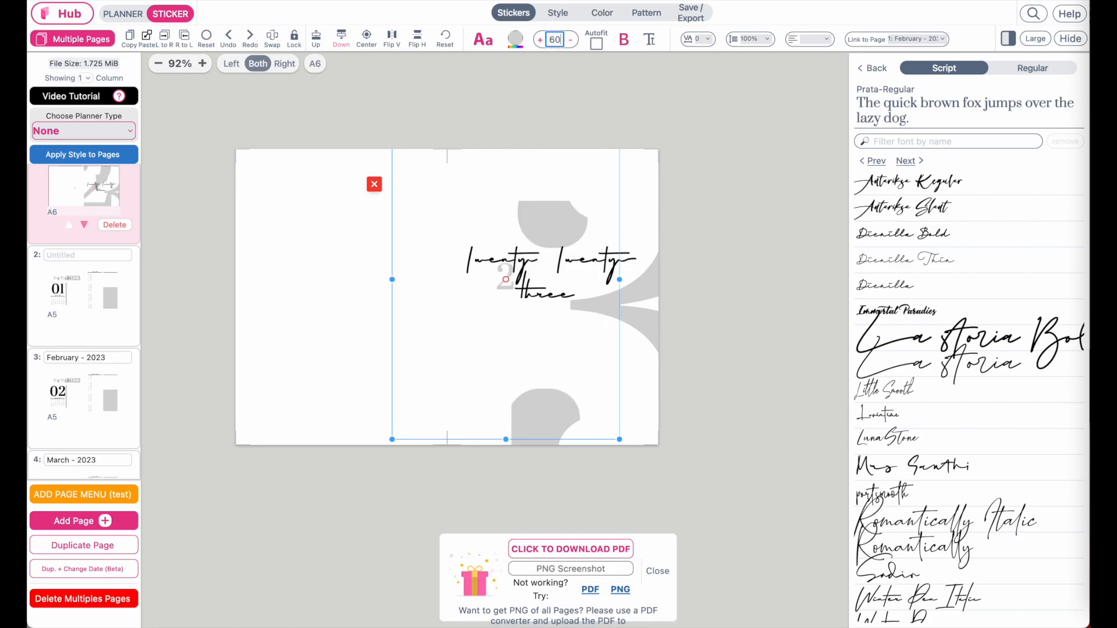
- Set the large grey 3 on the cover to font size 600
left_click(655, 300)
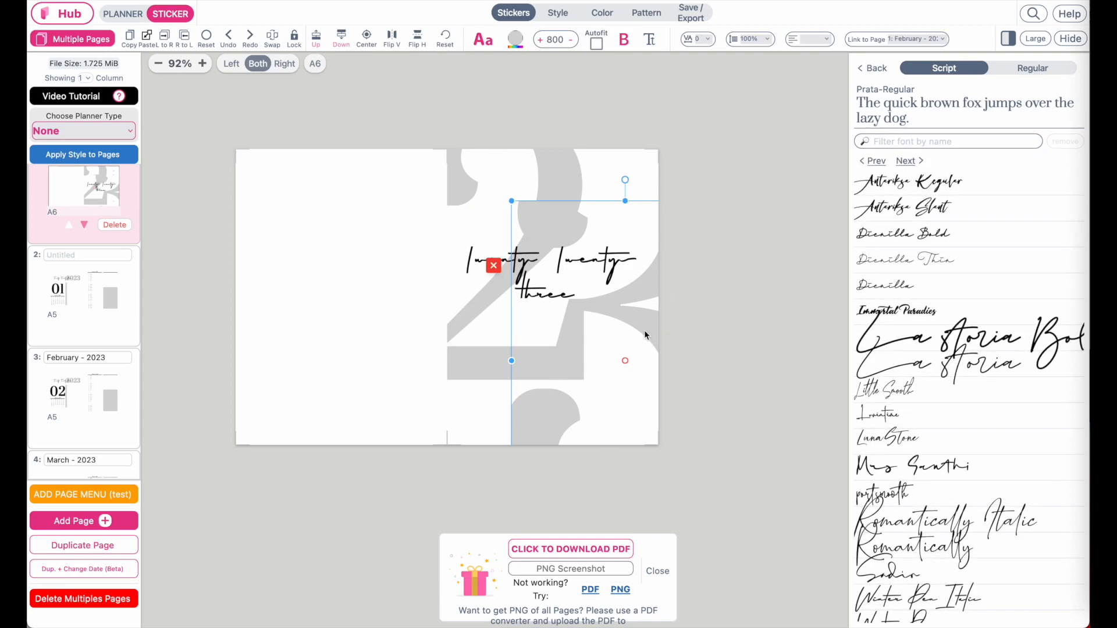
double_click(549, 41)
type("600")
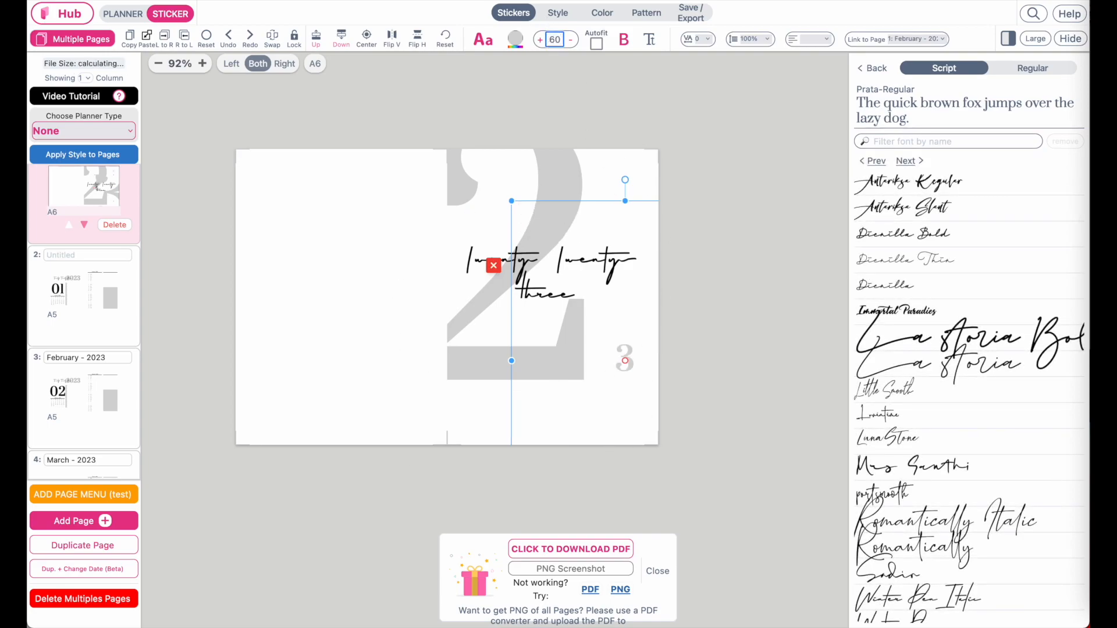
left_click(631, 129)
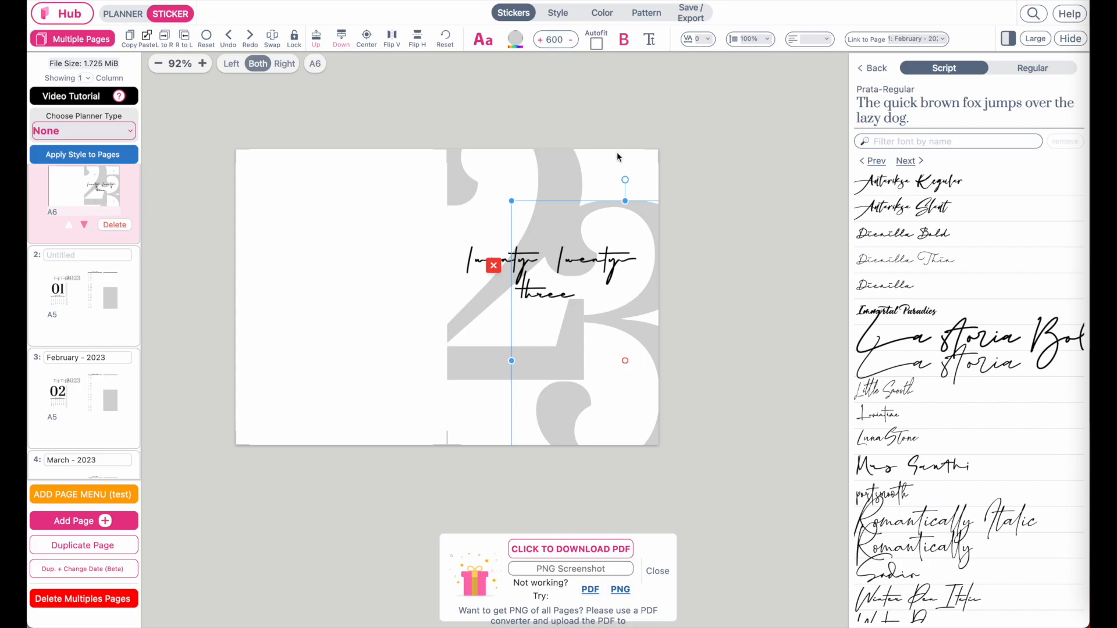
- Reduce the Twenty Twenty-three script on the cover to font size 31 so it fits on one line, and deselect it
left_click(550, 273)
left_click(573, 40)
left_click(573, 40)
left_click(573, 39)
left_click(573, 40)
left_click(573, 40)
left_click(573, 39)
left_click(573, 39)
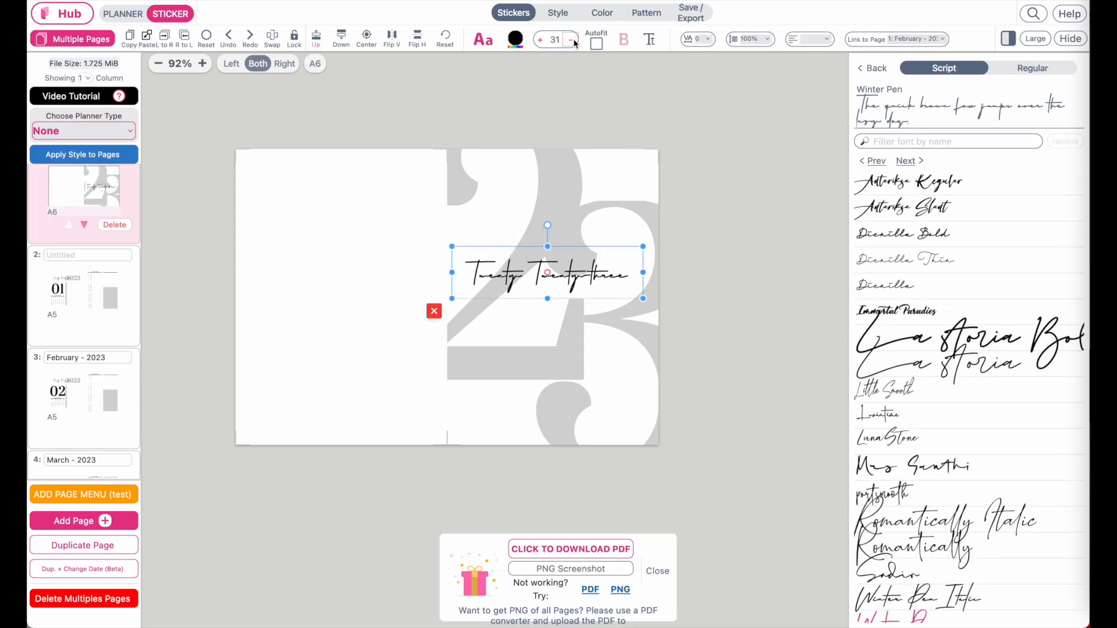
left_click(713, 170)
scroll(605, 460, "up", 3)
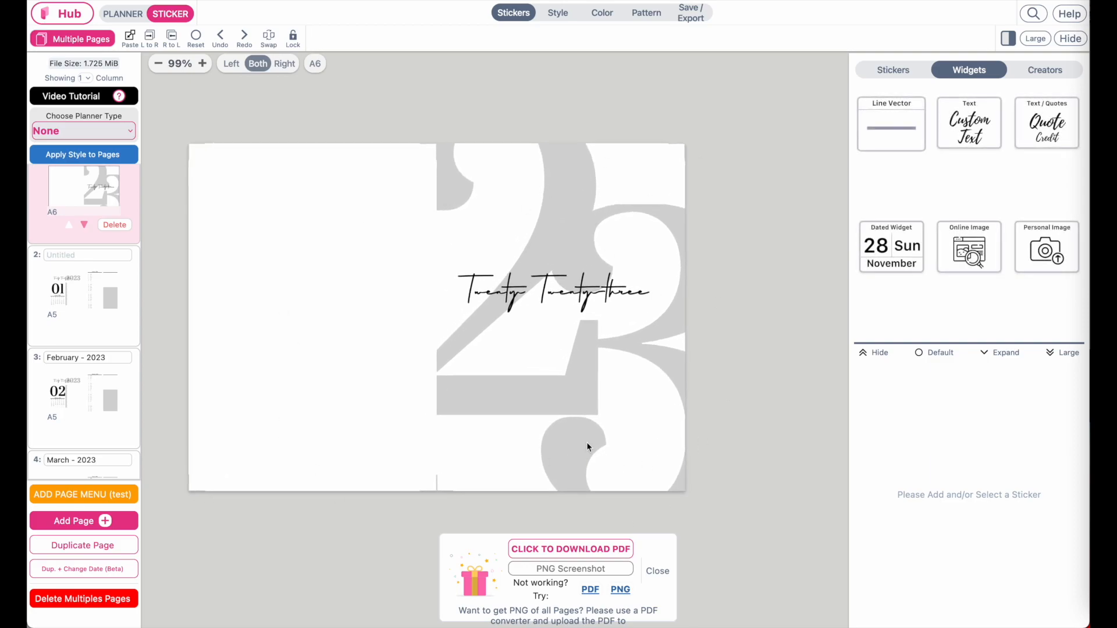
scroll(591, 378, "down", 2)
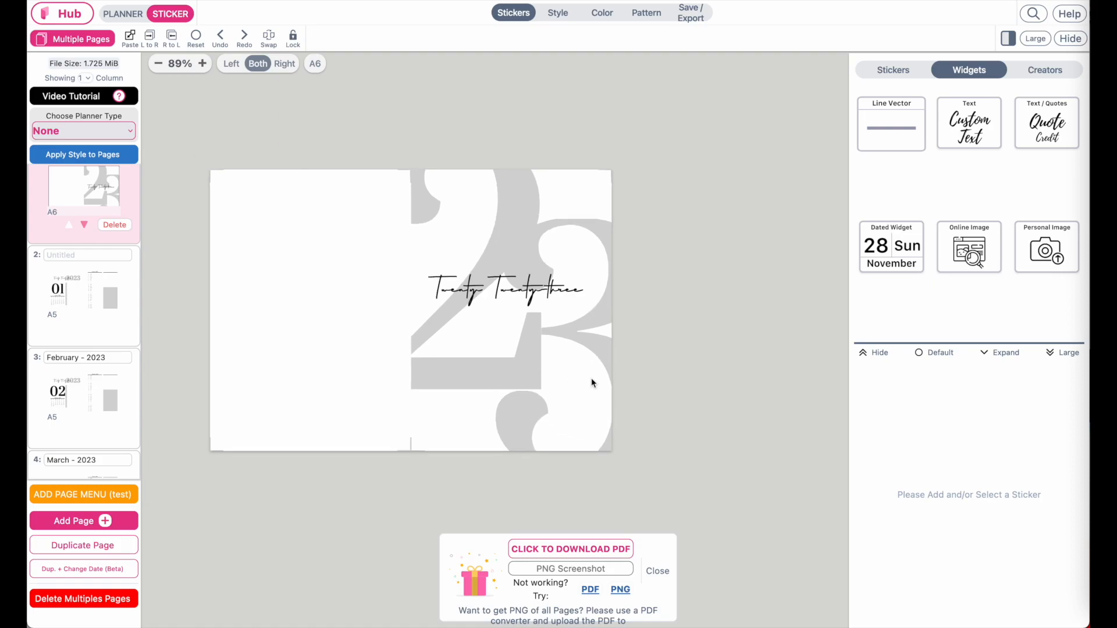
scroll(591, 383, "left", 1)
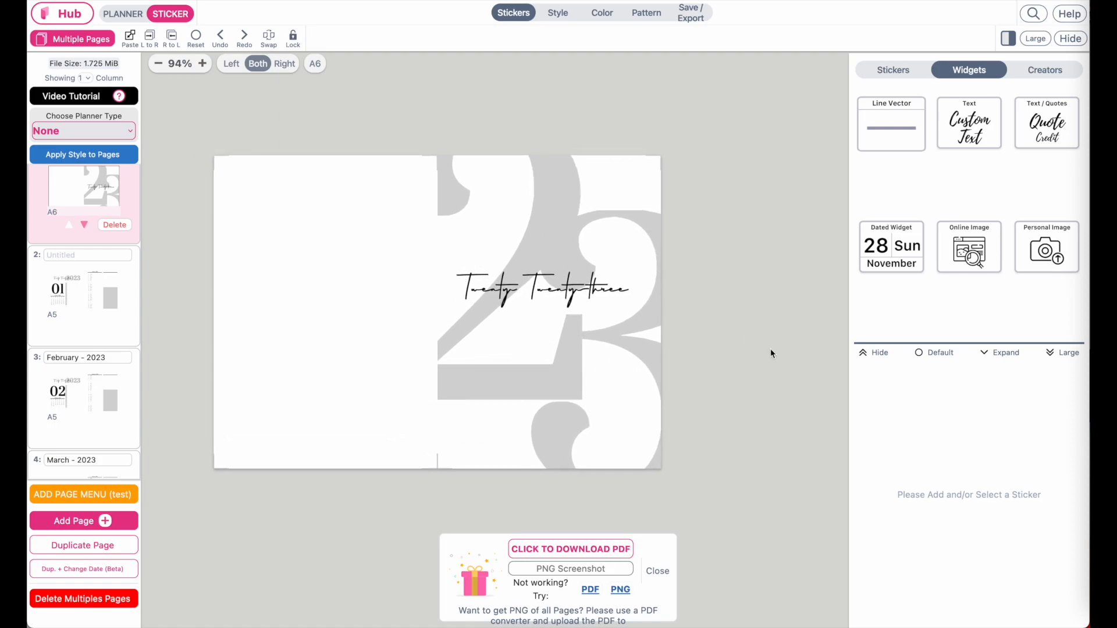
scroll(672, 331, "up", 4)
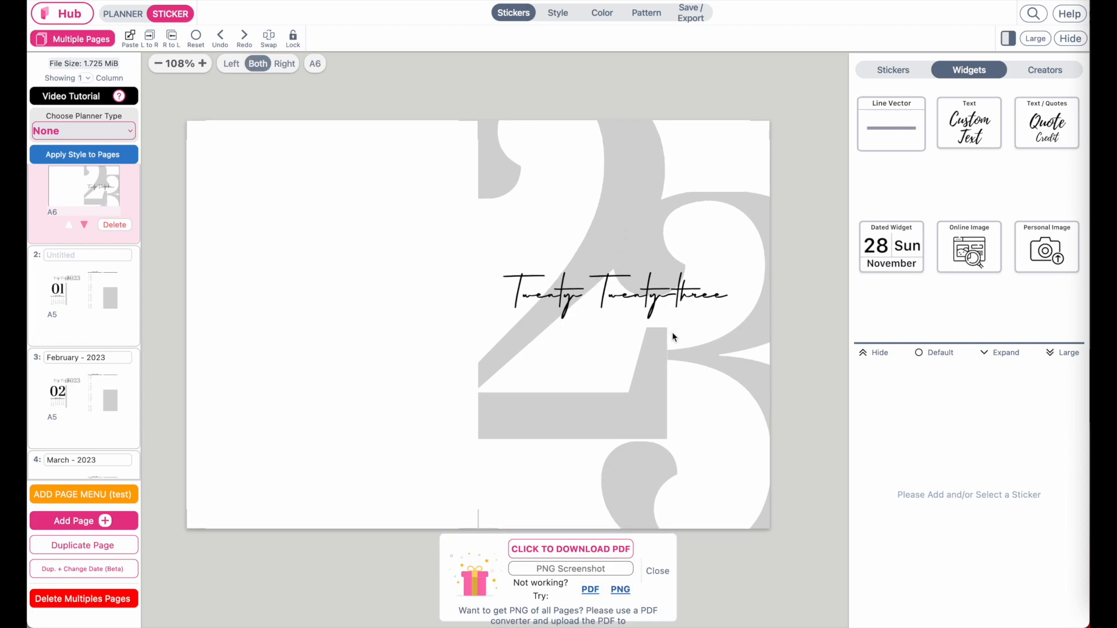
scroll(672, 332, "down", 6)
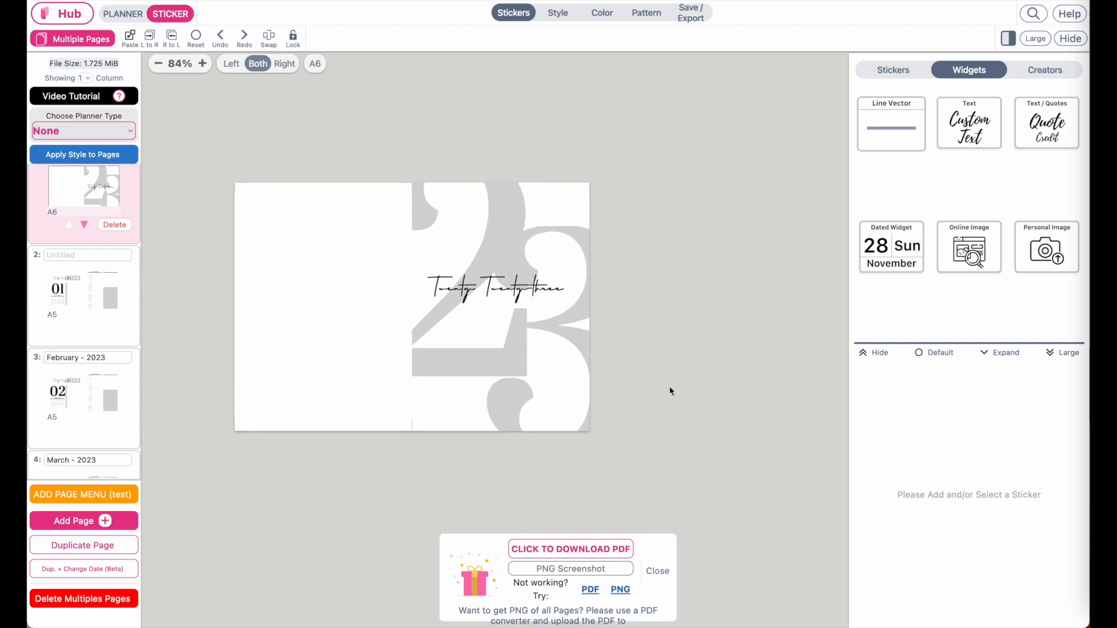
scroll(670, 390, "up", 5)
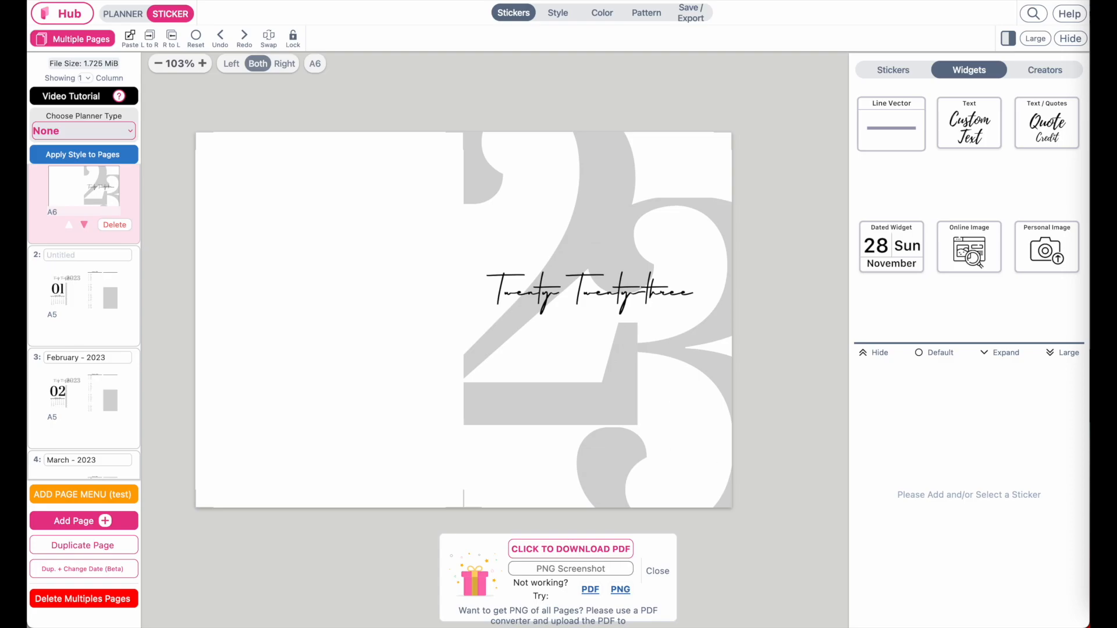
- Leave the planner editor for the Hub and browse the curated templates to the Minimal Classic 2023 Collection
left_click(61, 10)
left_click(548, 292)
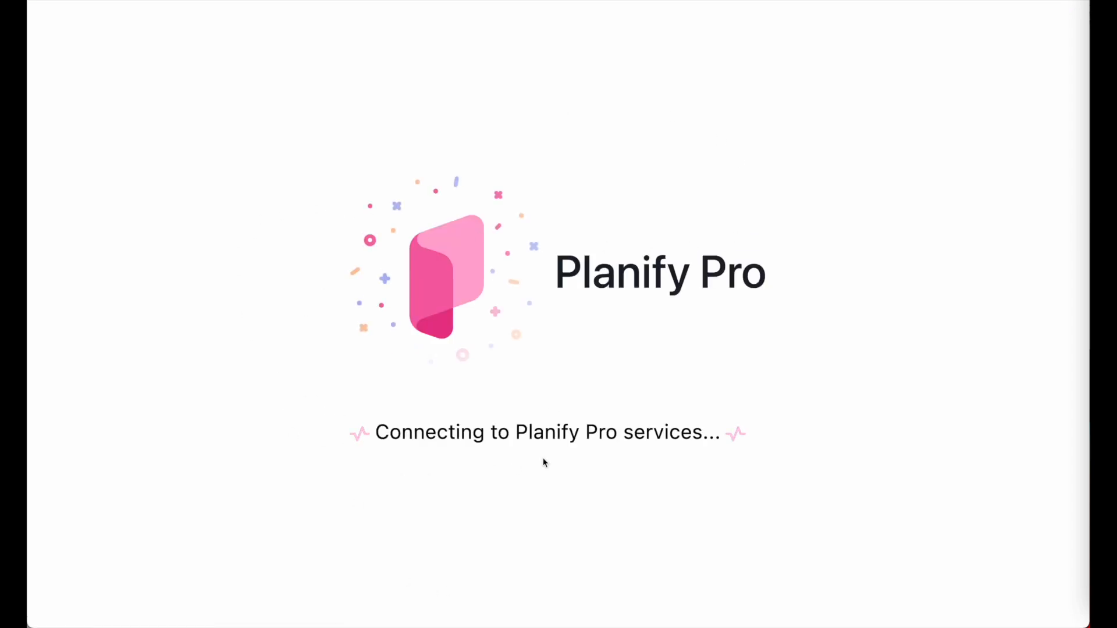
scroll(408, 417, "down", 6)
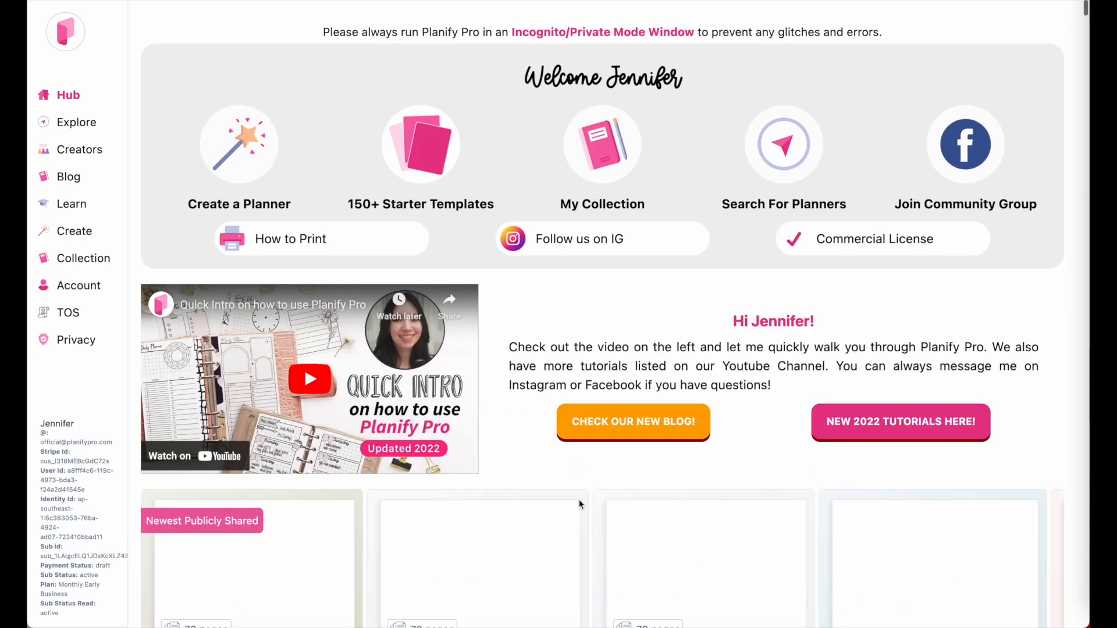
scroll(579, 504, "down", 5)
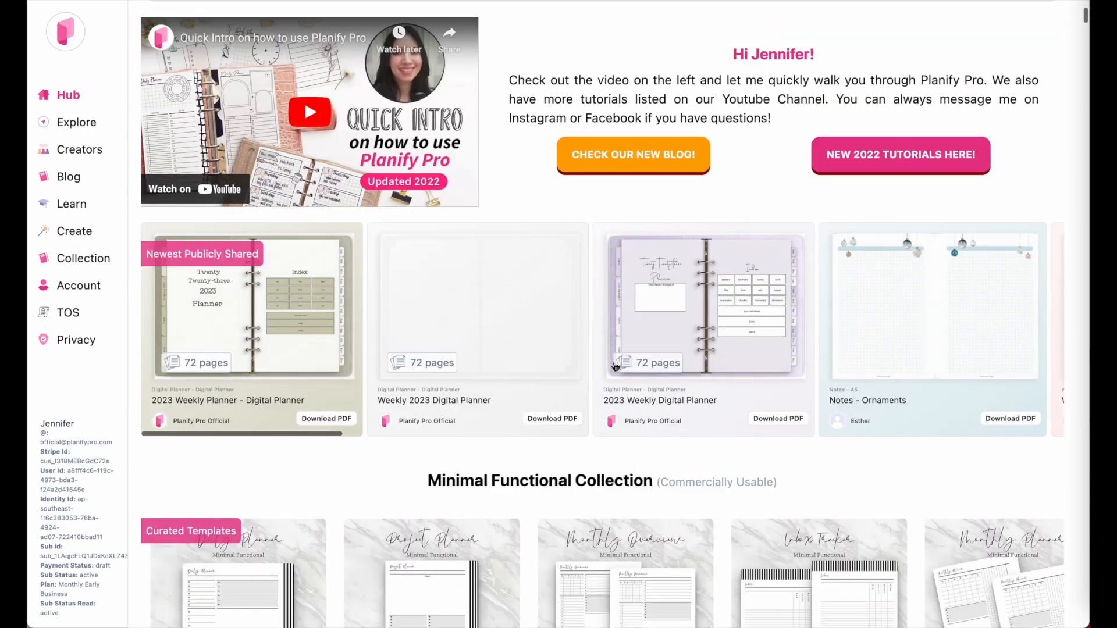
scroll(615, 367, "down", 20)
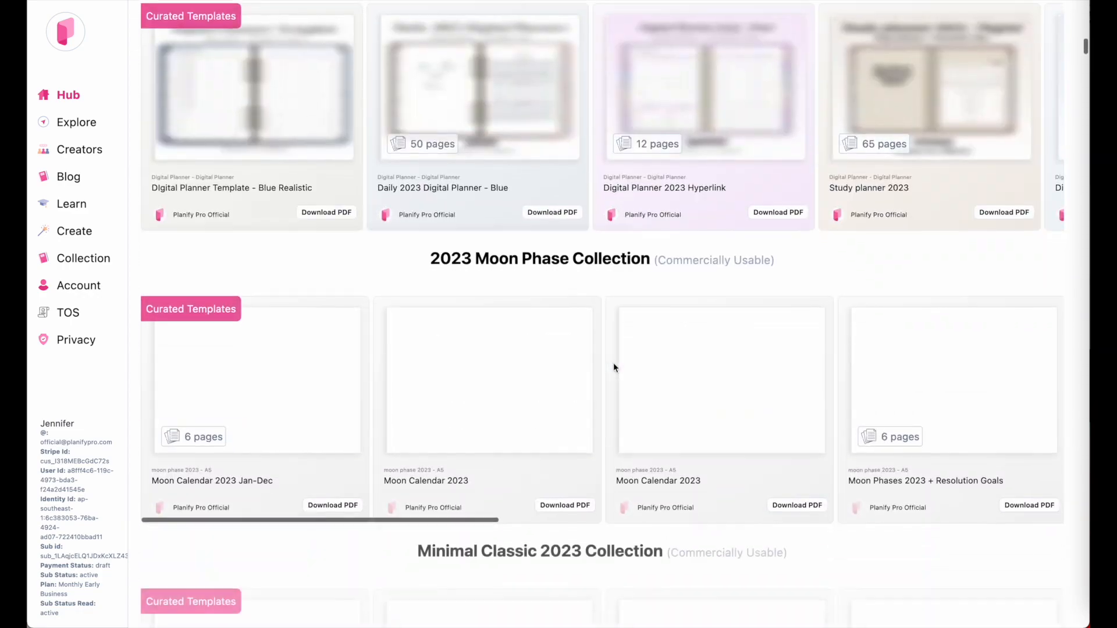
scroll(613, 367, "down", 9)
scroll(615, 367, "up", 3)
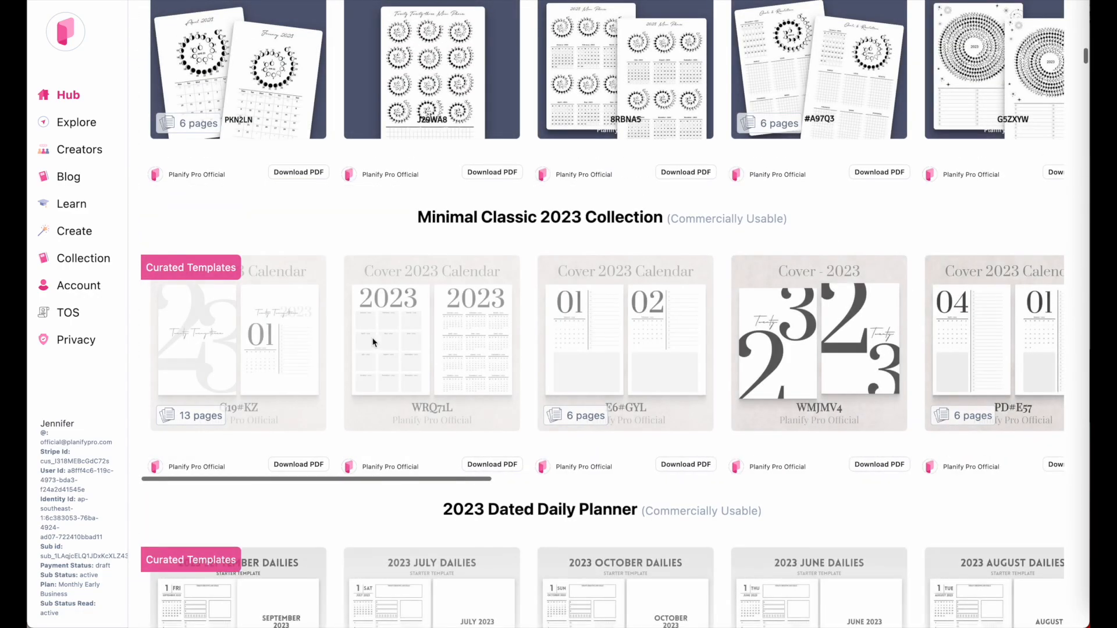